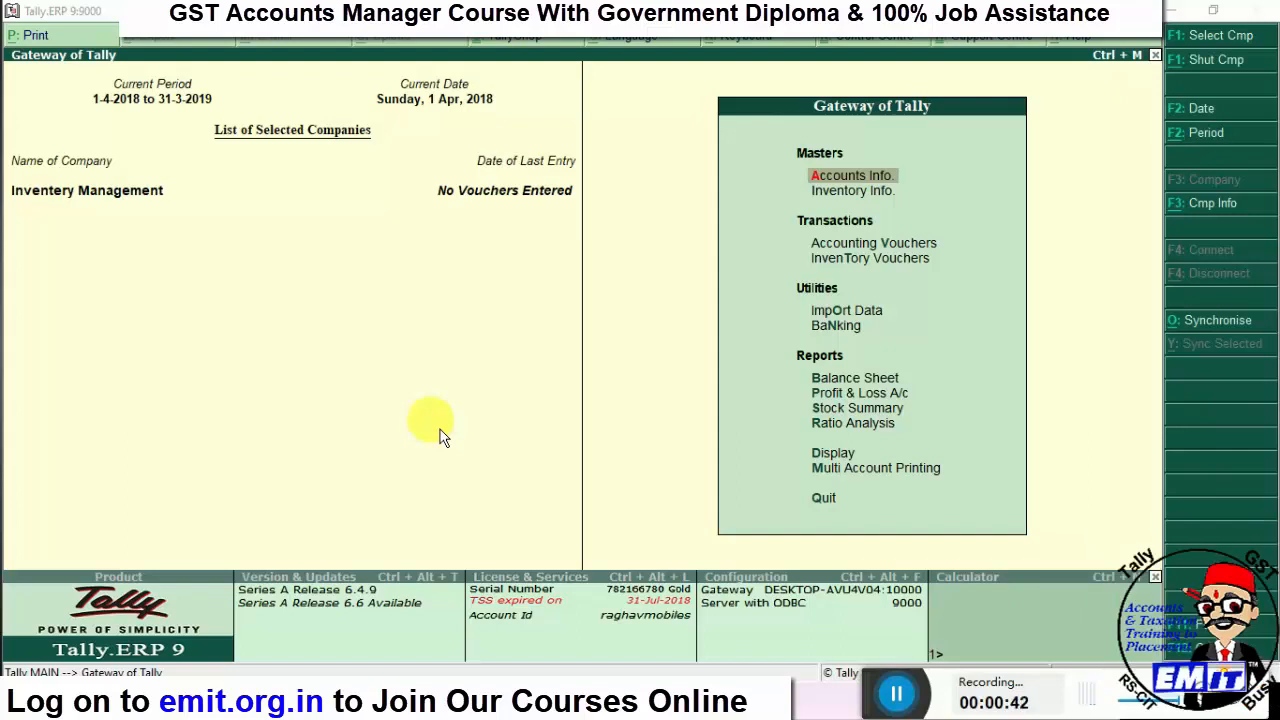
- Check the storage and classification settings in the company's inventory features, down to batch expiry dates, and accept them
key(F11)
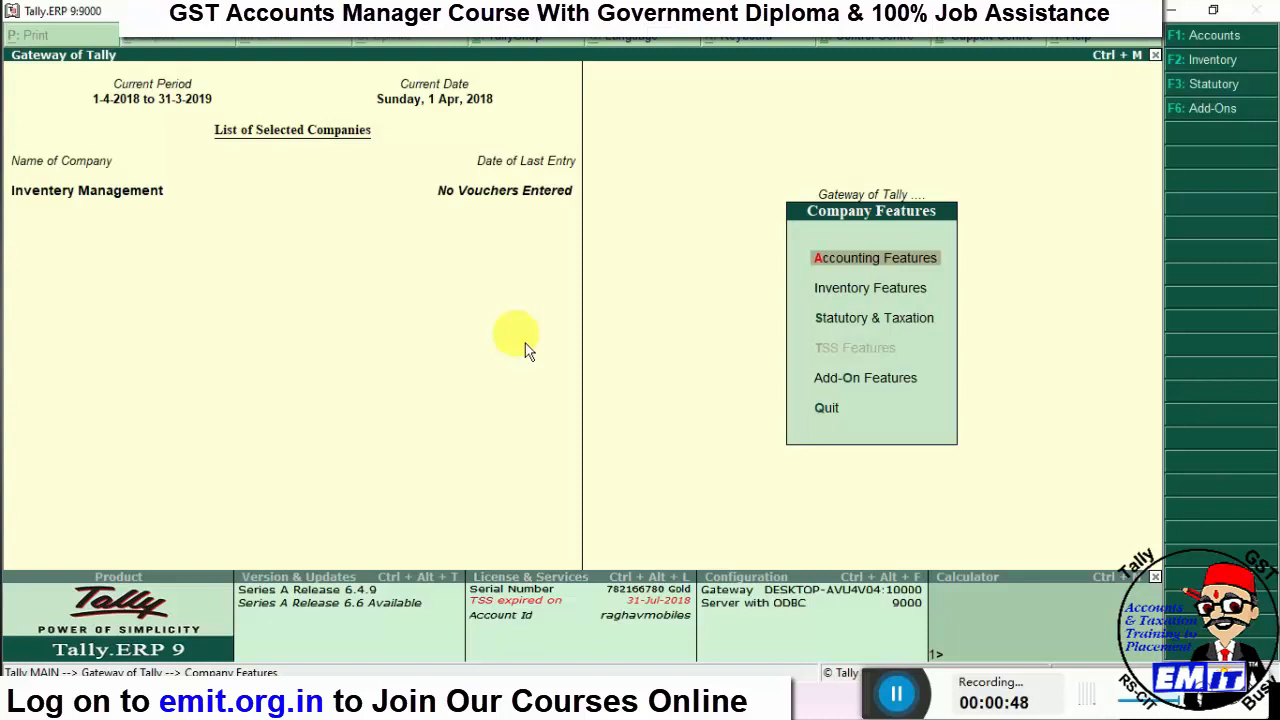
key(Down)
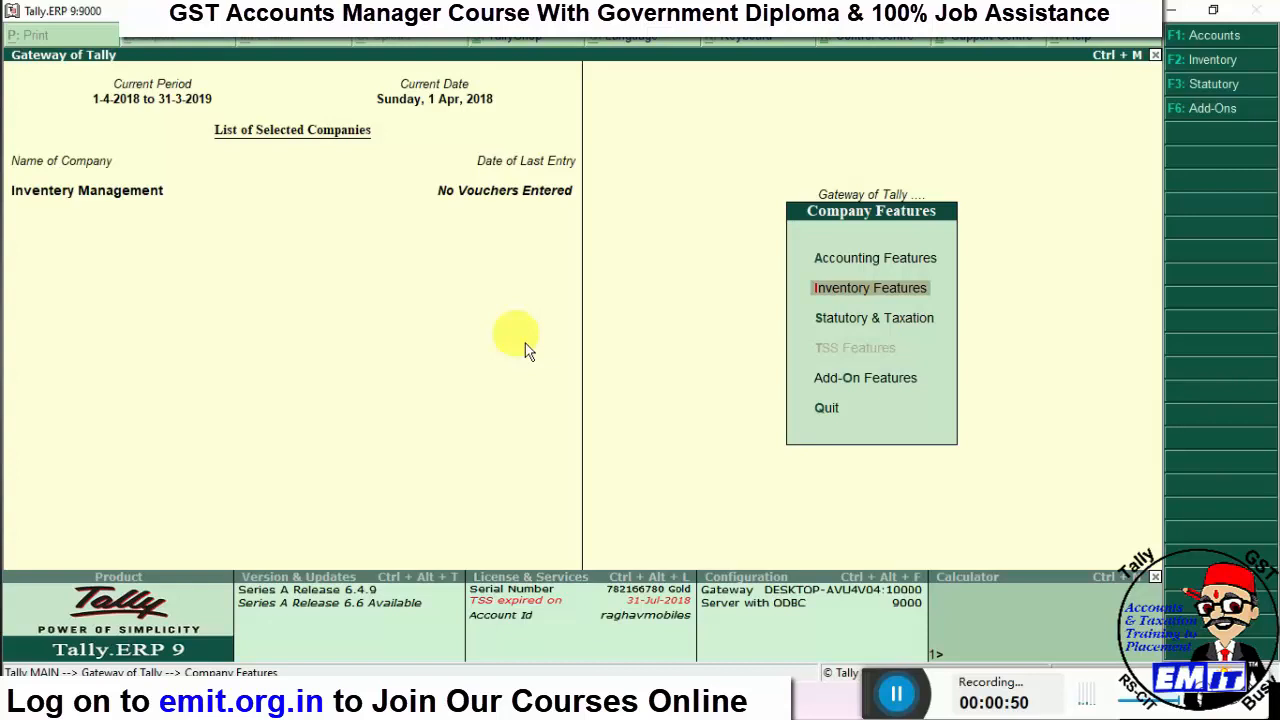
key(Return)
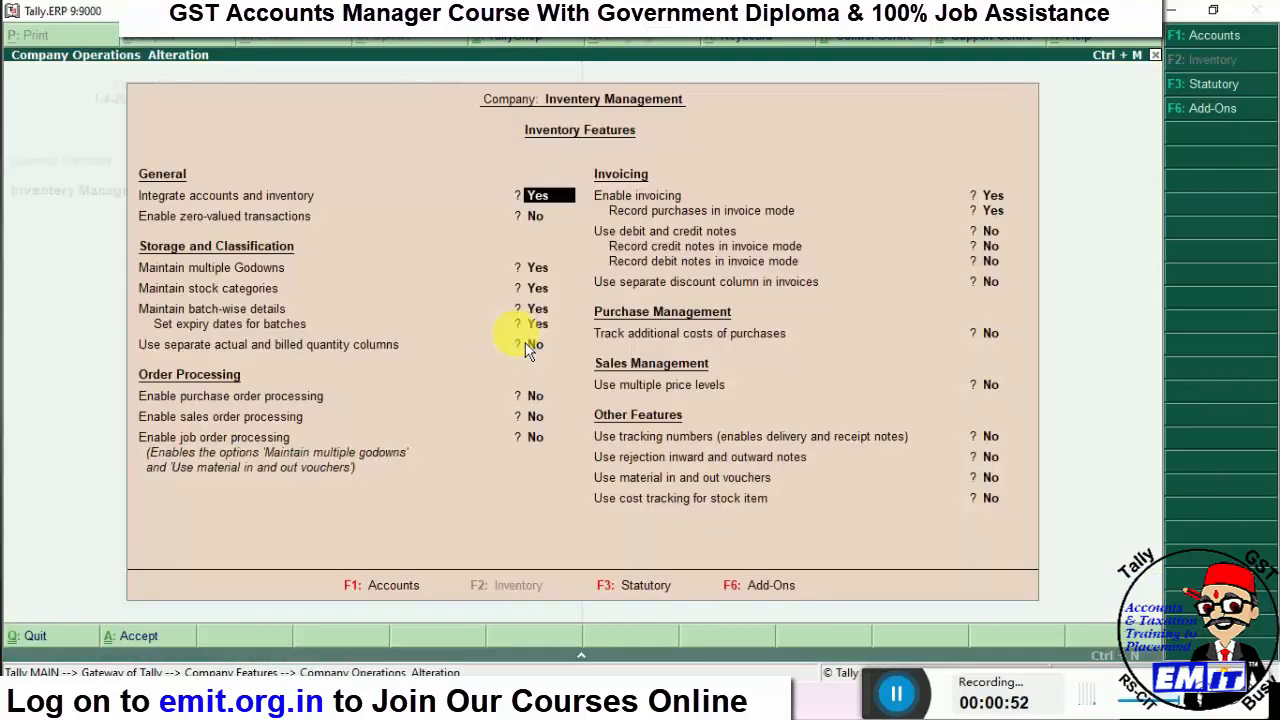
key(Return)
key(Return)
key(Return)
key(Return)
key(Return)
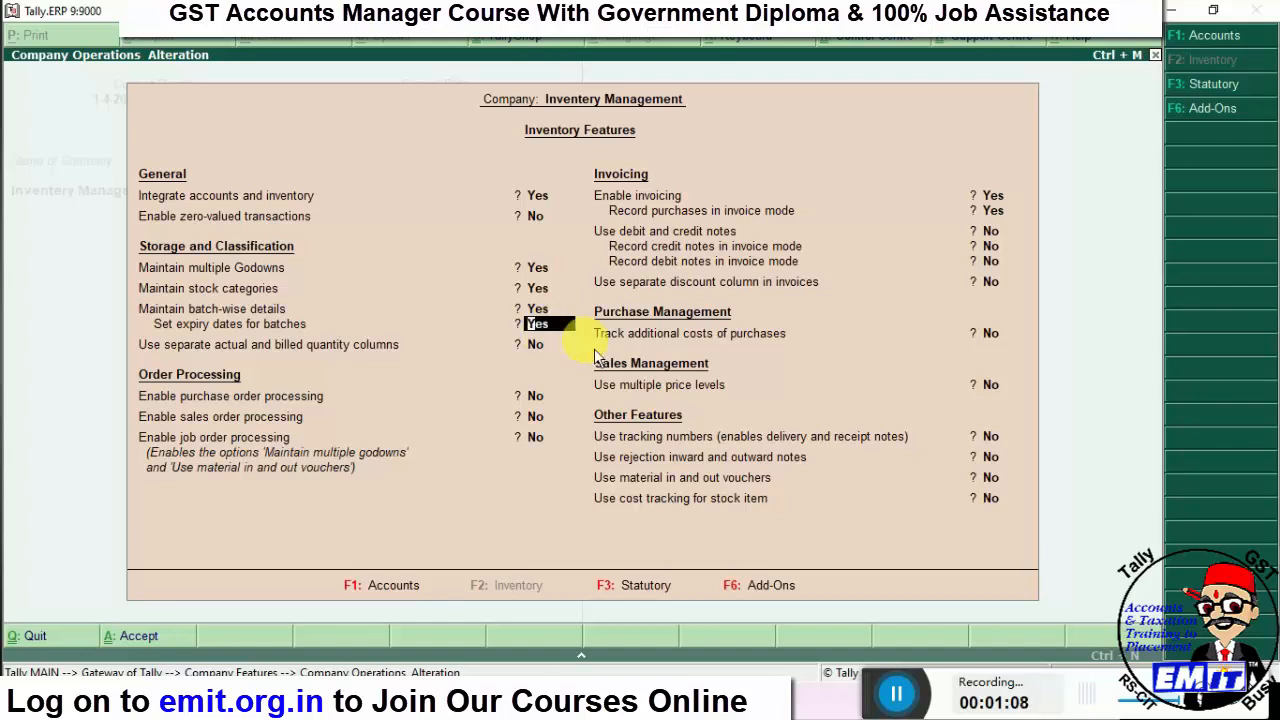
key(ctrl+a)
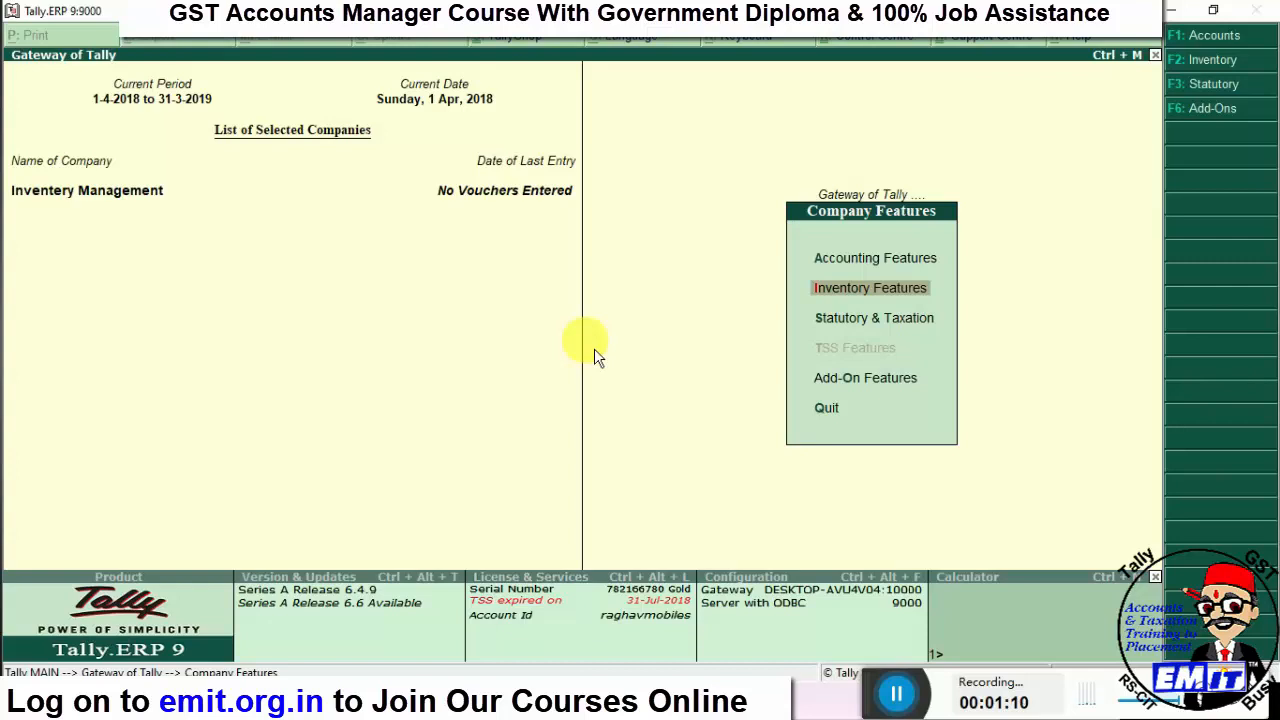
key(Escape)
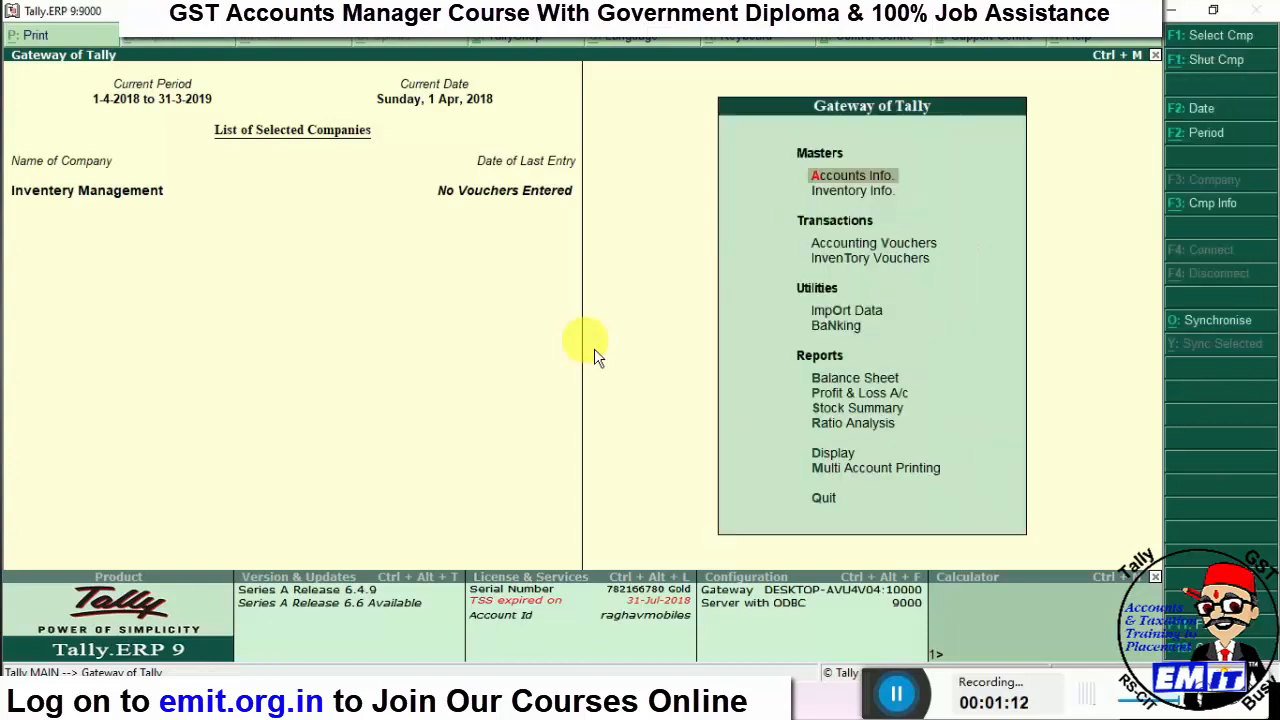
- Start creating a single stock item named Med1
key(Down)
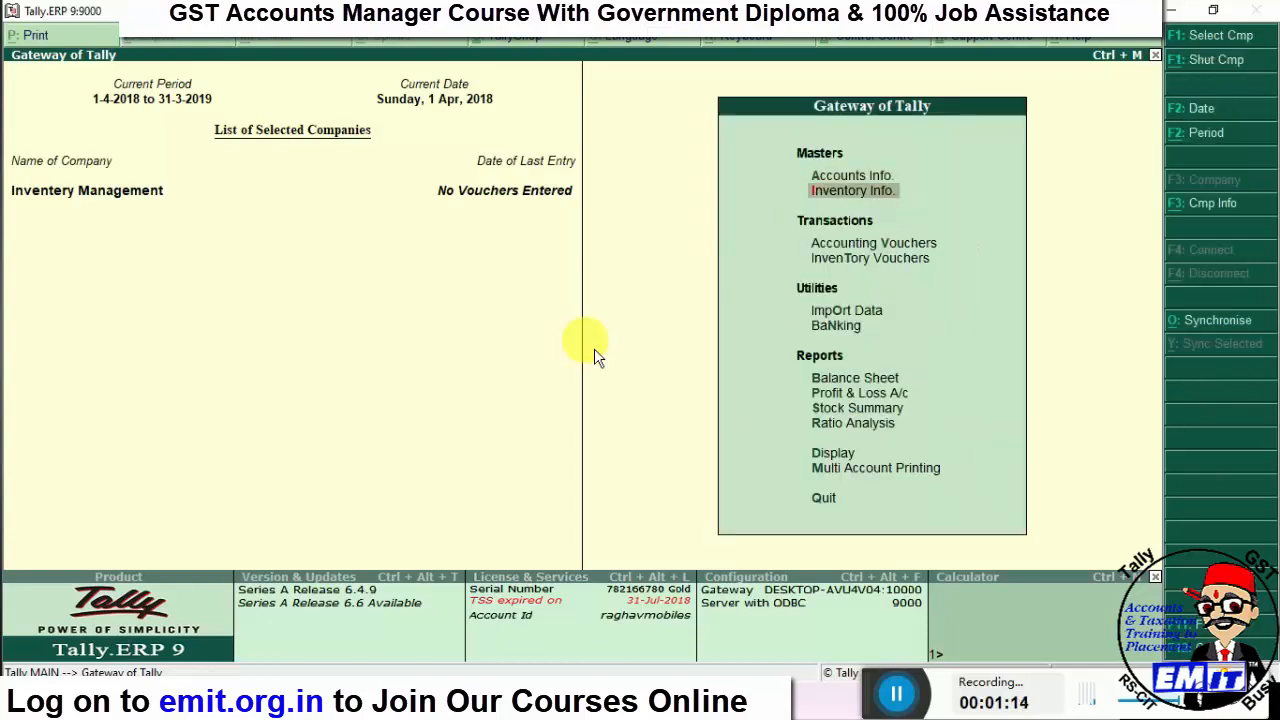
key(Return)
key(Down)
key(Down)
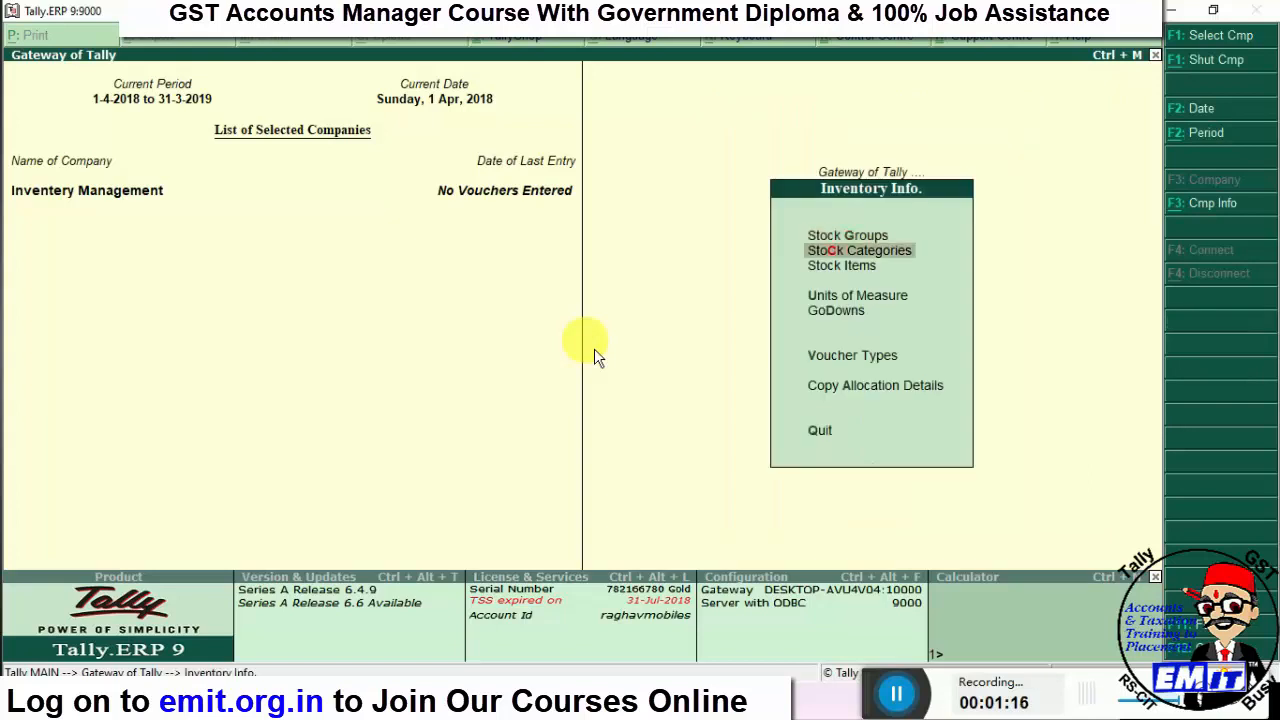
key(Return)
key(Return)
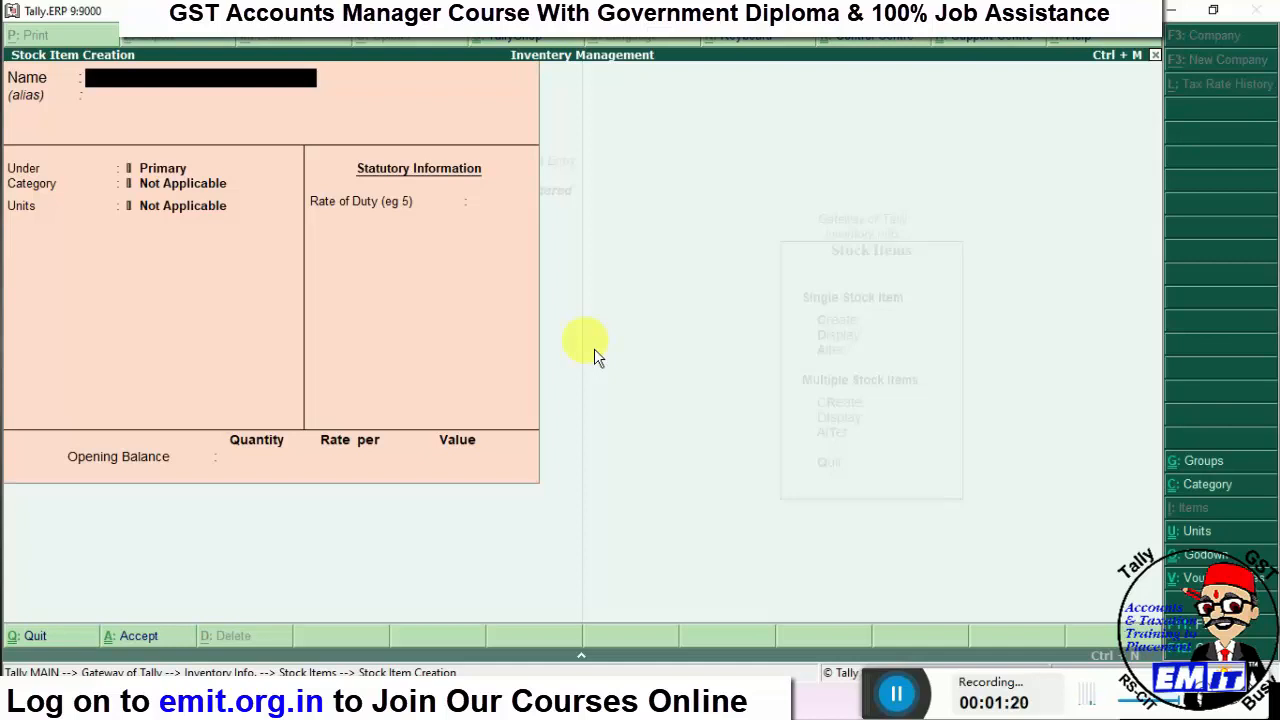
text(Med1)
key(Return)
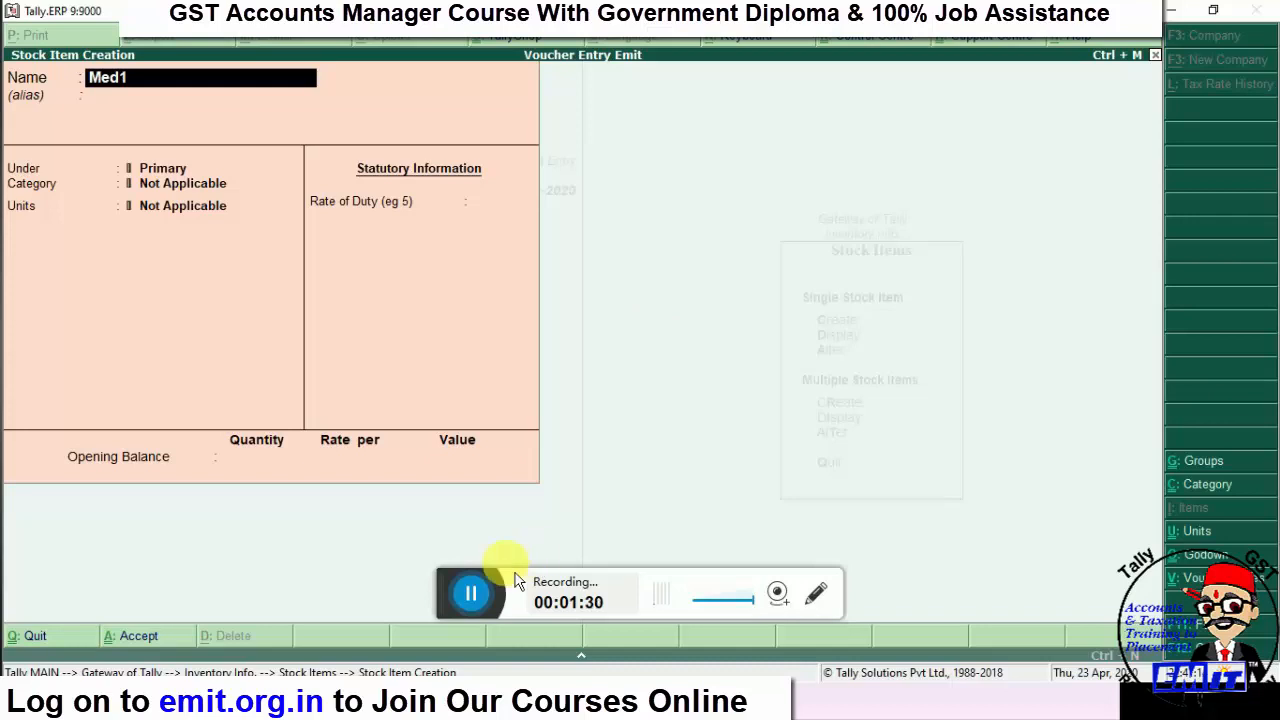
drag(448, 587, 884, 685)
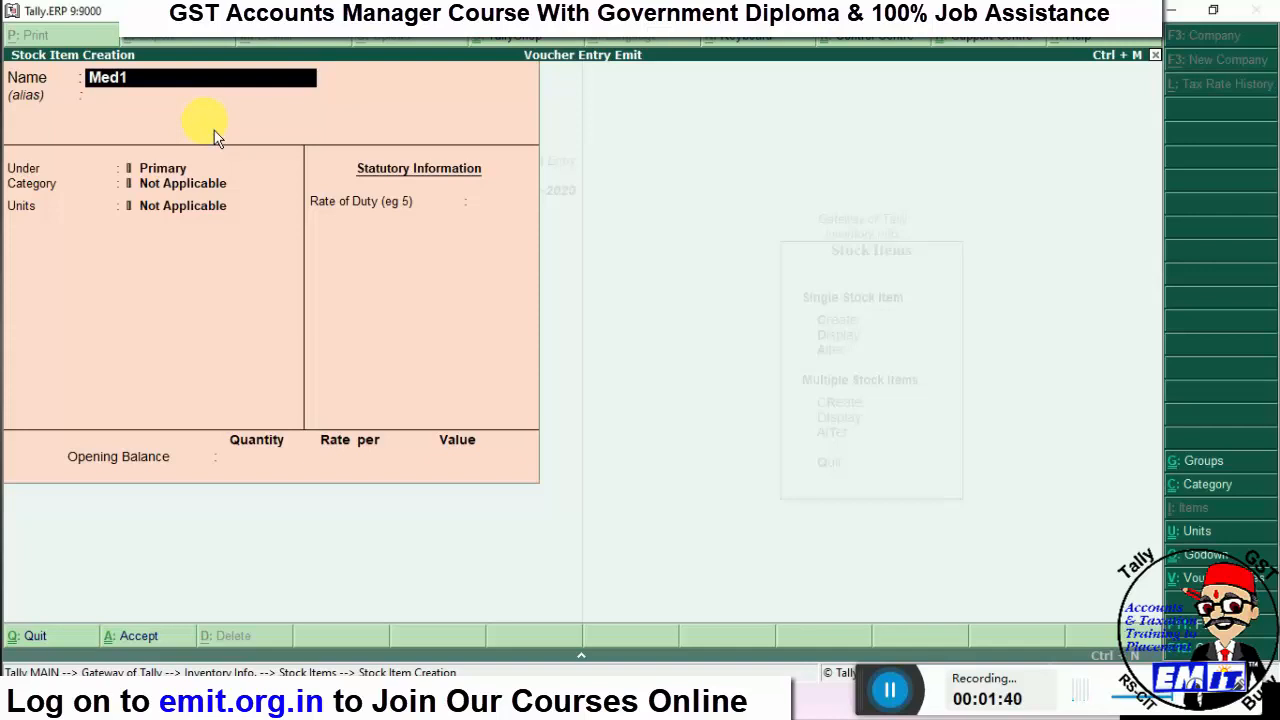
- Keep Med1 under Primary with no stock category and set its unit to PIECES
key(Return)
key(Return)
key(Return)
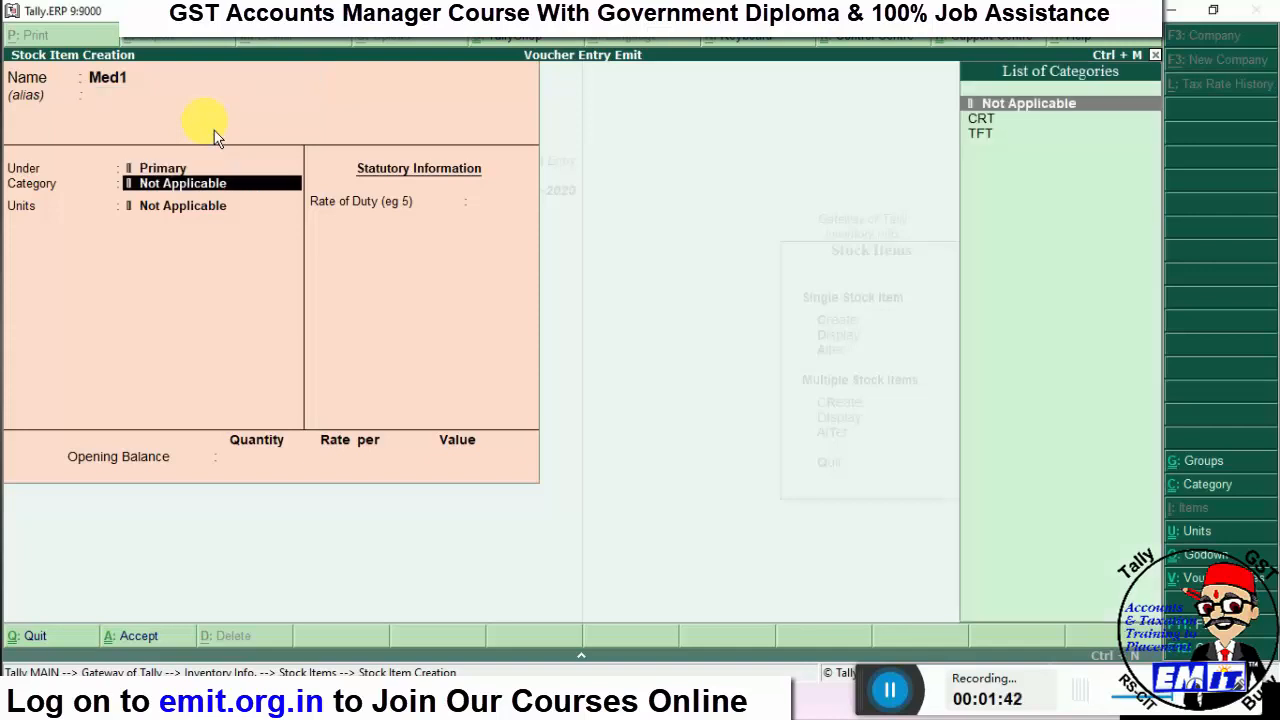
key(Return)
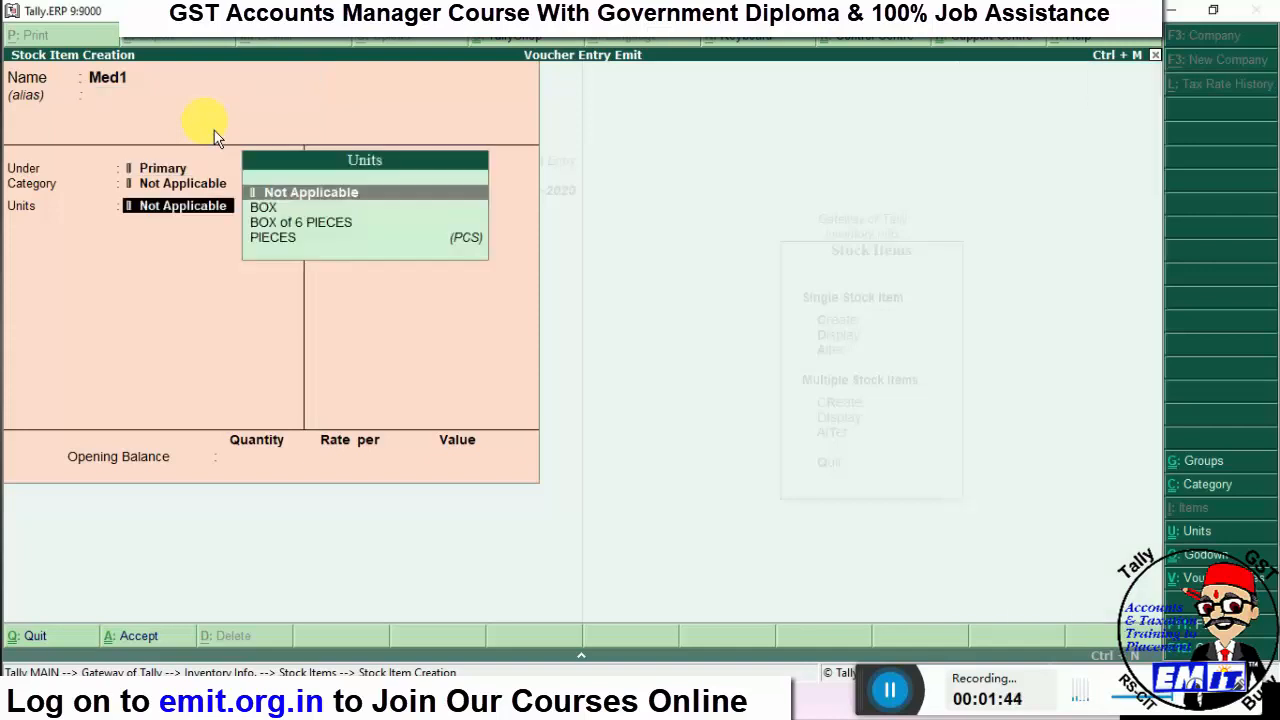
key(Down)
key(Down)
key(Down)
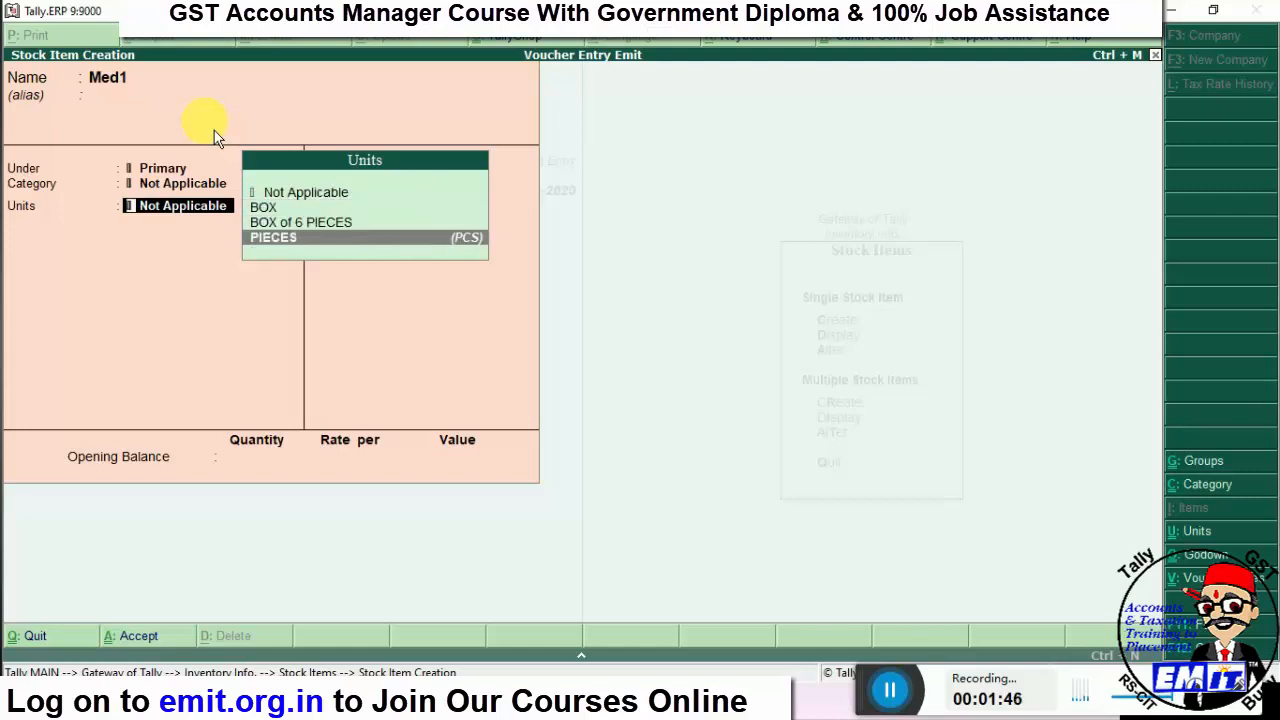
key(Return)
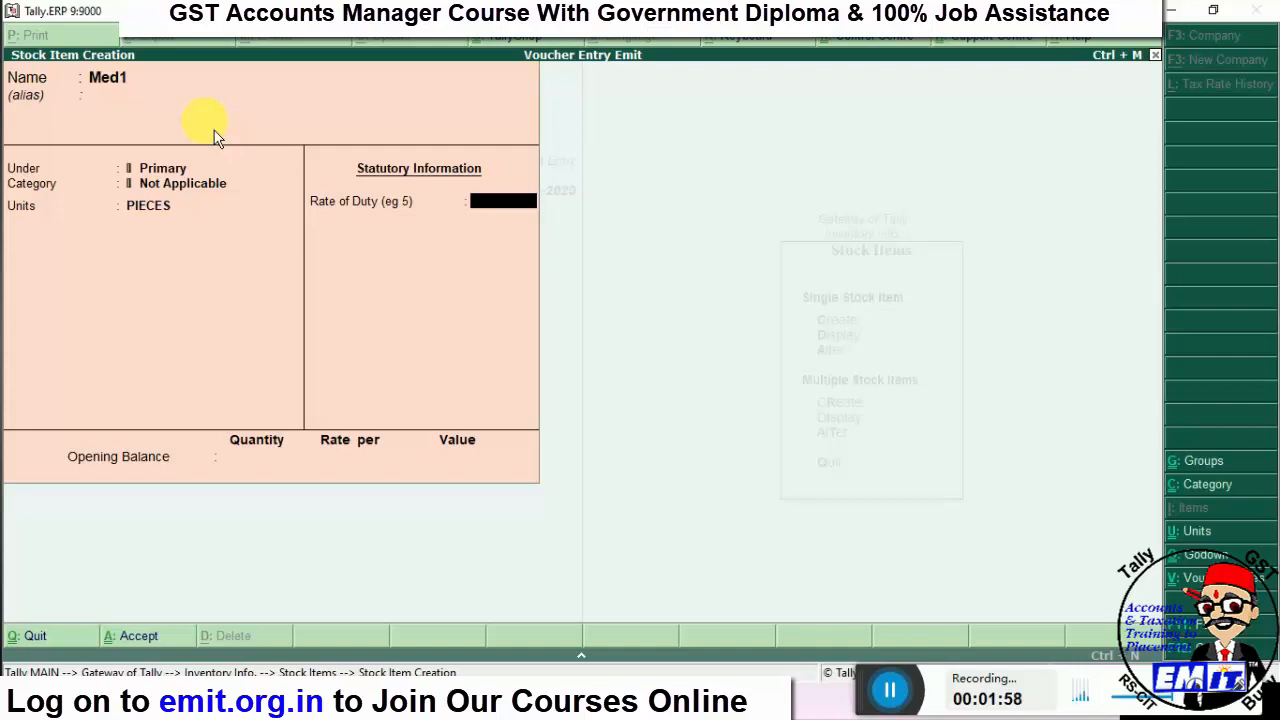
- Enable batch-wise details and expiry dates for batches in the company's inventory features and save the settings
key(F11)
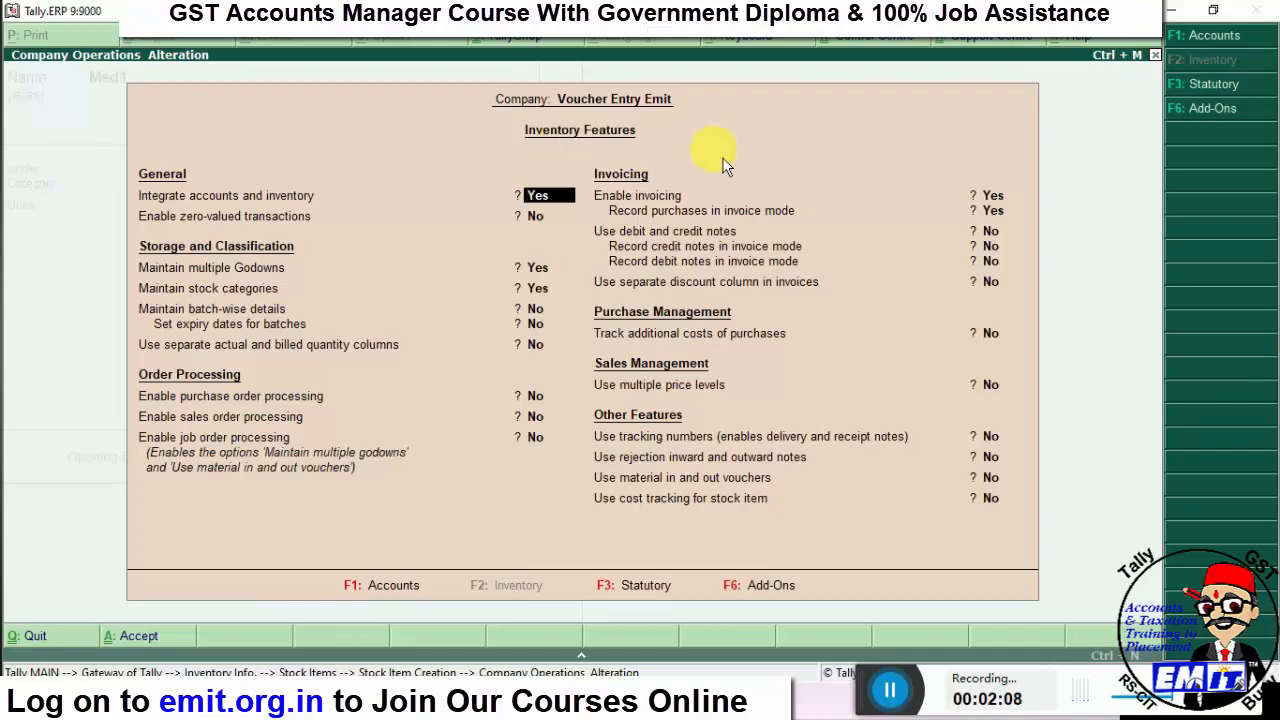
key(Return)
key(Return)
key(Return)
key(Return)
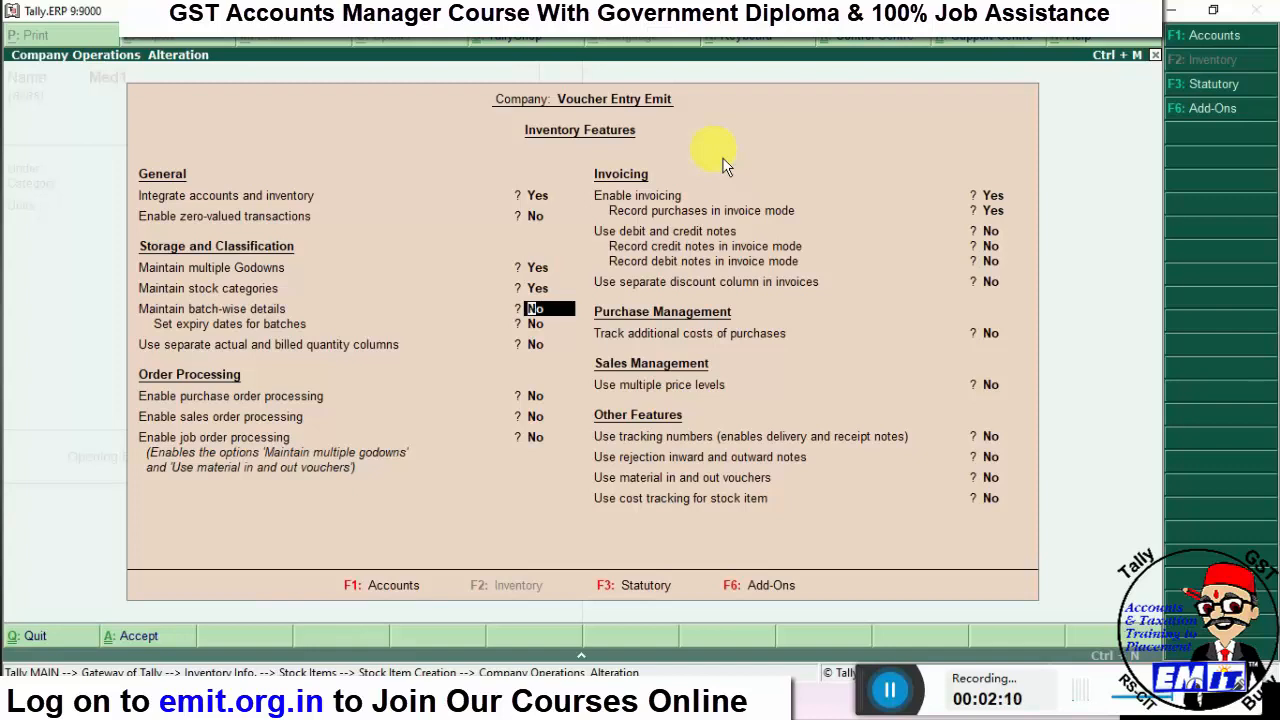
text(y)
key(Return)
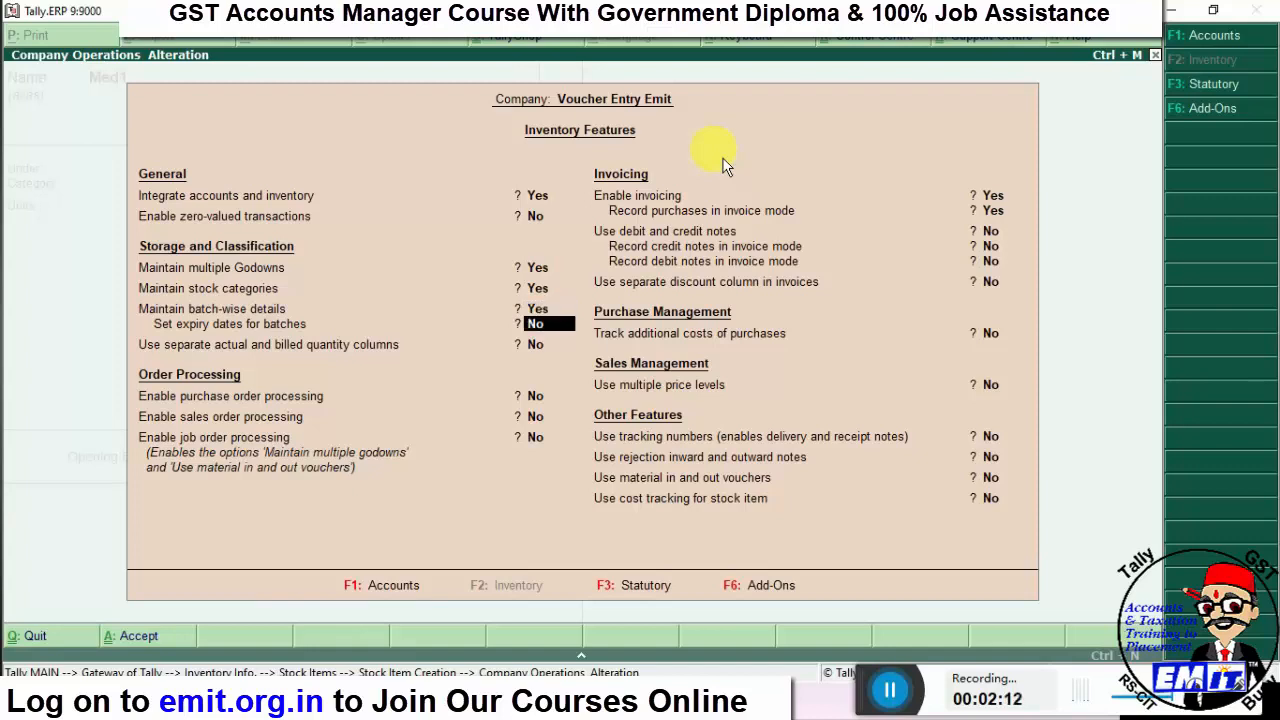
text(y)
key(Return)
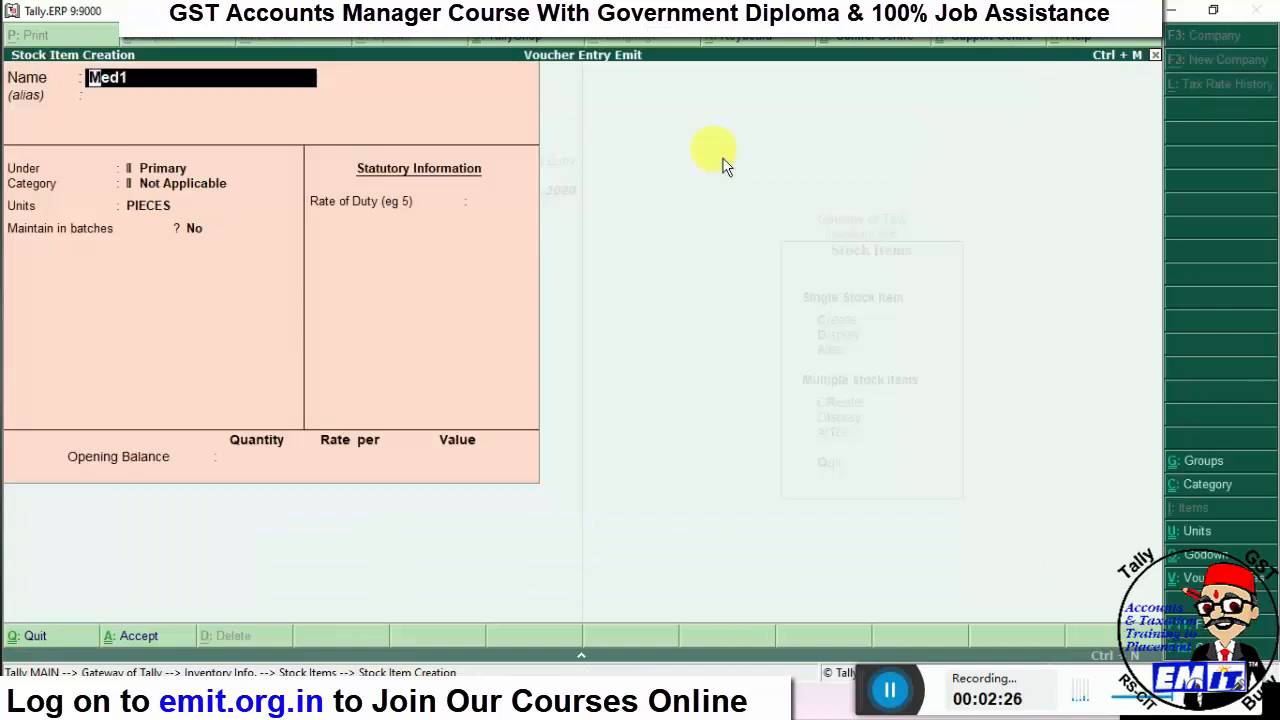
- Set Med1 to be maintained in batches, with manufacturing date tracking and expiry dates turned on
key(Return)
key(Return)
key(Return)
key(Return)
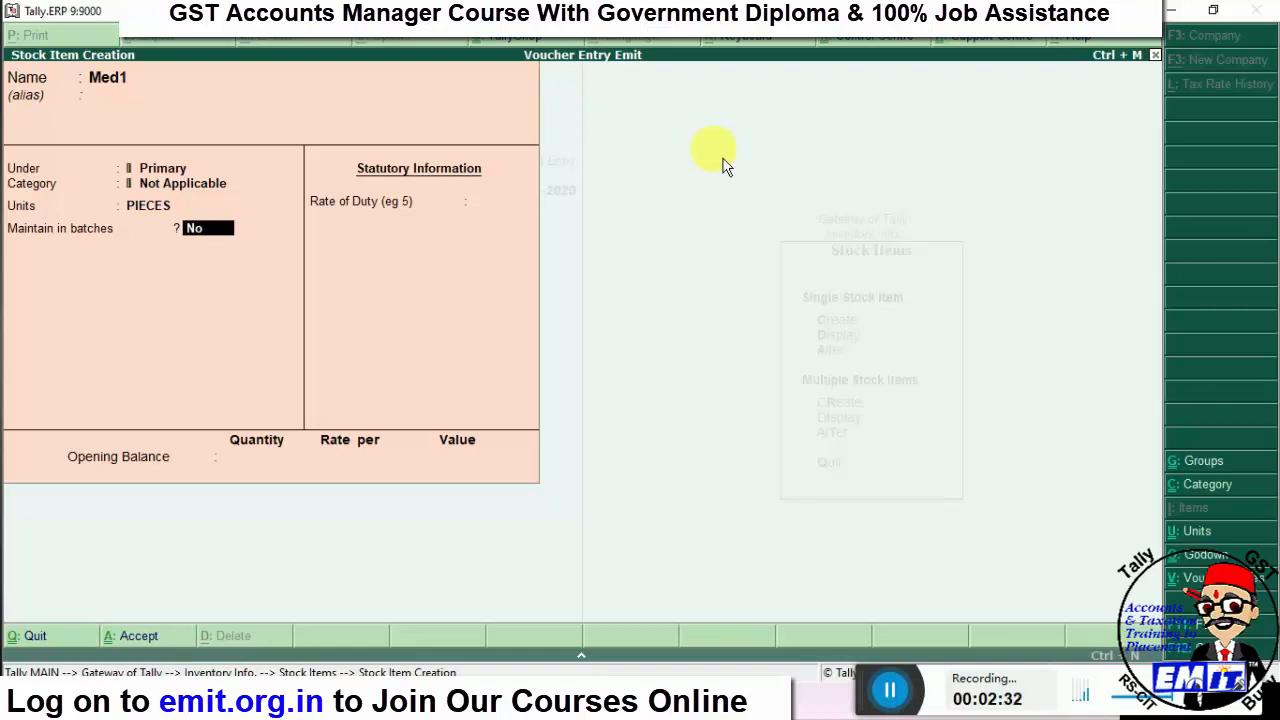
text(y)
key(Return)
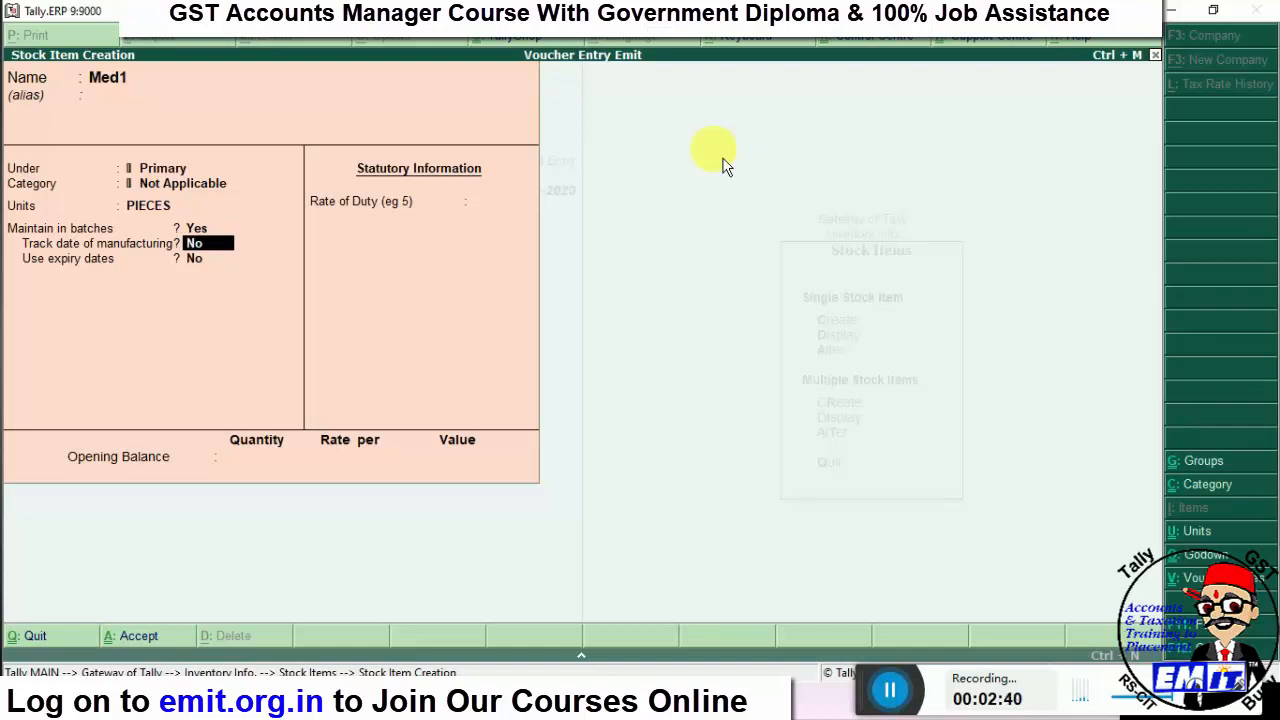
text(y)
key(Return)
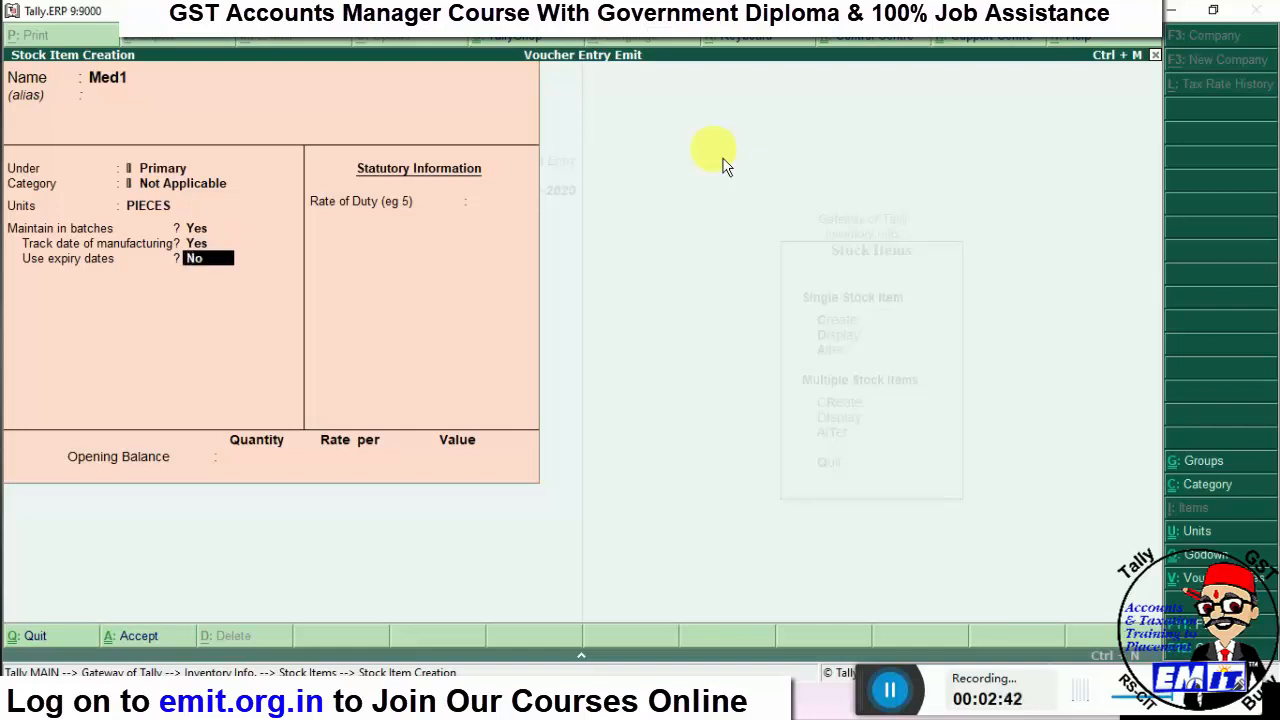
text(y)
key(Return)
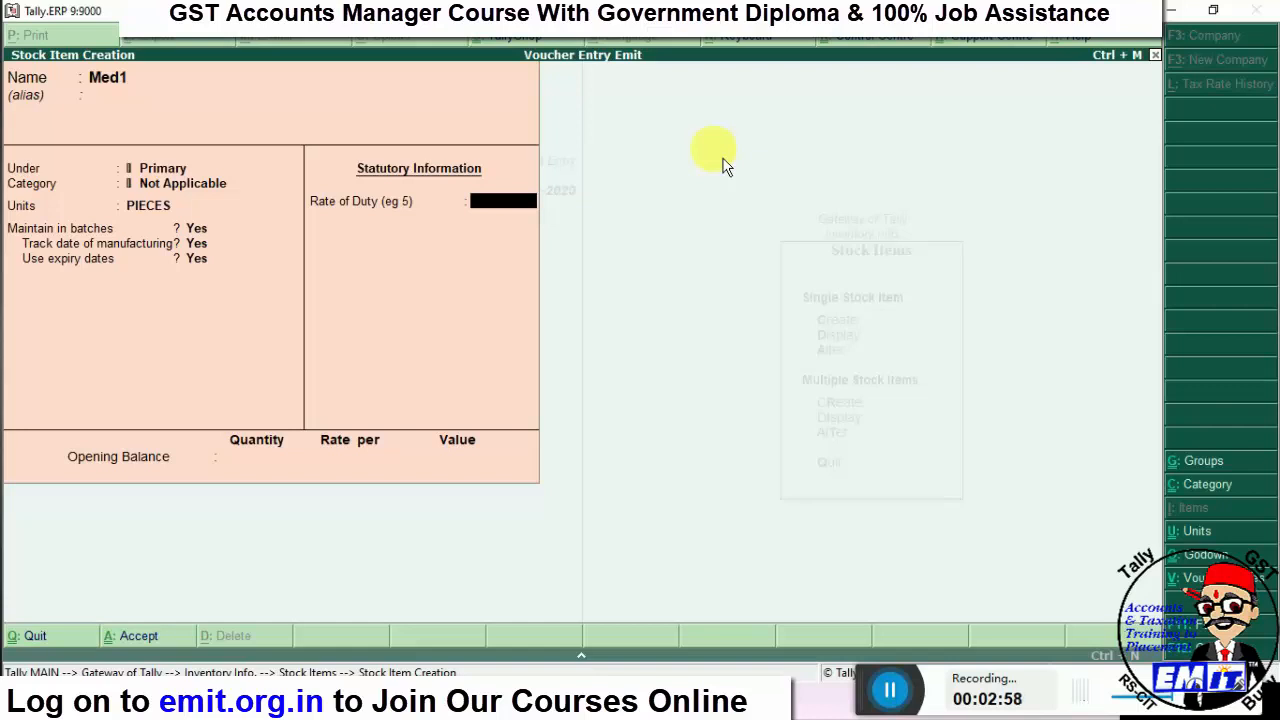
- Leave Med1's rate of duty at zero and enter an opening balance quantity of 100 pieces
key(Return)
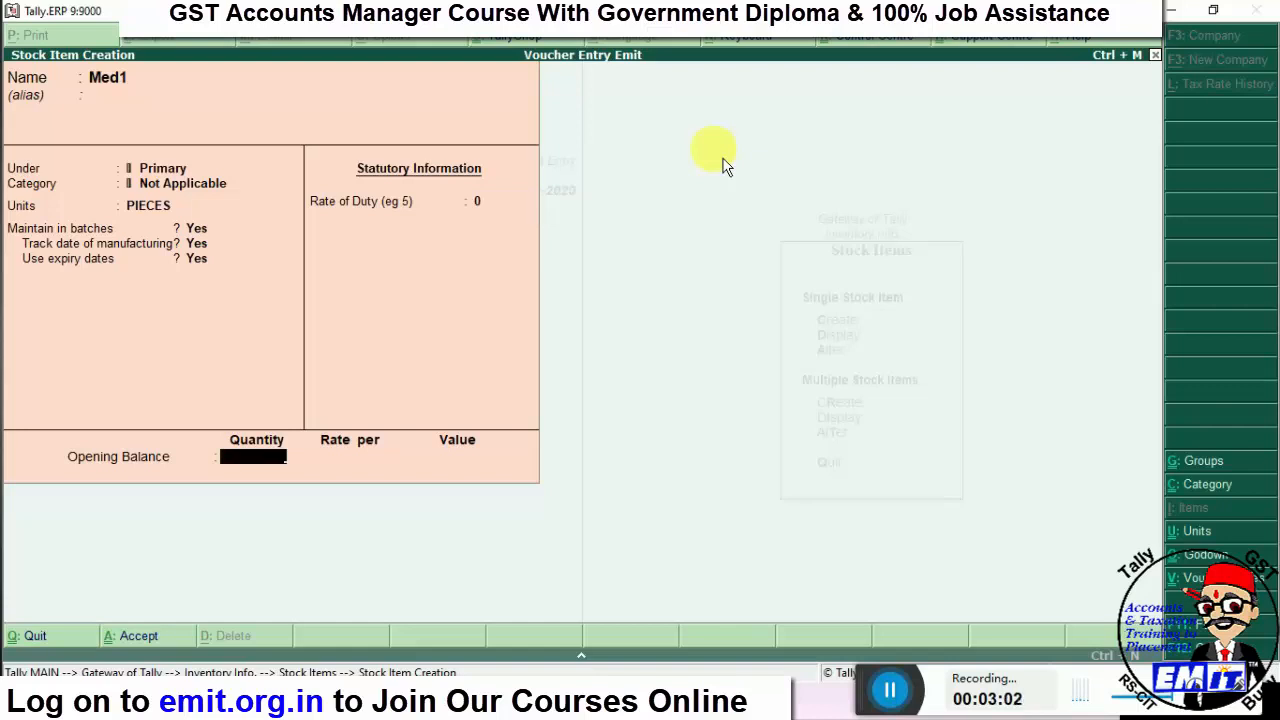
text(100)
key(Return)
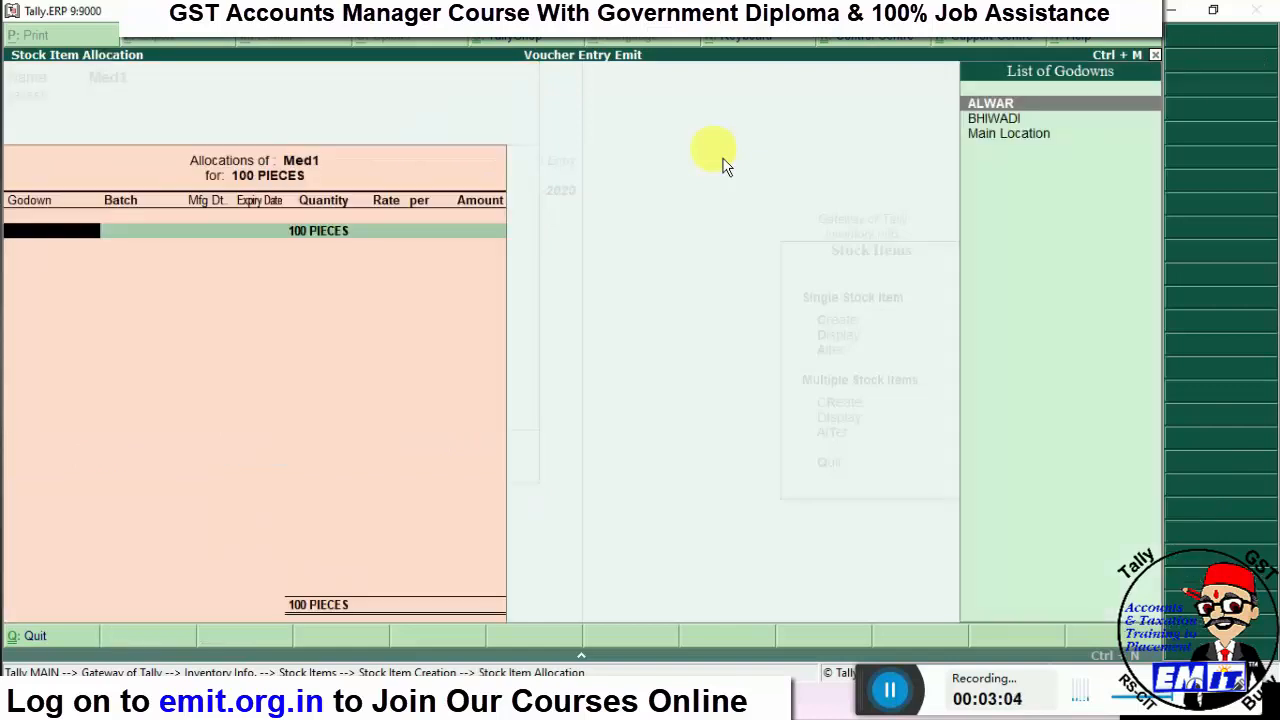
- Allocate batch 123 of Med1 to the ALWAR godown with manufacturing date 1-4-2019 and expiry date 1-4-2020
key(Return)
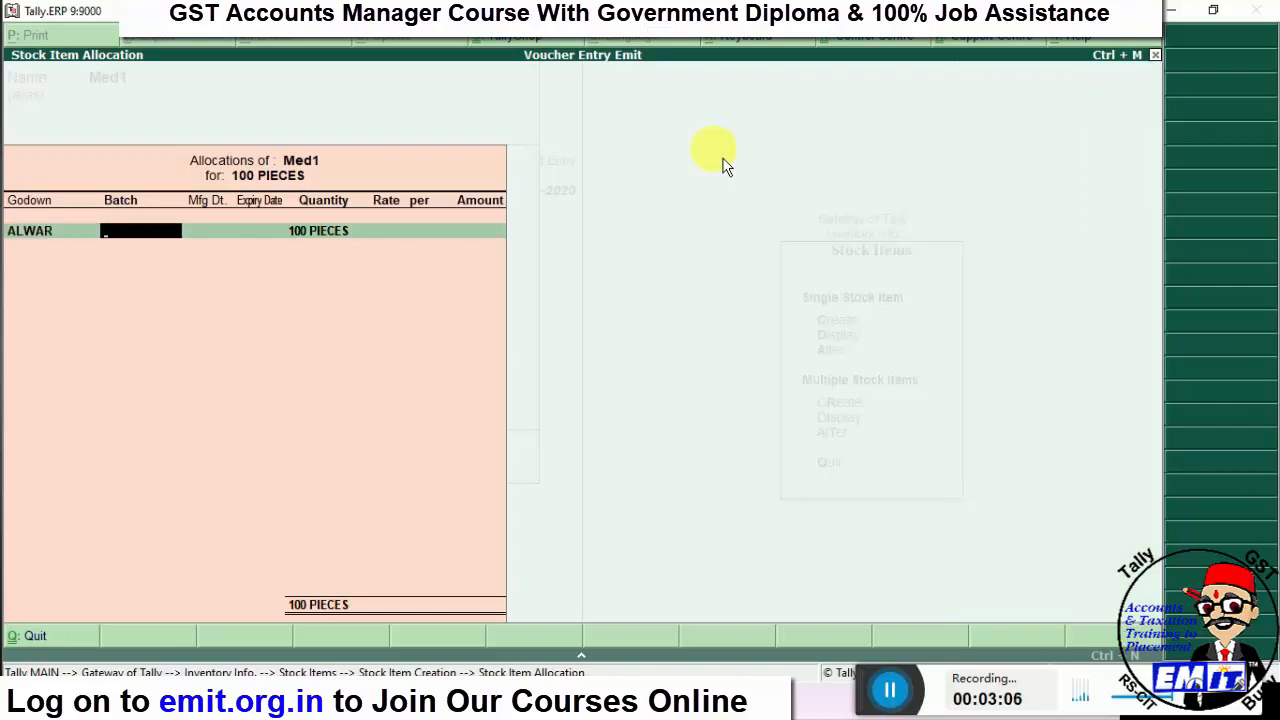
text(123)
key(Return)
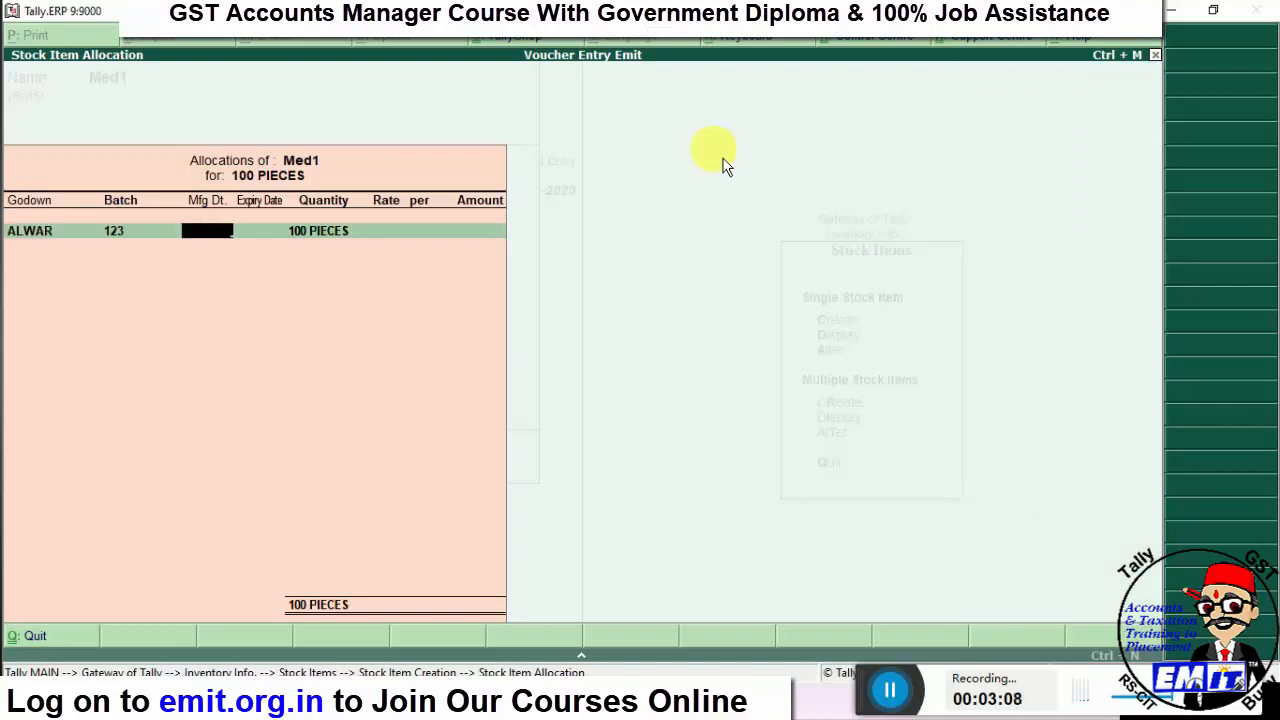
text(1-4-)
text(2019)
key(Return)
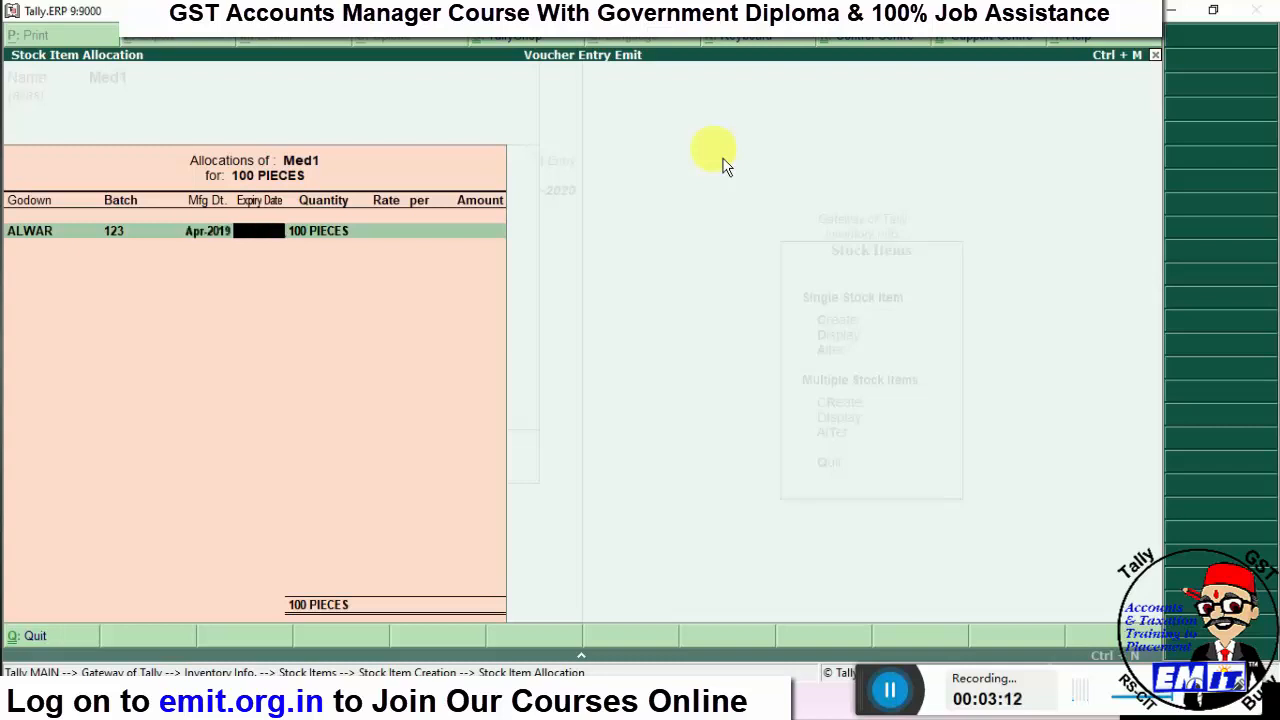
text(1-4-2020)
key(Return)
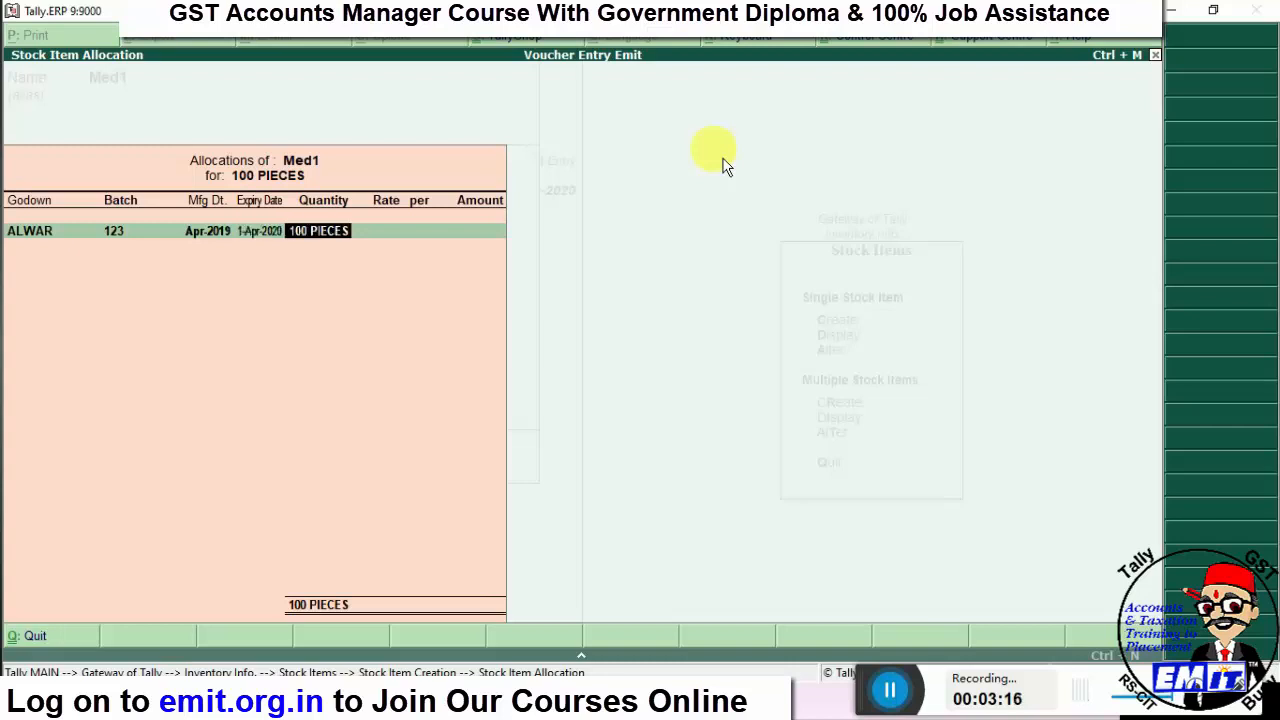
- Set batch 123 to a quantity of 10 pieces at a rate of 150 per piece
text(10)
key(Return)
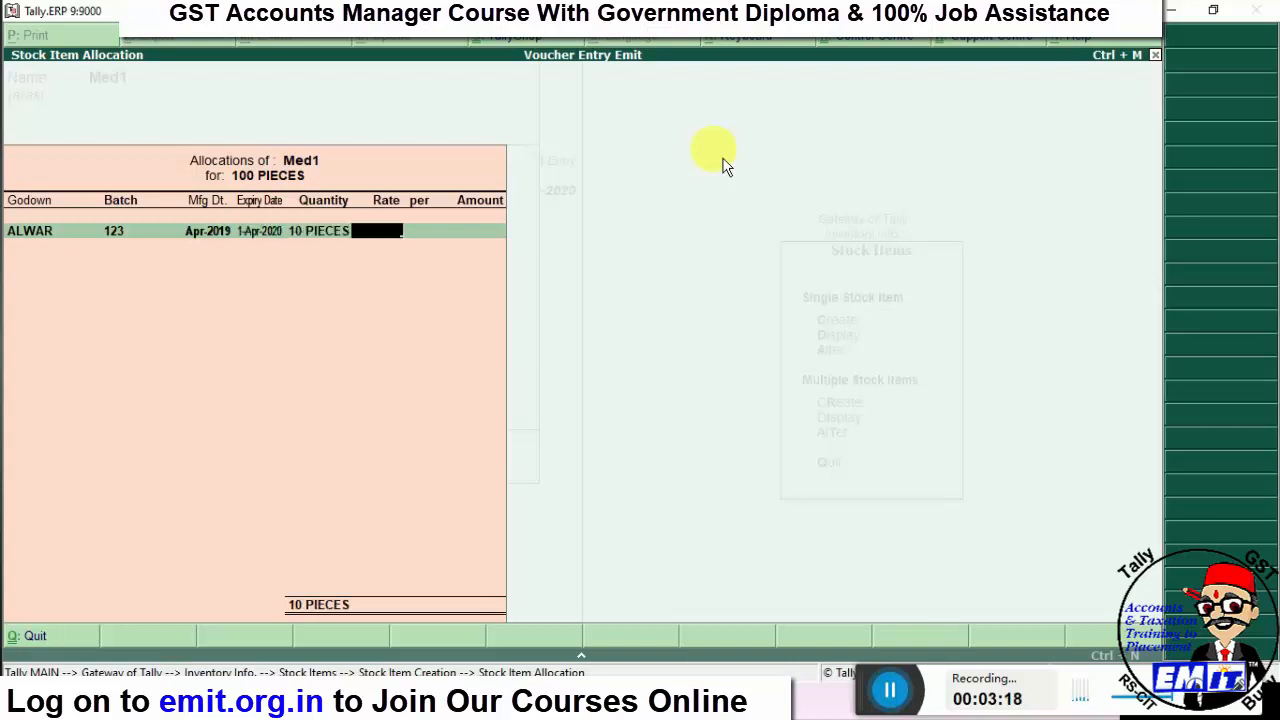
text(150)
key(Return)
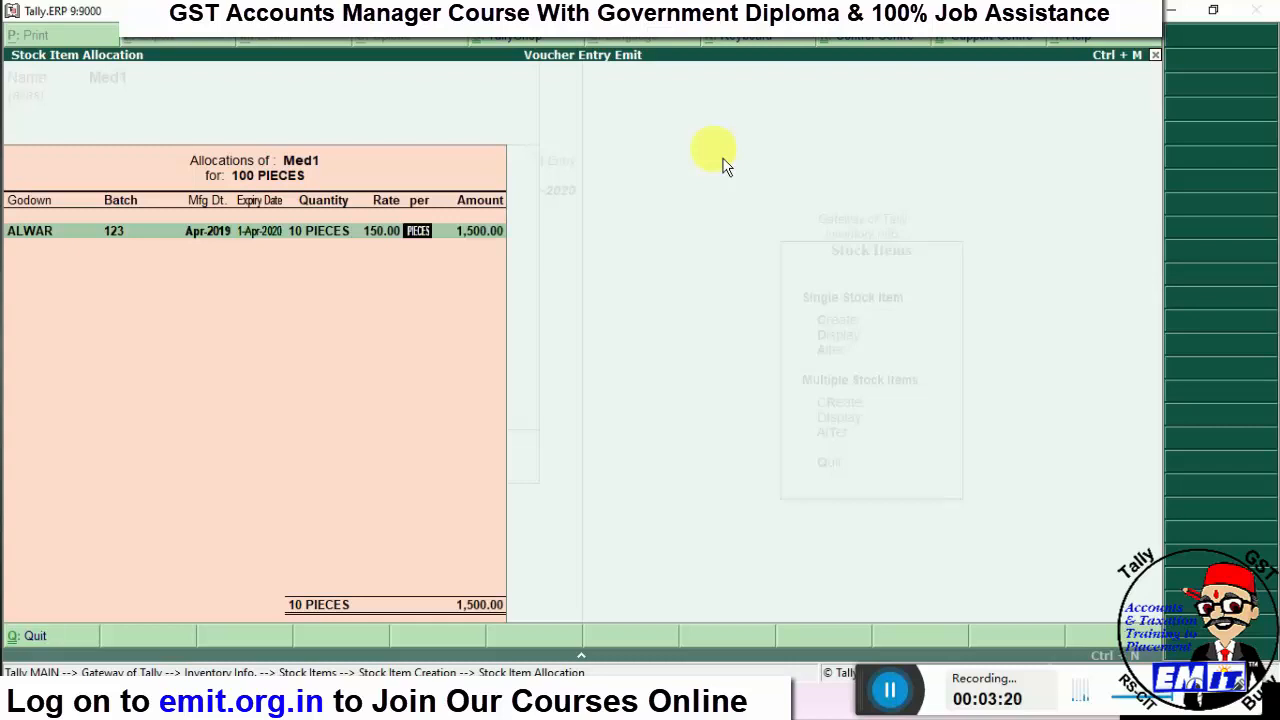
key(Return)
key(Return)
- Allocate batch 124 of Med1 to the ALWAR godown with manufacturing date 1-6-19 and expiry date 1-6-20
key(Return)
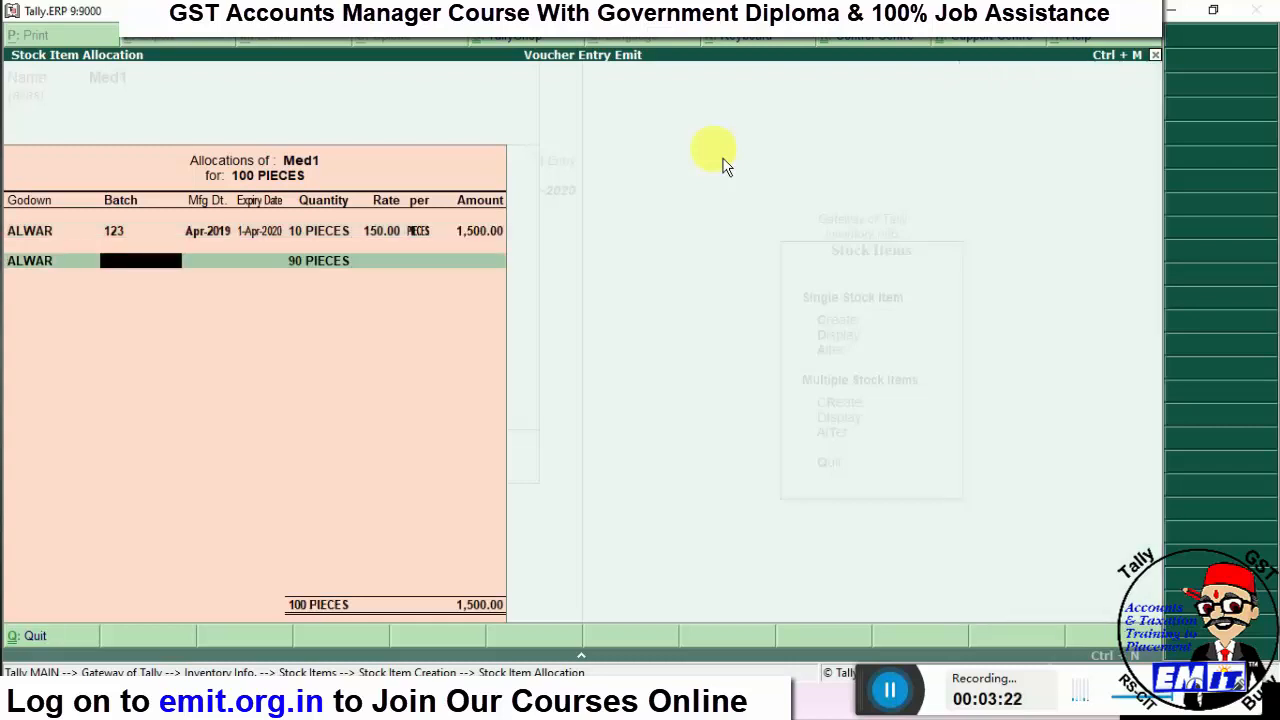
text(124)
key(Return)
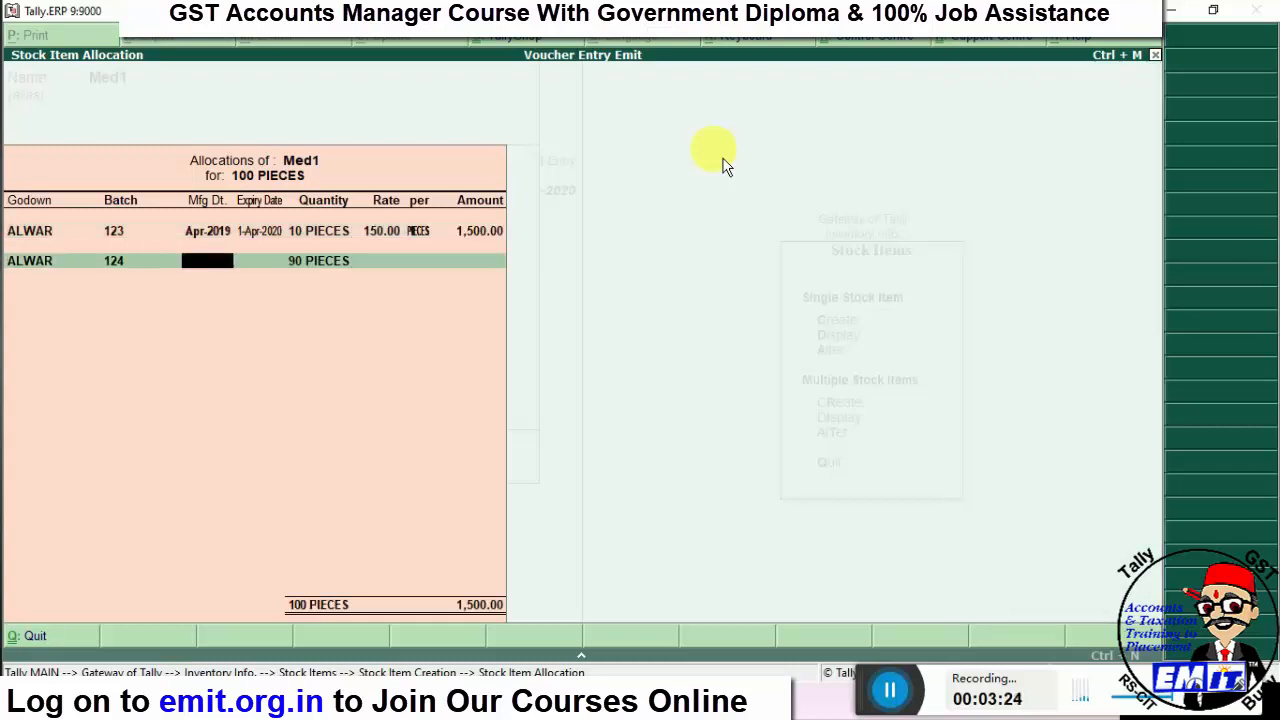
text(1-6-19)
key(Return)
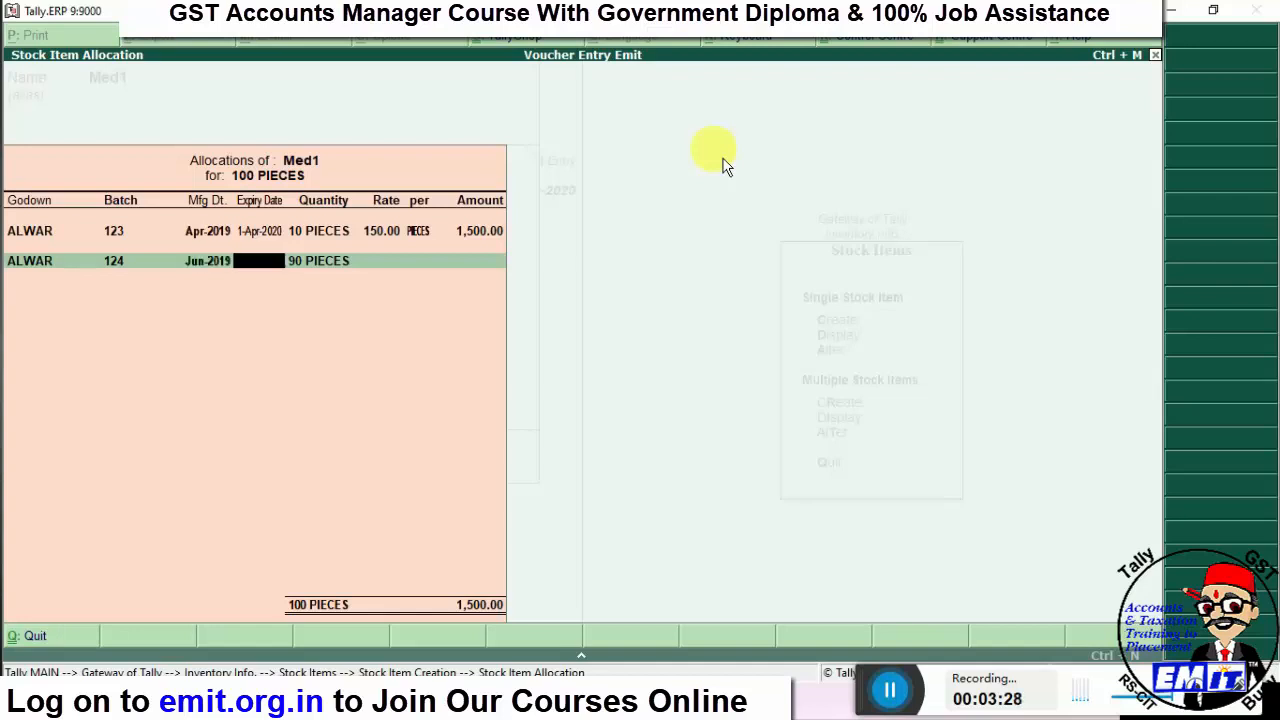
text(1-6-20)
key(Return)
- Set batch 124 to a quantity of 20 pieces at a rate of 160 per piece
text(20)
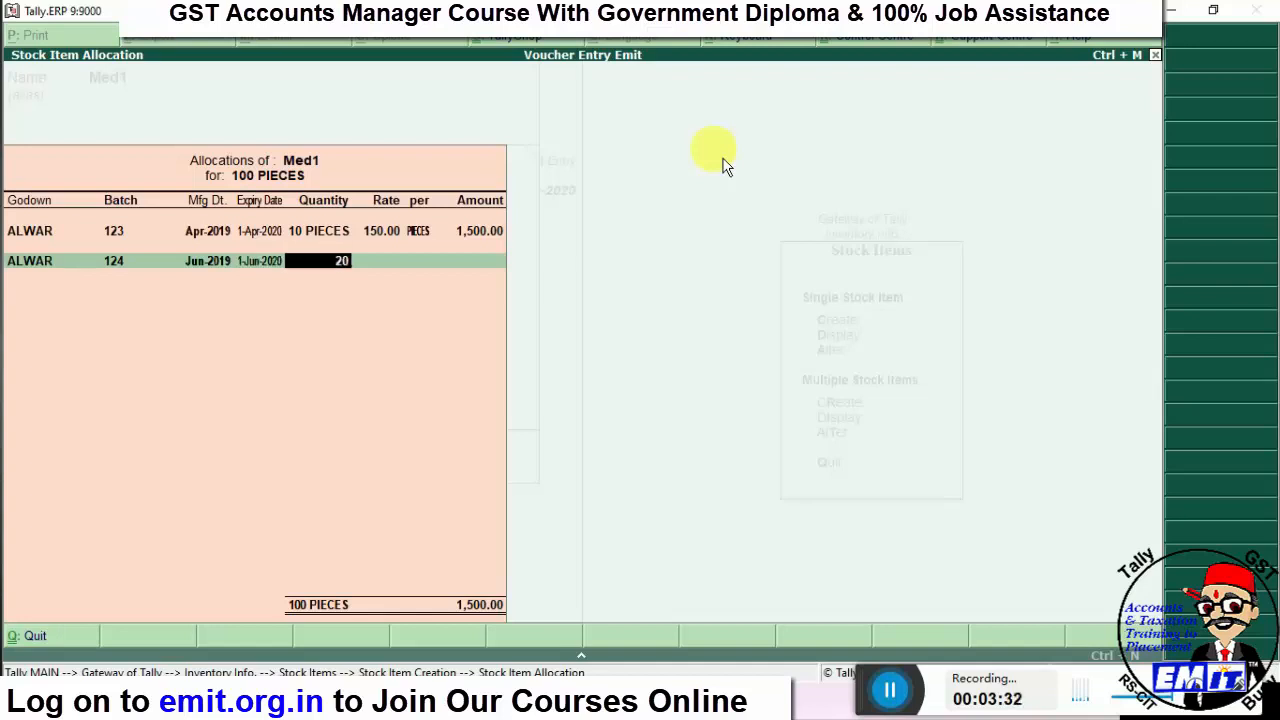
key(Return)
text(160)
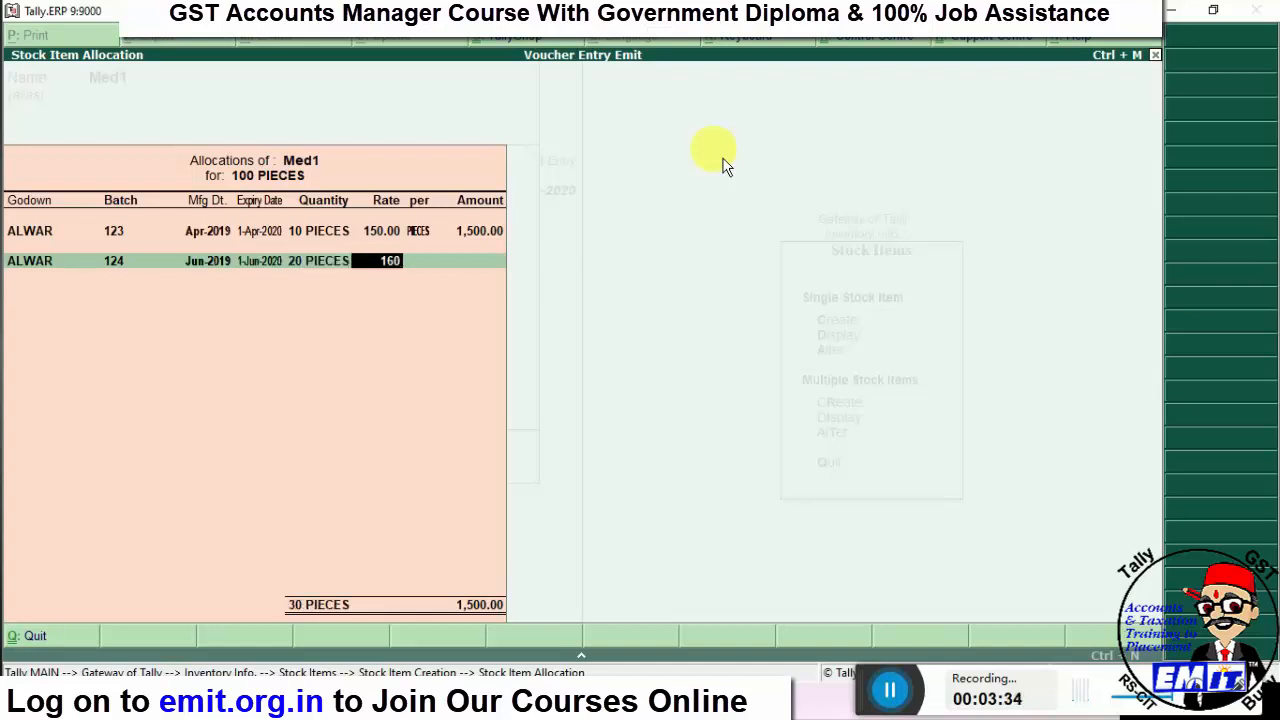
key(Return)
key(Return)
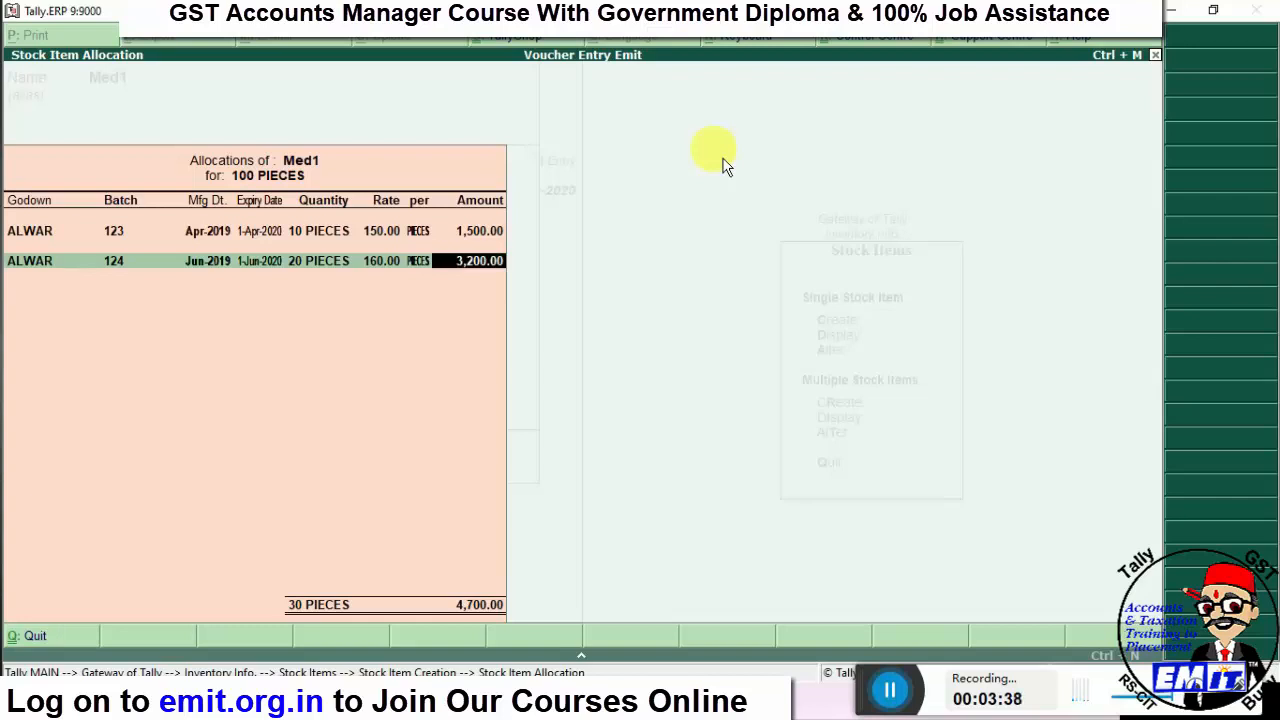
key(Return)
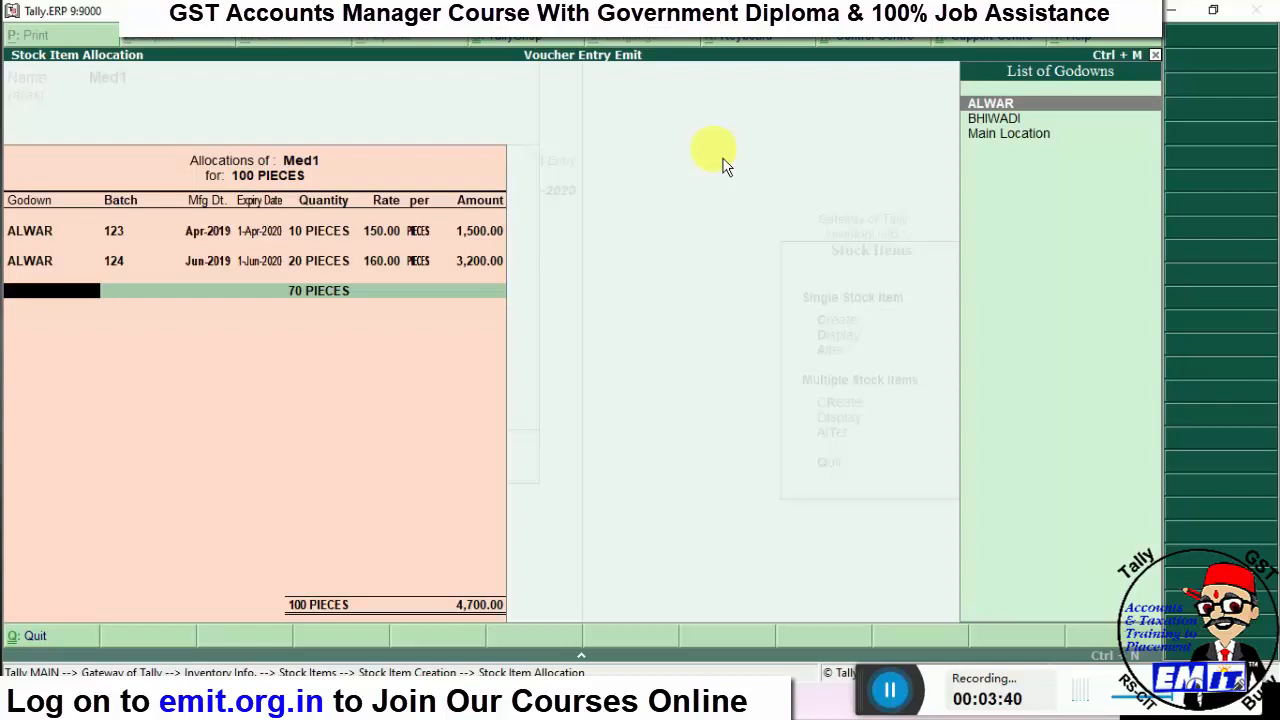
- Allocate batch 126 of Med1 to the ALWAR godown with manufacturing date 1-8-19 and expiry date 1-8-20
key(Return)
text(126)
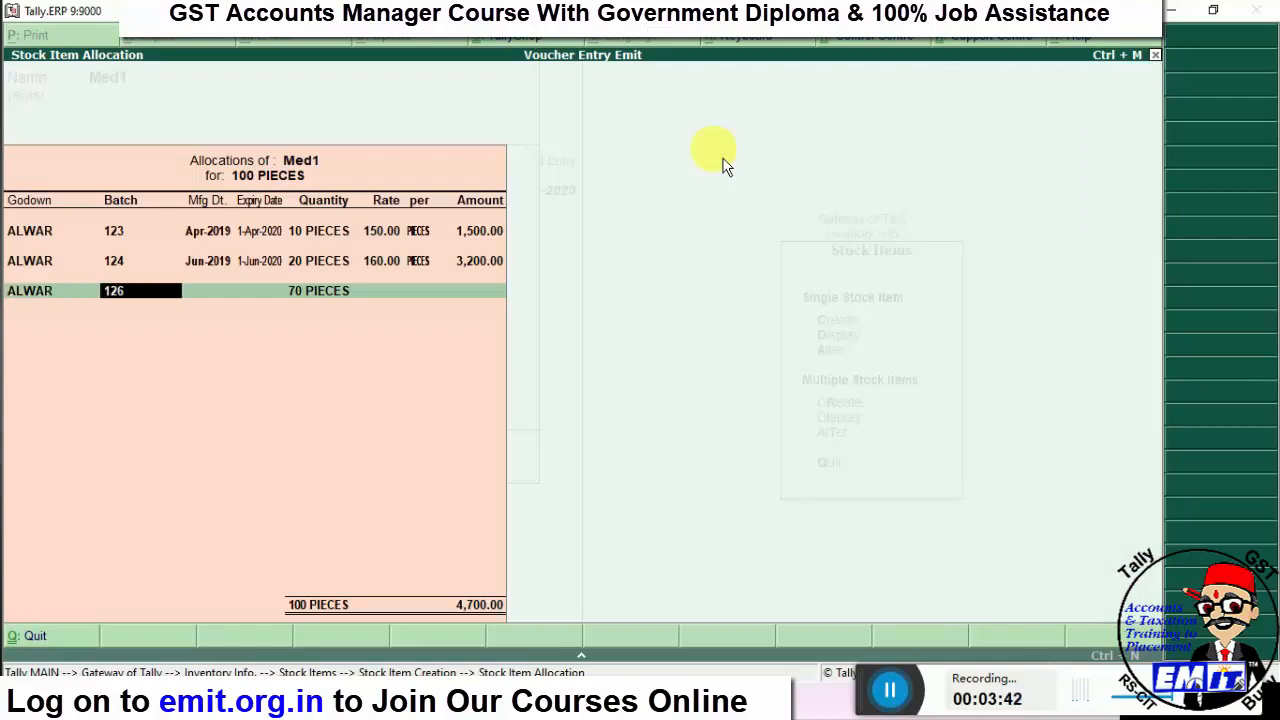
key(Return)
text(1-8-19)
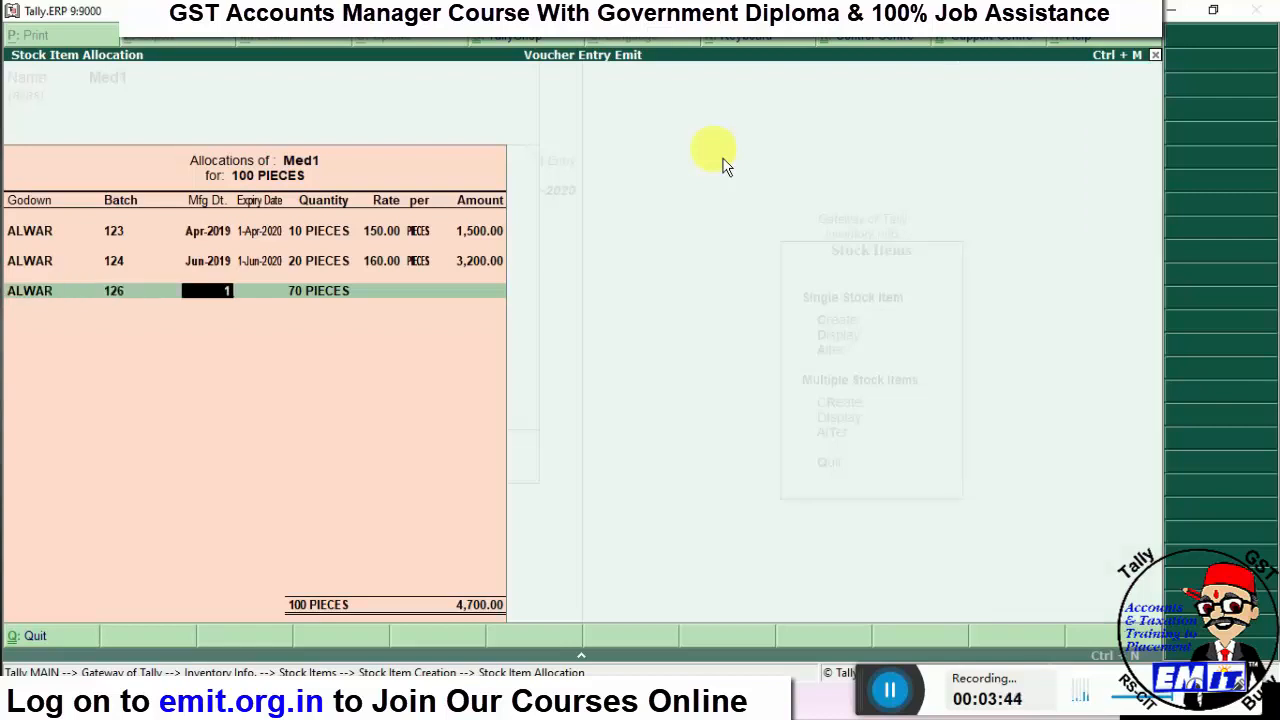
key(Return)
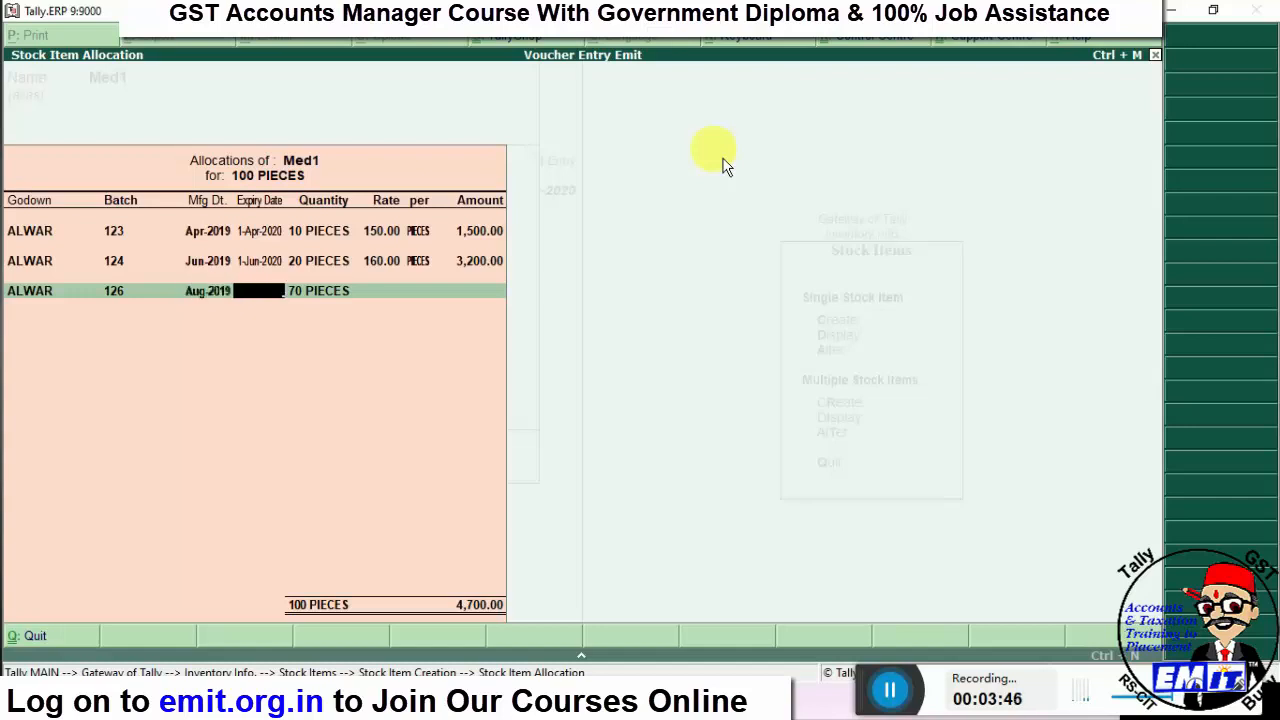
text(1-8-20)
key(Return)
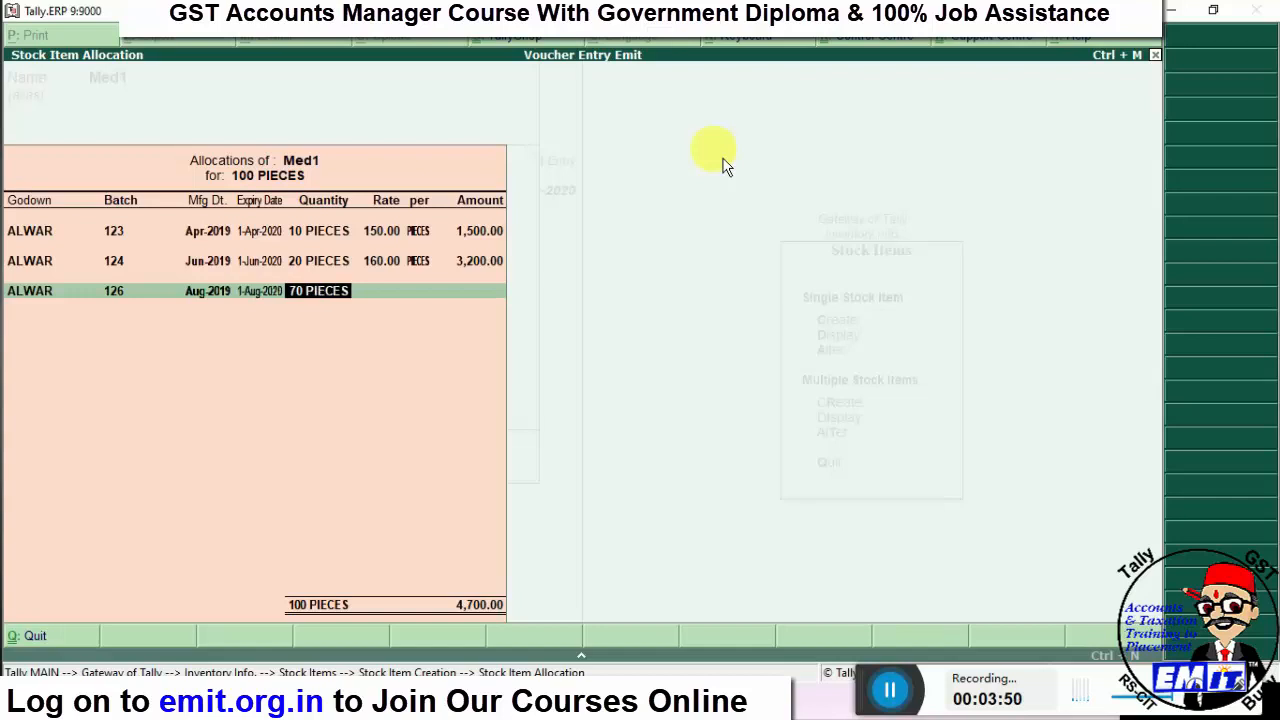
- Set batch 126 to a quantity of 30 pieces at a rate of 175 per piece
text(30)
key(Return)
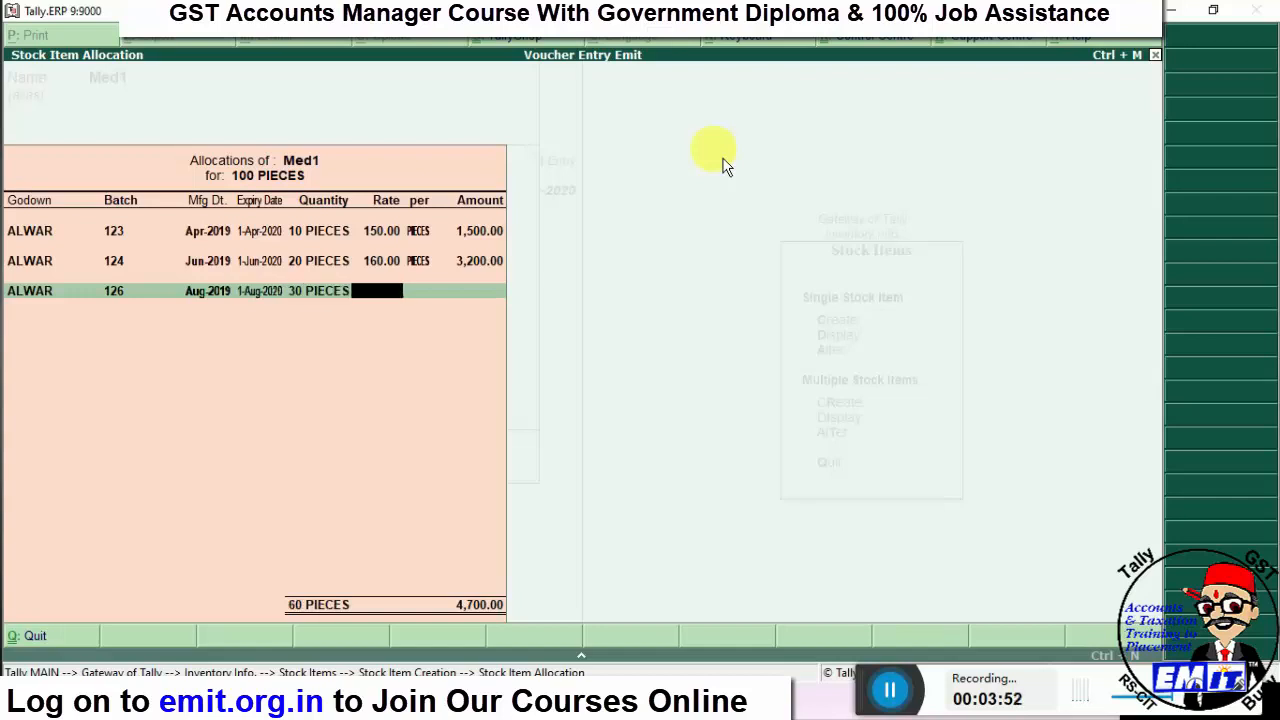
text(175)
key(Return)
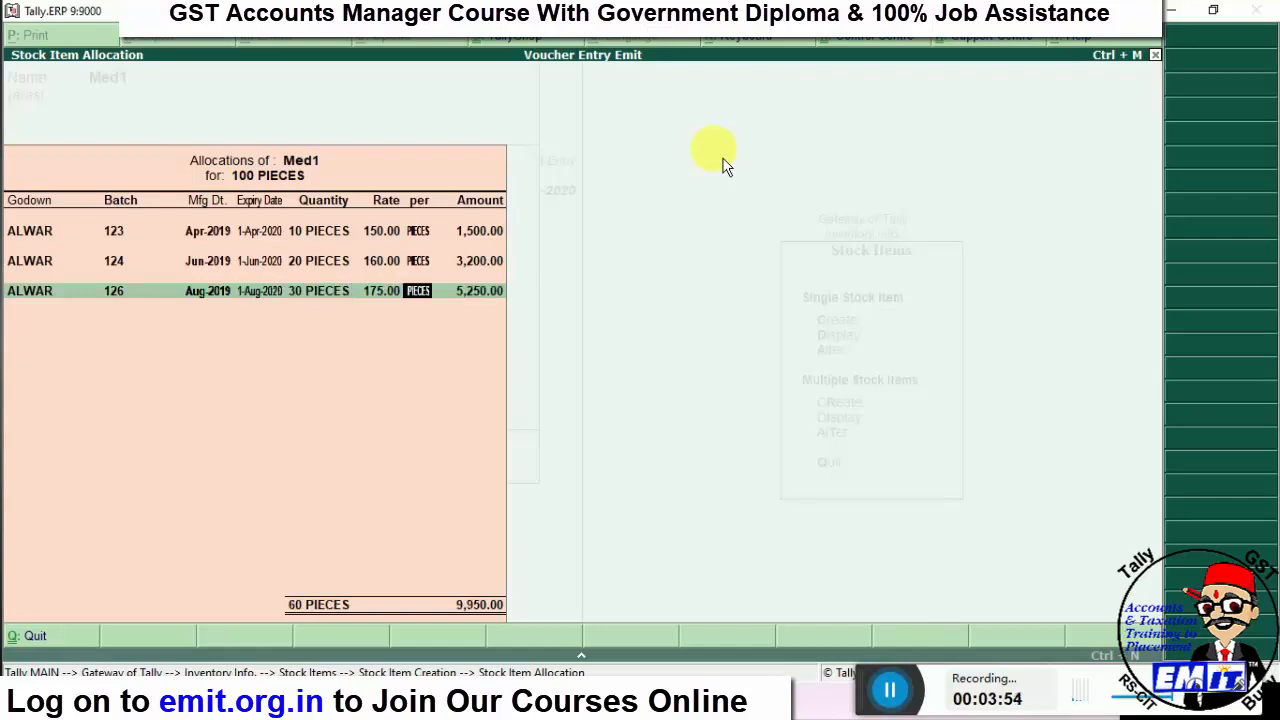
key(Return)
key(Return)
- Allocate batch 130 of Med1 to the ALWAR godown with manufacturing month December 2019 and expiry date 1-12-20
key(Return)
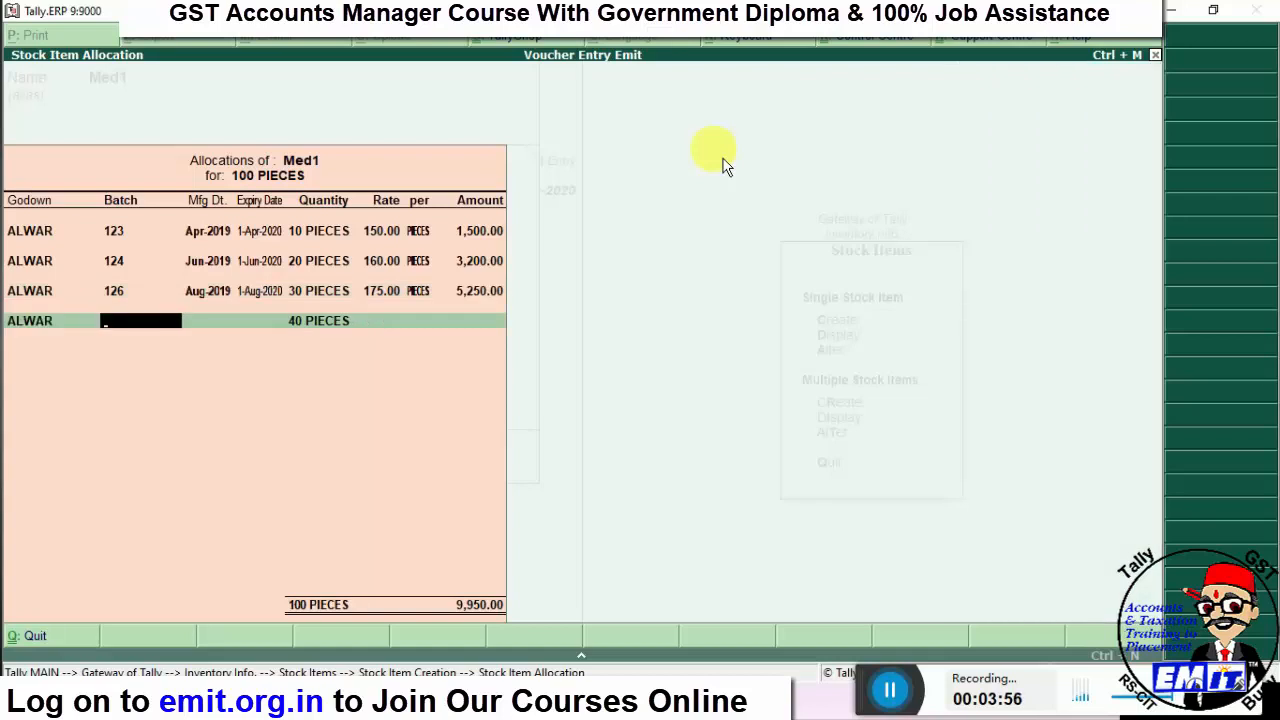
text(130)
key(Return)
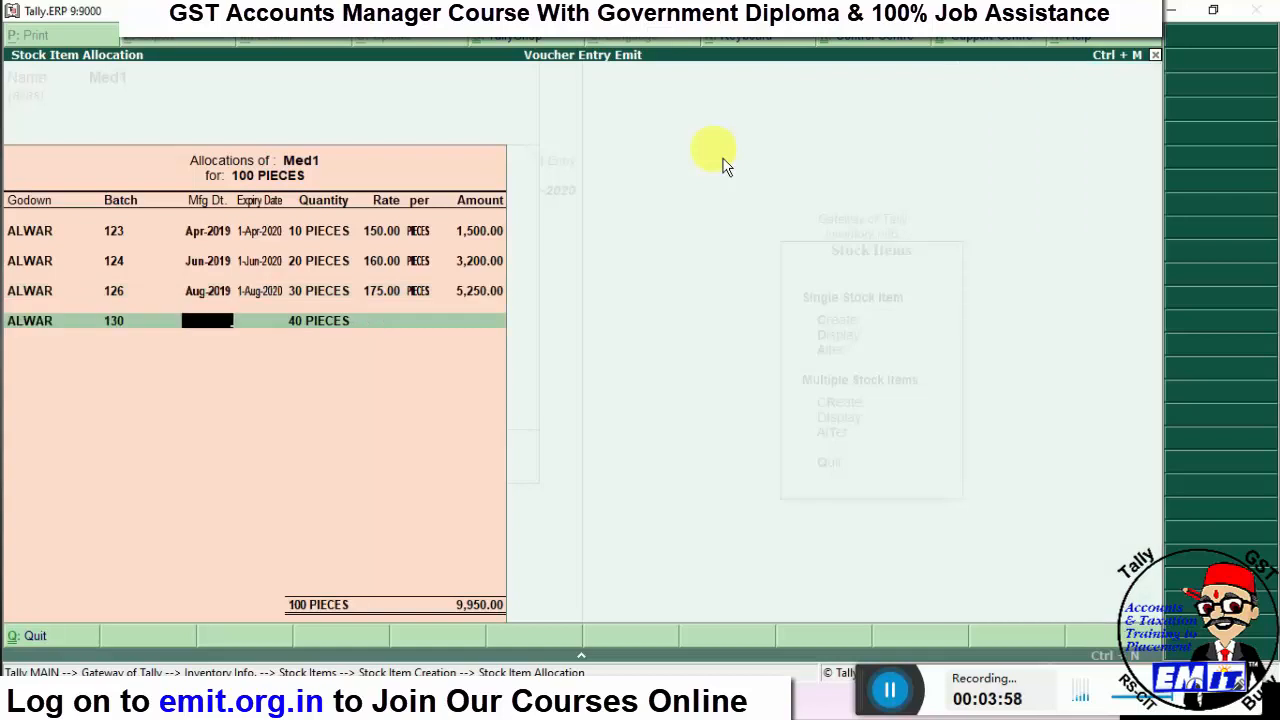
text(12-19)
key(Return)
text(1-12)
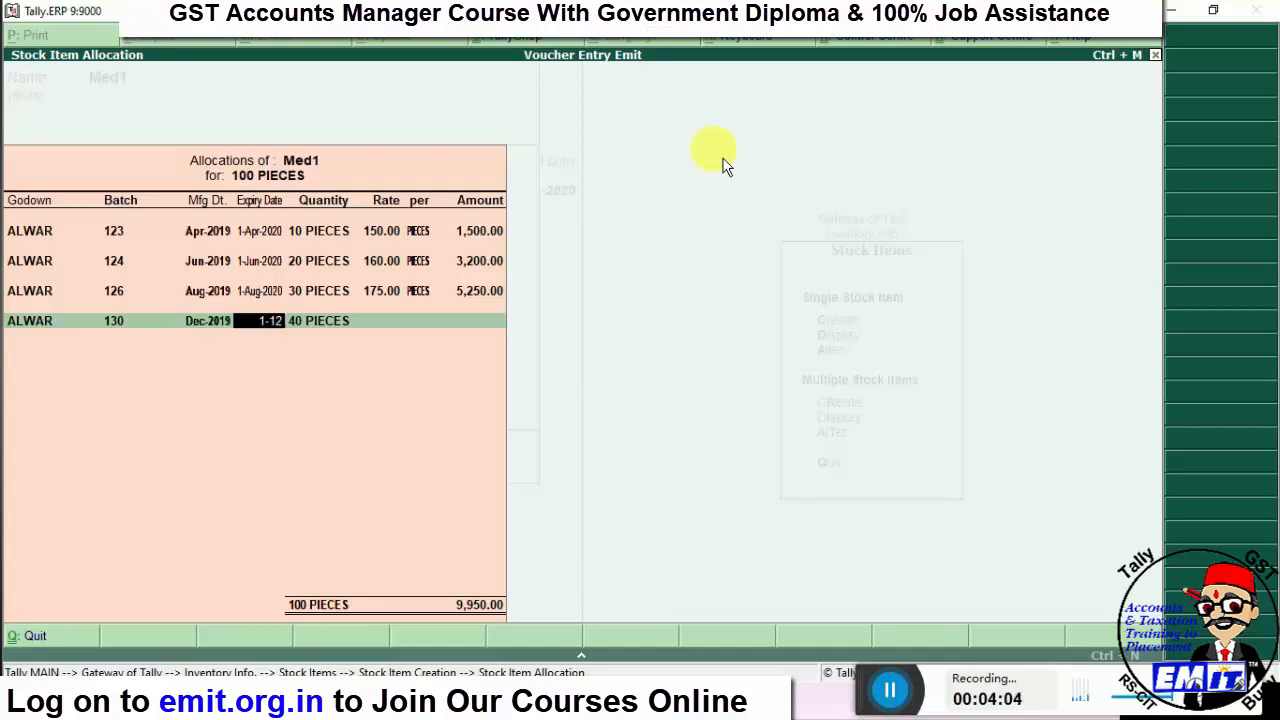
text(-20)
key(Return)
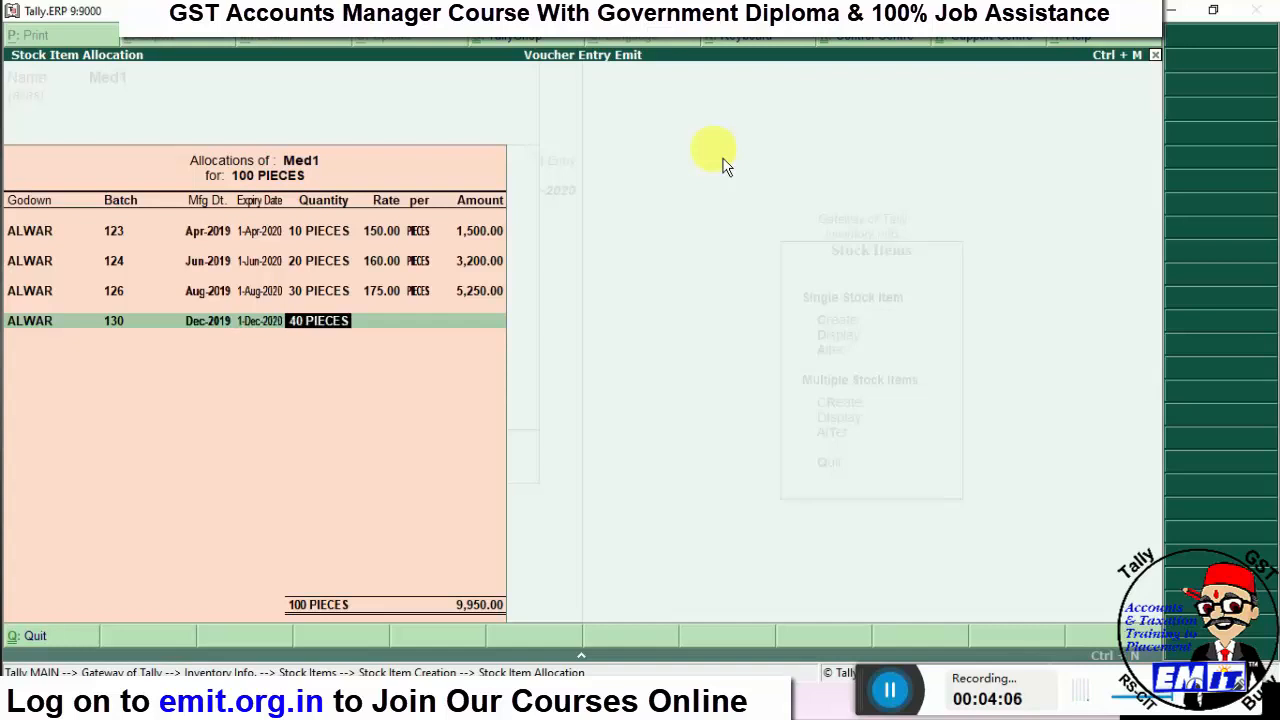
- Give batch 130 the remaining 40 pieces at a rate of 180 per piece and finish the allocation
key(Return)
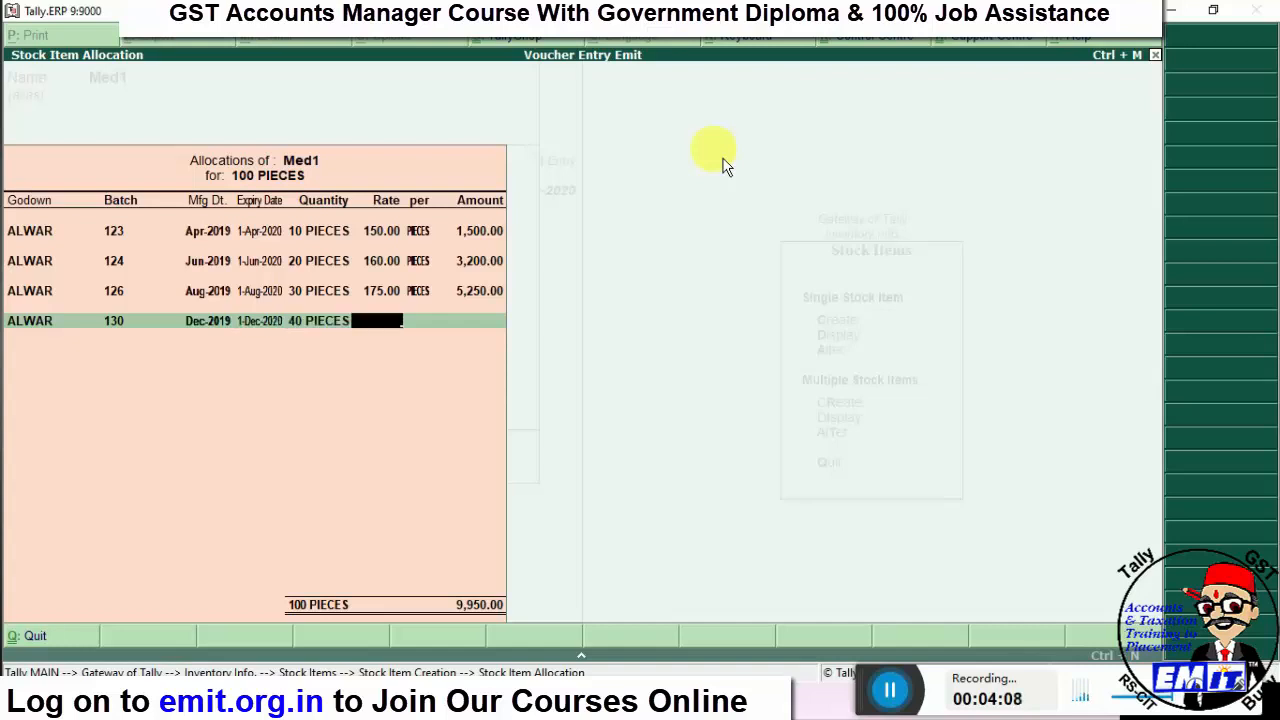
text(180)
key(Return)
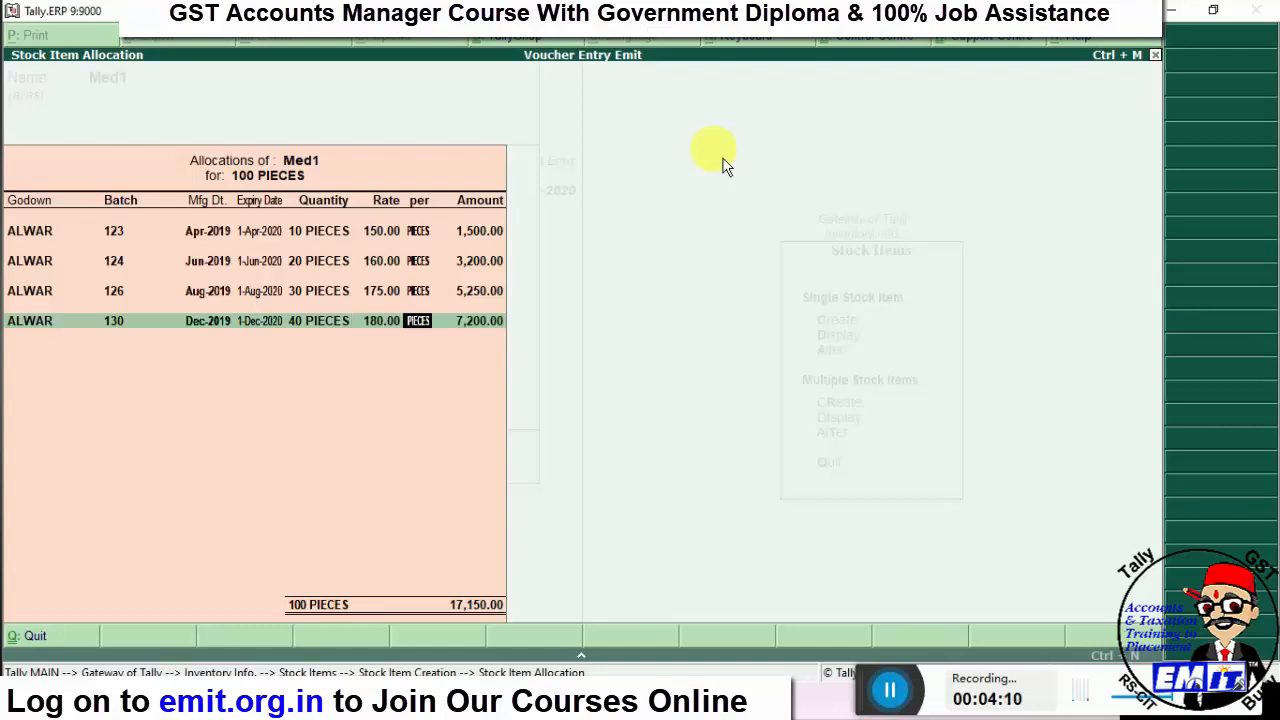
key(Return)
key(Return)
key(Return)
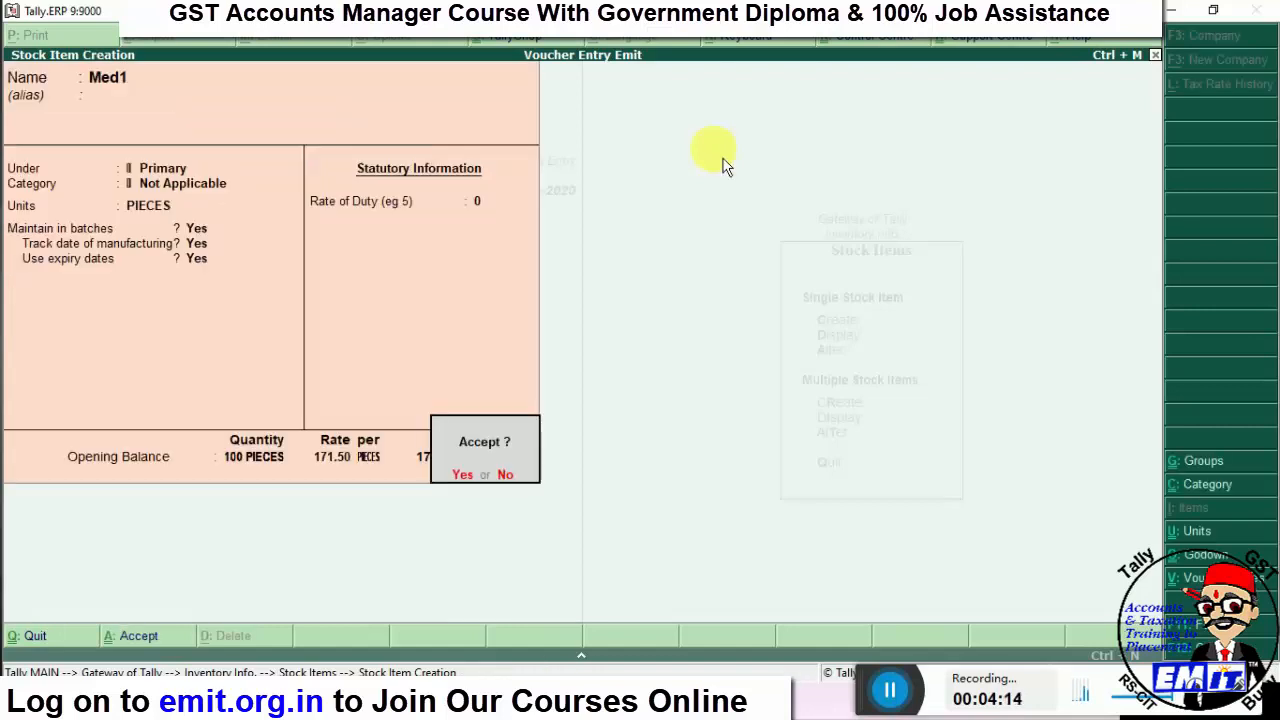
- Save the Med1 stock item and leave stock item creation, returning to the Gateway of Tally
key(Return)
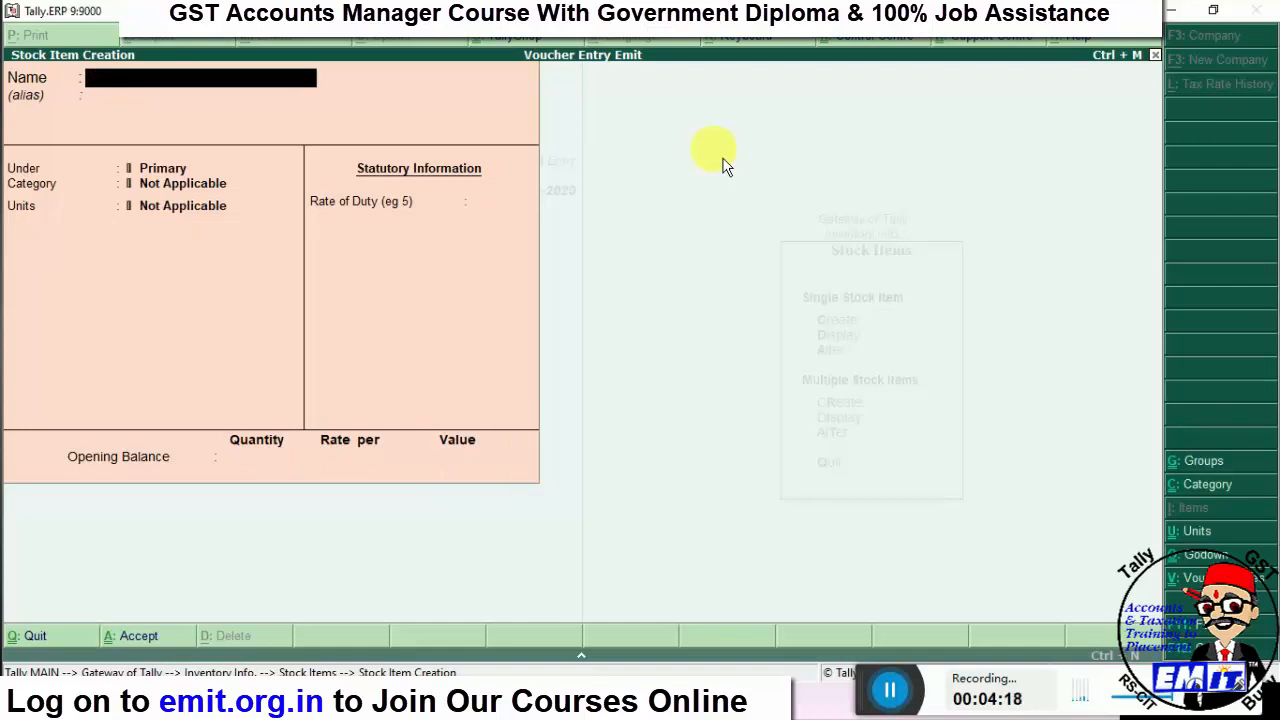
key(Escape)
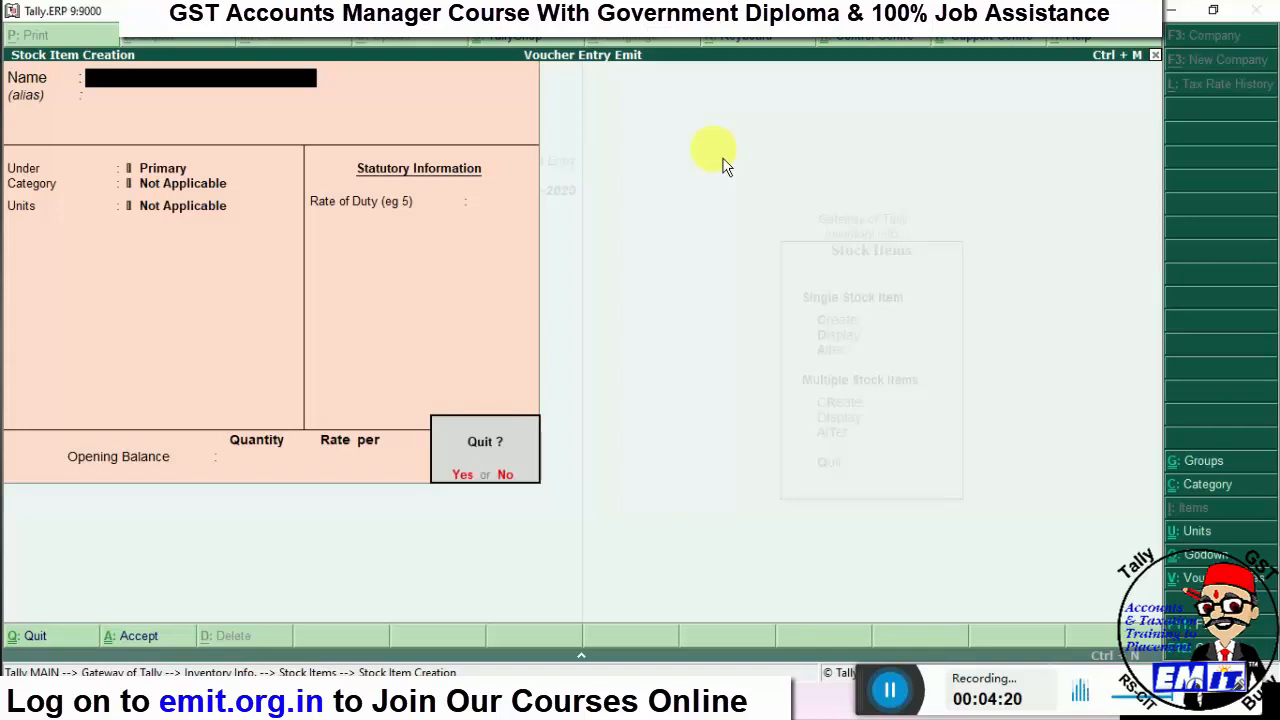
key(Return)
key(Escape)
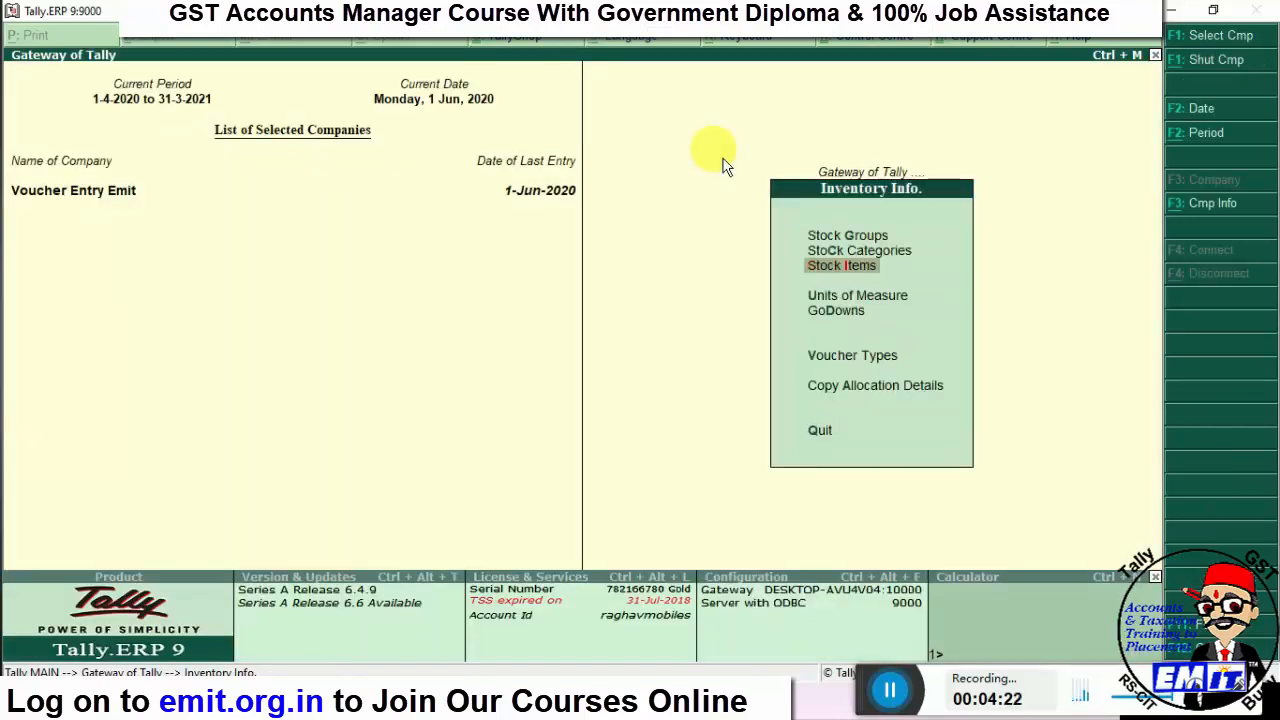
key(Escape)
- Open the Stock Summary report in its detailed view, with items broken down by batch
key(Down)
key(Down)
key(Down)
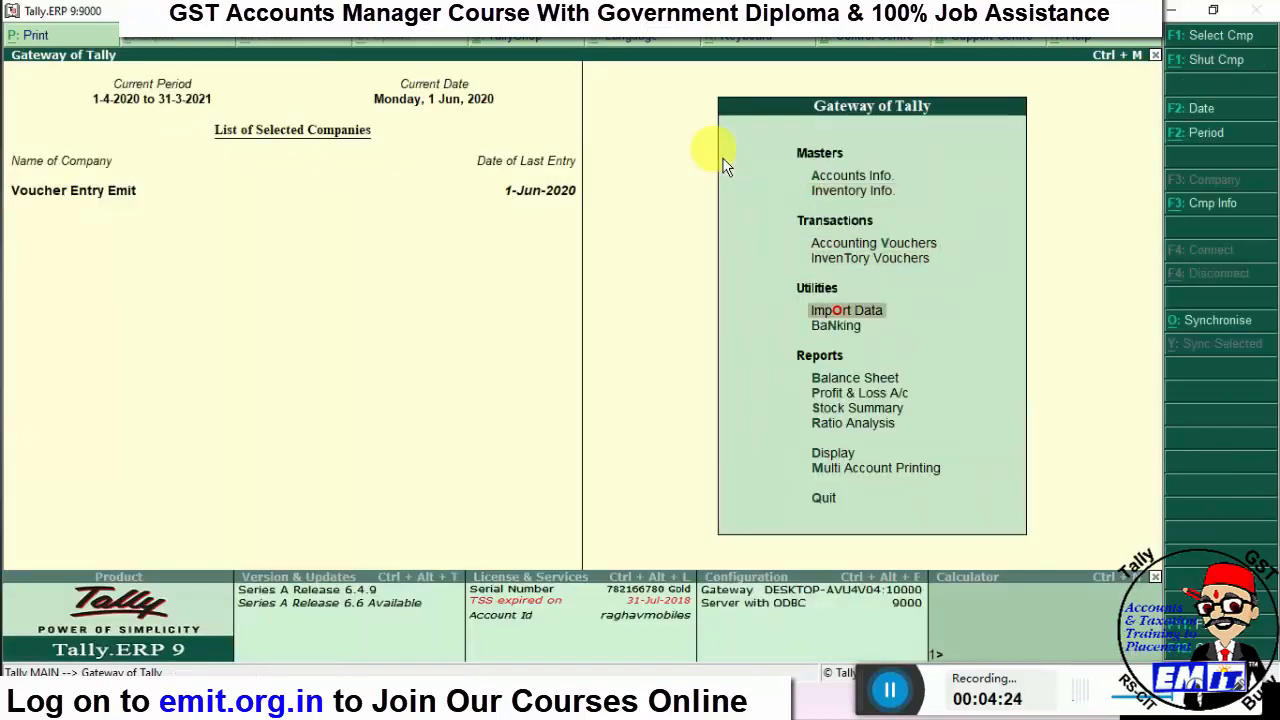
key(Down)
key(Down)
key(Down)
key(Down)
key(Down)
key(Down)
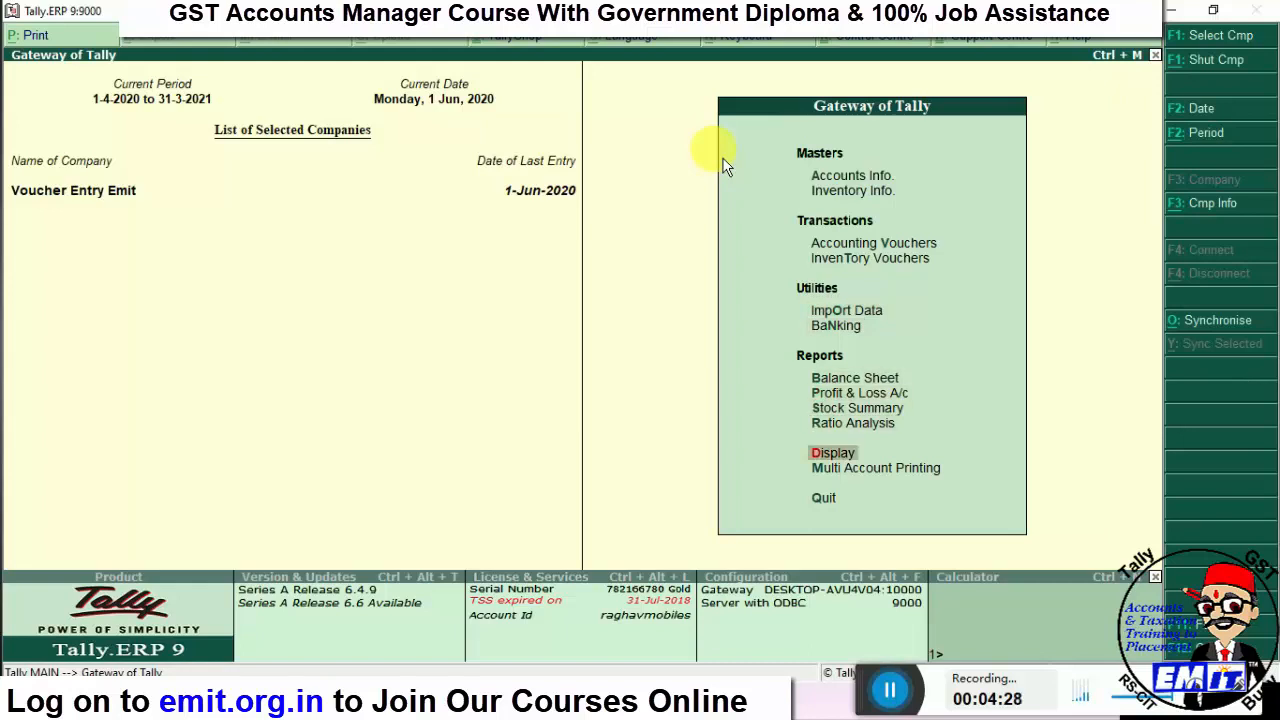
key(Up)
key(Up)
key(Down)
key(Down)
key(Up)
key(Up)
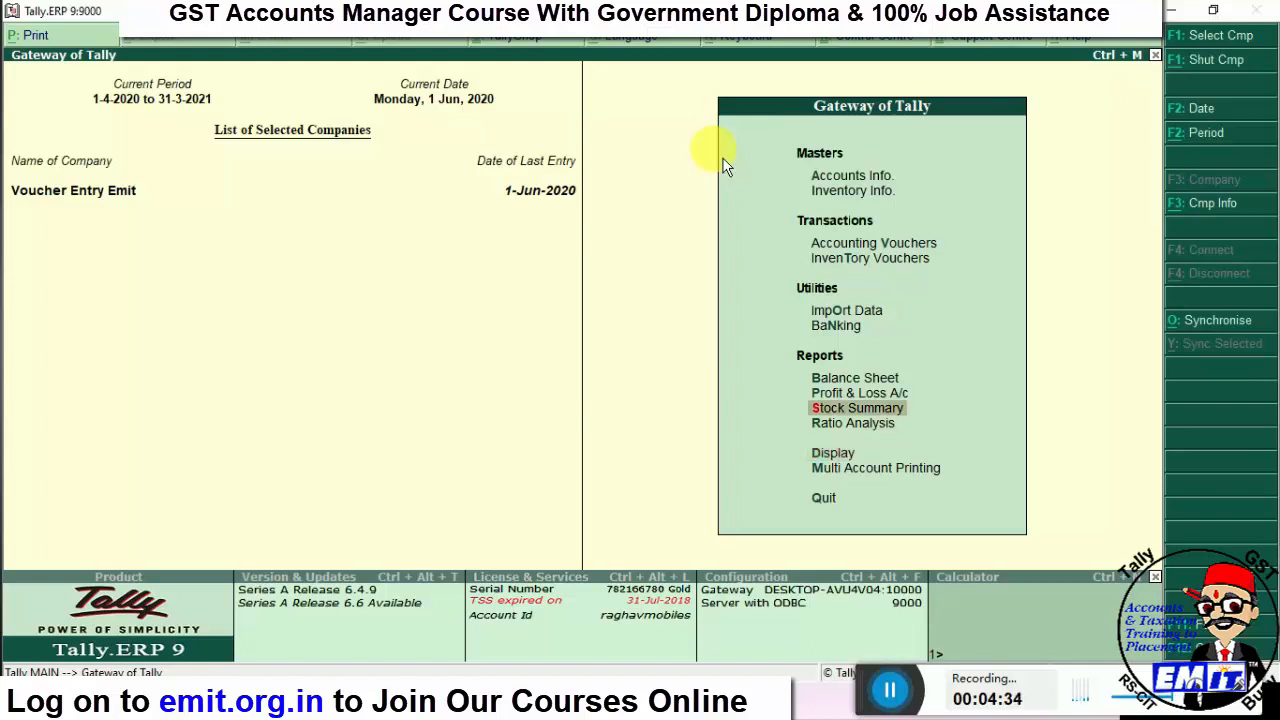
key(Return)
key(alt+F1)
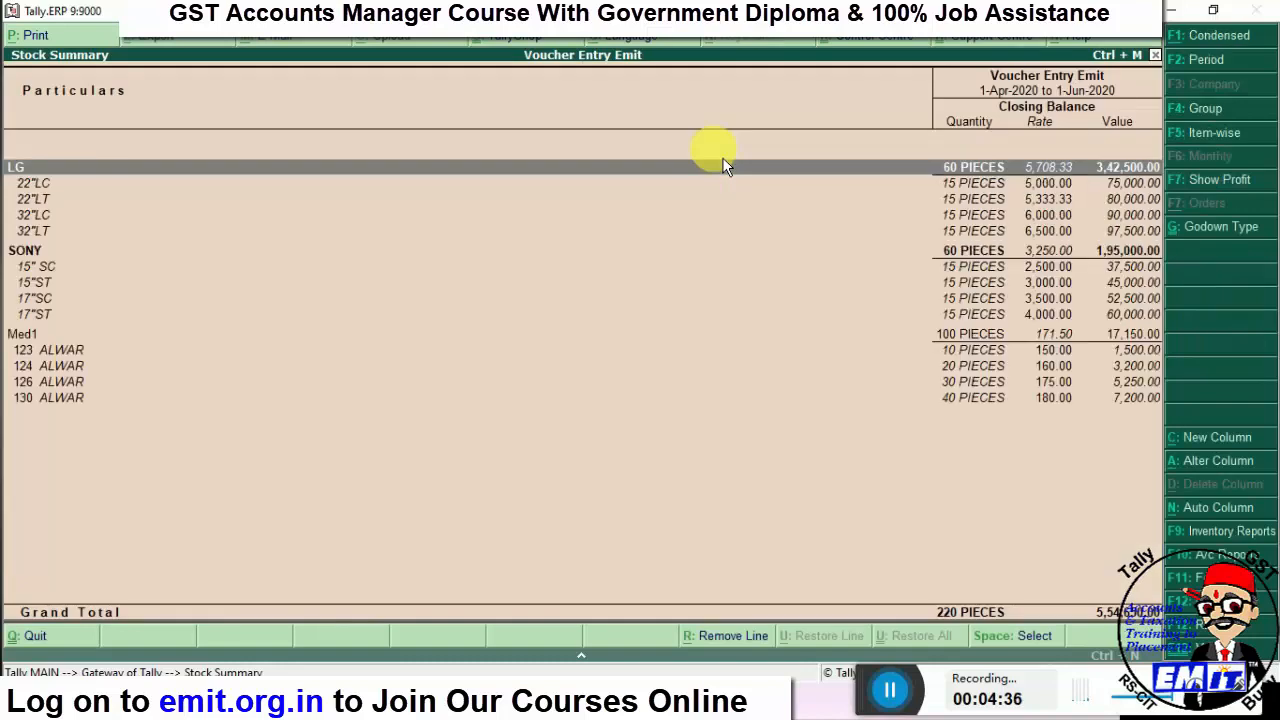
- Examine the quantity, rate and value of each Med1 batch in the Stock Summary, then close the report
key(Down)
key(Down)
key(Down)
key(Down)
key(Down)
key(Down)
key(Down)
key(Down)
key(Down)
key(Down)
key(Down)
key(Down)
key(Down)
key(Down)
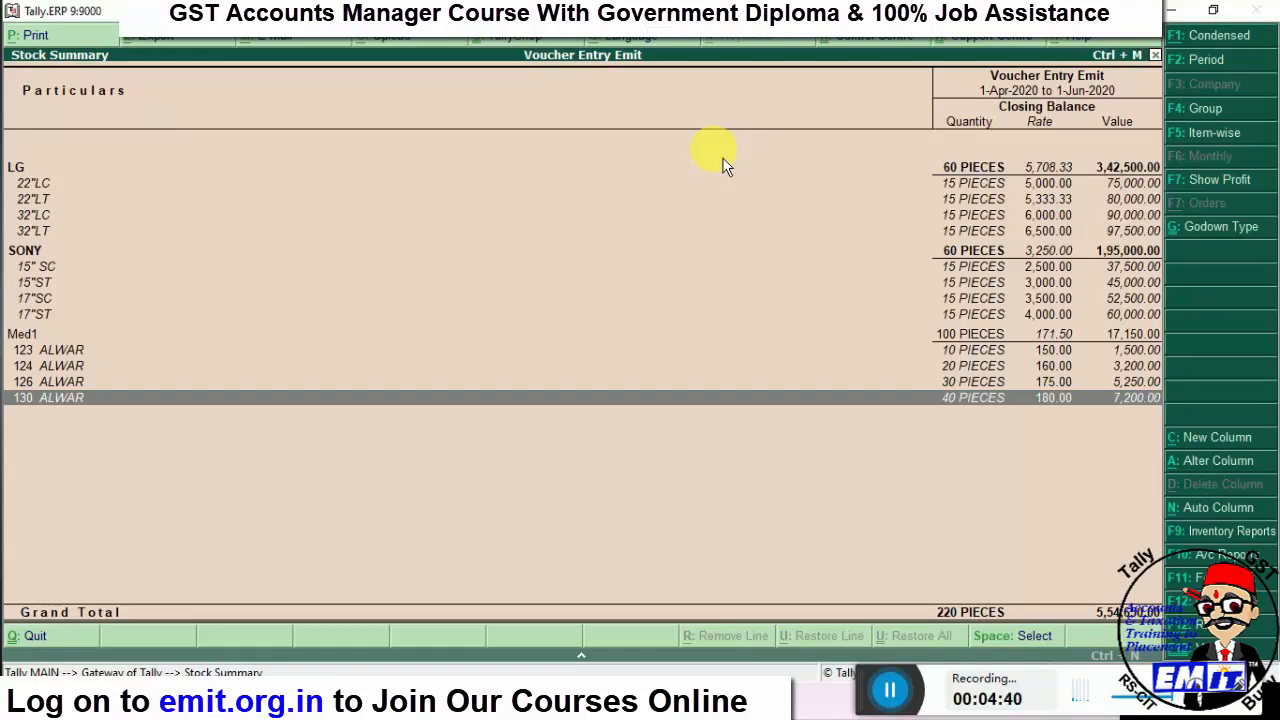
key(Up)
key(Up)
key(Up)
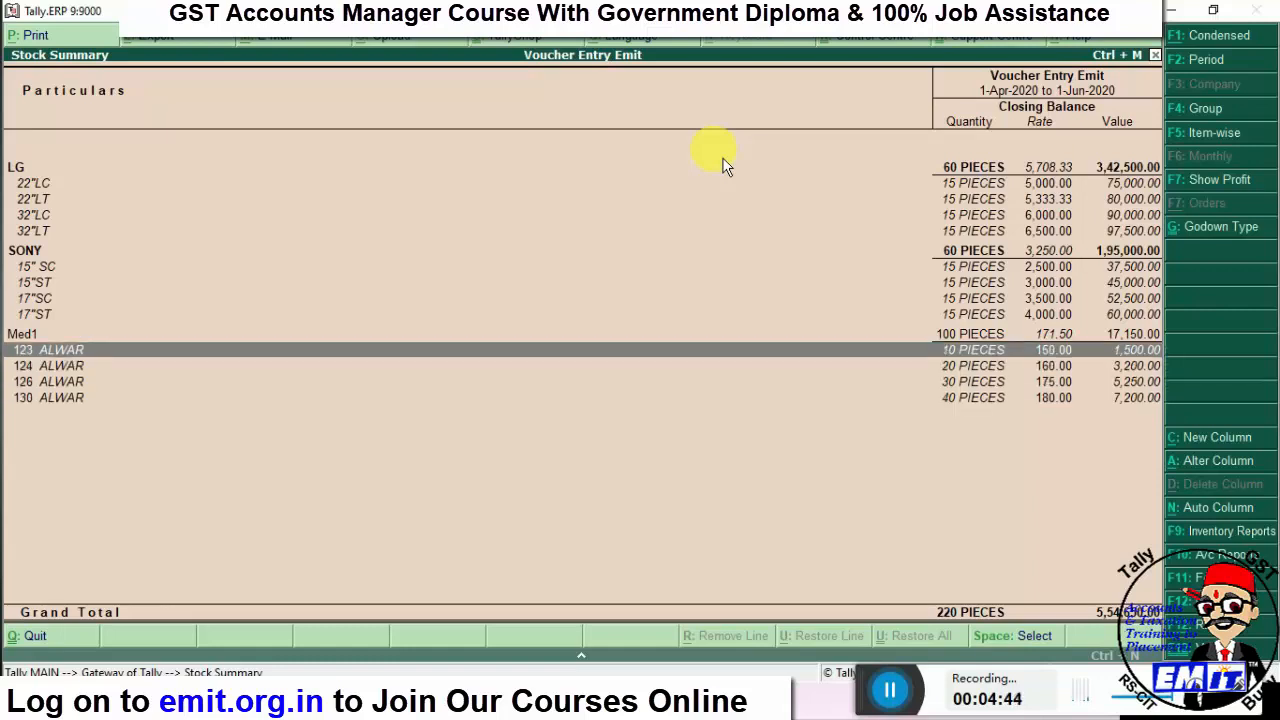
key(Escape)
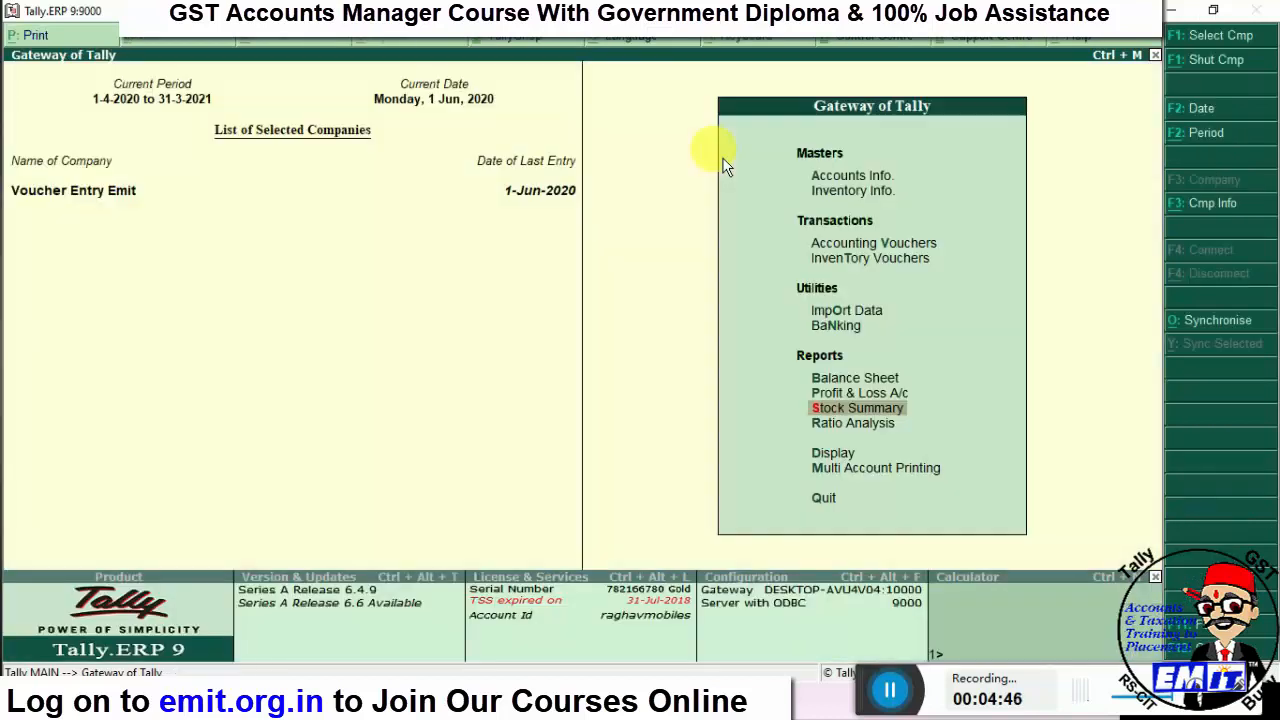
key(Down)
key(Down)
key(Return)
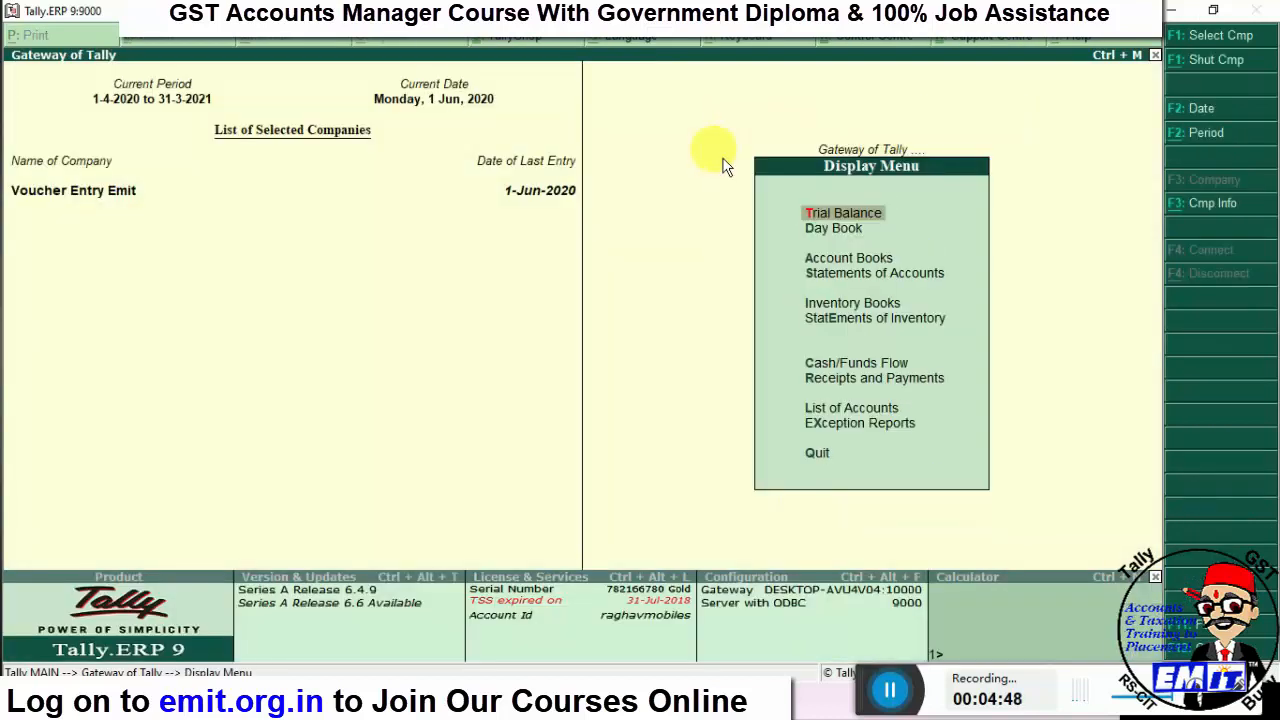
key(Down)
key(Down)
key(Down)
key(Down)
key(Down)
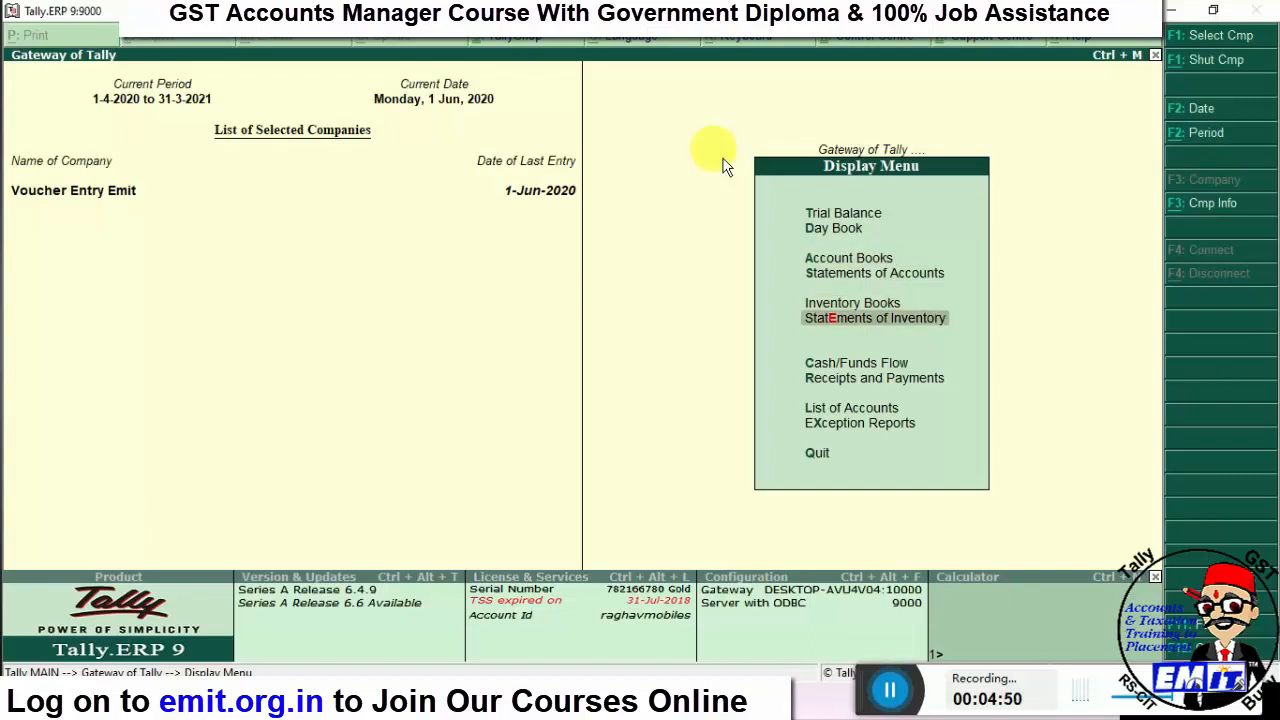
key(Return)
key(Escape)
key(Up)
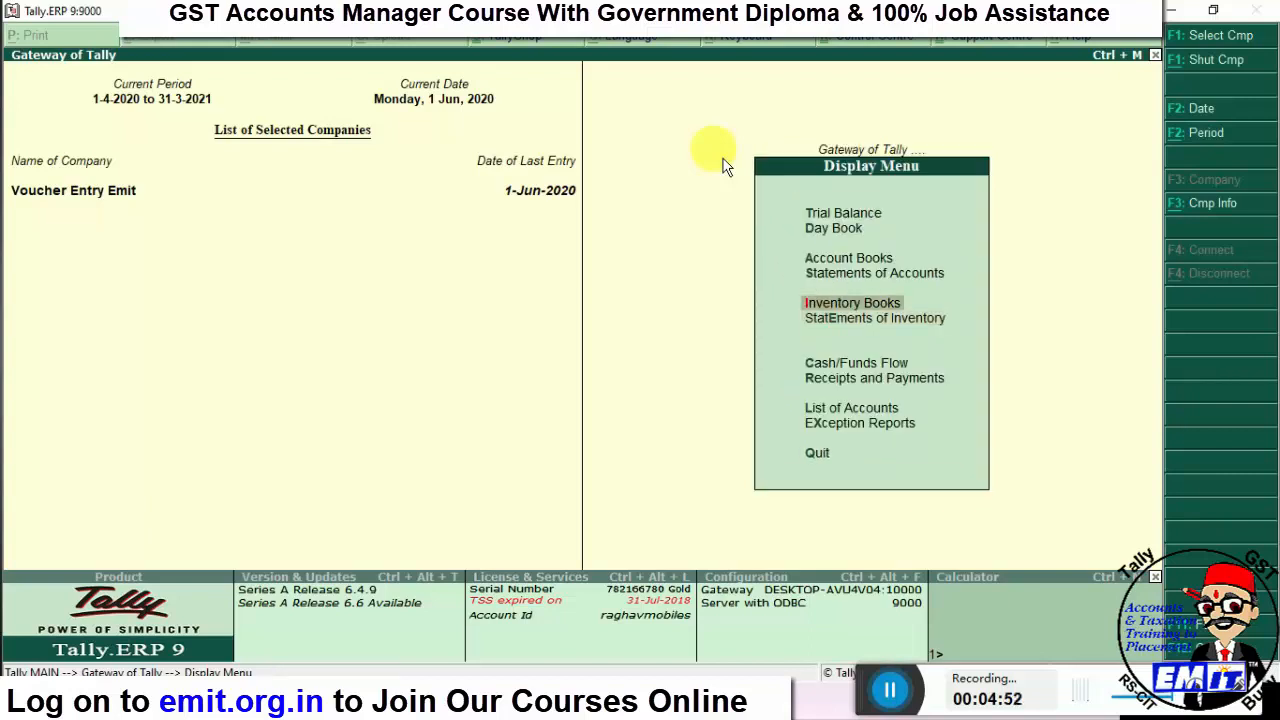
key(Return)
key(Down)
key(Down)
key(Down)
key(Down)
key(Down)
key(Down)
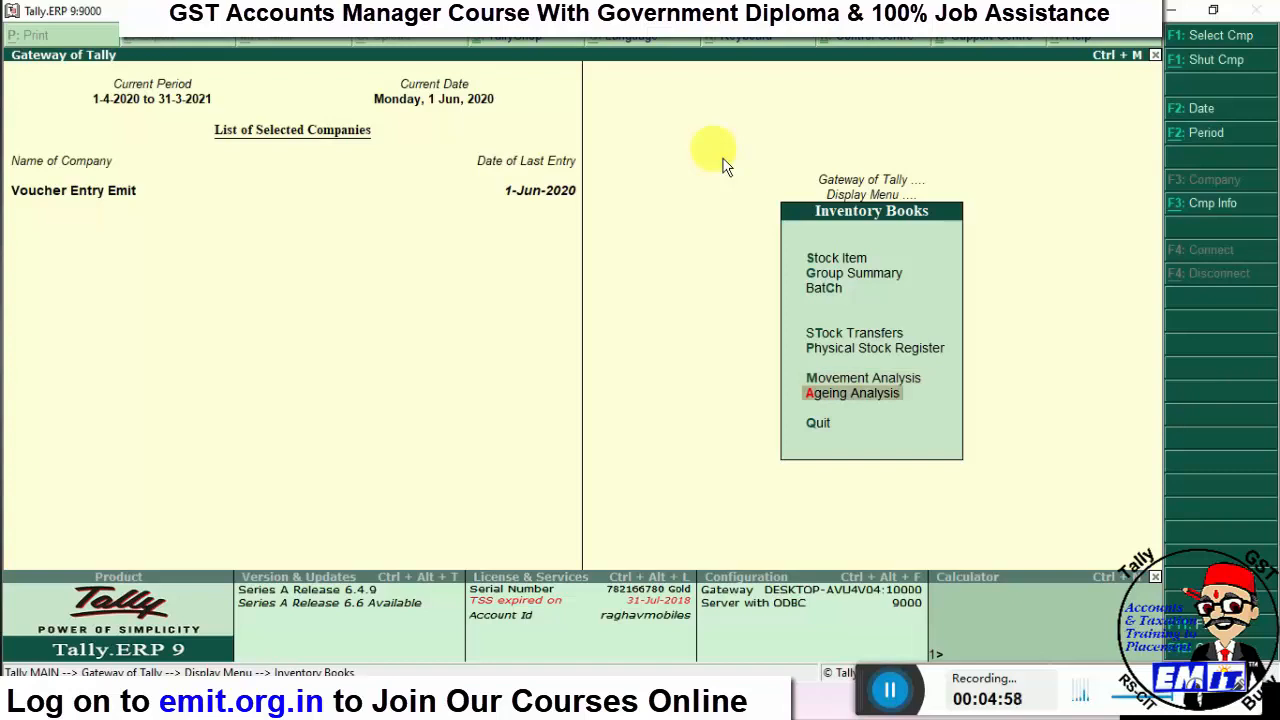
key(Escape)
key(Escape)
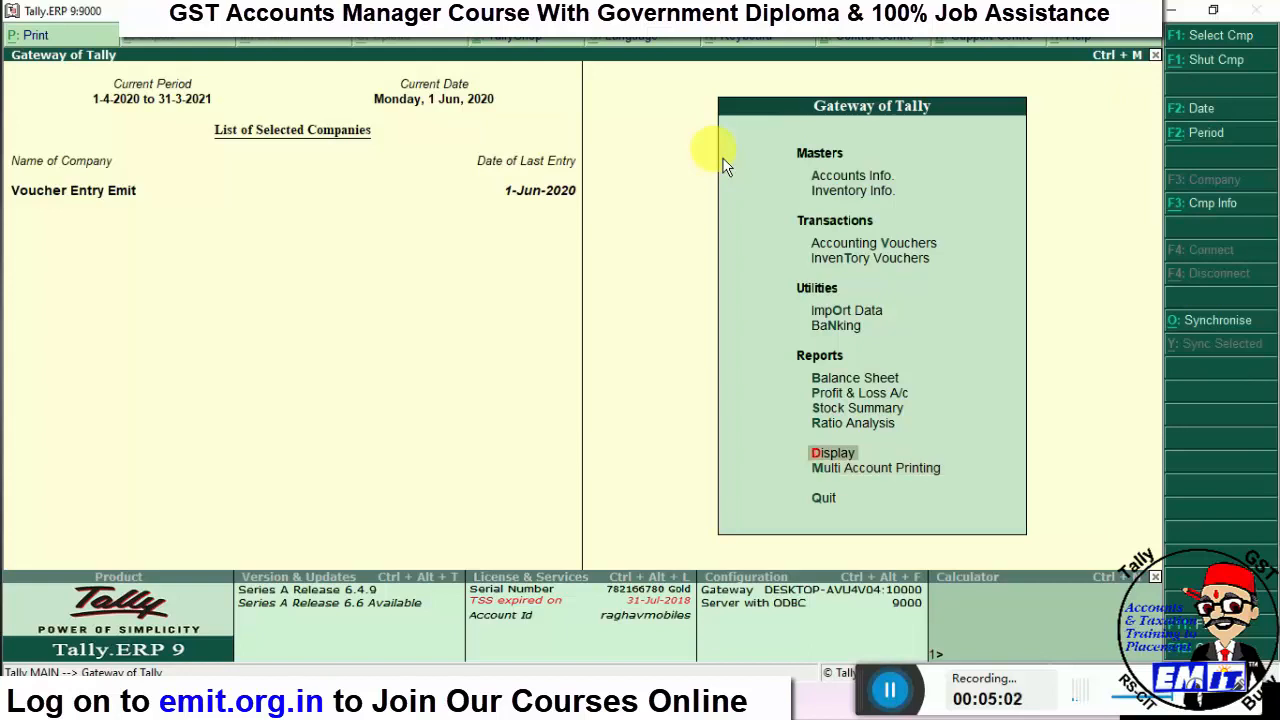
- Open the stock Ageing Analysis for all items under Primary, in its detailed view
key(Return)
key(Down)
key(Down)
key(Down)
key(Down)
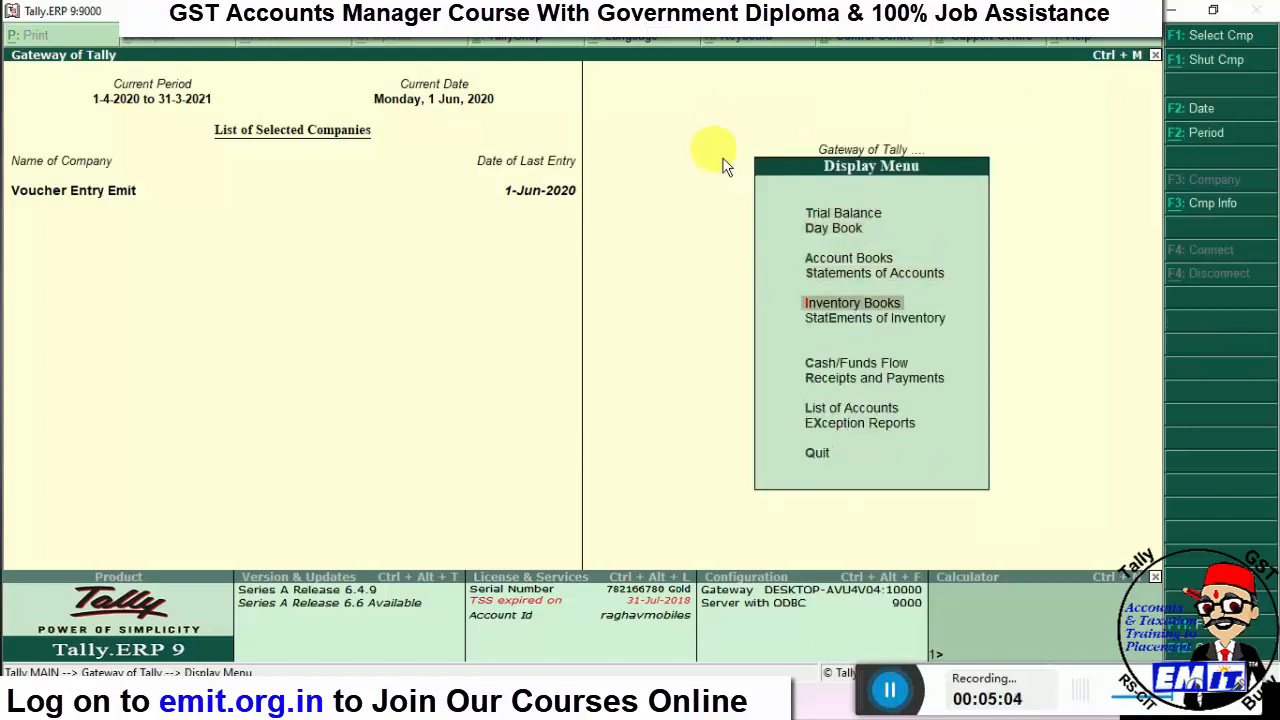
key(Return)
key(Down)
key(Down)
key(Down)
key(Down)
key(Down)
key(Down)
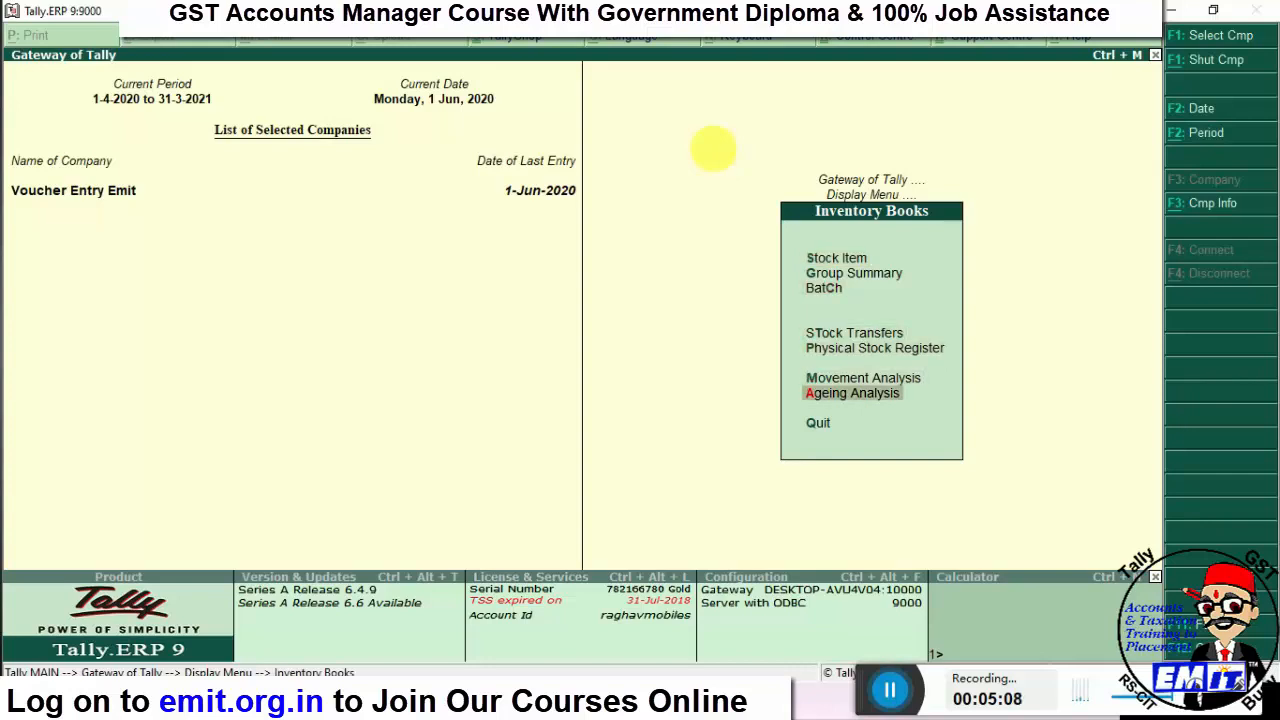
key(Return)
key(Return)
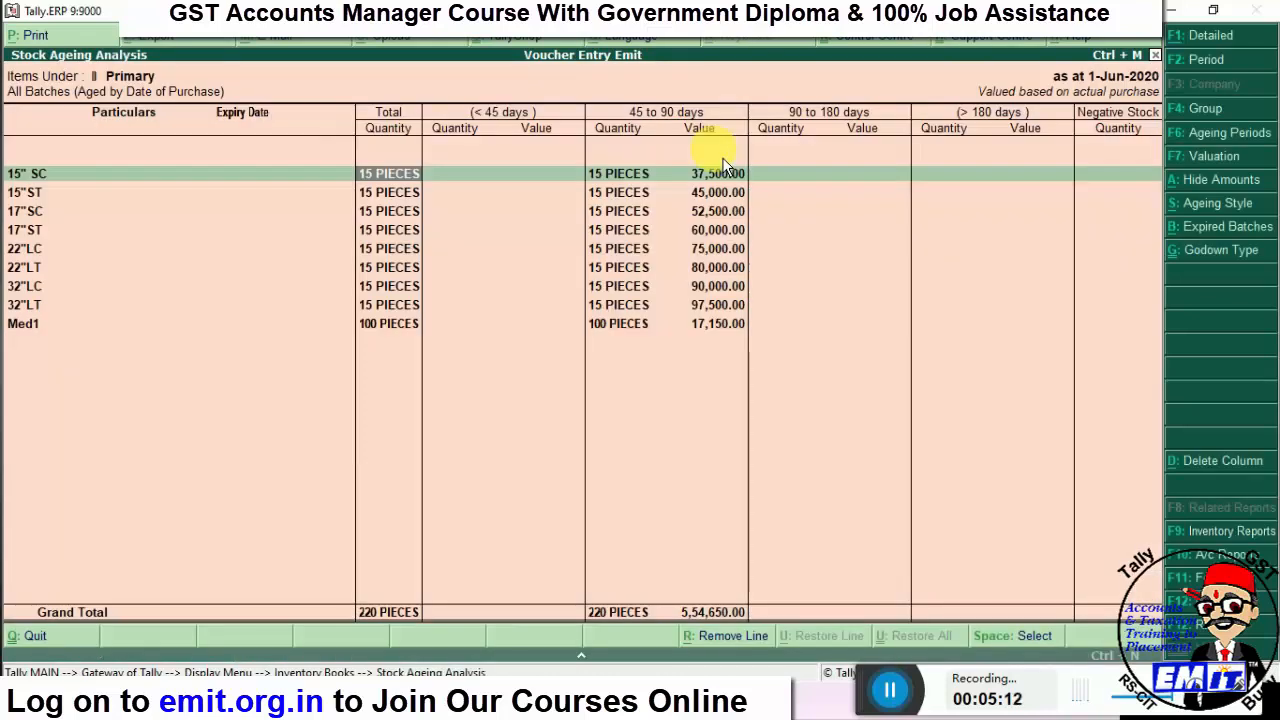
key(alt+F1)
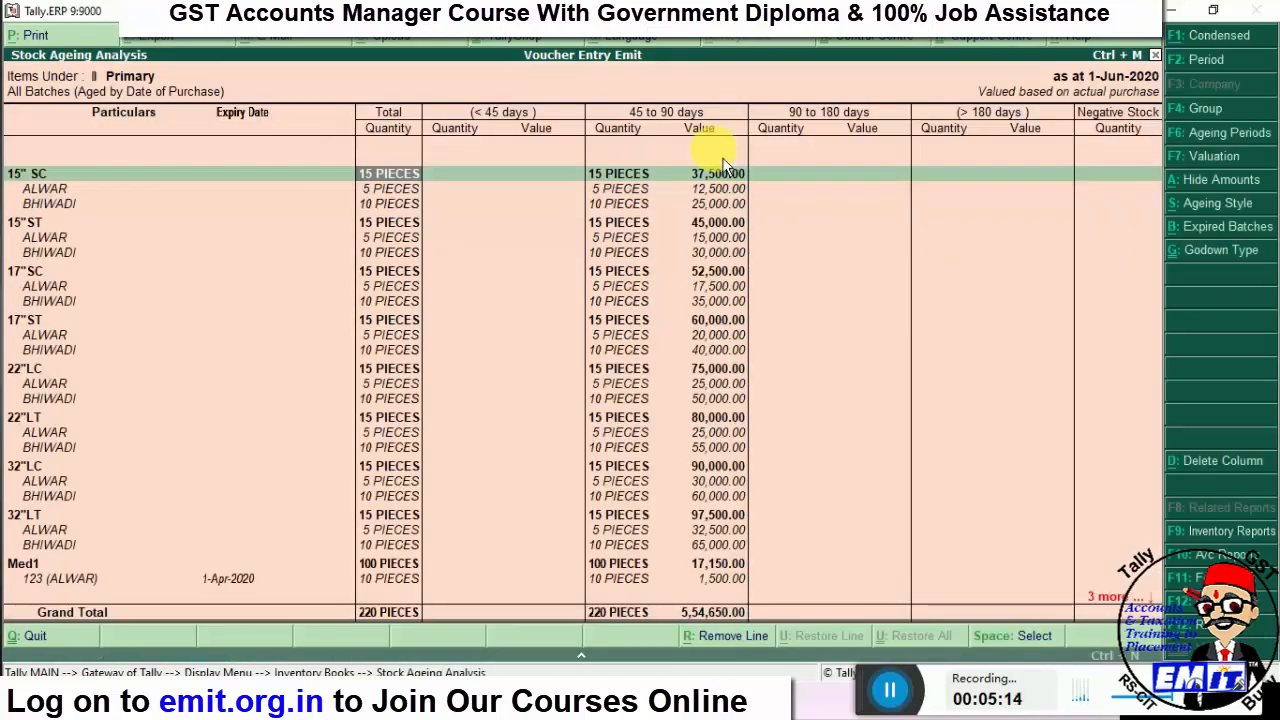
- Examine the expiry dates, quantities and values of the Med1 batches in the ageing report
key(Down)
key(Down)
key(Down)
key(Down)
key(Down)
key(Down)
key(Down)
key(Down)
key(Down)
key(Down)
key(Down)
key(Down)
key(Down)
key(Down)
key(Down)
key(Down)
key(Down)
key(Down)
key(Down)
key(Down)
key(Down)
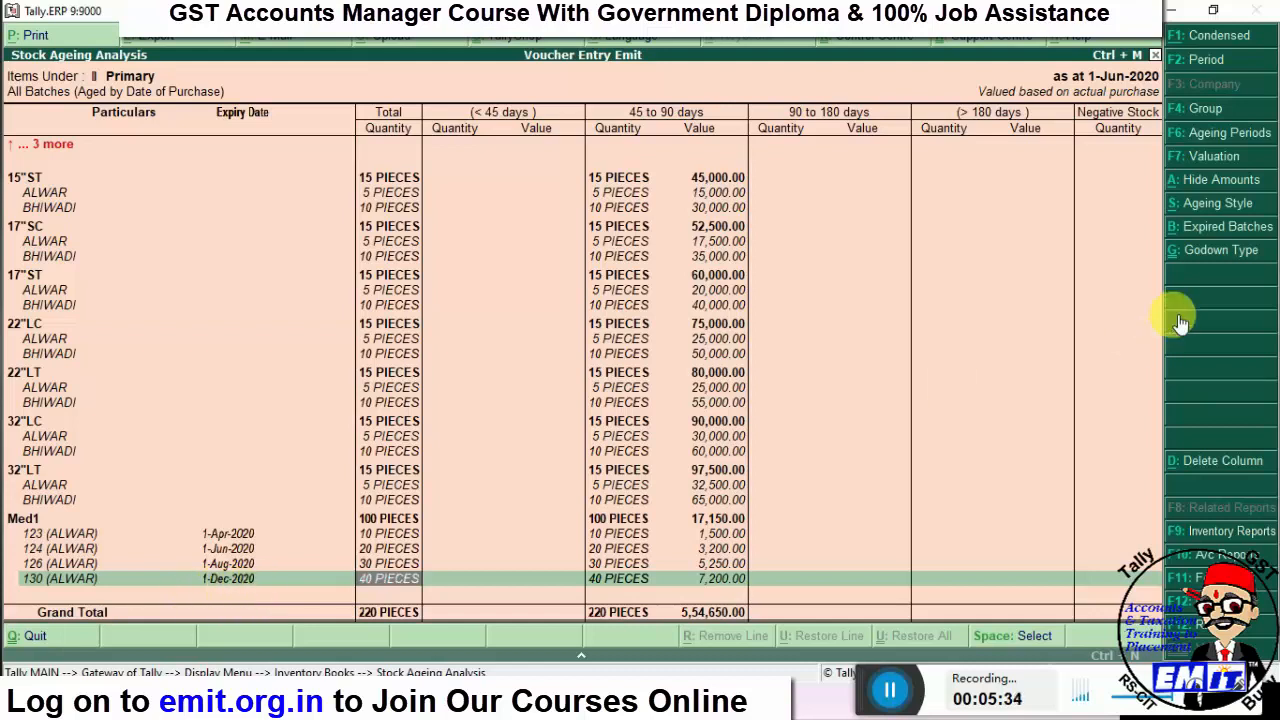
- Change the ageing style to To be Expired, keeping all batches shown, and check Med1 batches 123 and 124
click(1215, 211)
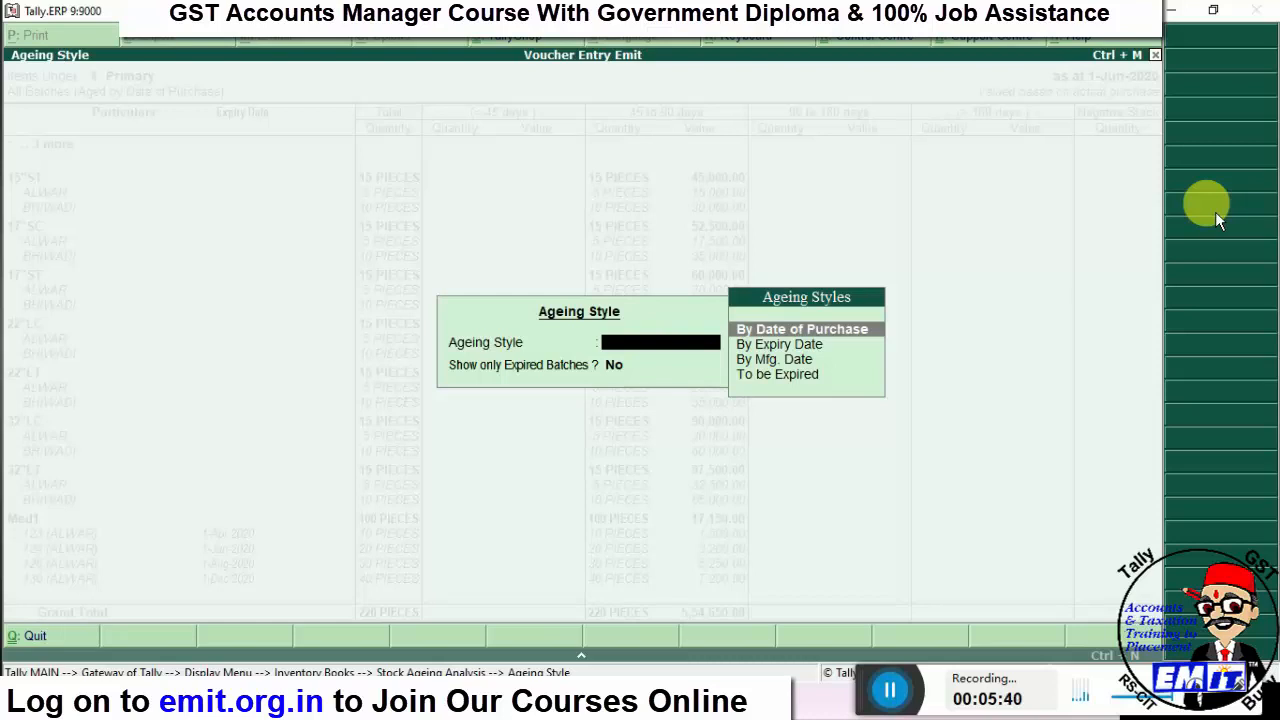
key(Down)
key(Down)
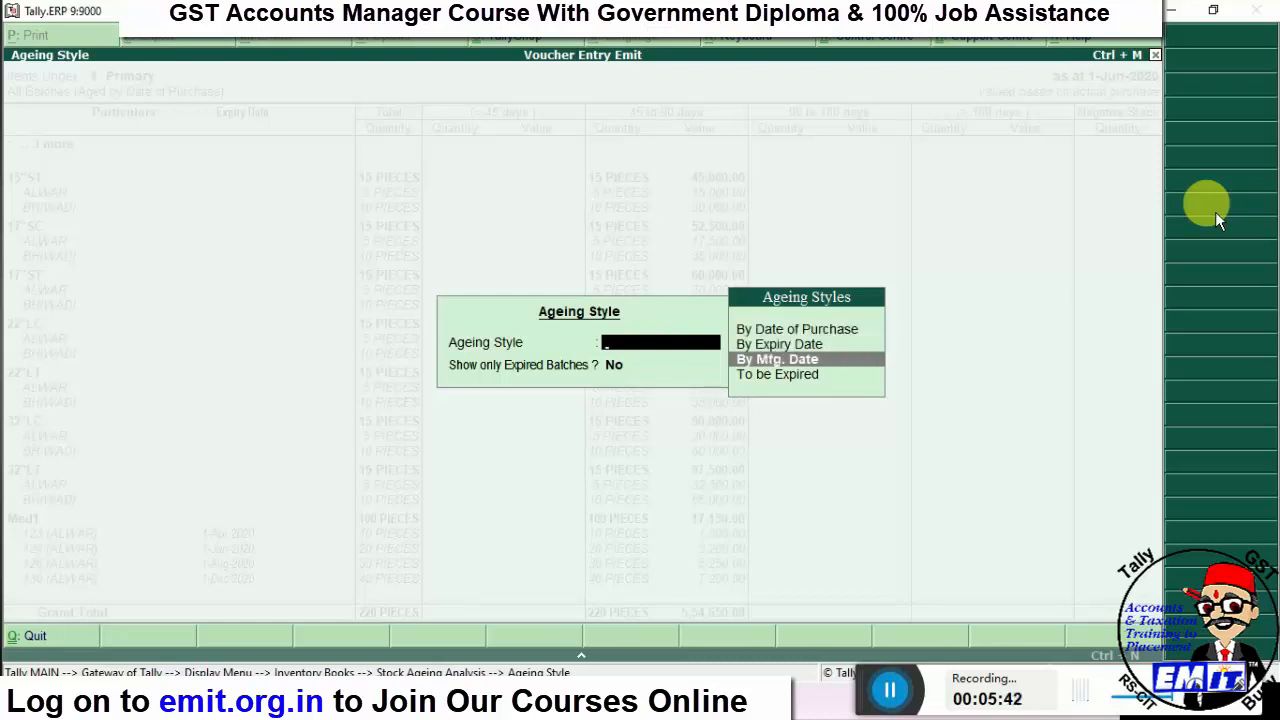
key(Down)
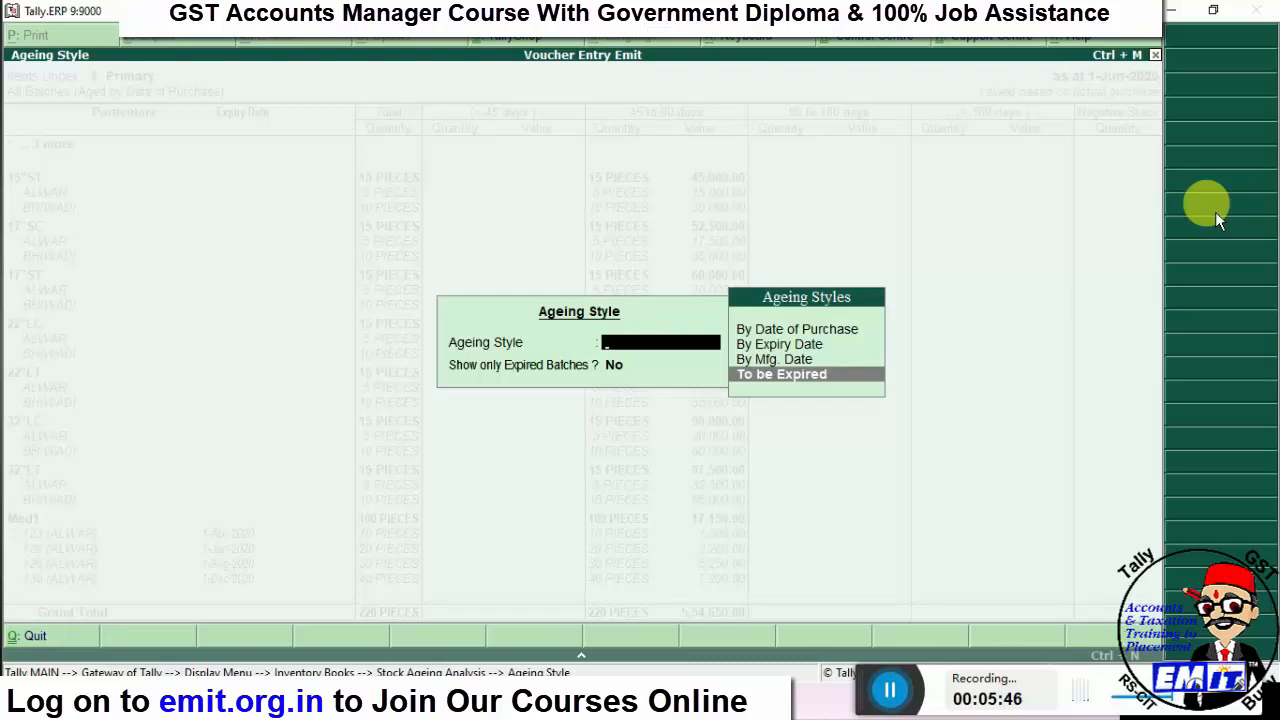
key(Return)
key(Return)
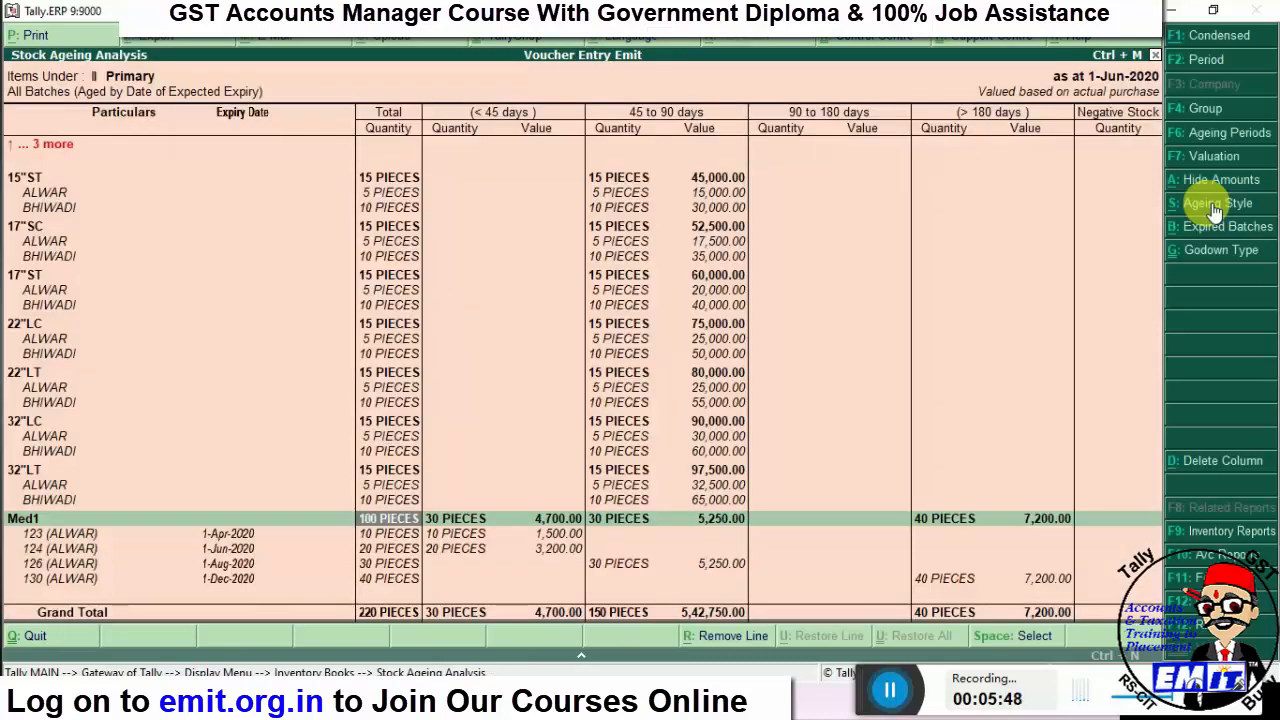
key(Down)
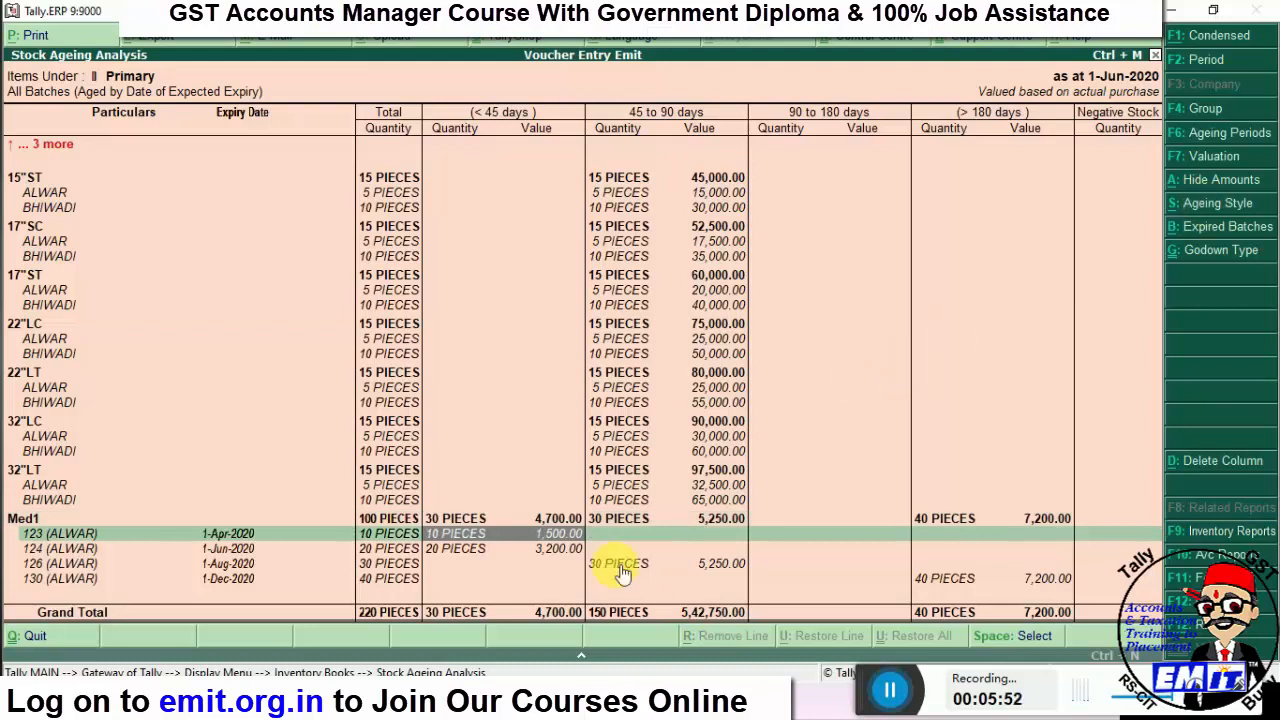
key(Down)
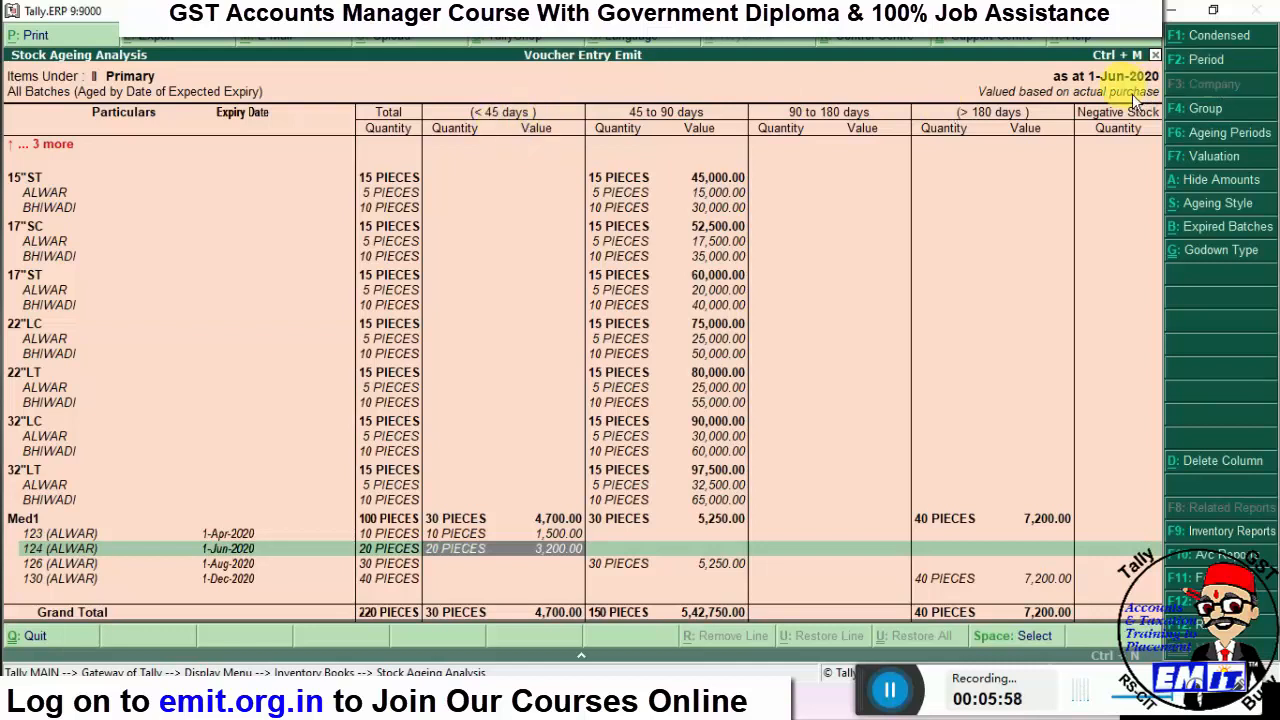
- Set the ageing report's period from 1-4-2020 to 1-4-2020
key(F2)
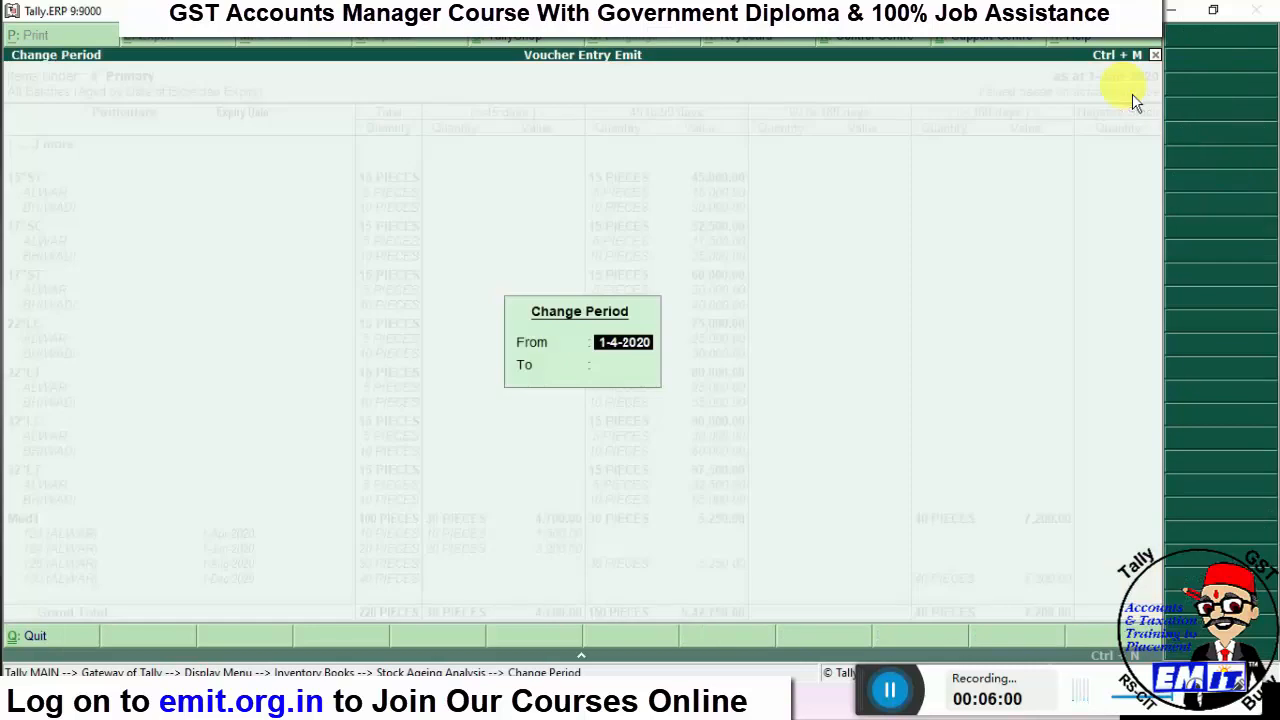
key(Return)
text(1-4)
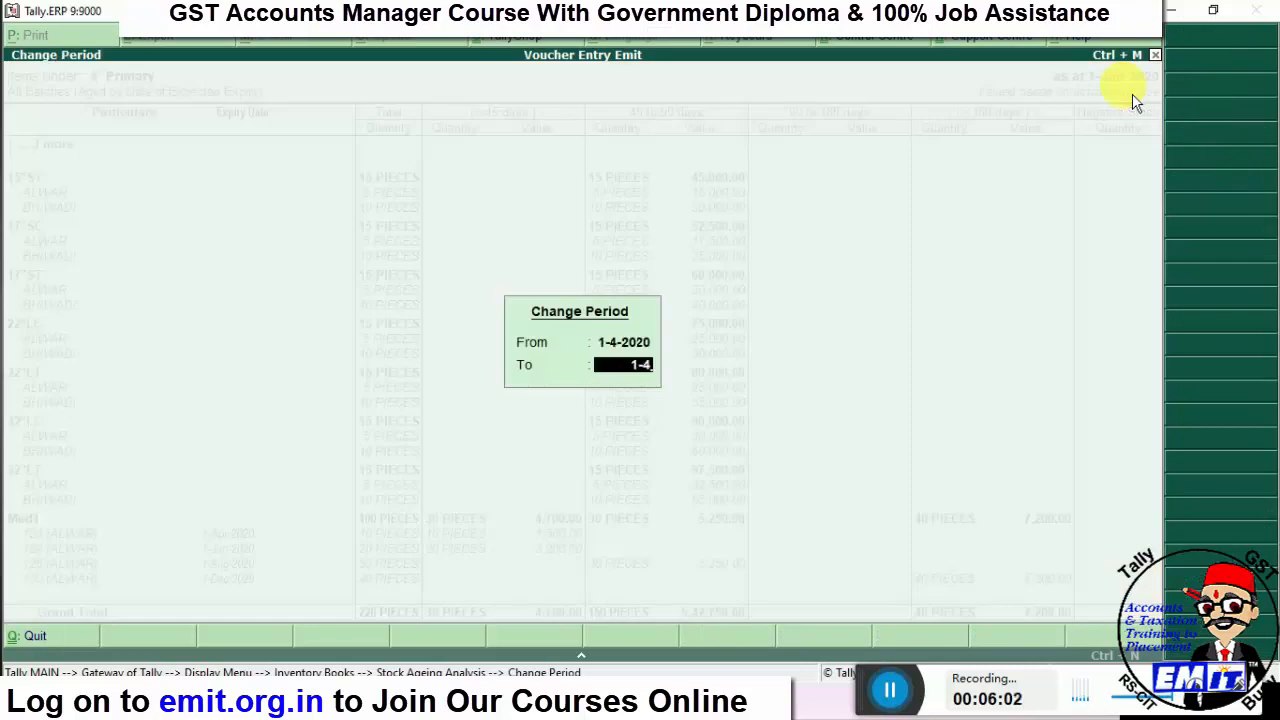
key(Return)
- Examine which ageing bracket each Med1 batch falls into according to its expiry date as at 1-Apr-2020
key(Down)
key(Down)
key(Down)
key(Down)
key(Down)
key(Down)
key(Down)
key(Down)
key(Down)
key(Down)
key(Down)
key(Down)
key(Down)
key(Down)
key(Down)
key(Down)
key(Down)
key(Down)
key(Down)
key(Down)
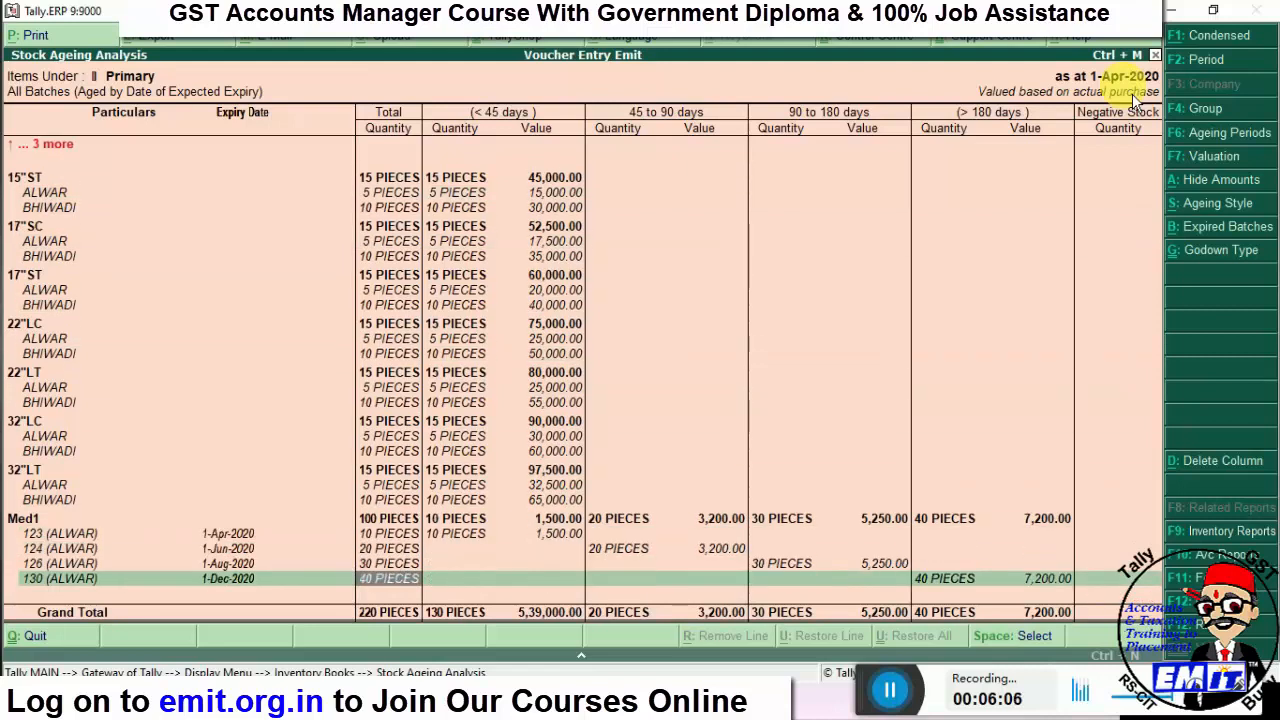
key(Up)
key(Up)
key(Up)
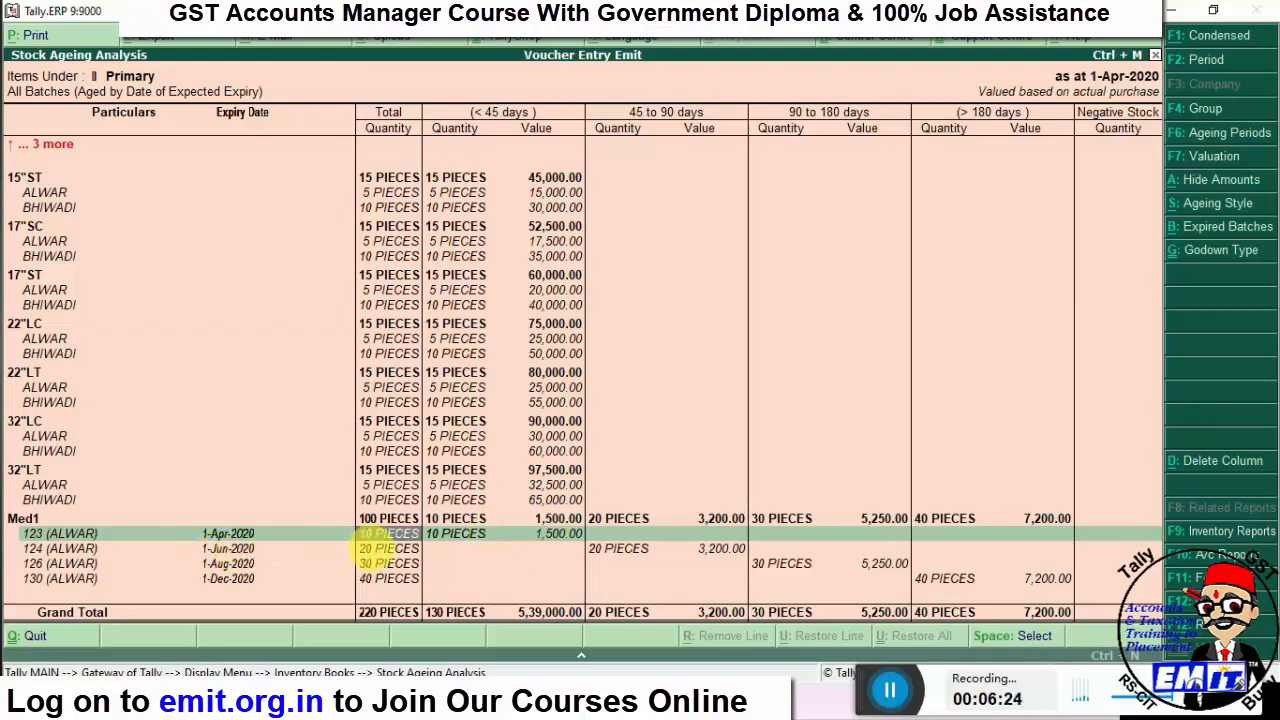
click(375, 548)
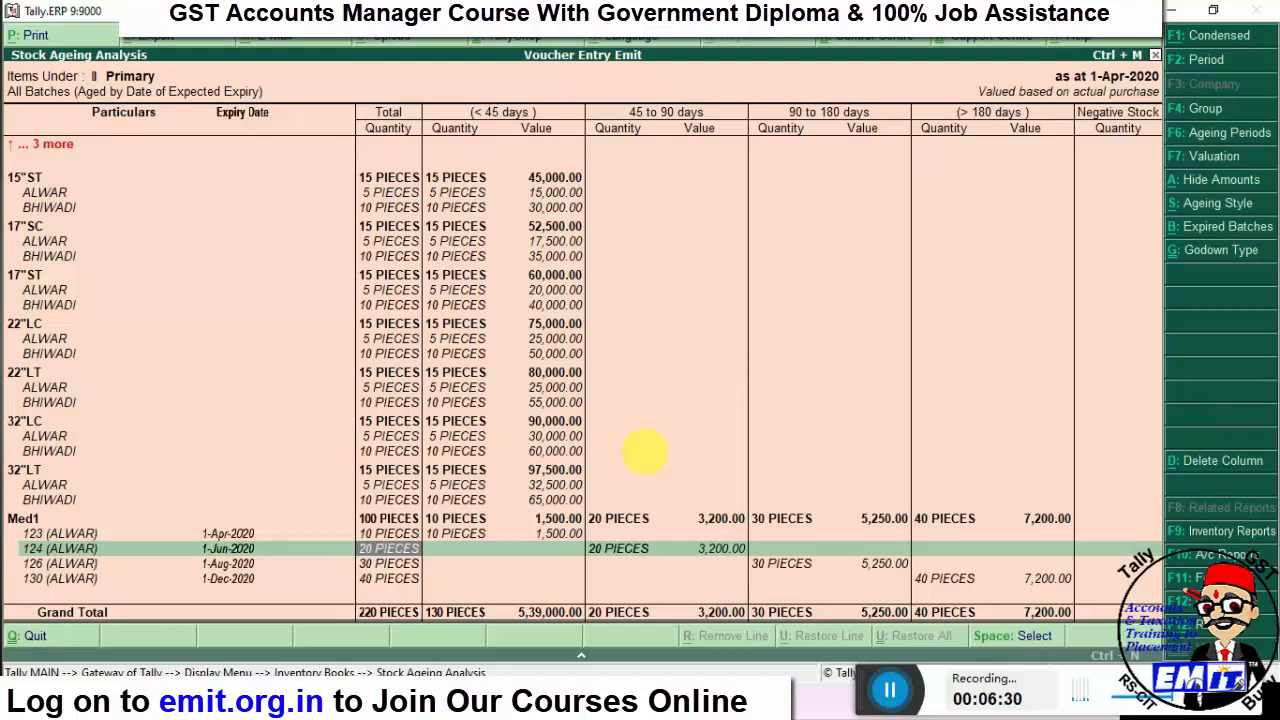
click(624, 558)
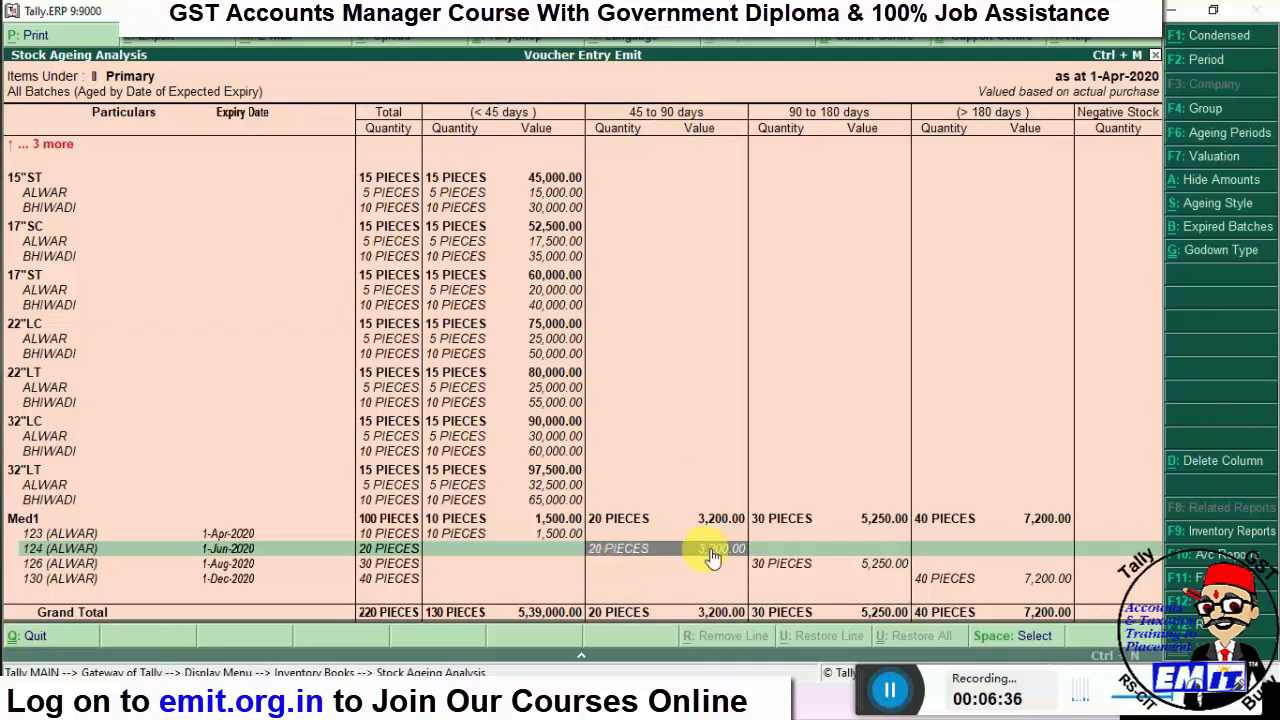
click(782, 564)
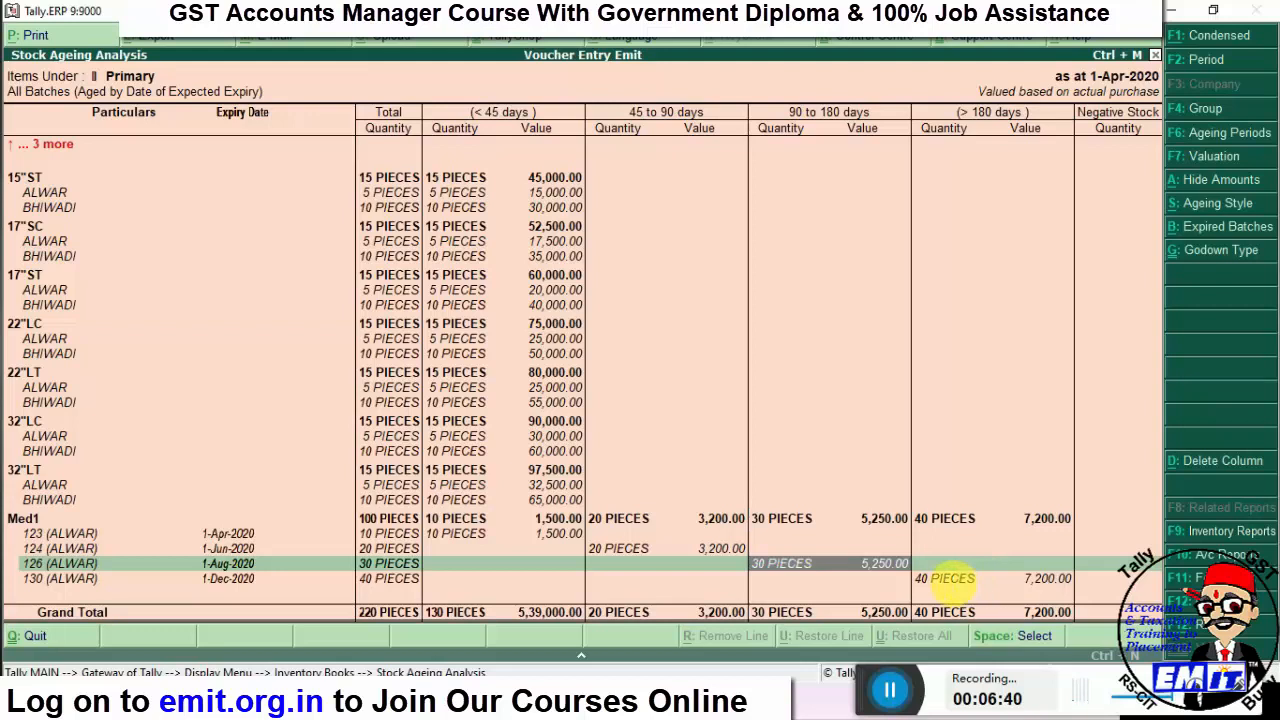
click(948, 578)
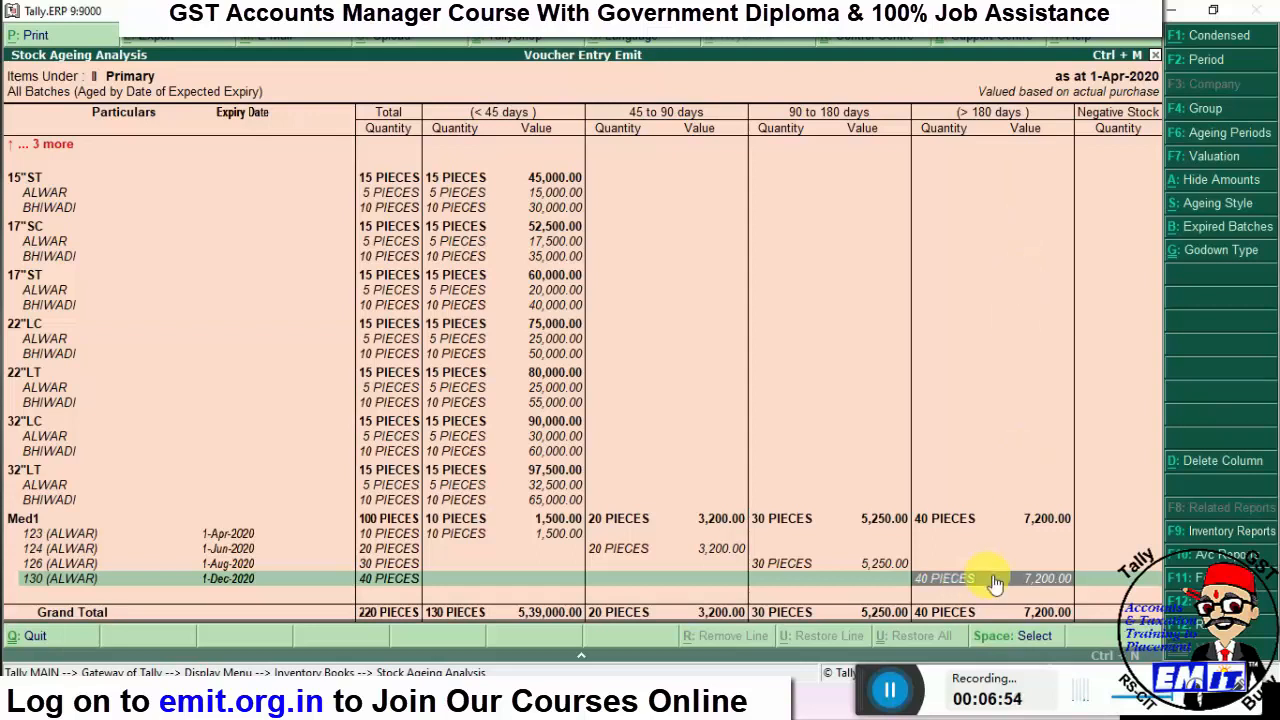
- Set the ageing report's period from 2-4-2020 to 2-2-2021
key(F2)
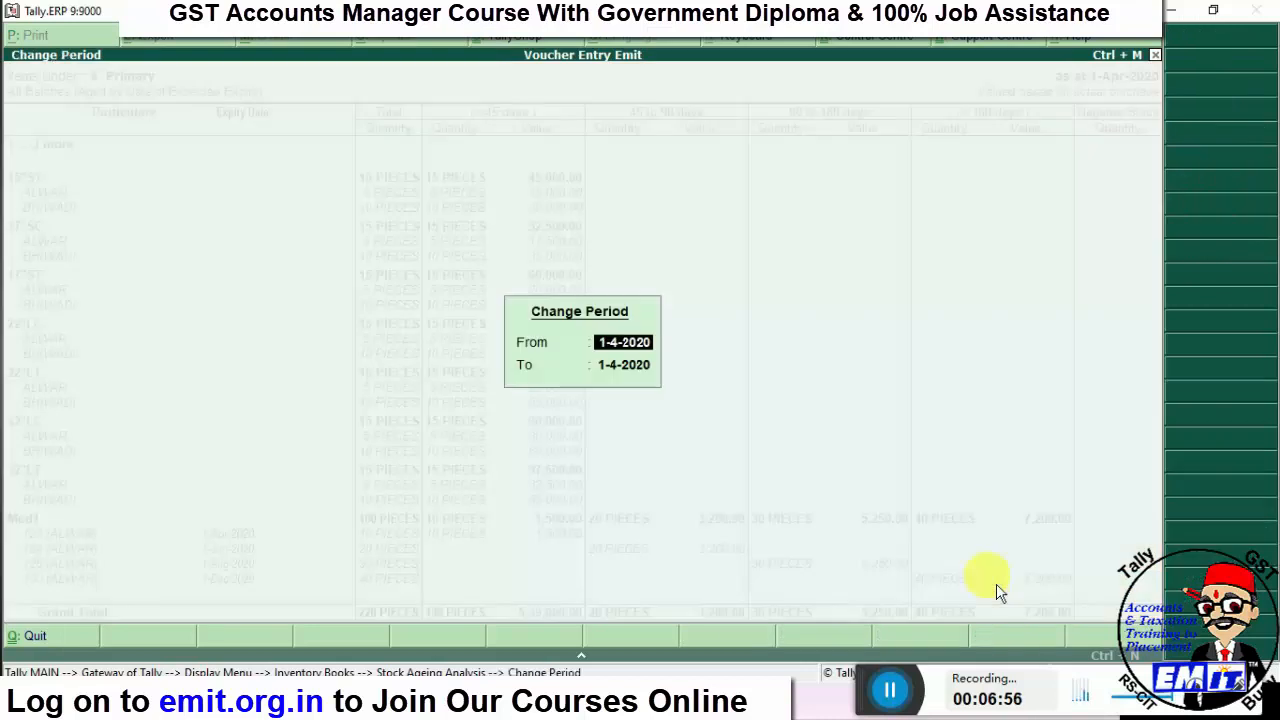
text(2-)
key(Return)
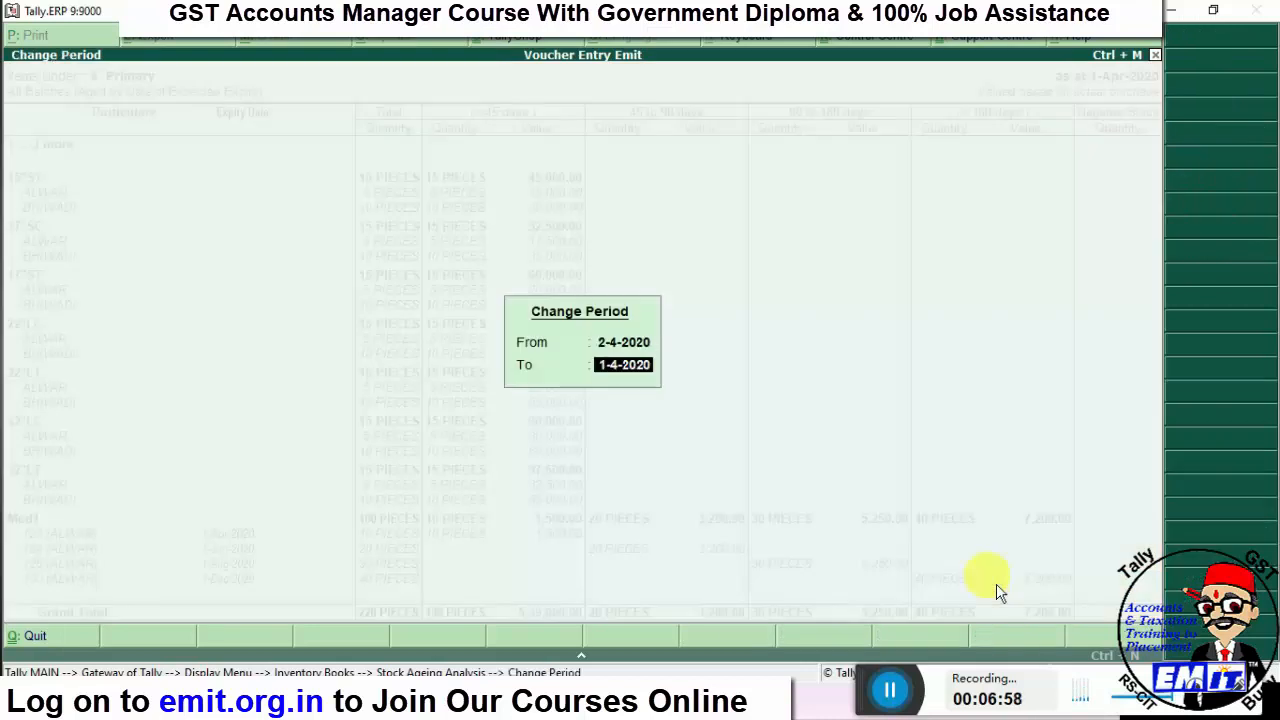
text(2-2)
key(Return)
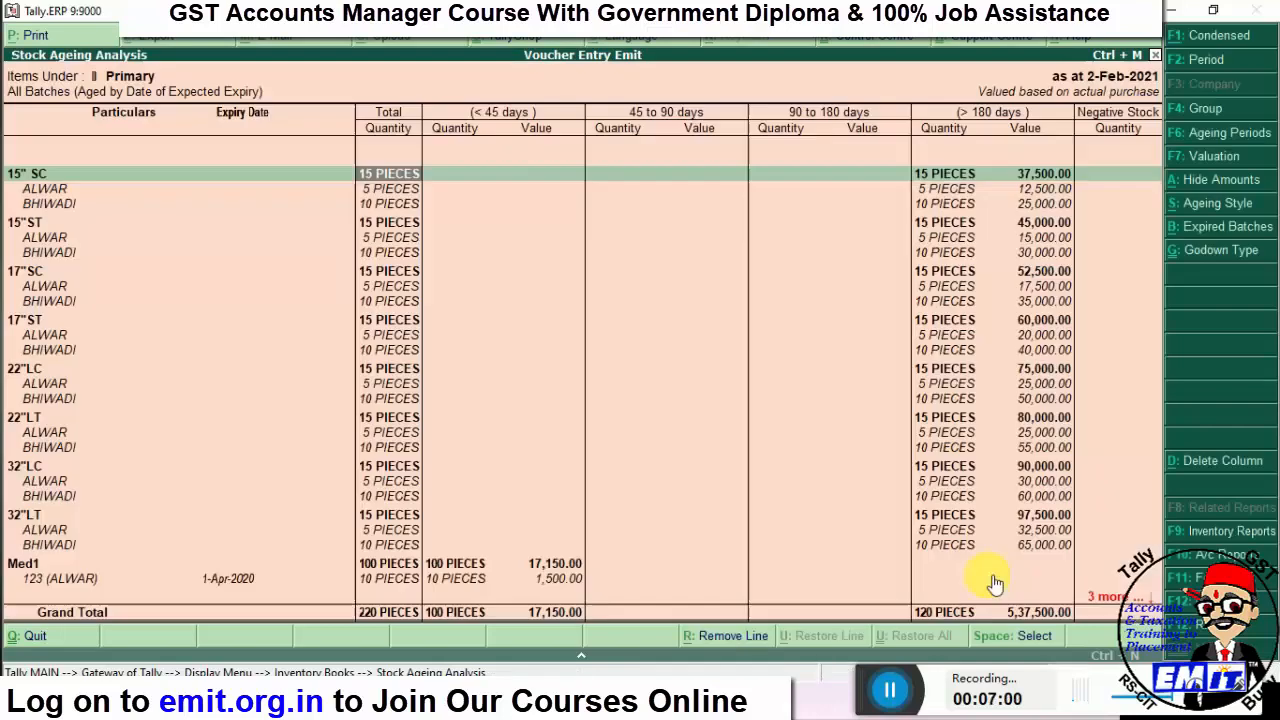
- Correct the ageing report's period to run from 2-4-2020 to 2-4-2020
key(F2)
text(2-4)
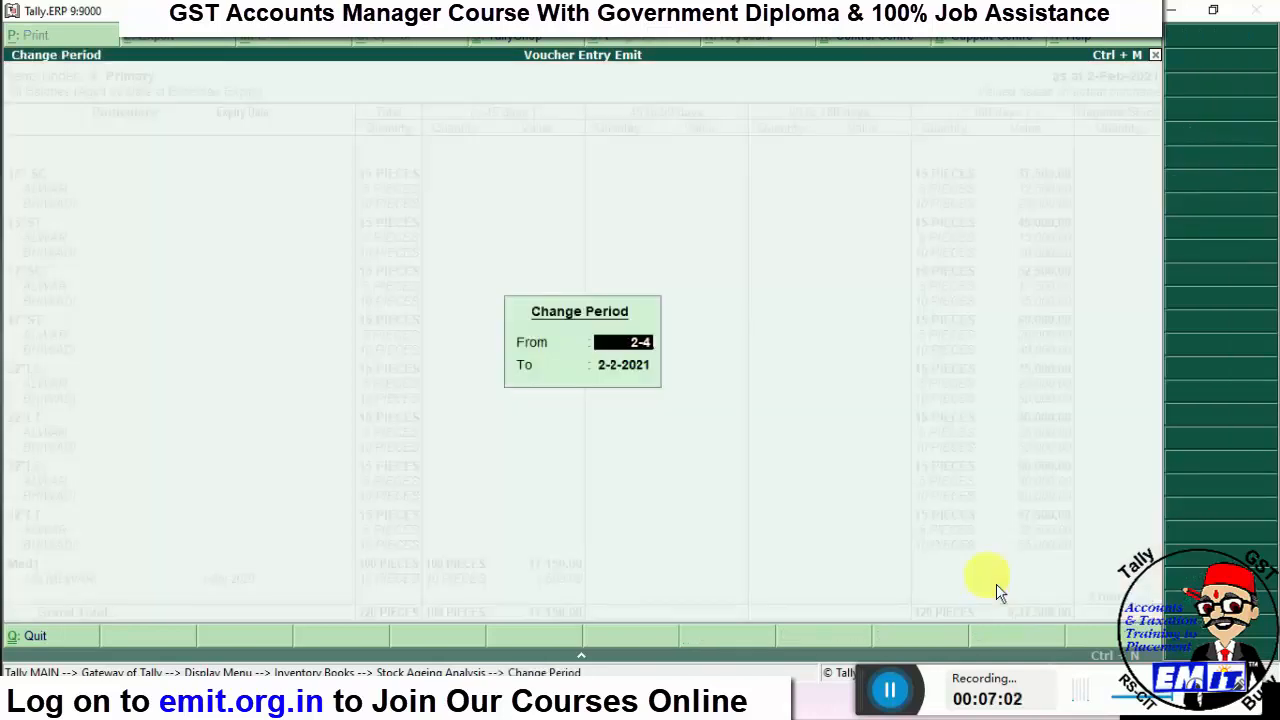
key(Return)
text(2-8)
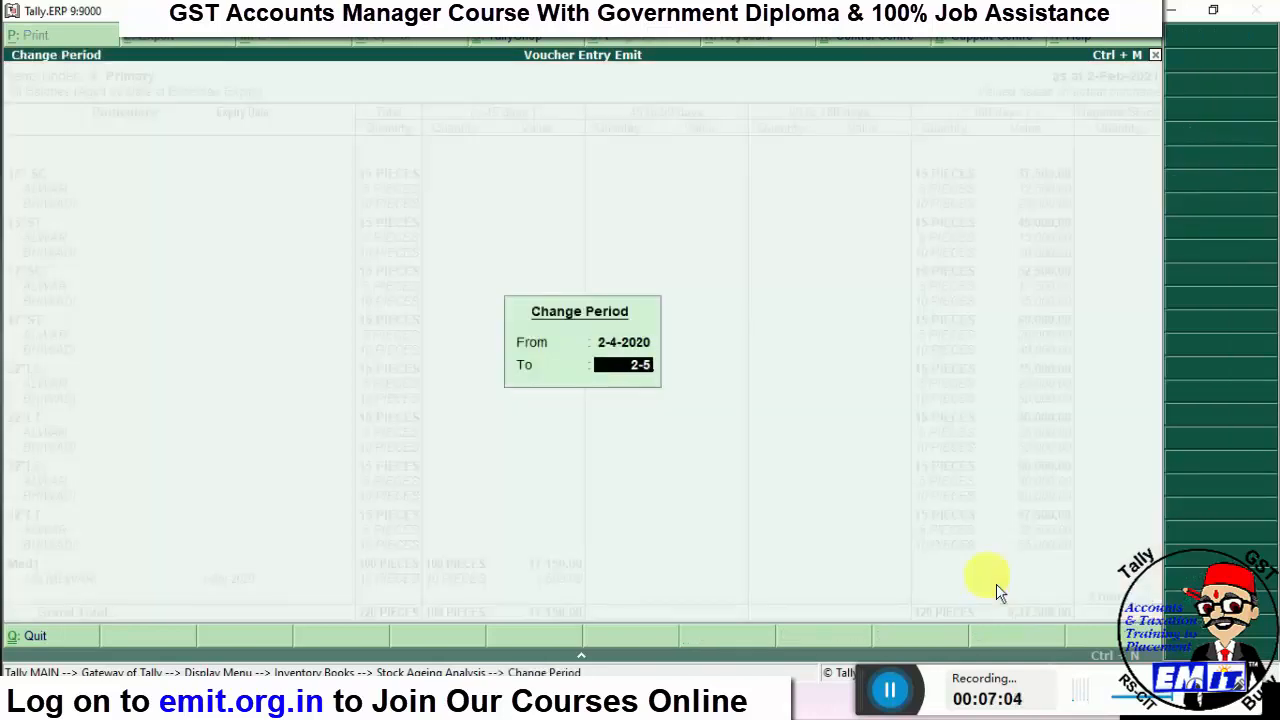
key(BackSpace)
text(4)
key(Return)
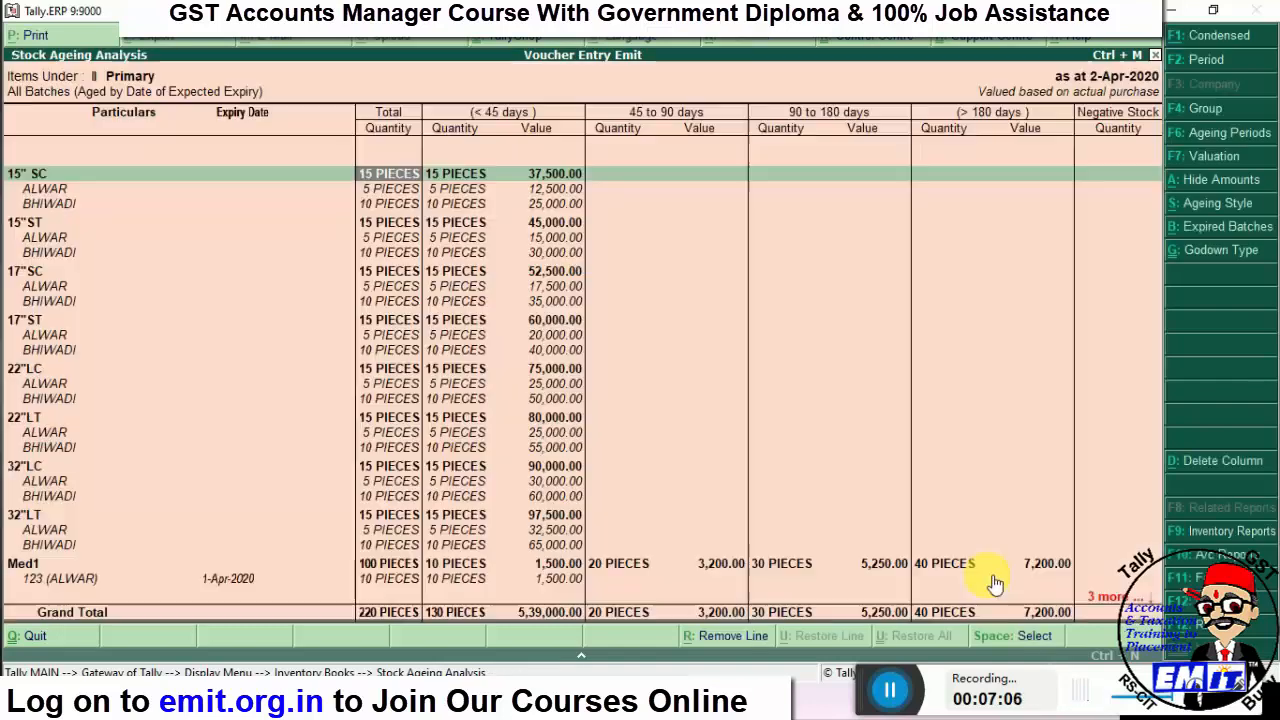
- Examine the expiry dates and ageing brackets of the Med1 batches as at 2-Apr-2020
key(Down)
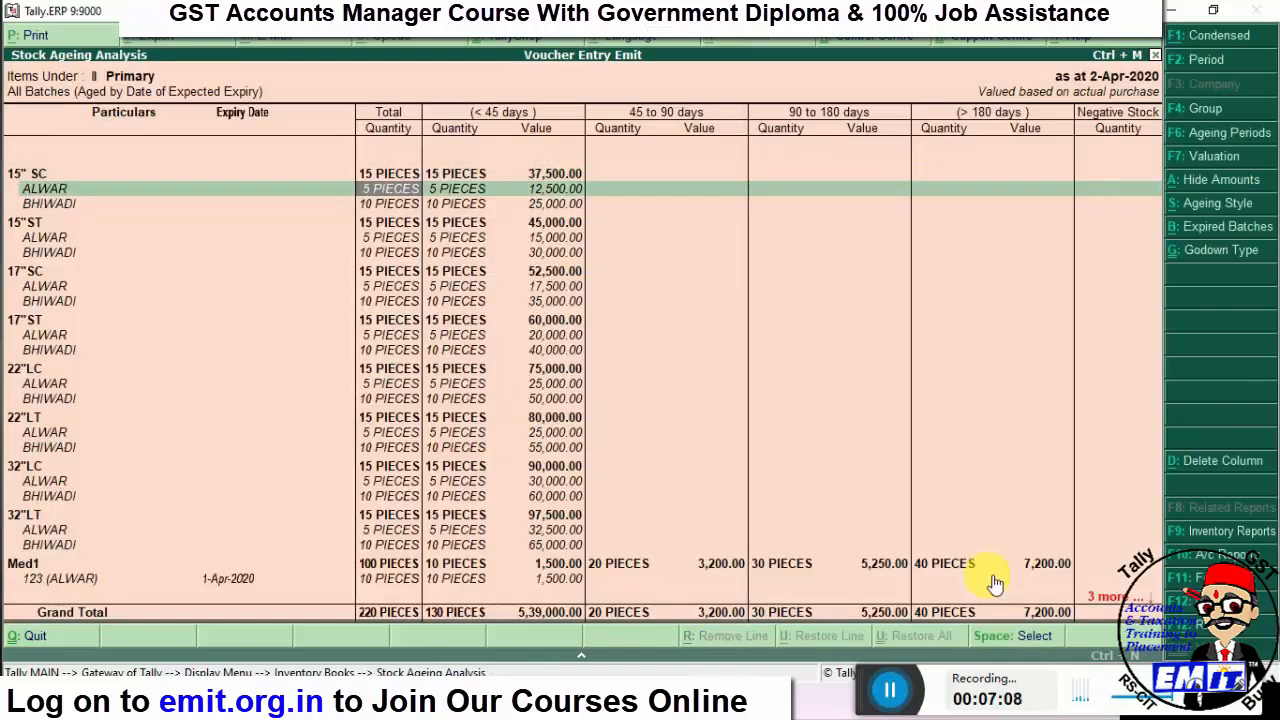
key(Down)
key(Down)
key(Down)
key(Down)
key(Down)
key(Down)
key(Down)
key(Down)
key(Down)
key(Down)
key(Down)
key(Down)
key(Down)
key(Down)
key(Down)
key(Down)
key(Down)
key(Down)
key(Down)
key(Down)
key(Up)
key(Up)
key(Up)
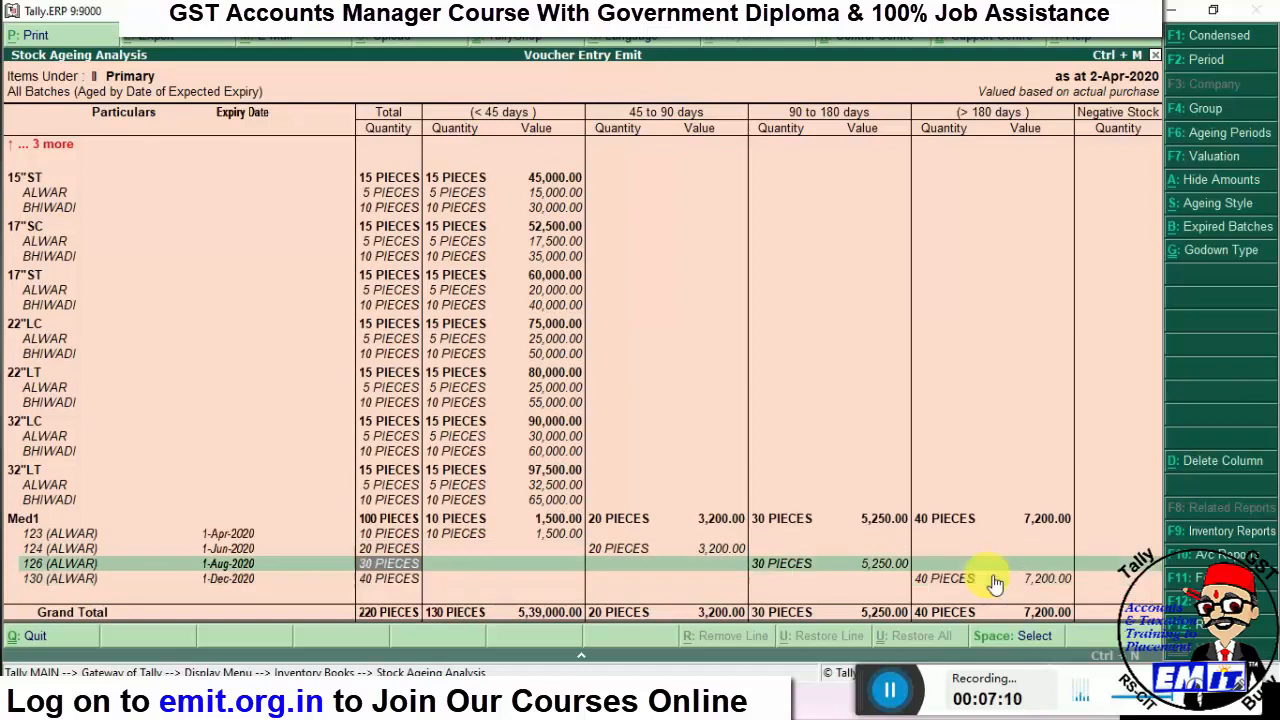
key(Right)
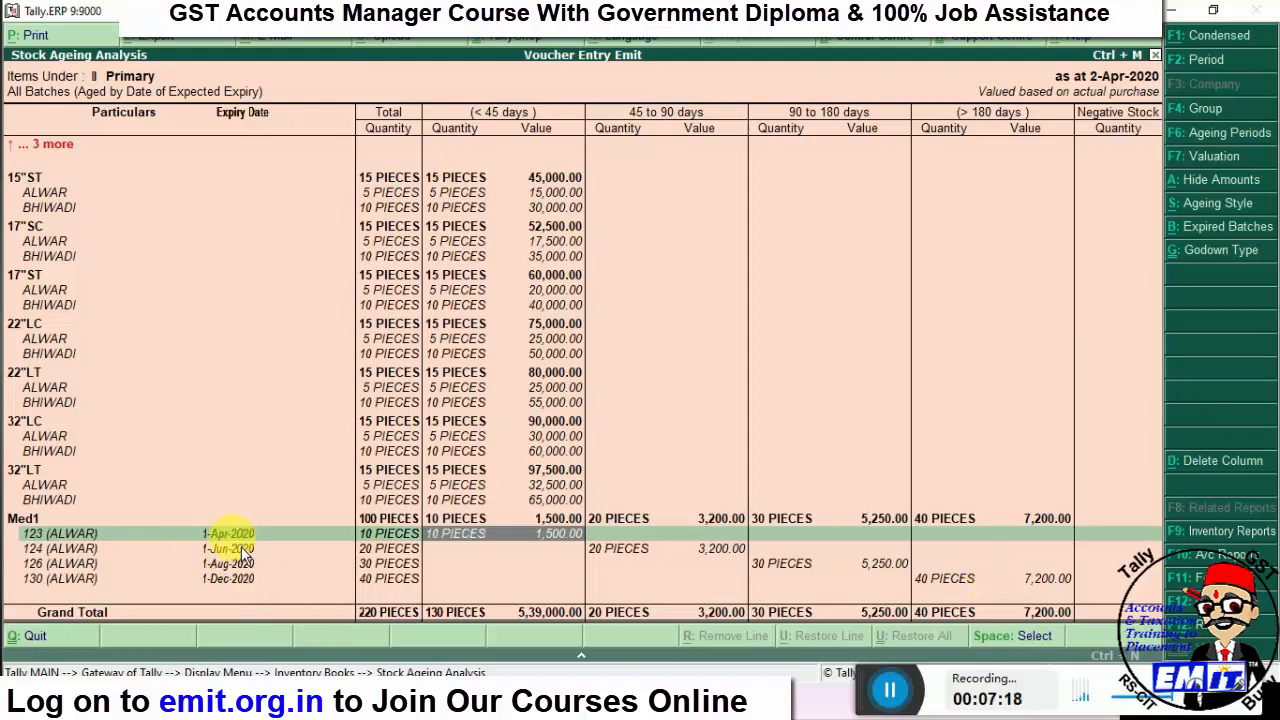
- Limit the ageing report to expired batches only to check them, and restore the view of all batches
click(1223, 236)
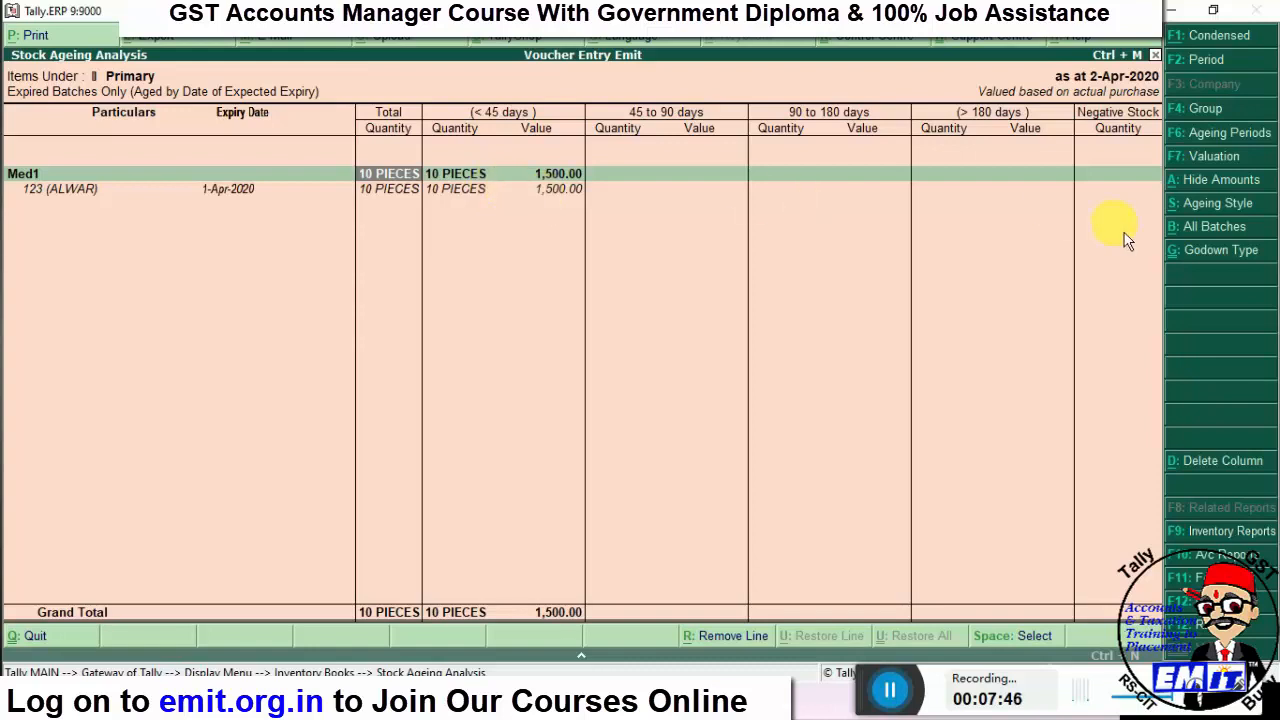
click(1207, 236)
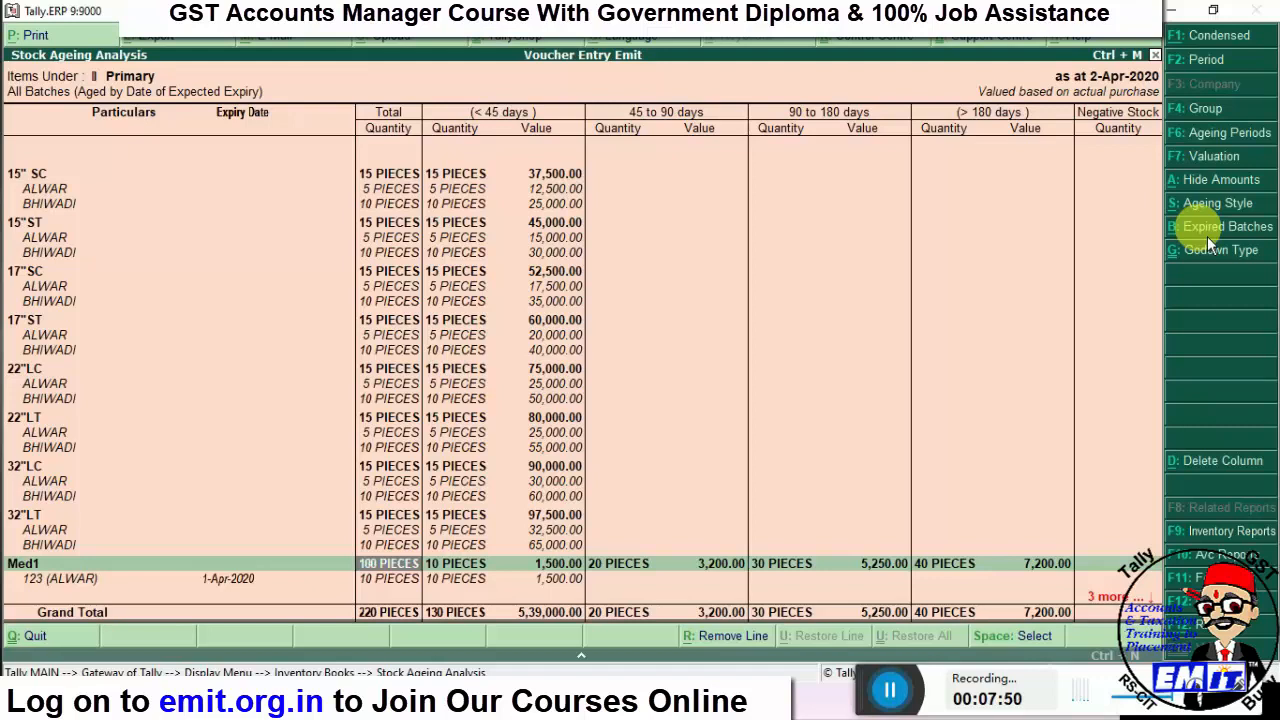
- Set the ageing report's period back to 1-4-2020 for both the start and end dates
key(F2)
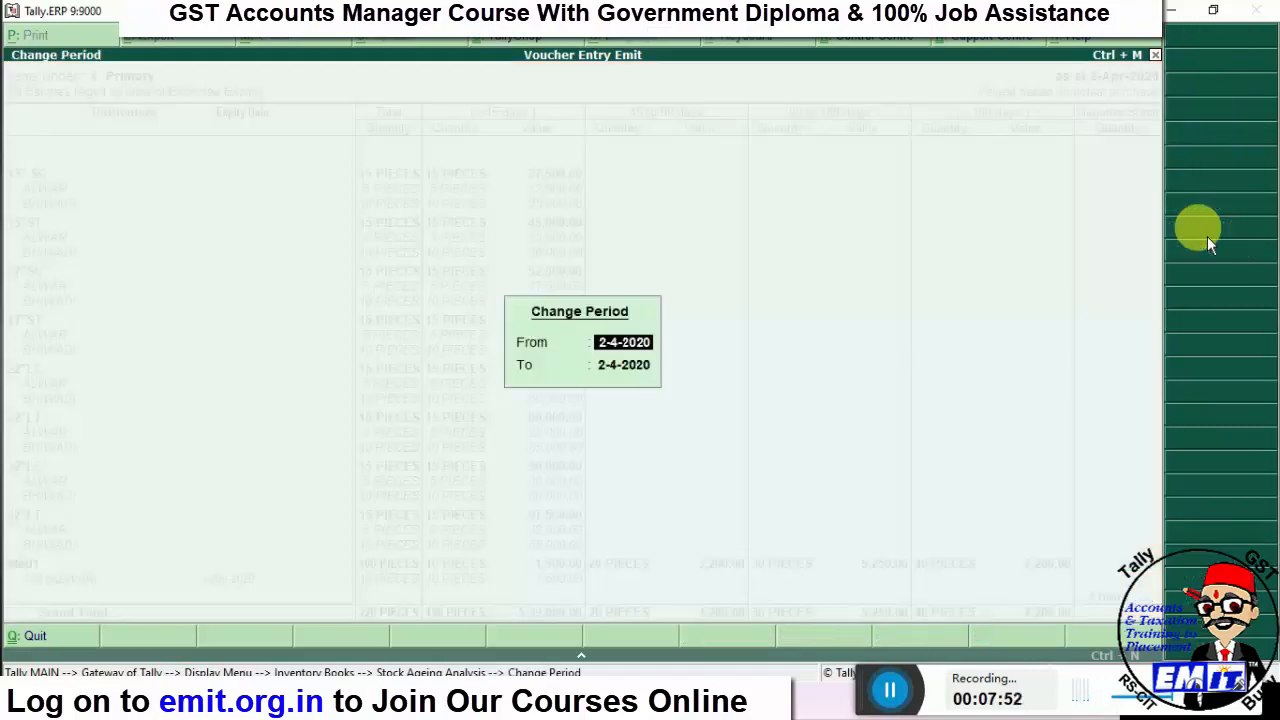
text(1-4)
key(Return)
text(1-4)
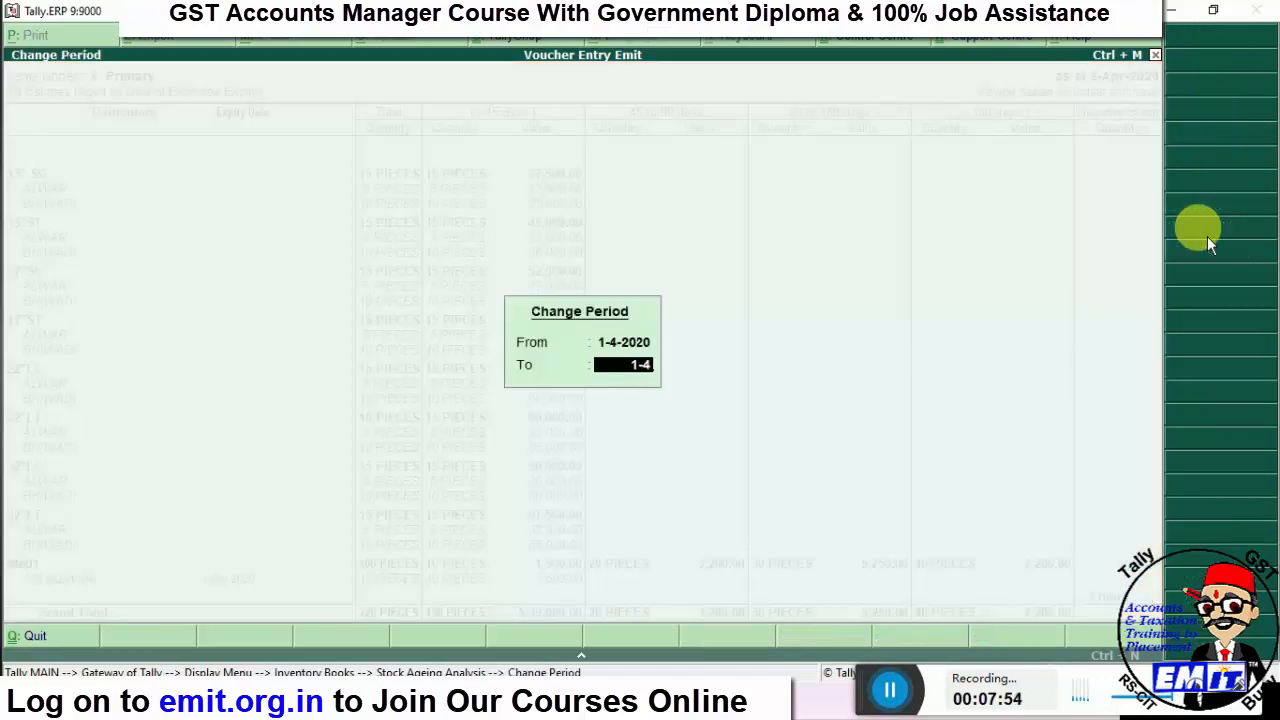
key(Return)
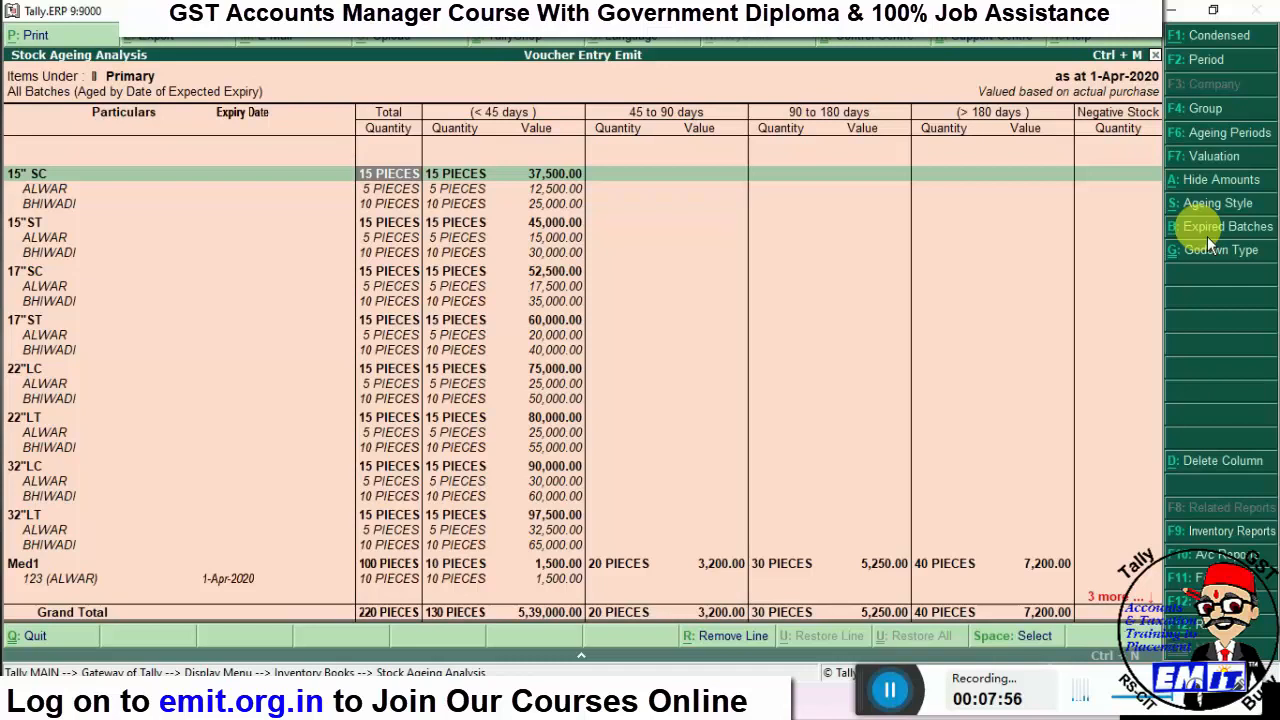
- Review the Med1 batches down to batch 130 against the report's ageing brackets
key(Down)
key(Down)
key(Down)
key(Down)
key(Down)
key(Down)
key(Down)
key(Down)
key(Down)
key(Down)
key(Down)
key(Down)
key(Down)
key(Down)
key(Down)
key(Down)
key(Down)
key(Down)
key(Down)
key(Down)
key(Down)
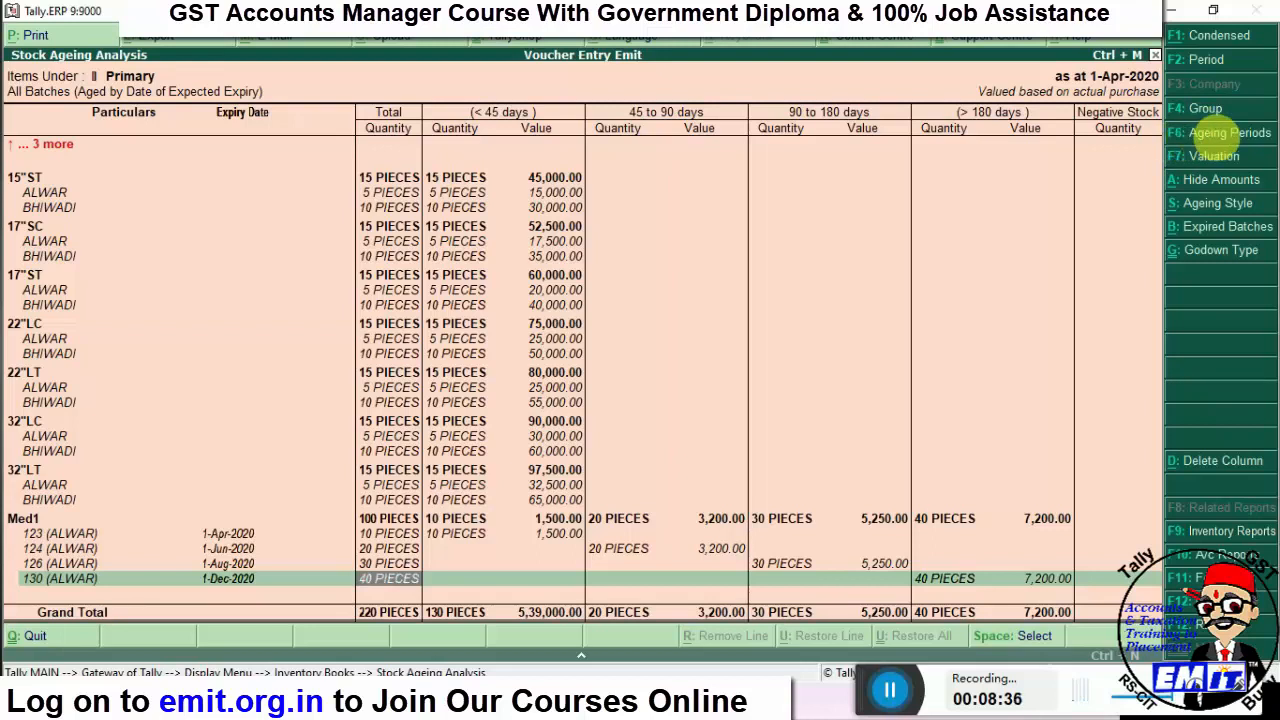
- Set the report's ageing periods to 0–30, 30–60, 60–90 and above 90 days
click(1240, 136)
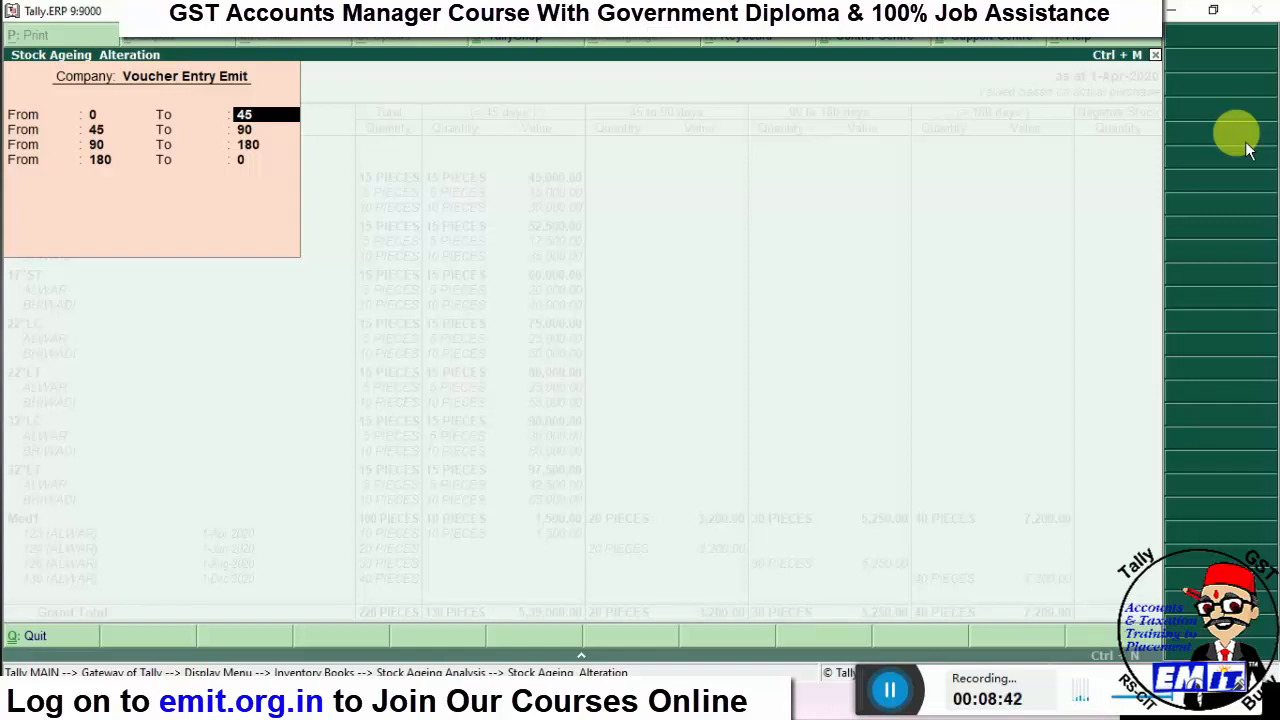
text(30)
key(Return)
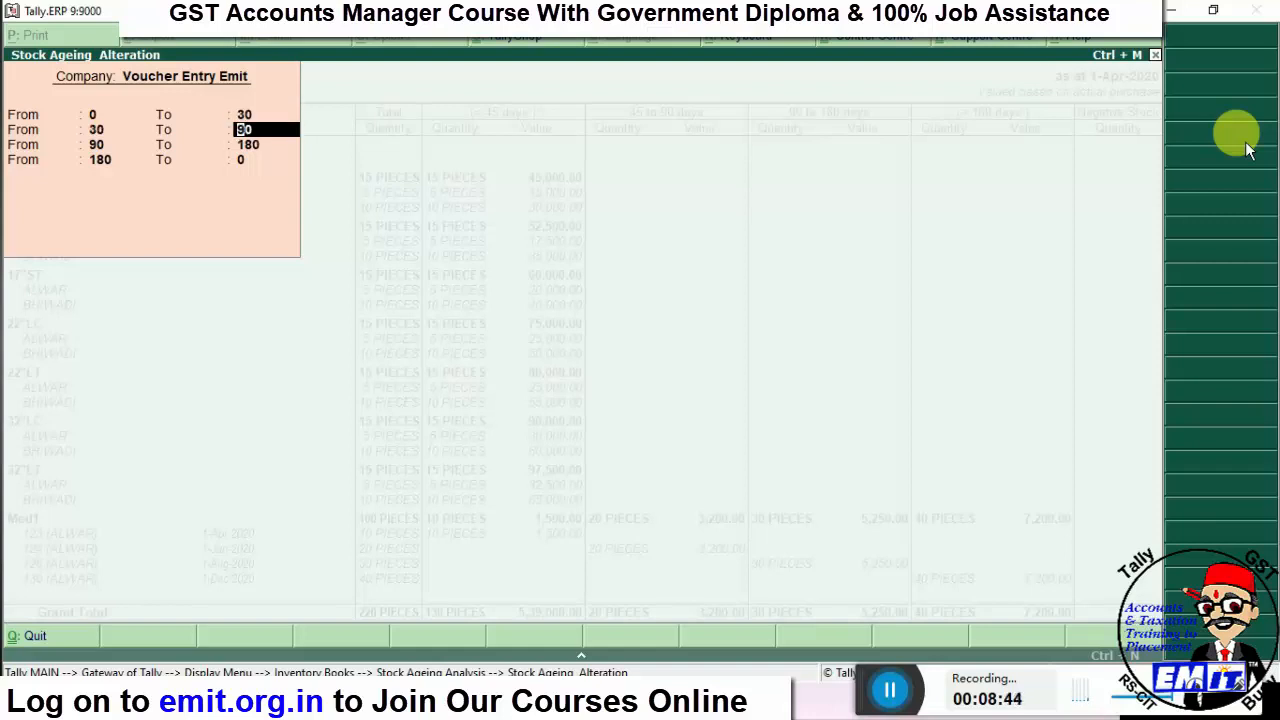
text(60)
key(Return)
text(90)
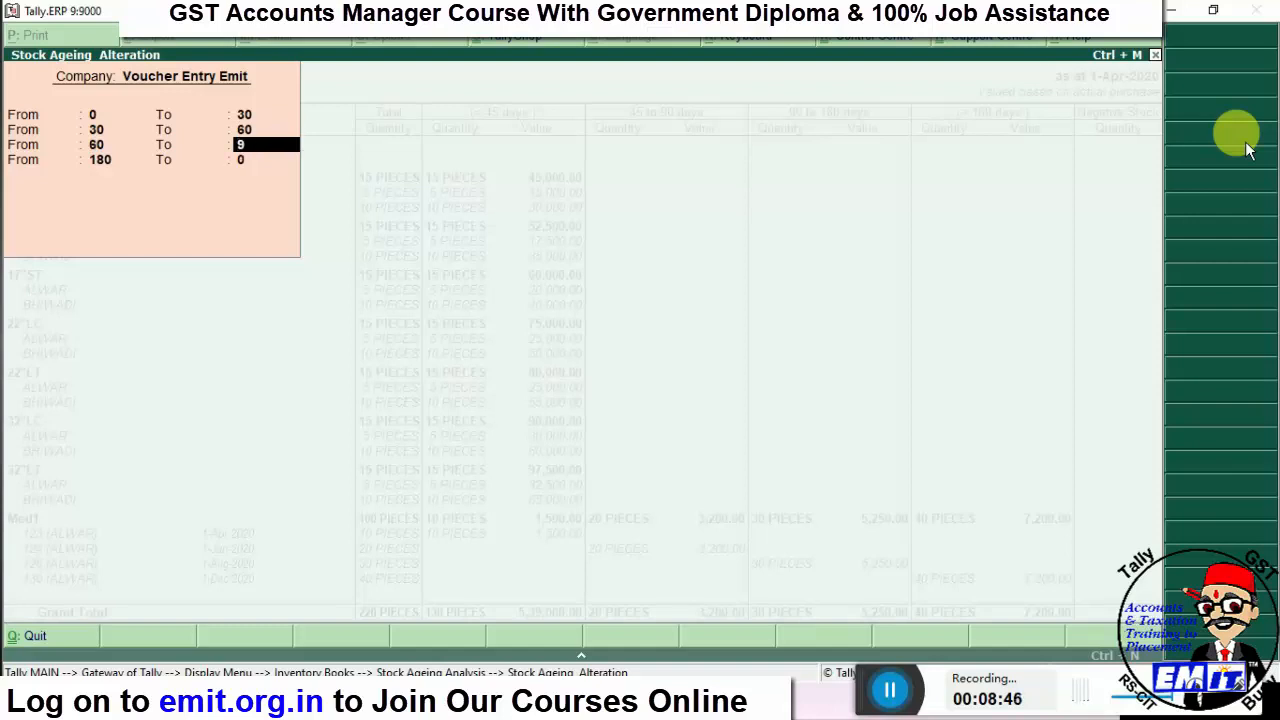
key(Return)
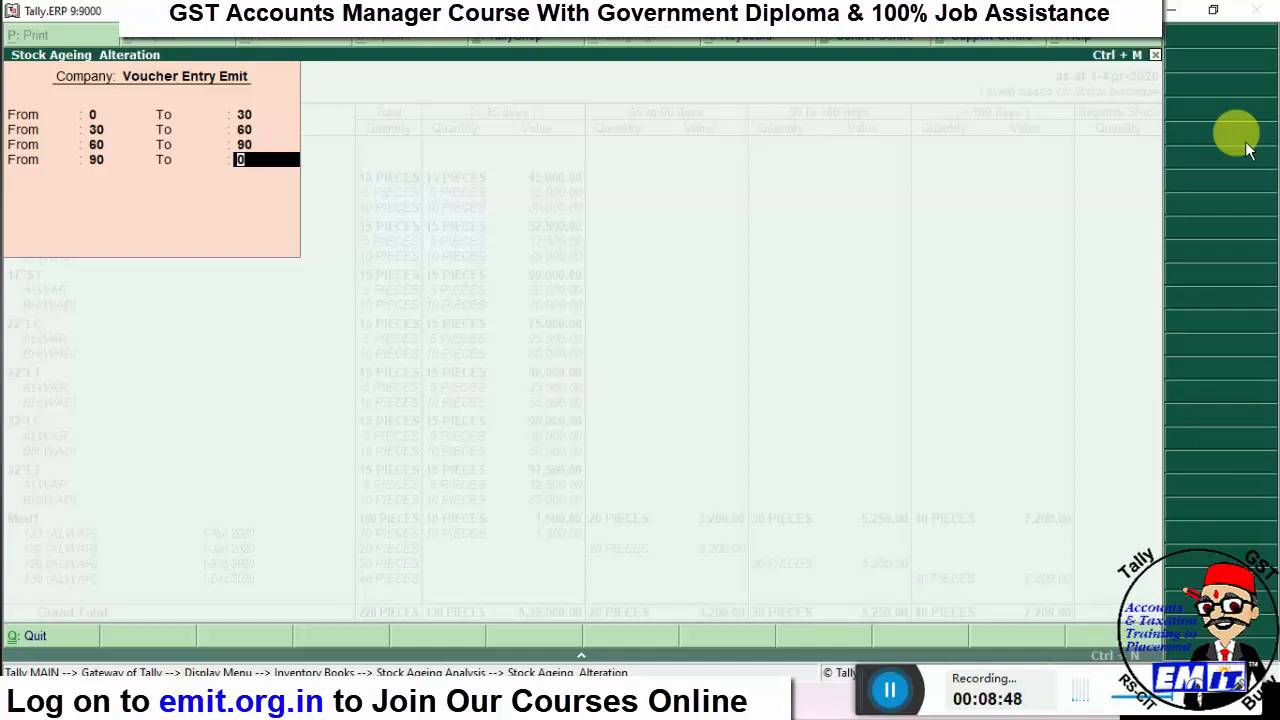
key(Return)
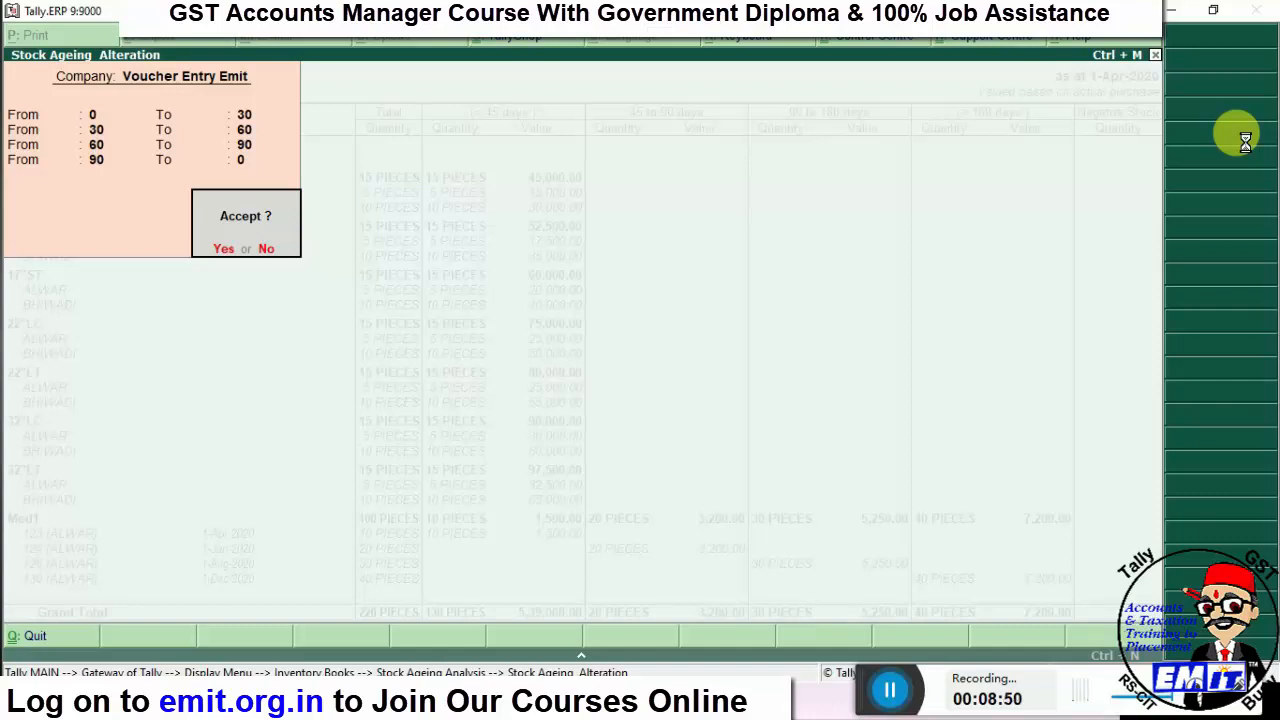
key(Return)
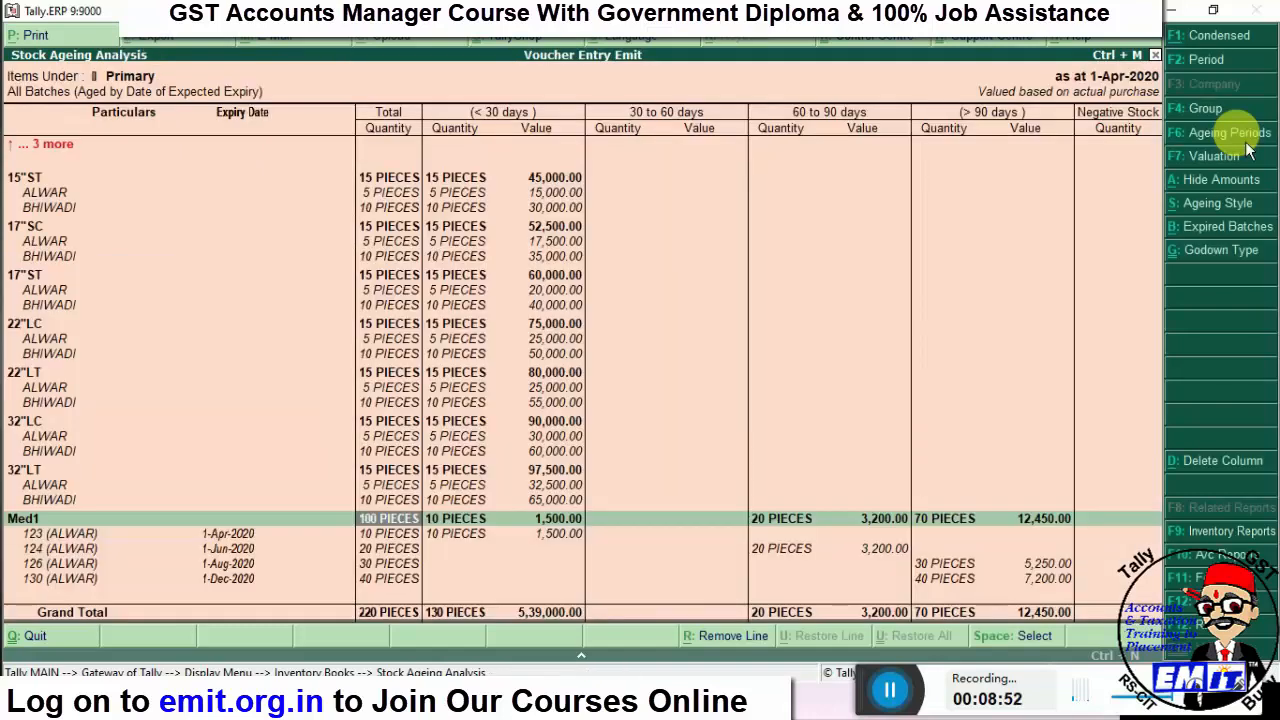
- Examine how the Med1 stock and its batches fall into the 30-, 60- and 90-day ageing brackets
key(Right)
key(Right)
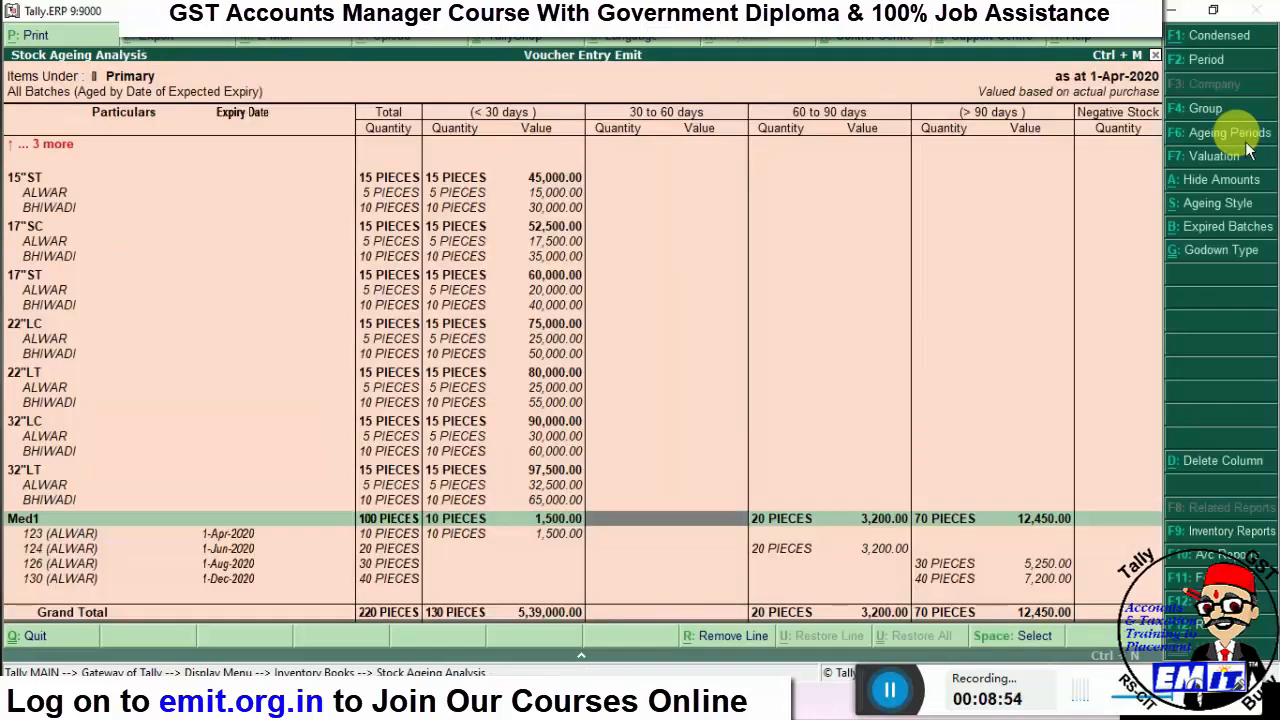
key(Right)
key(Right)
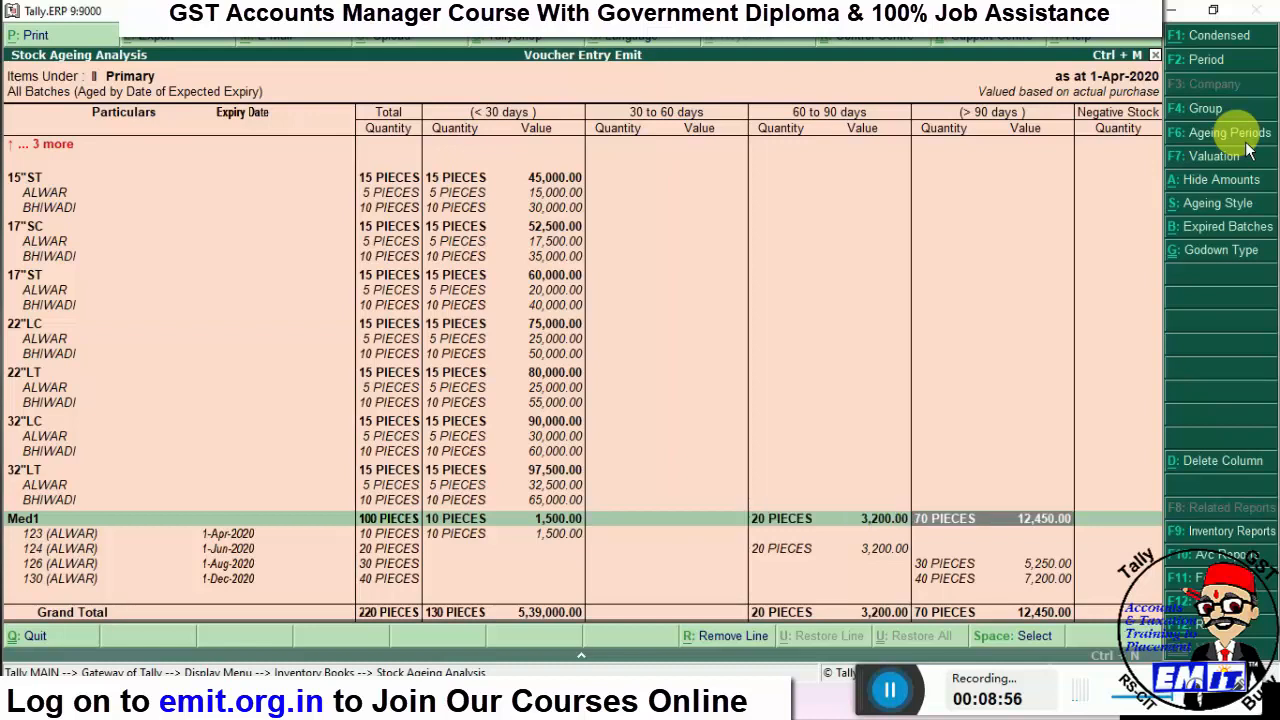
key(Down)
key(Down)
key(Down)
key(Down)
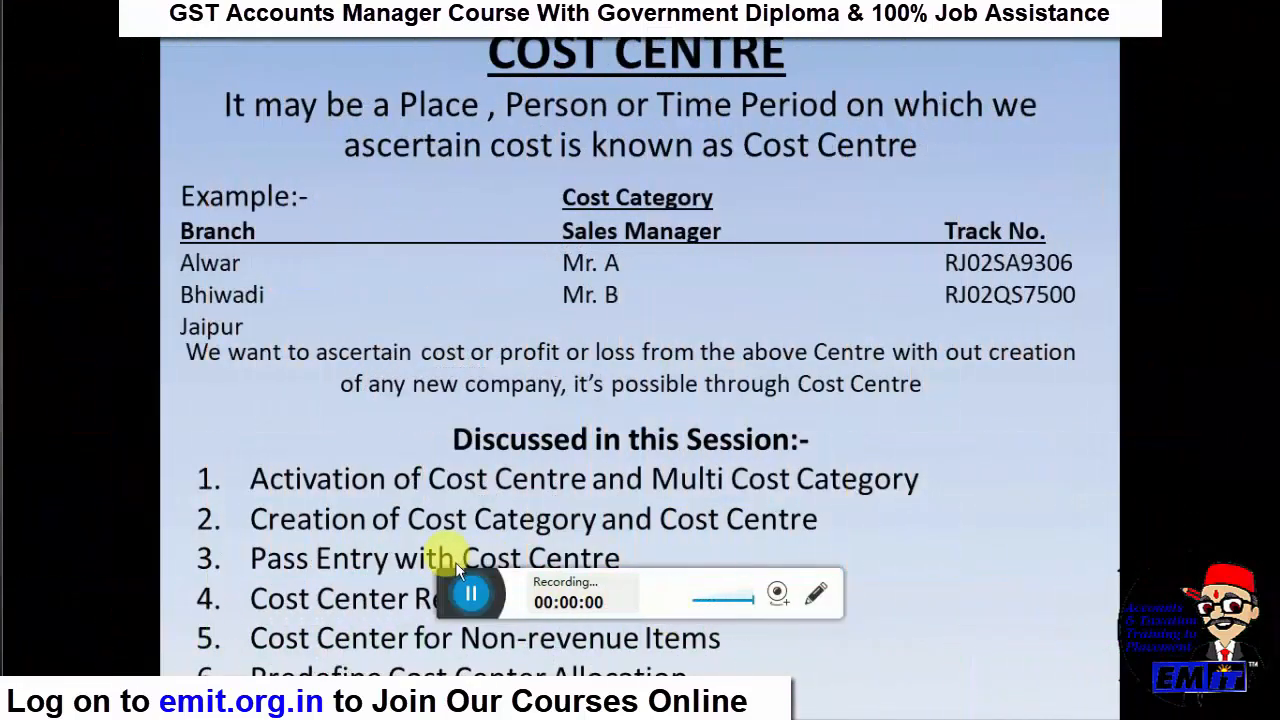
drag(451, 578, 794, 639)
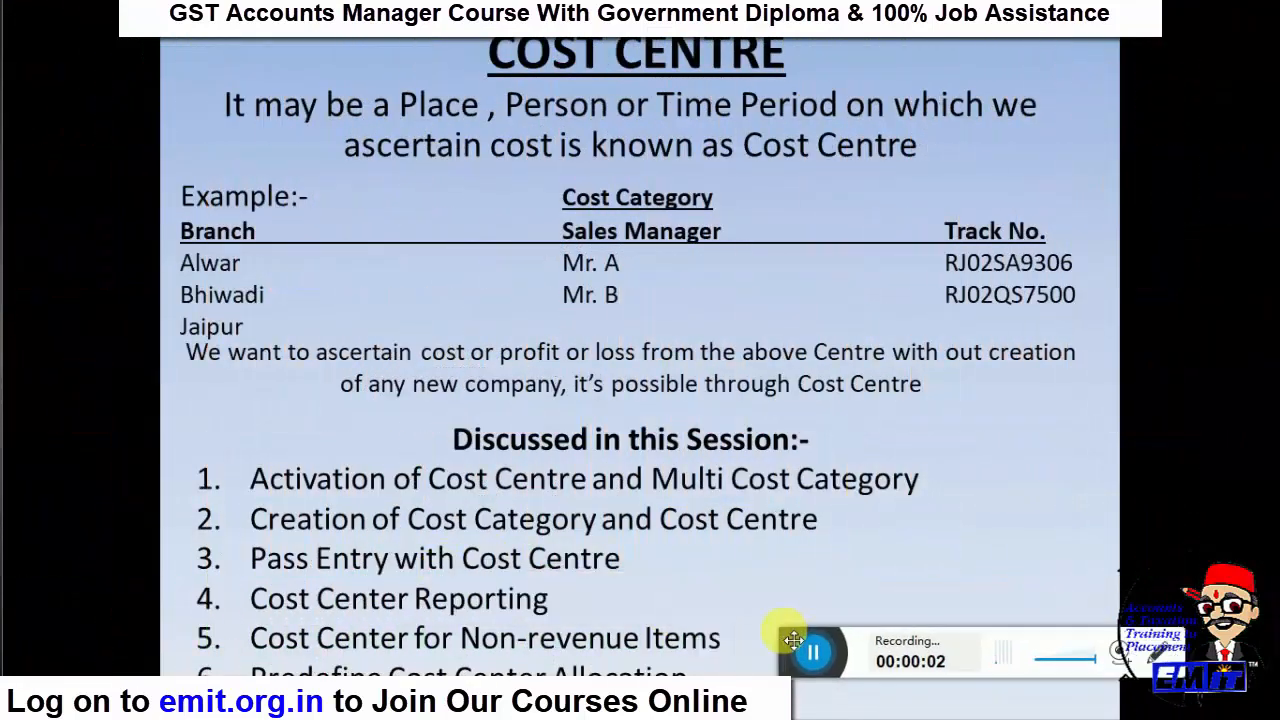
click(1130, 657)
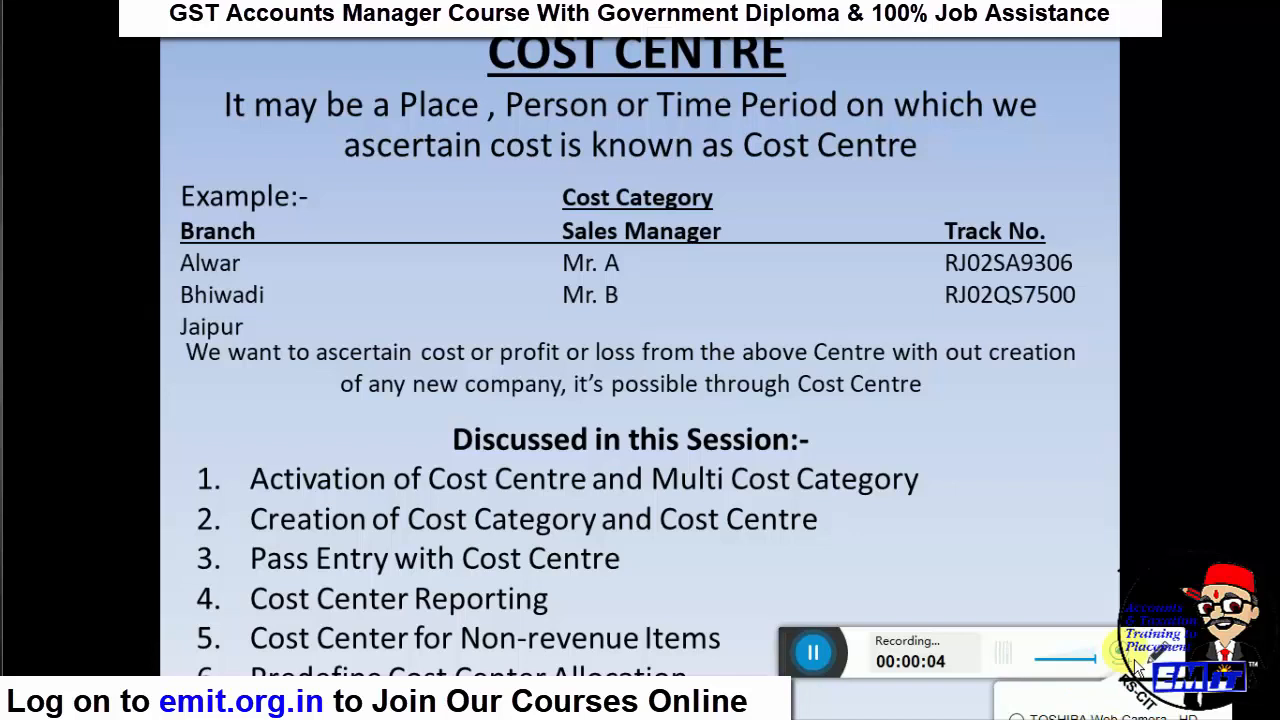
click(1086, 718)
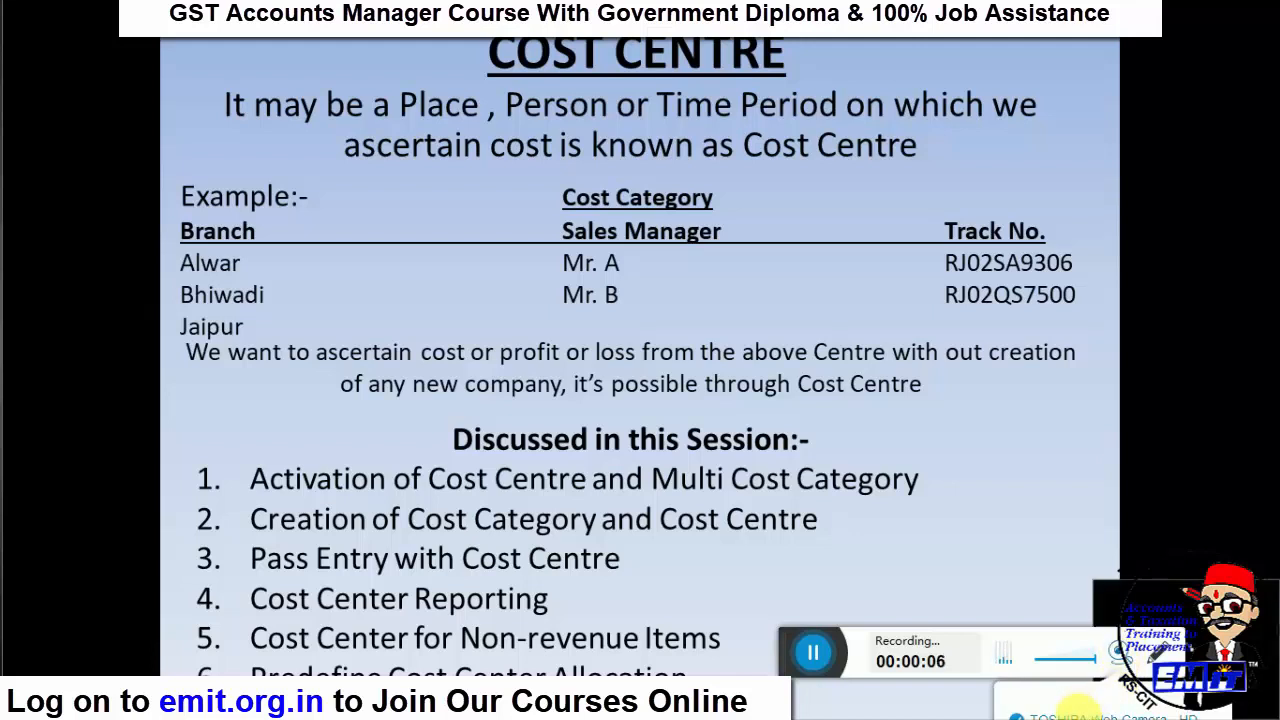
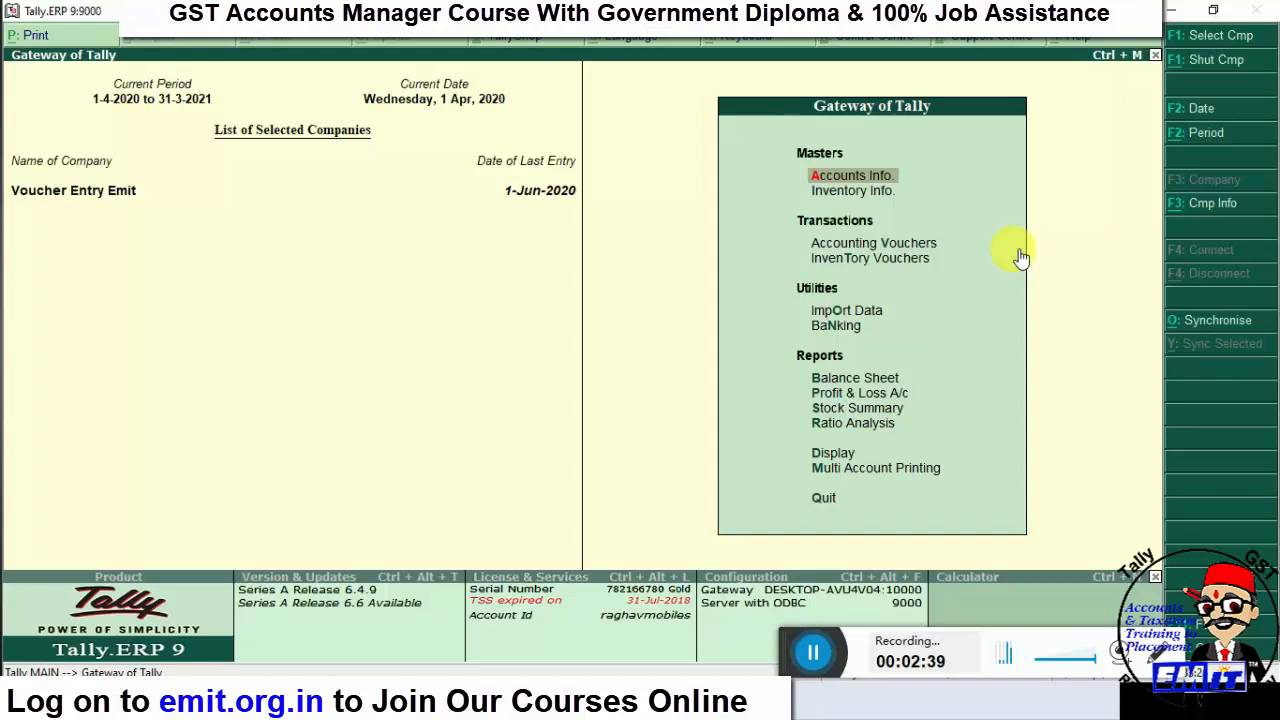
- Turn on Maintain cost centres in the company's accounting features
key(F11)
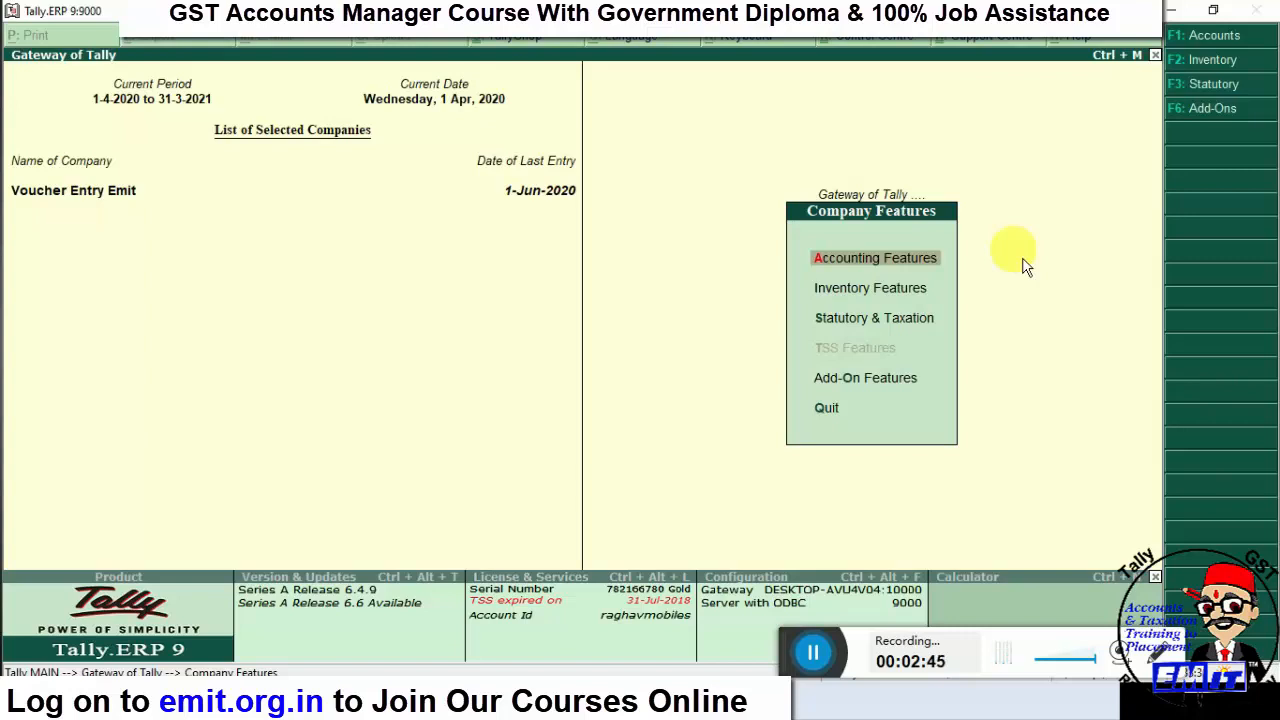
key(Return)
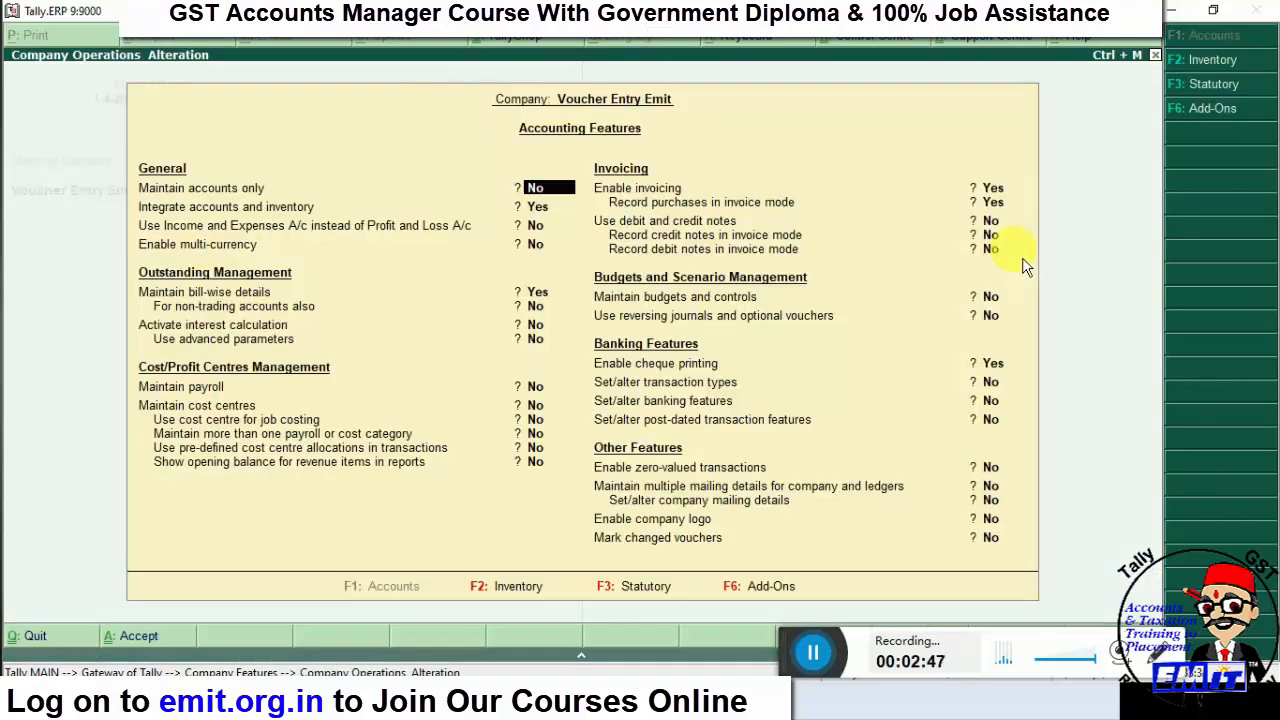
key(Return)
key(Return)
key(Return)
key(Return)
key(Return)
key(Return)
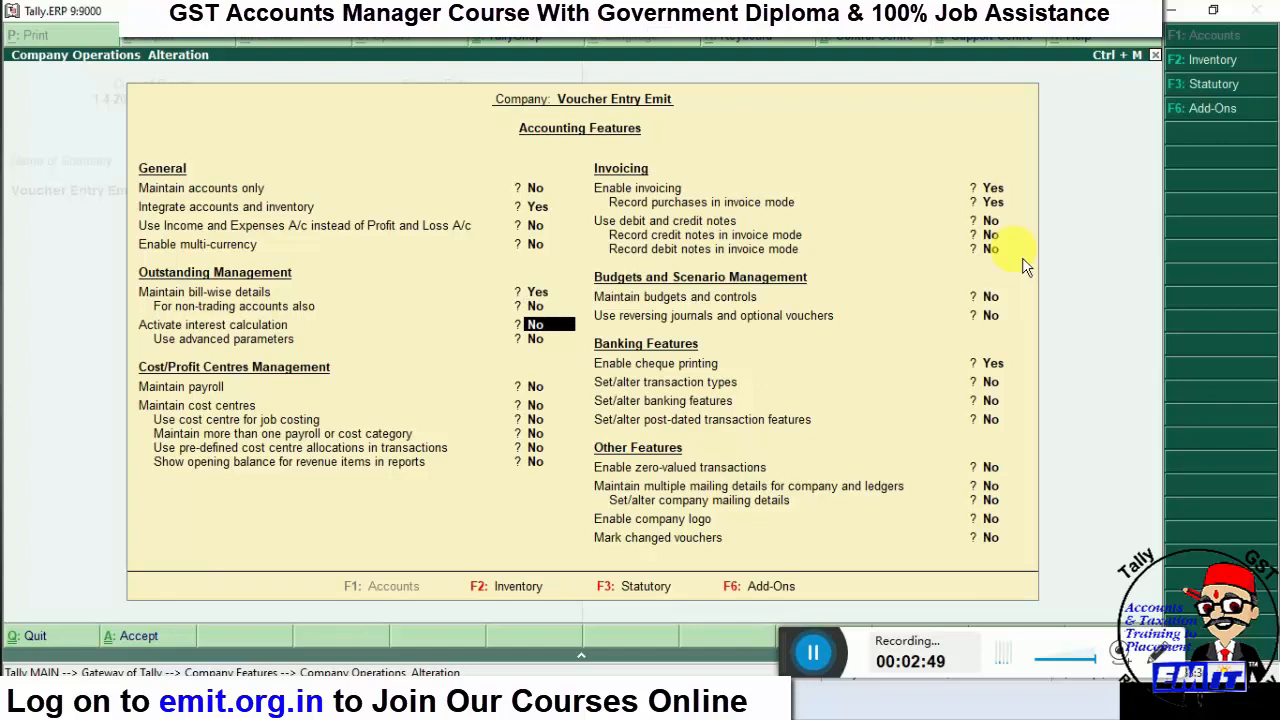
key(Return)
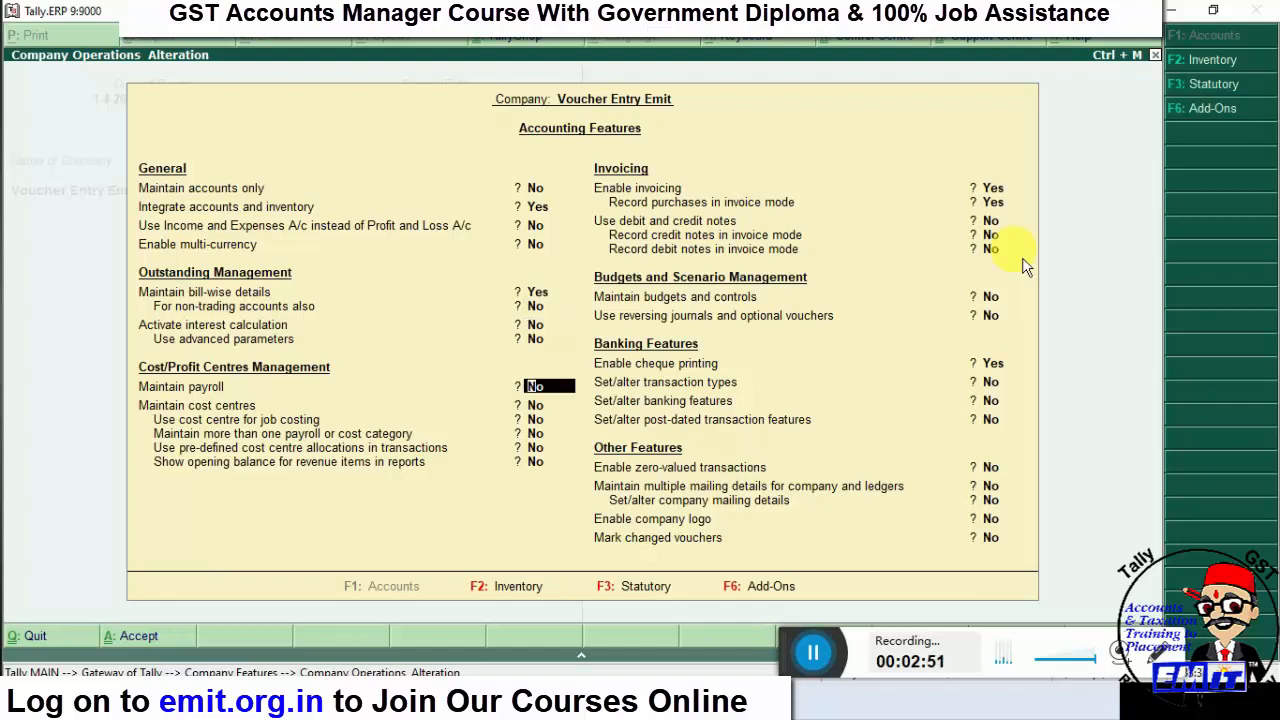
key(Return)
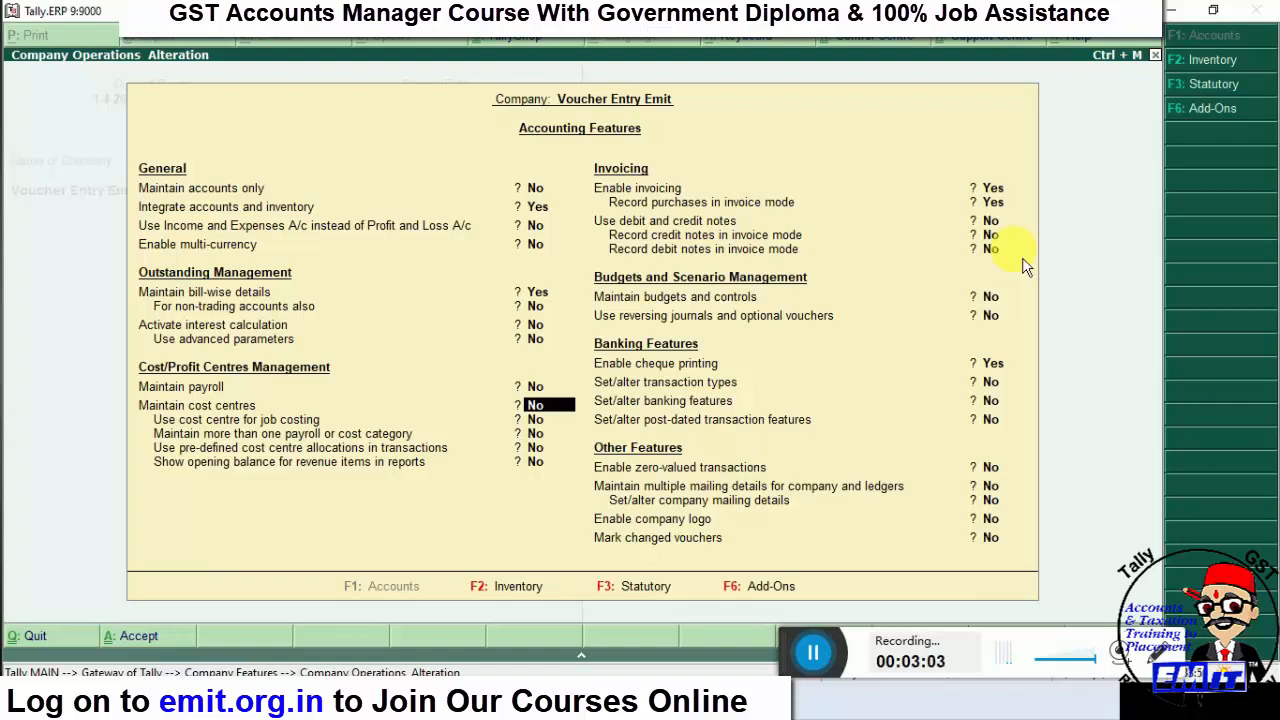
text(y)
key(Return)
- Allow more than one payroll or cost category, leaving job costing off, and save the accounting features
key(Return)
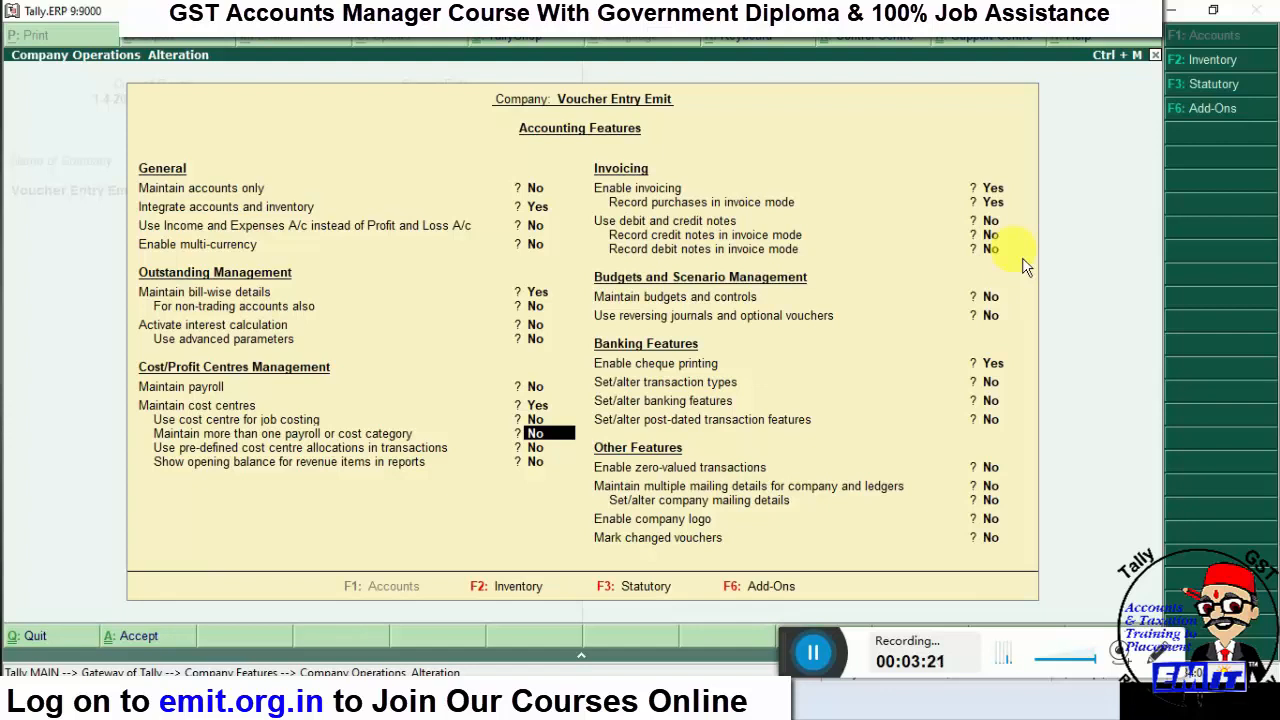
text(y)
key(Return)
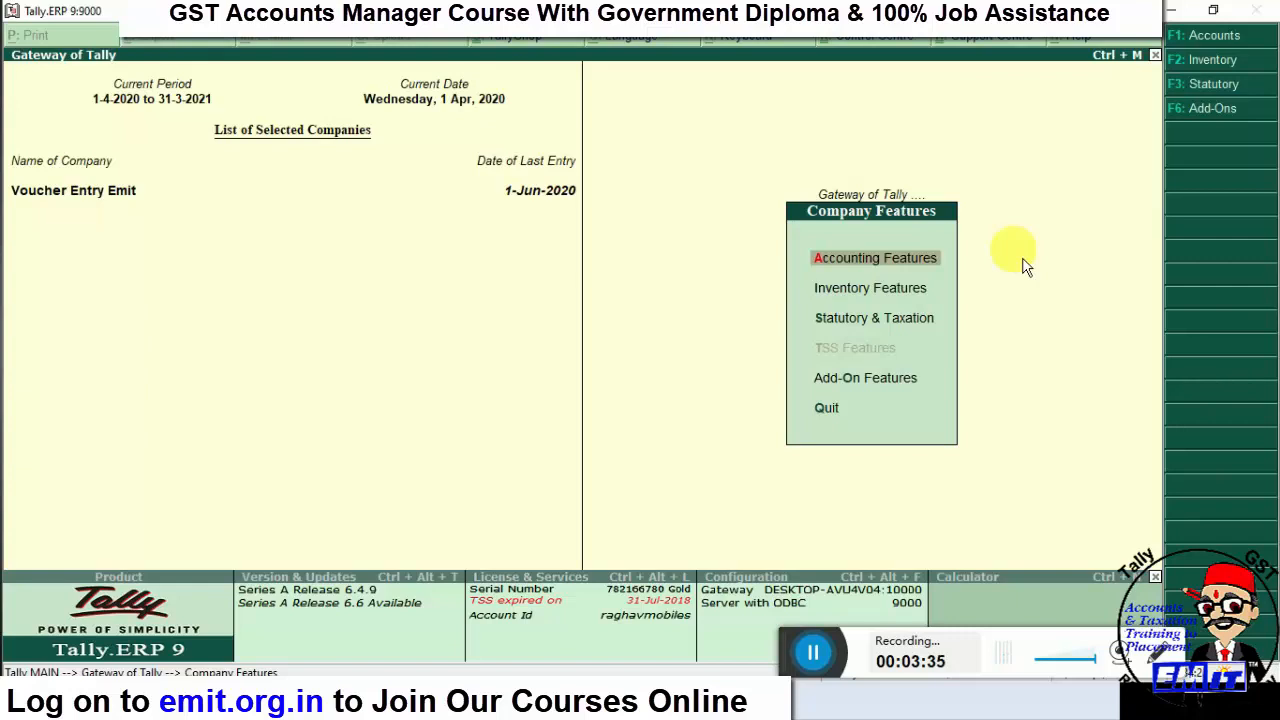
drag(789, 643, 851, 684)
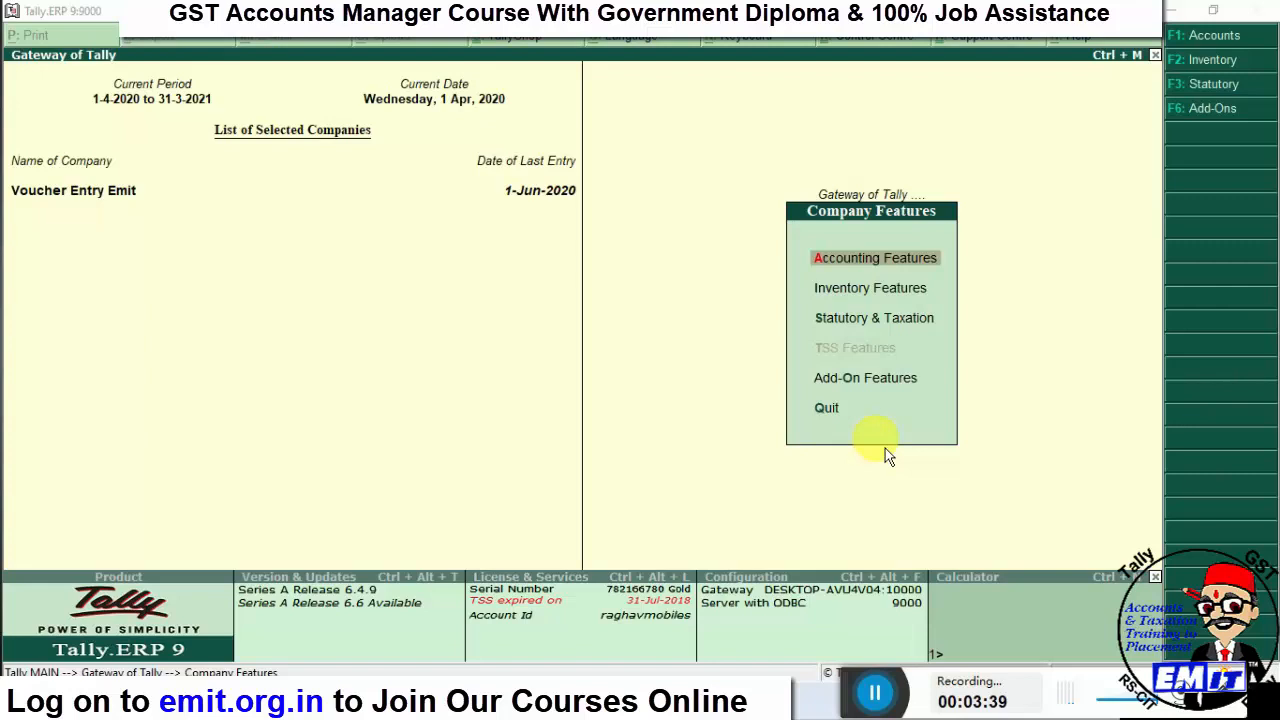
click(982, 426)
- Leave the company features and open the accounts masters at the cost category and cost centre options
key(Escape)
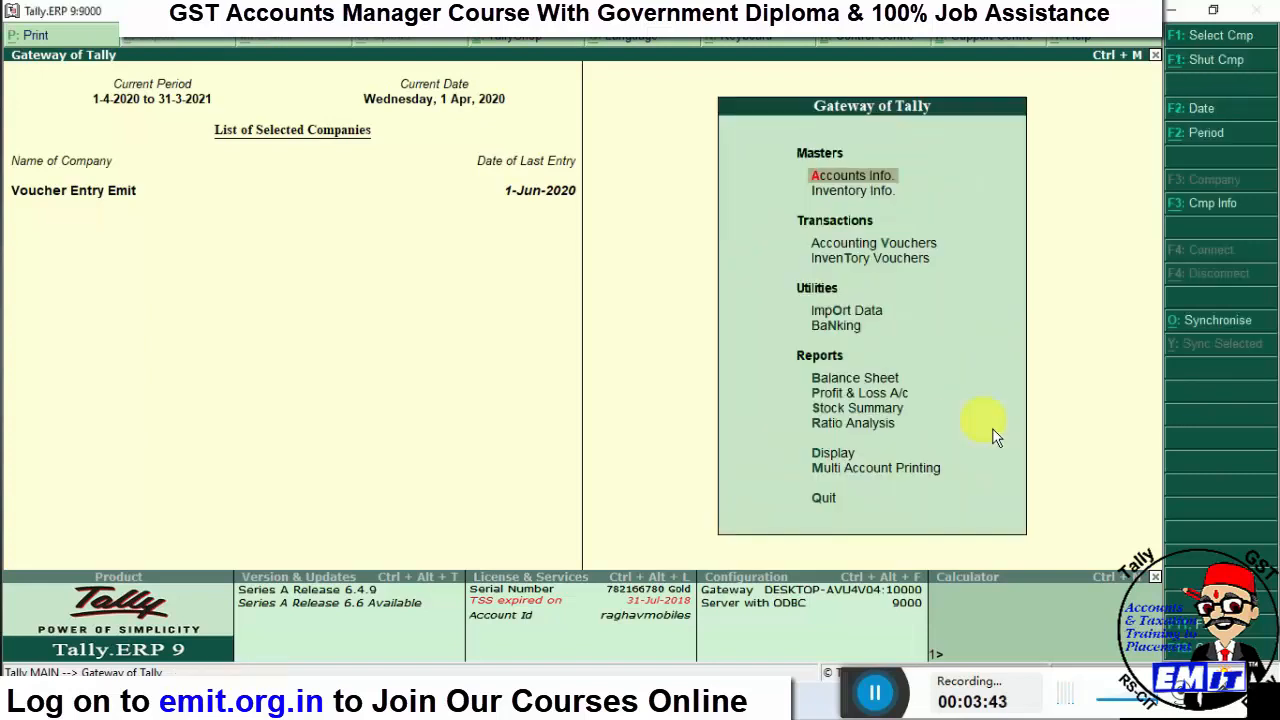
key(Return)
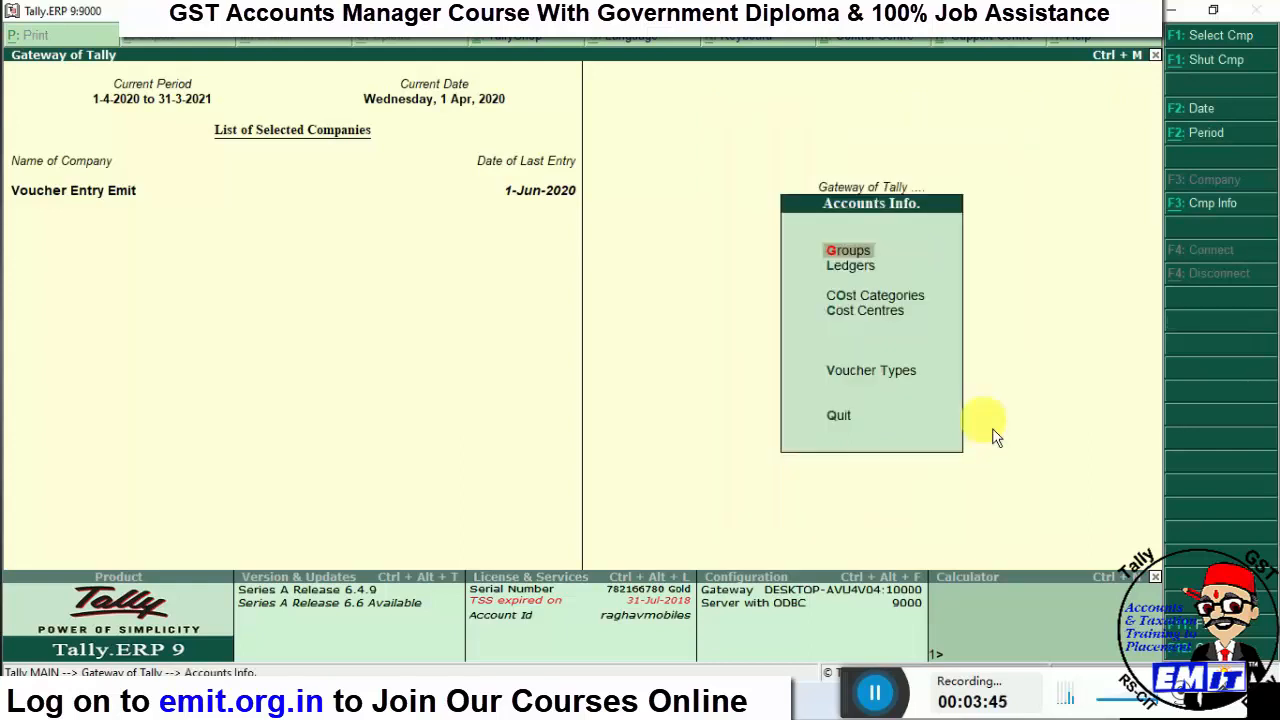
key(Down)
key(Down)
key(Down)
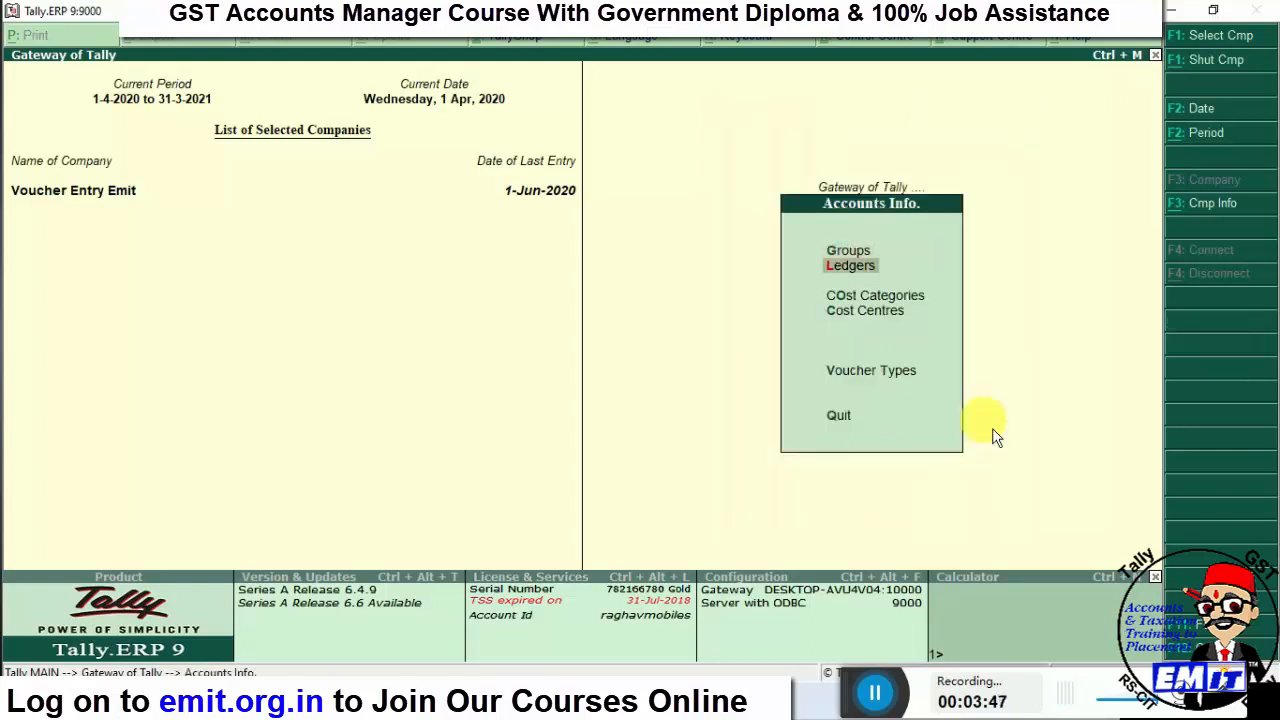
key(Up)
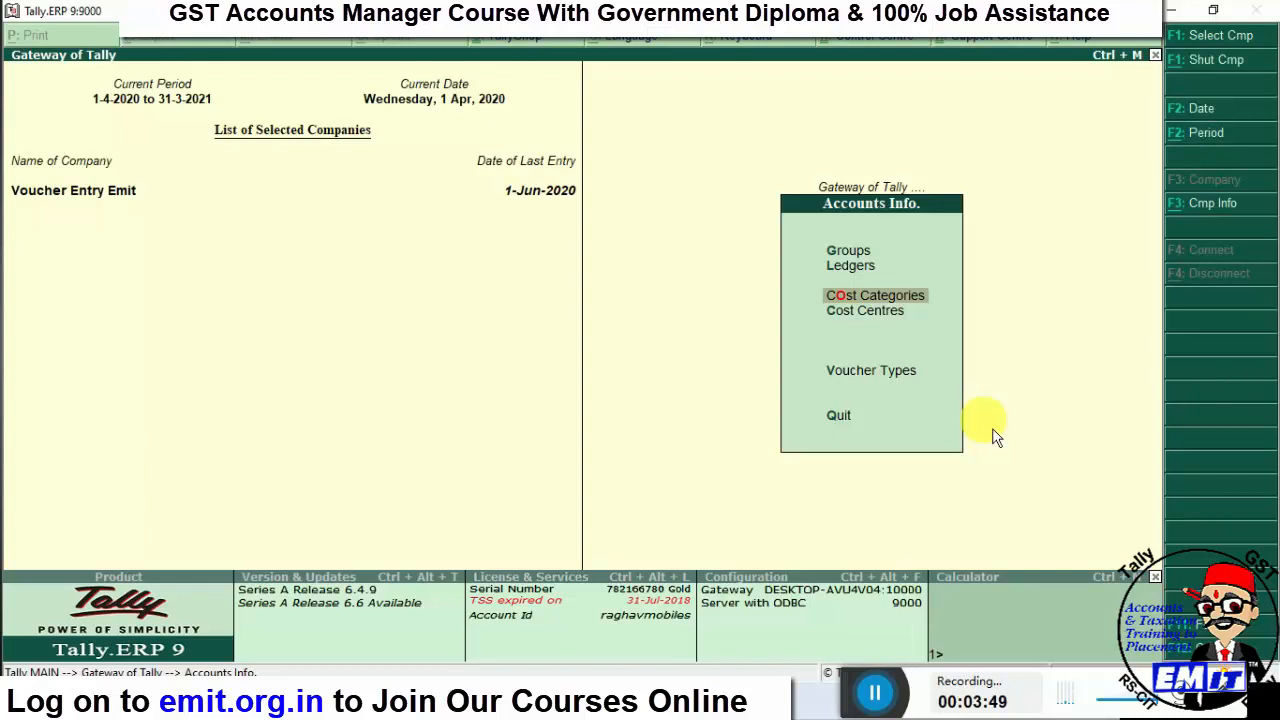
key(Down)
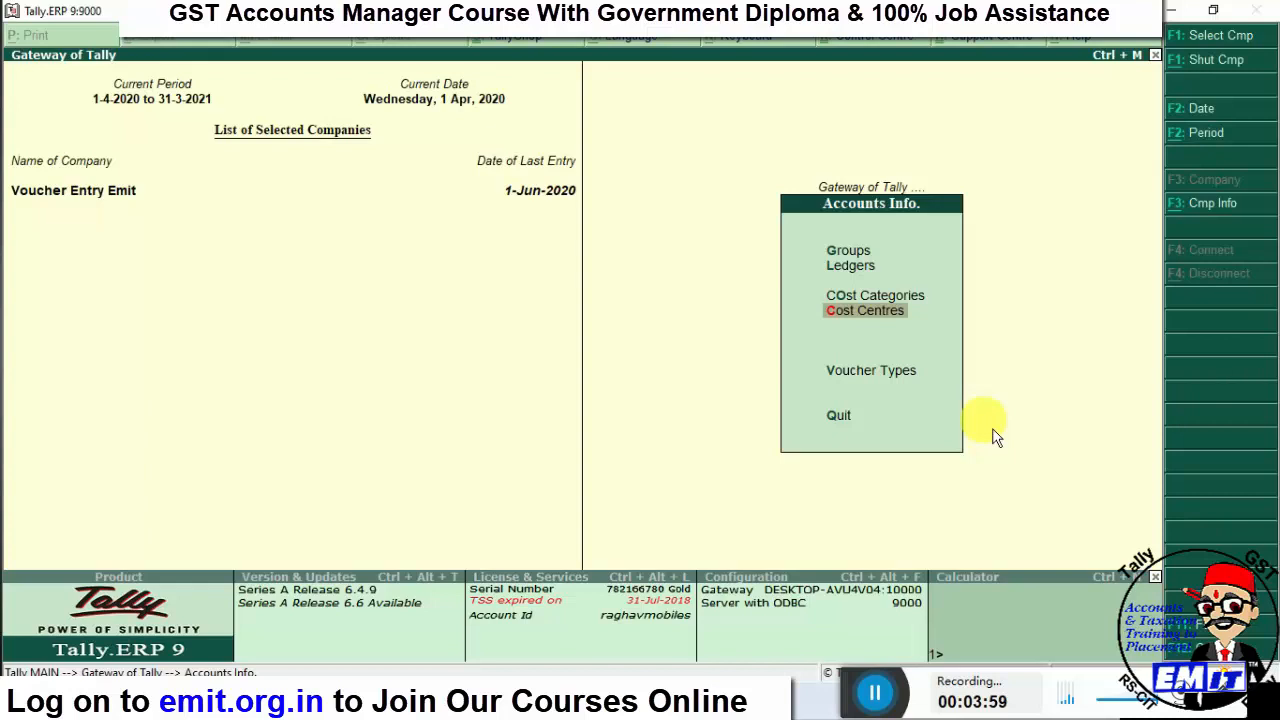
key(Up)
key(Down)
key(Up)
key(Down)
key(Up)
key(Down)
key(Up)
key(Down)
key(Up)
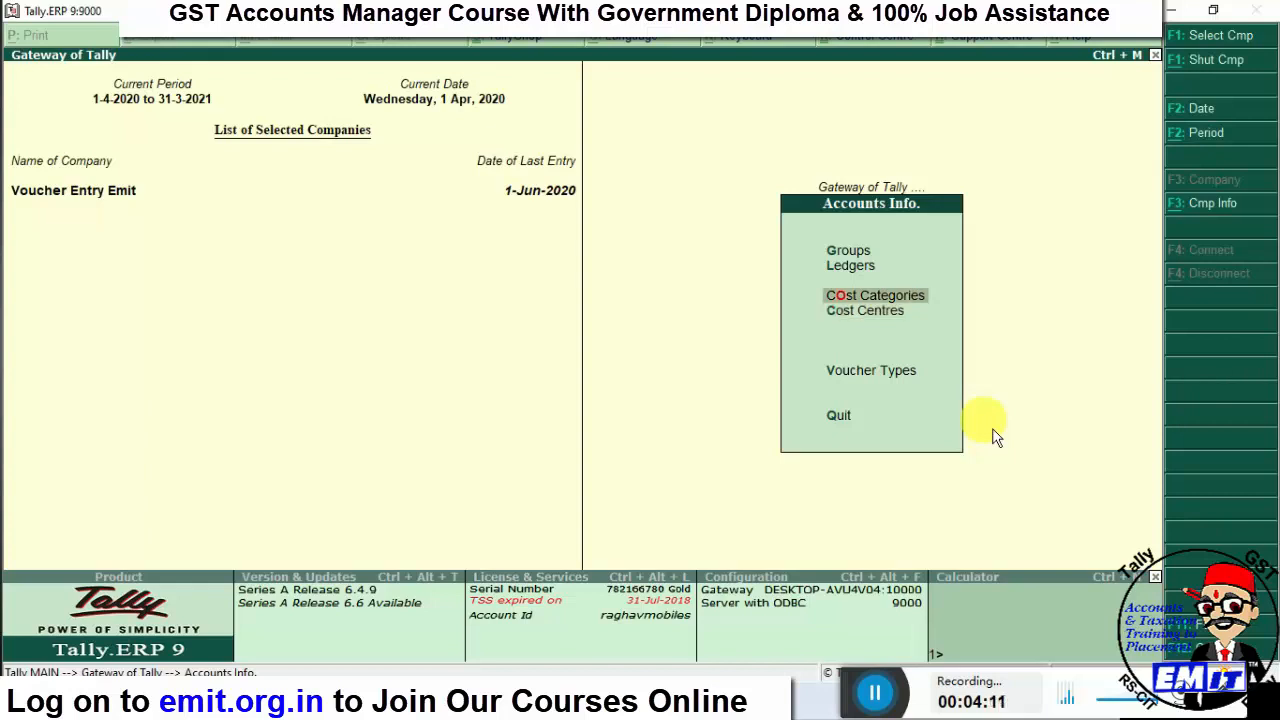
key(Down)
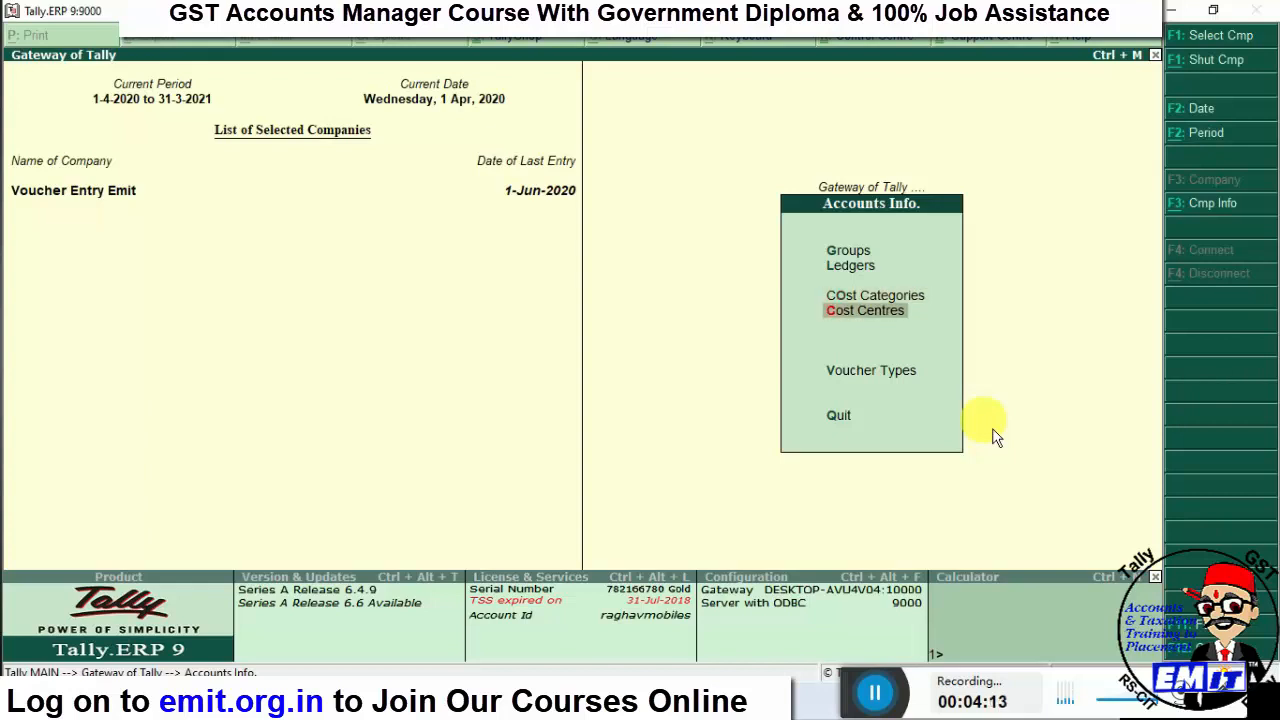
- View the list of existing cost categories, and return to the cost category options
key(Up)
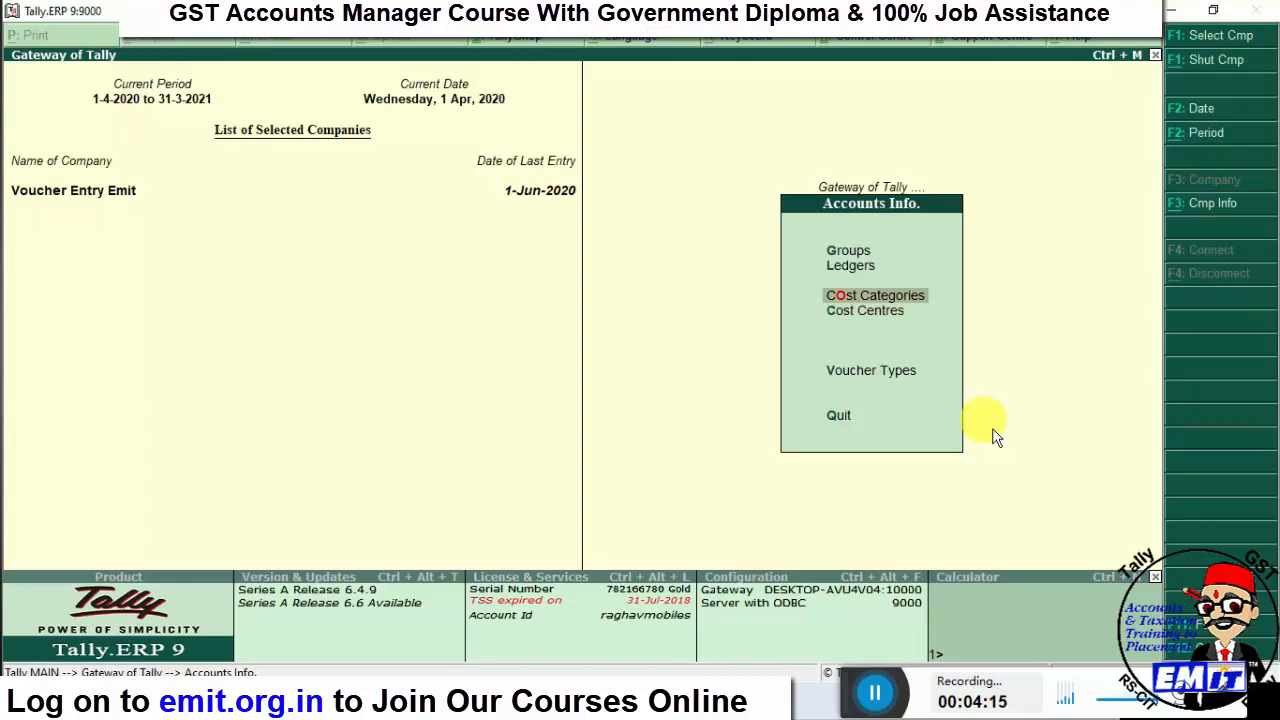
key(Return)
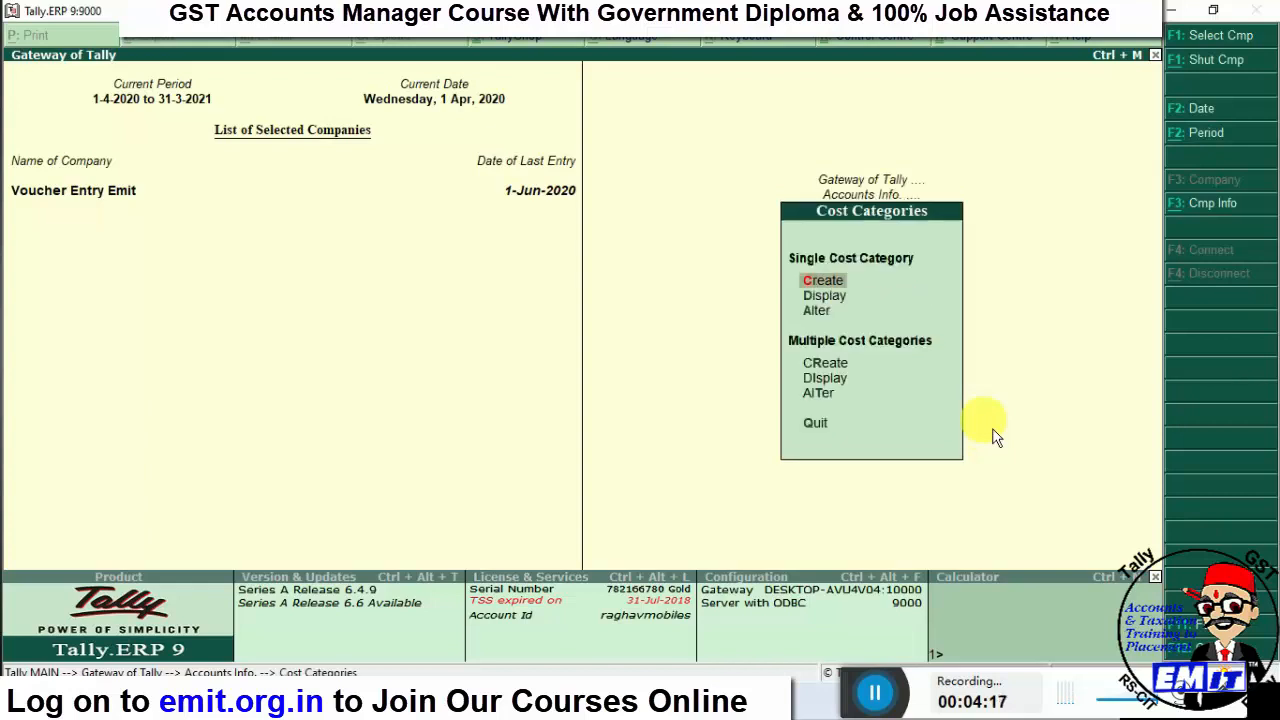
key(Down)
key(Down)
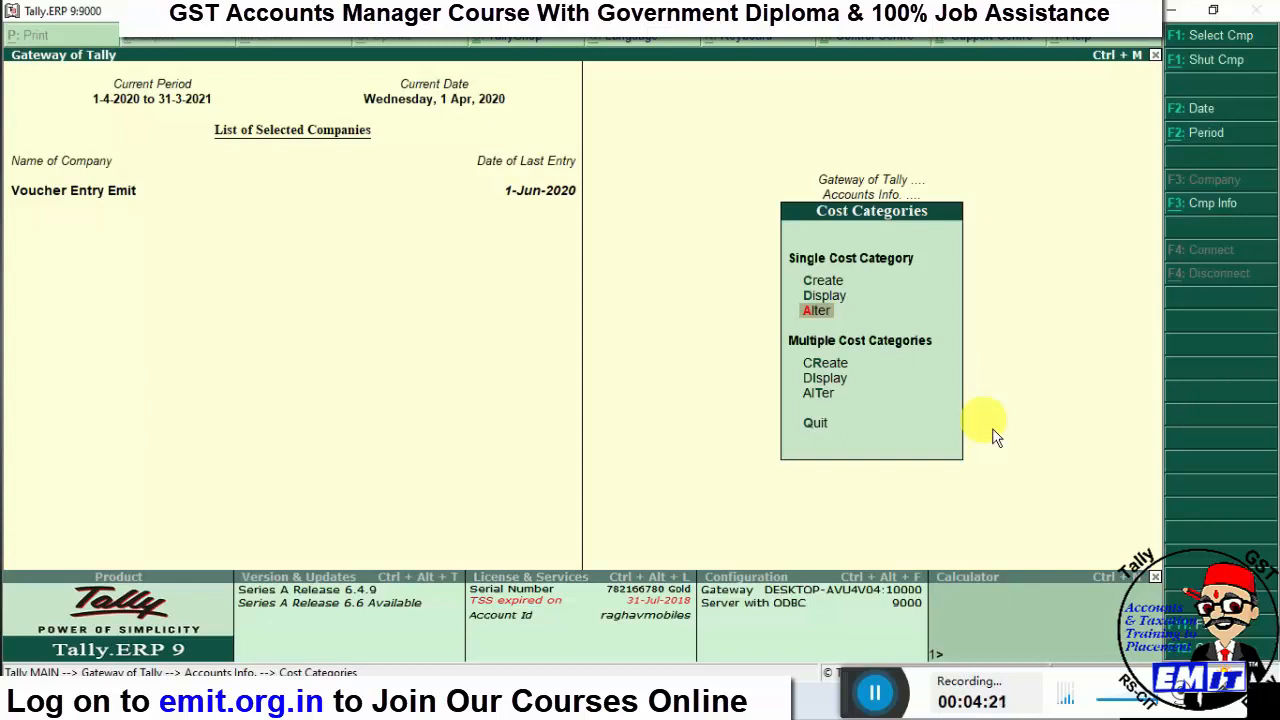
key(Up)
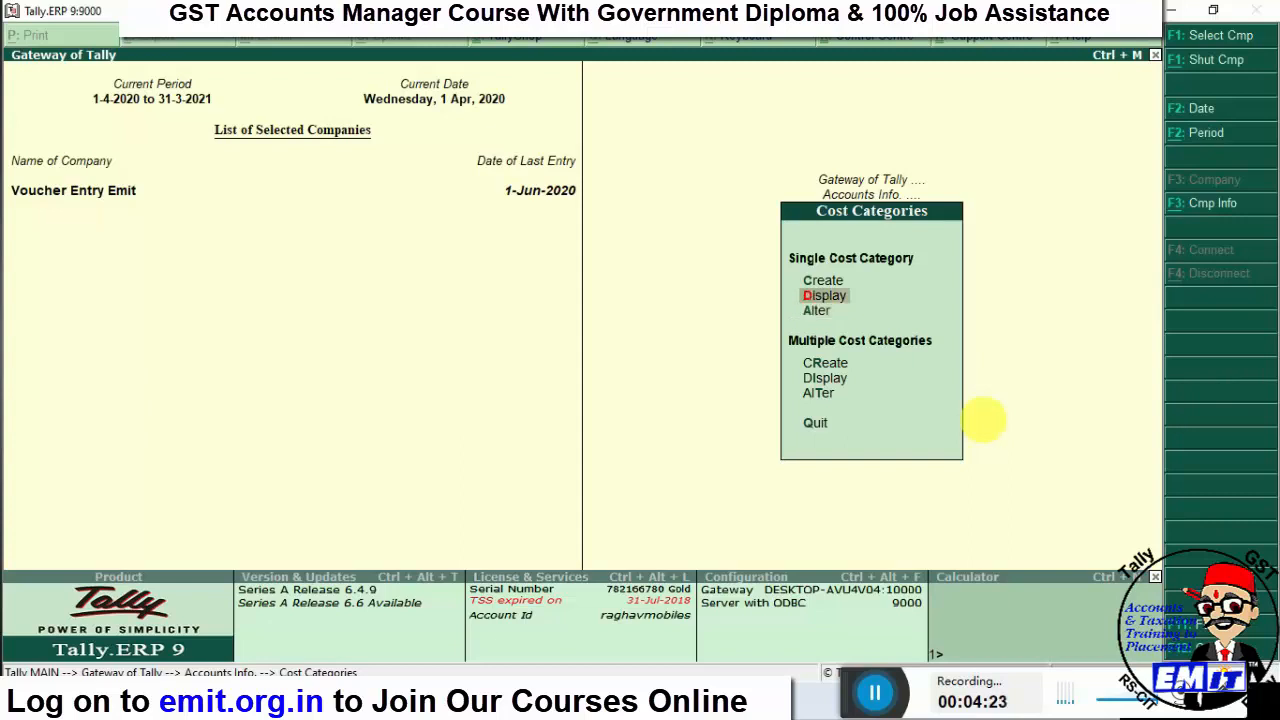
key(Return)
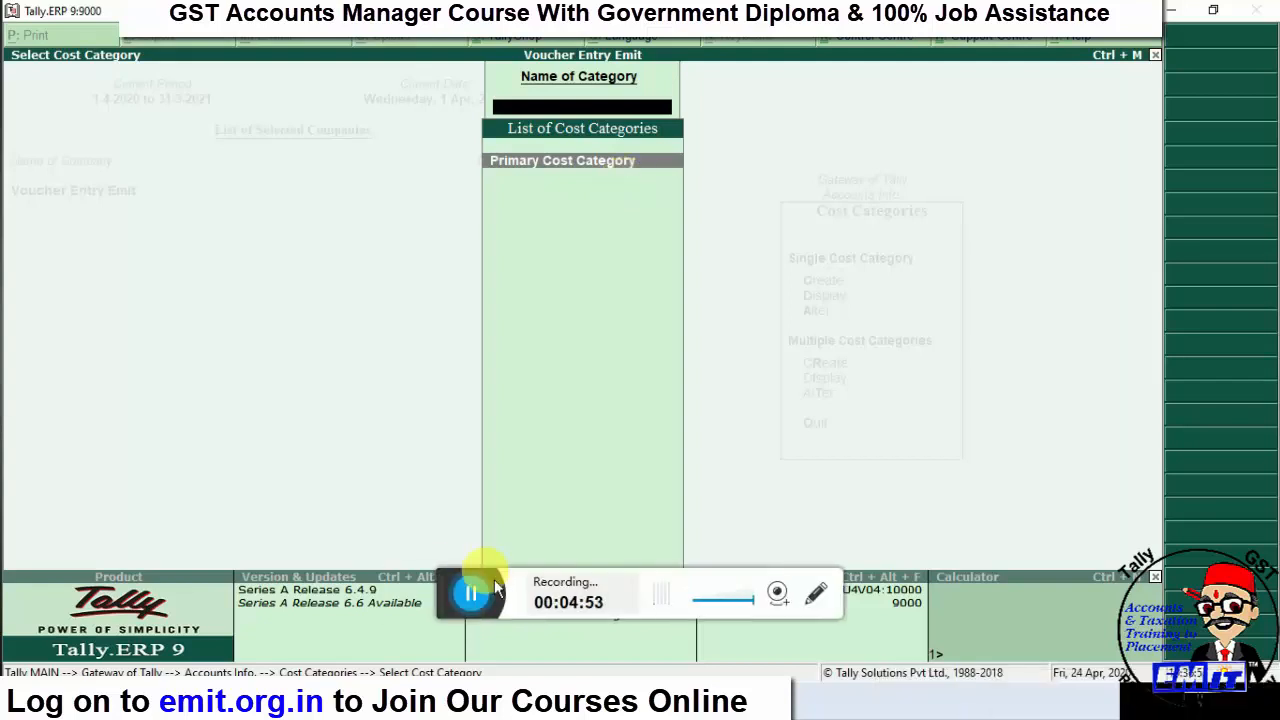
drag(456, 585, 977, 689)
click(837, 365)
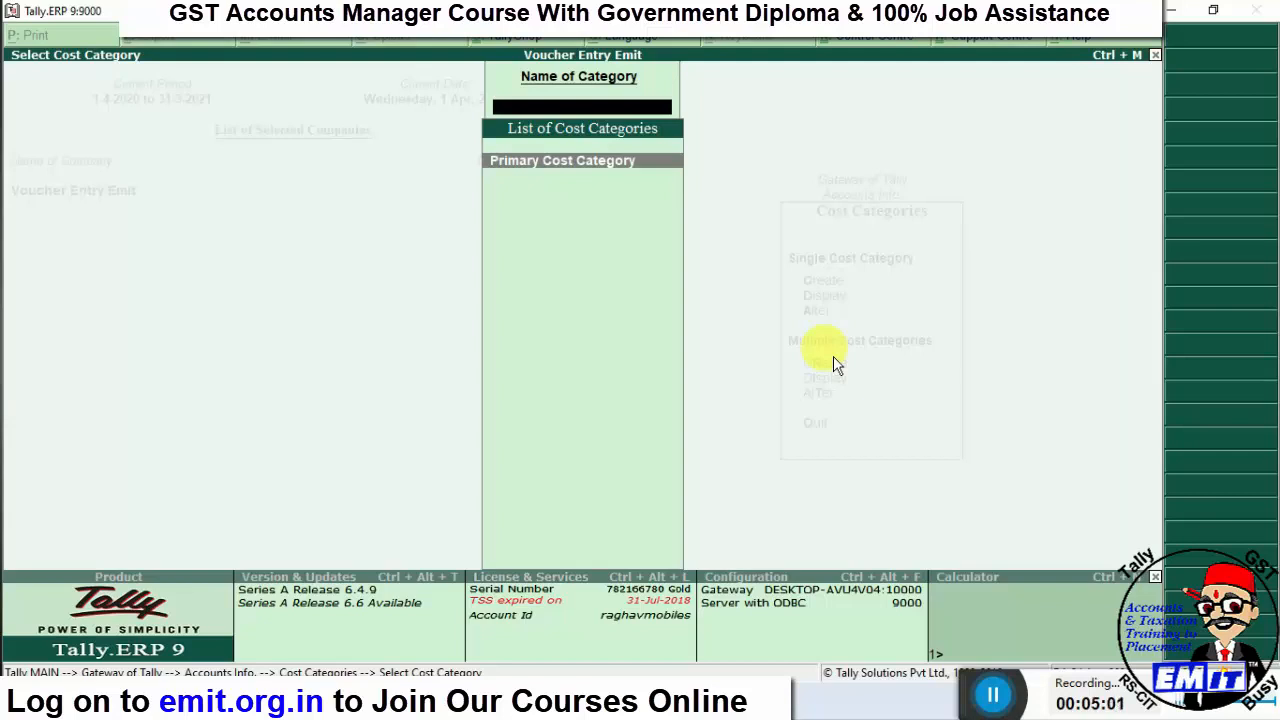
key(Escape)
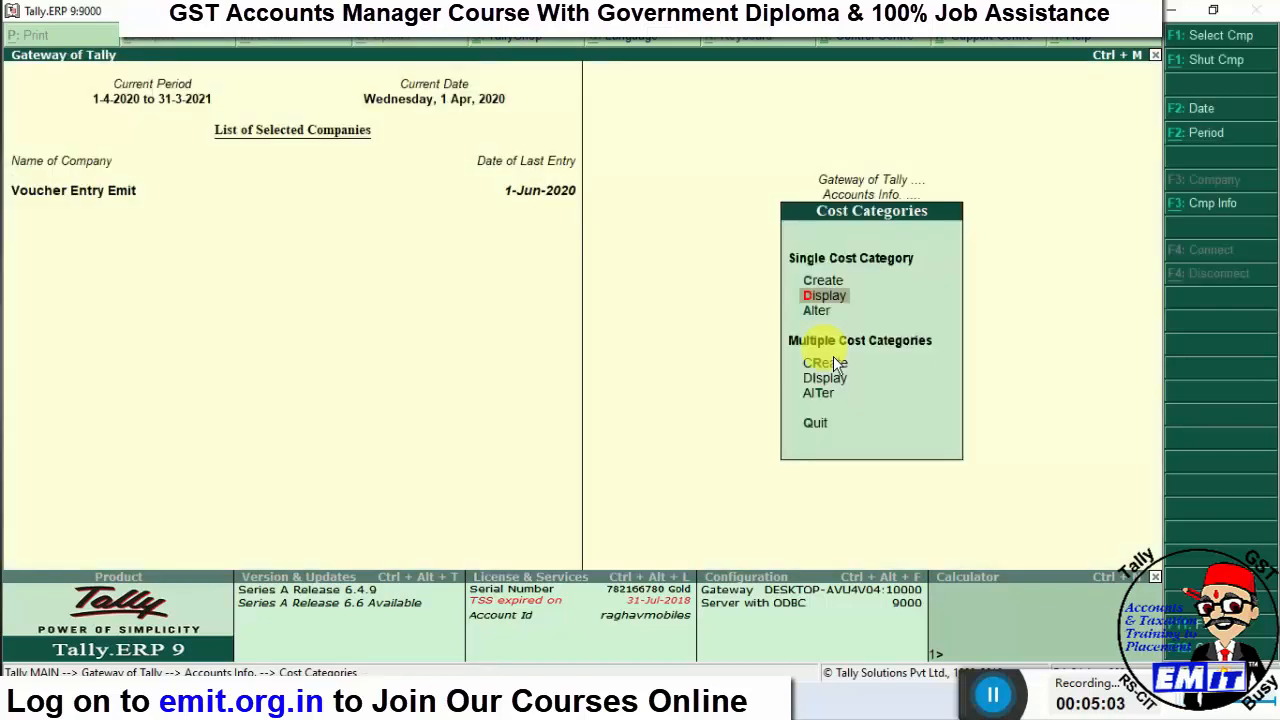
- Start a new single cost category named Branch, without an alias, keeping Allocate Revenue Items on
key(Up)
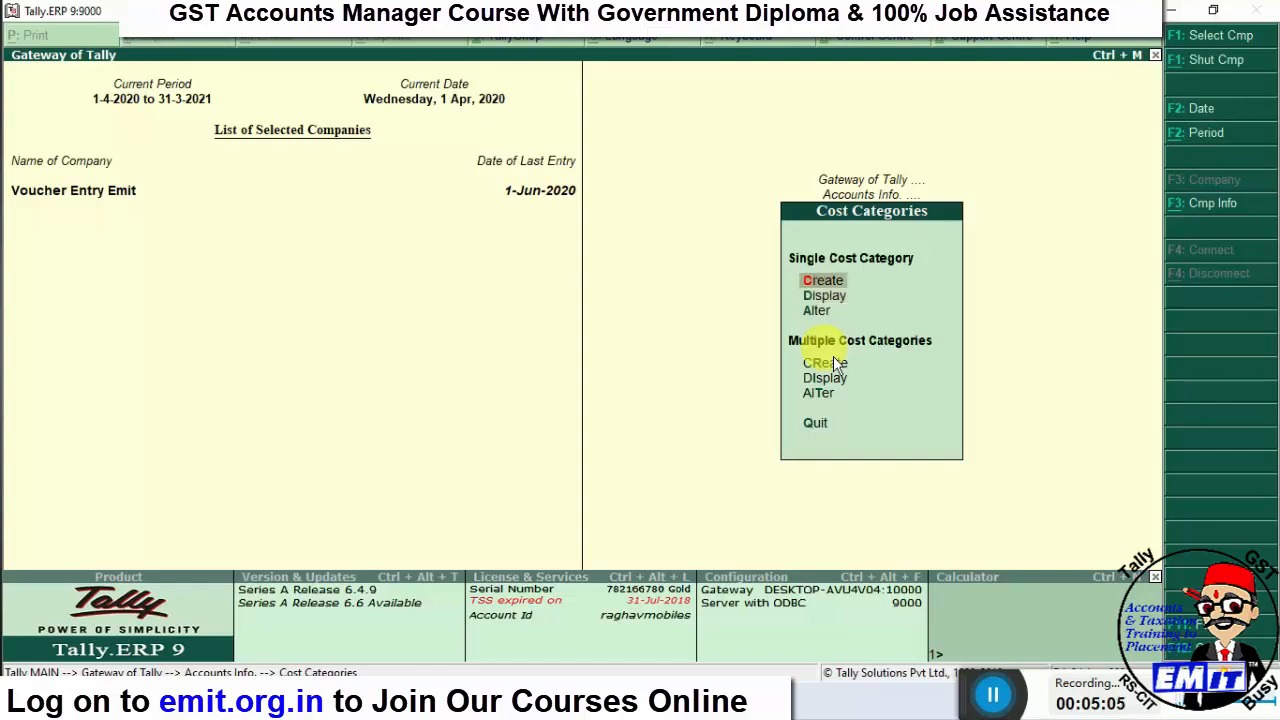
key(Return)
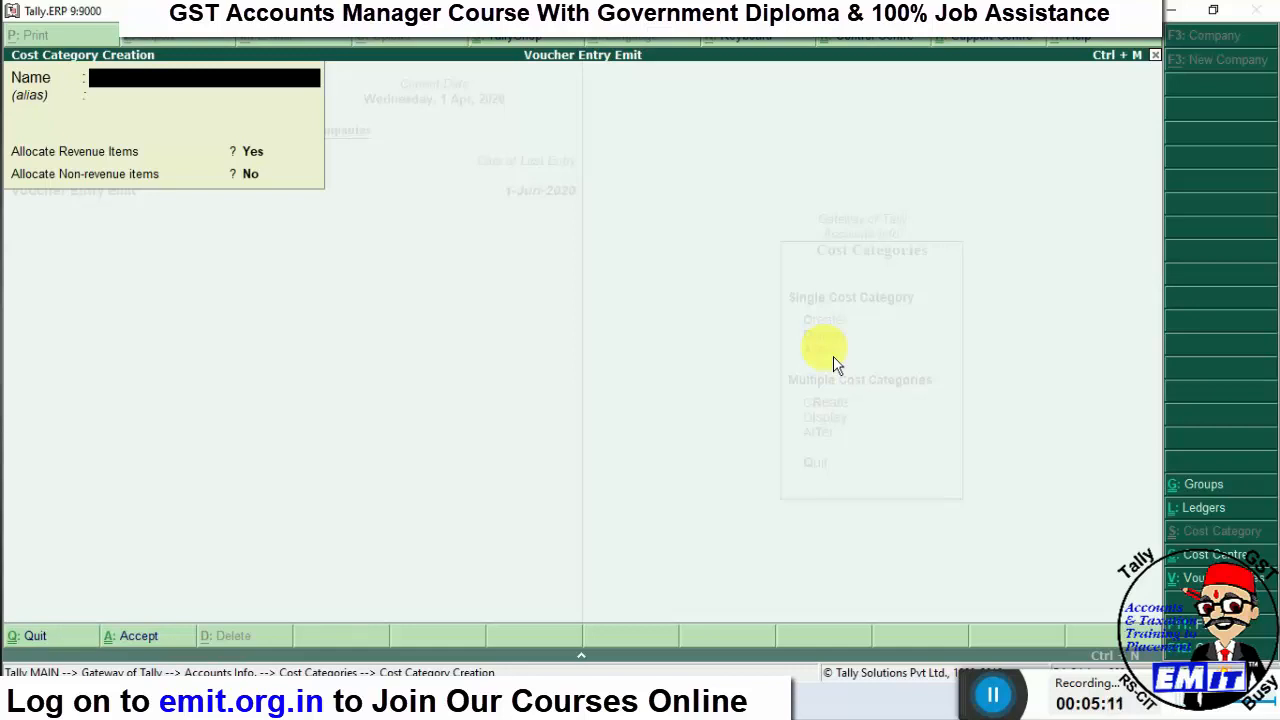
key(alt+Tab)
key(alt+Tab)
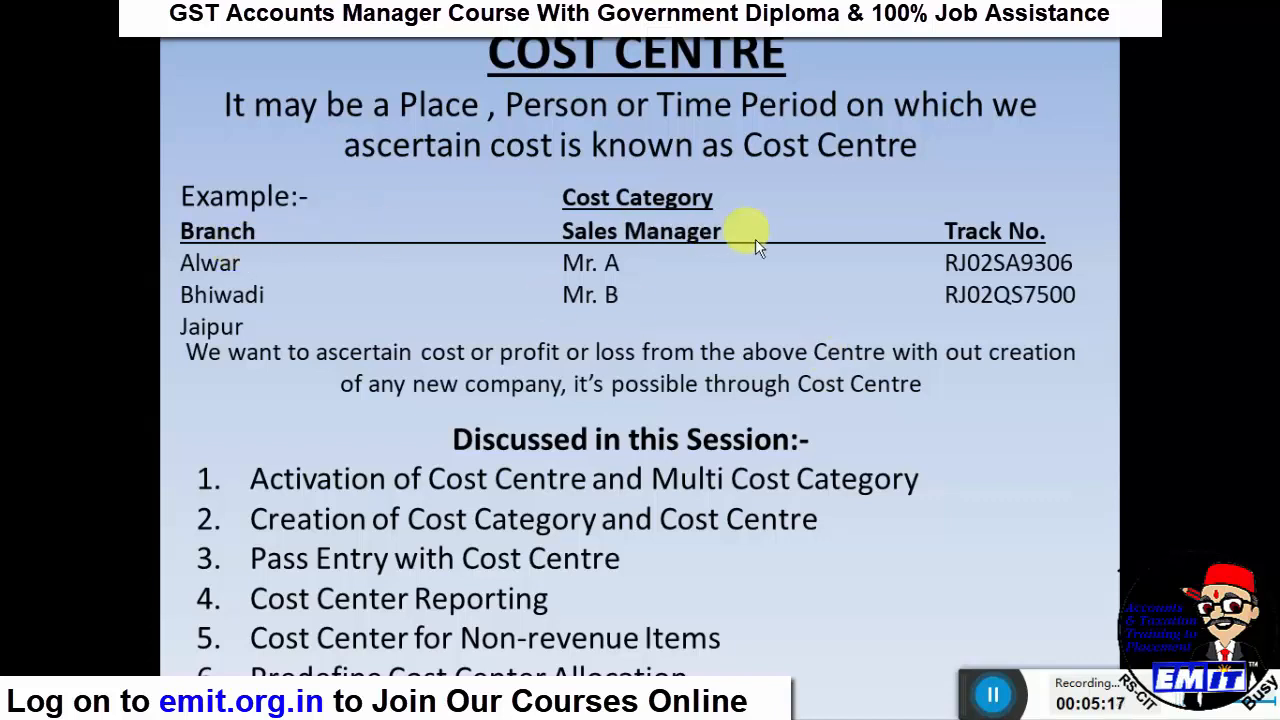
key(alt+Tab)
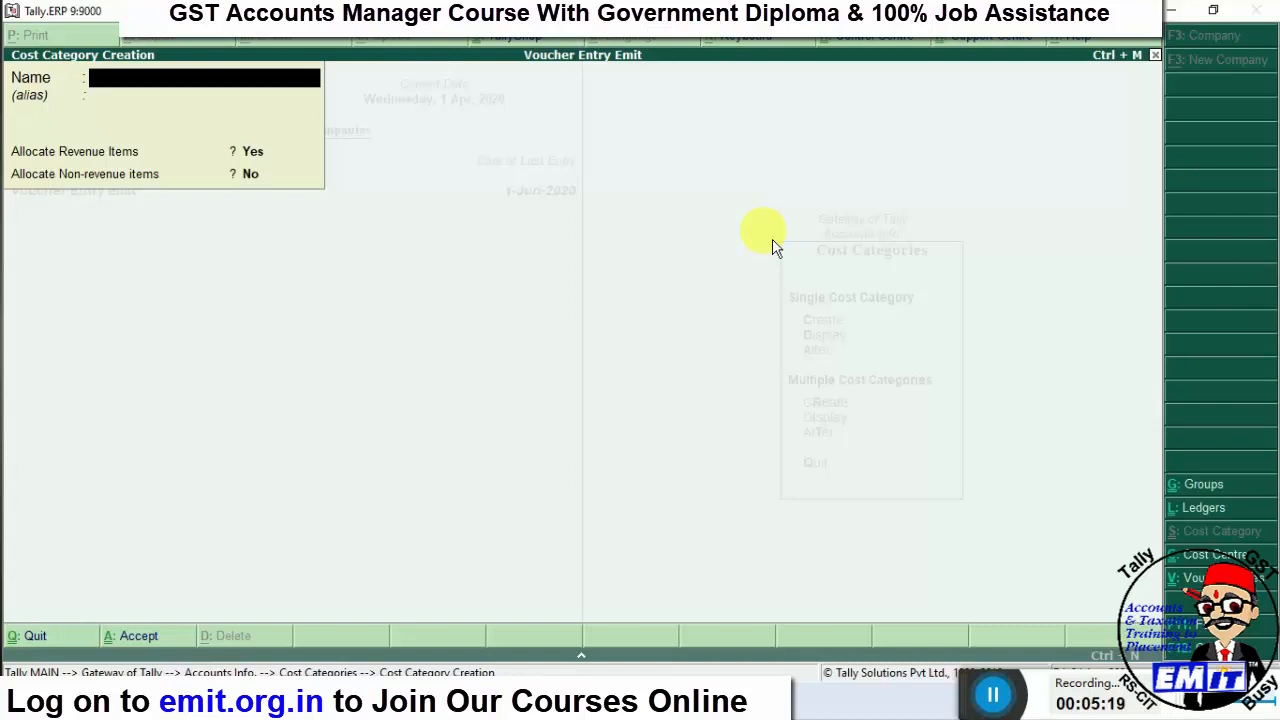
text(Branch)
key(Return)
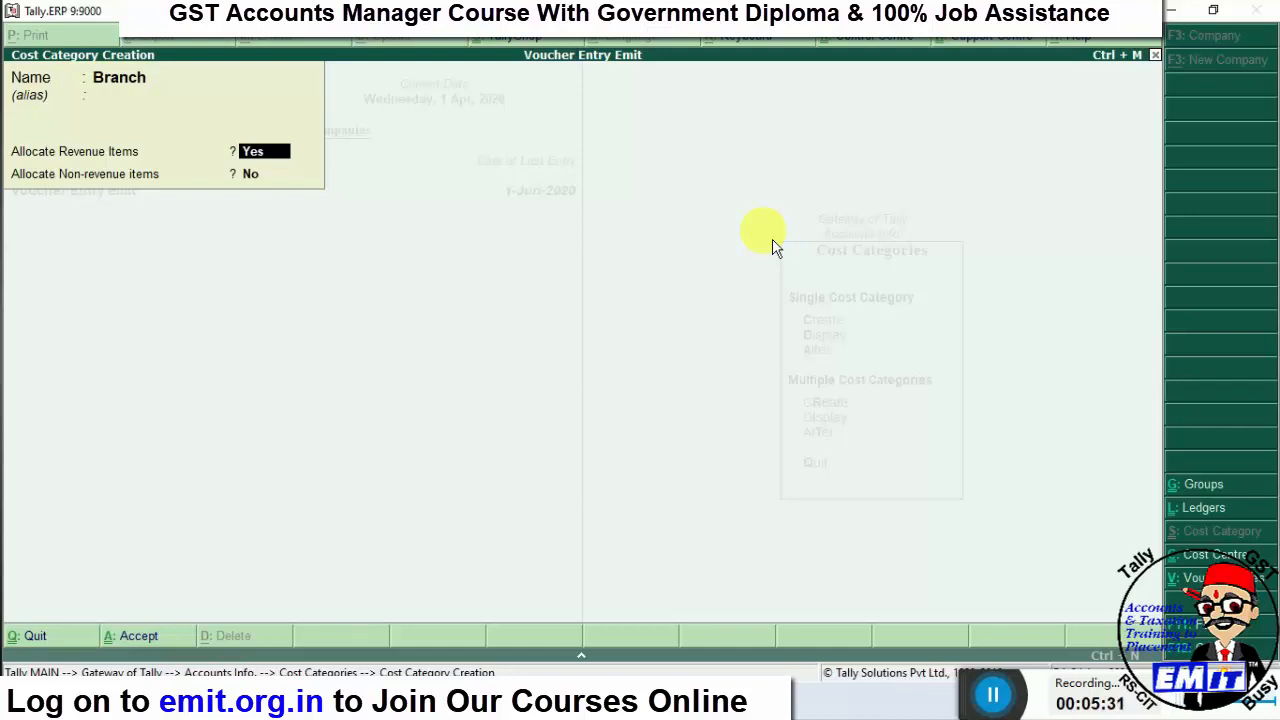
key(Return)
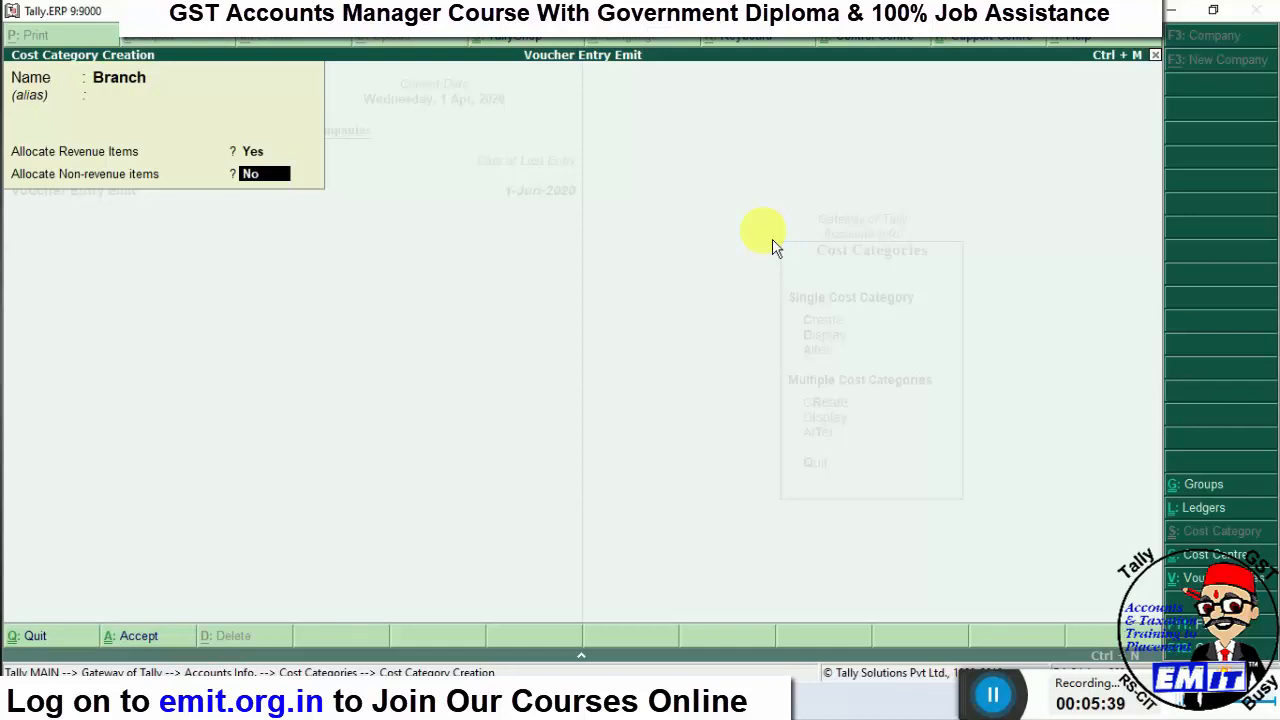
- Try to set both revenue and non-revenue item allocation to No for the Branch category
text(y)
key(BackSpace)
key(BackSpace)
text(n)
key(Return)
text(n)
key(Return)
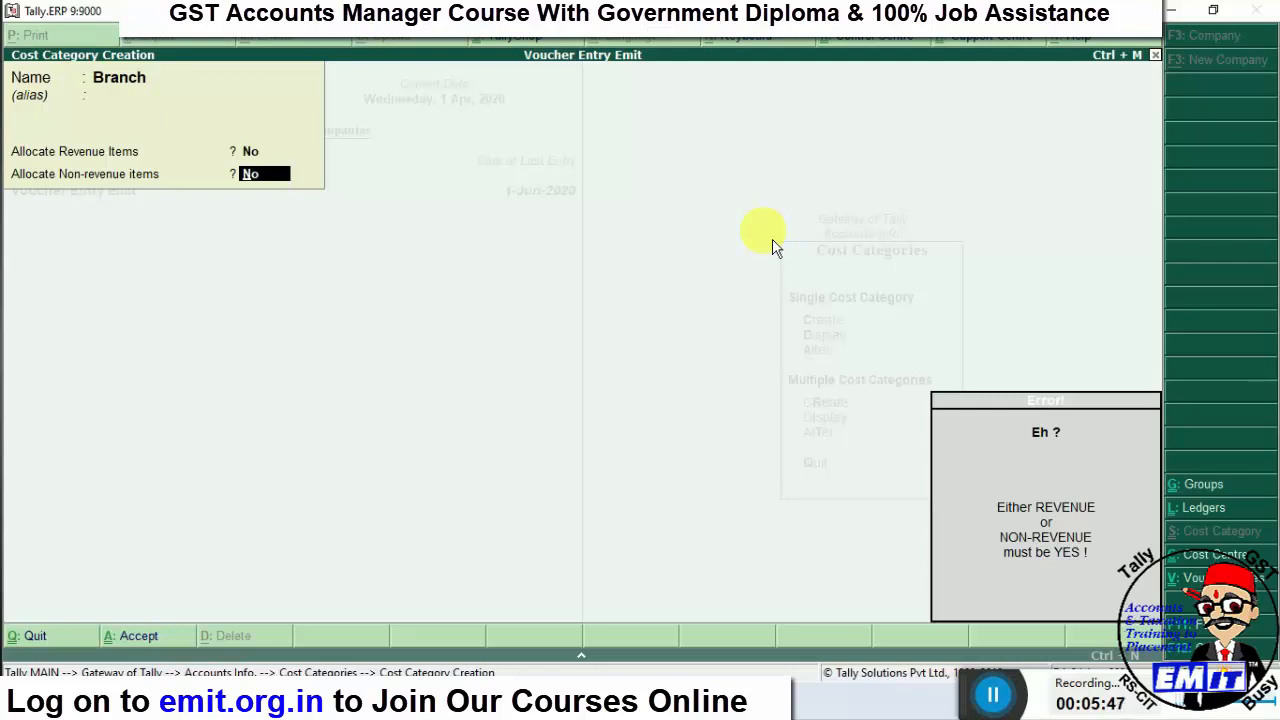
- Set Allocate Revenue Items to Yes and non-revenue items to No, and save the Branch cost category
key(BackSpace)
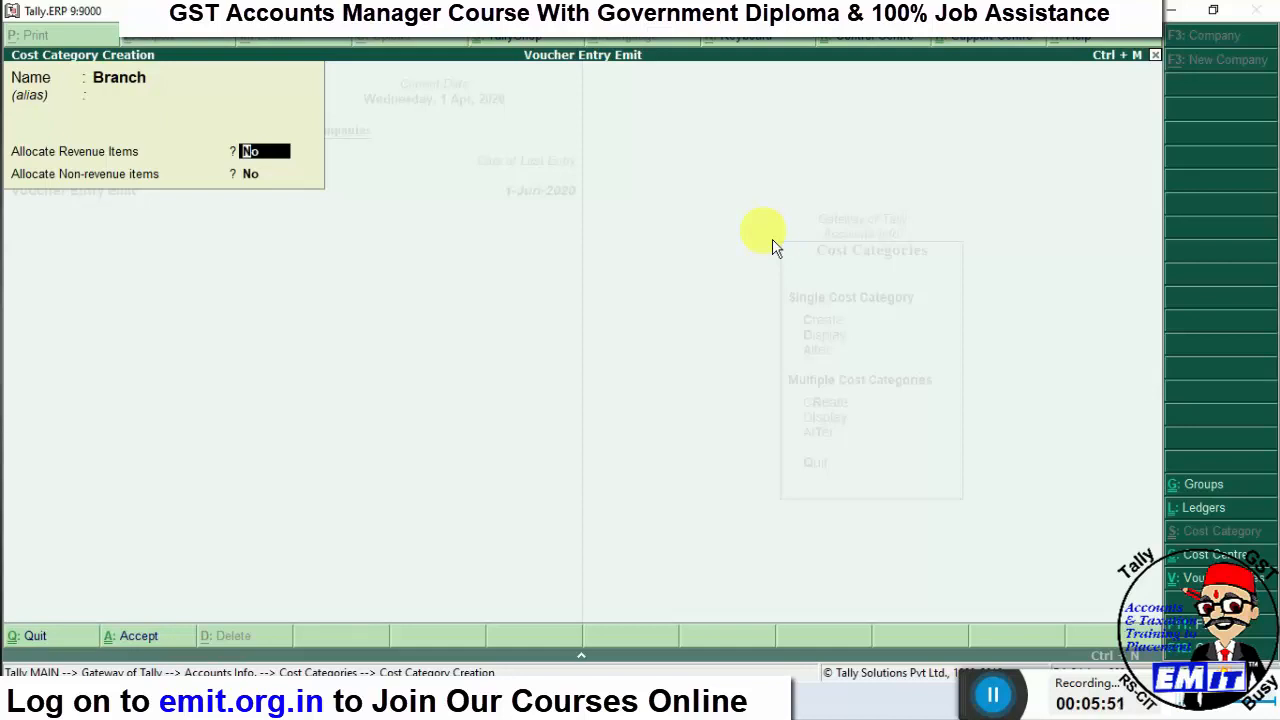
text(y)
key(Return)
key(Return)
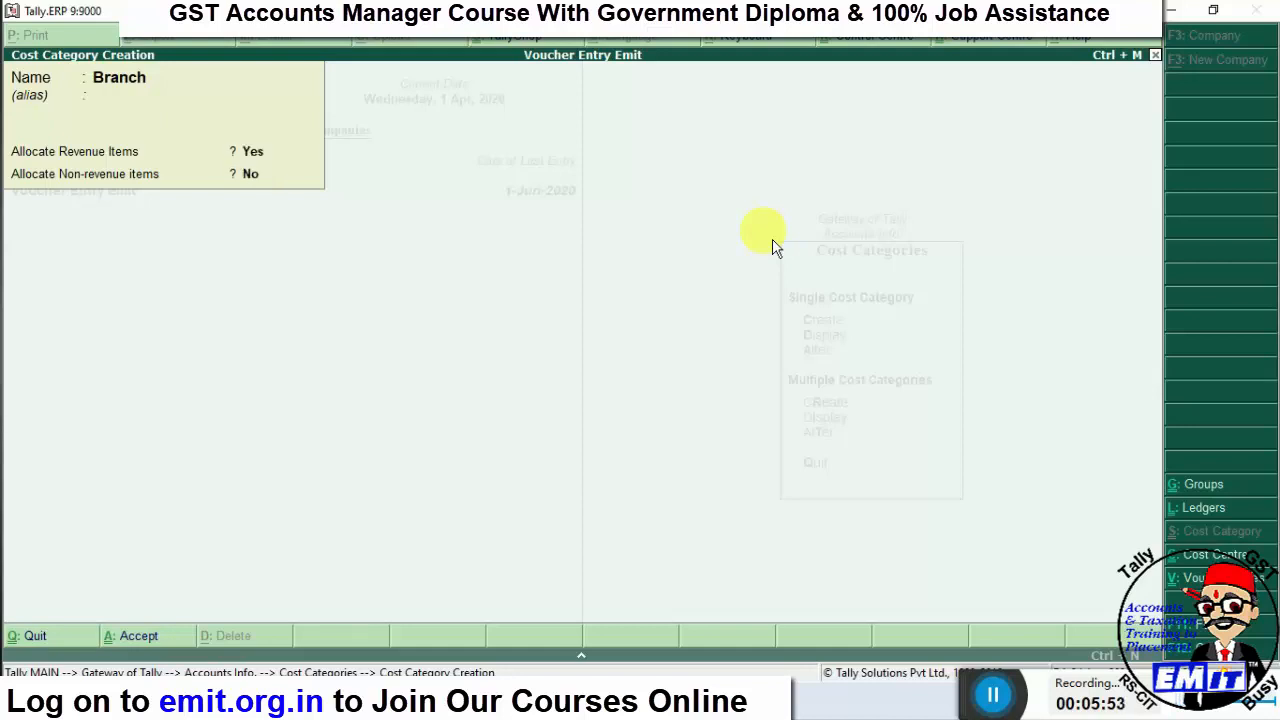
key(Return)
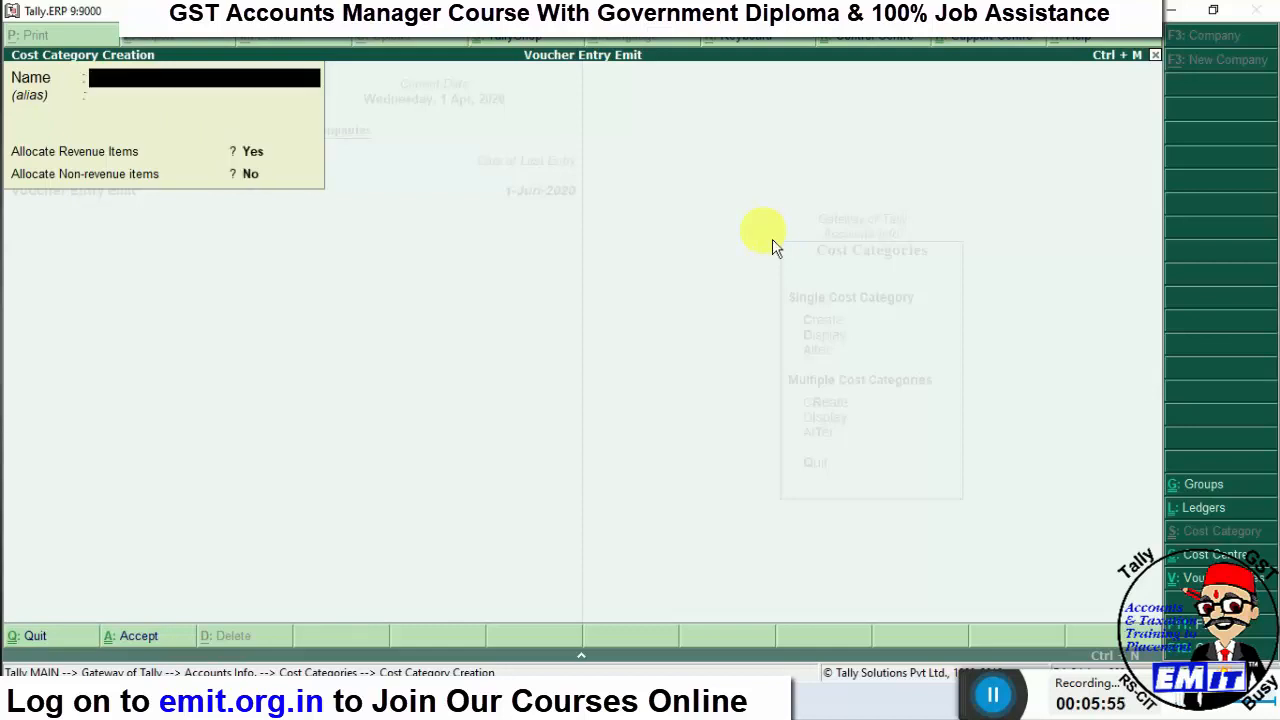
- Create a cost category named Sales Manager that allocates revenue items only, and leave cost category creation
text(Sales Man)
text(r)
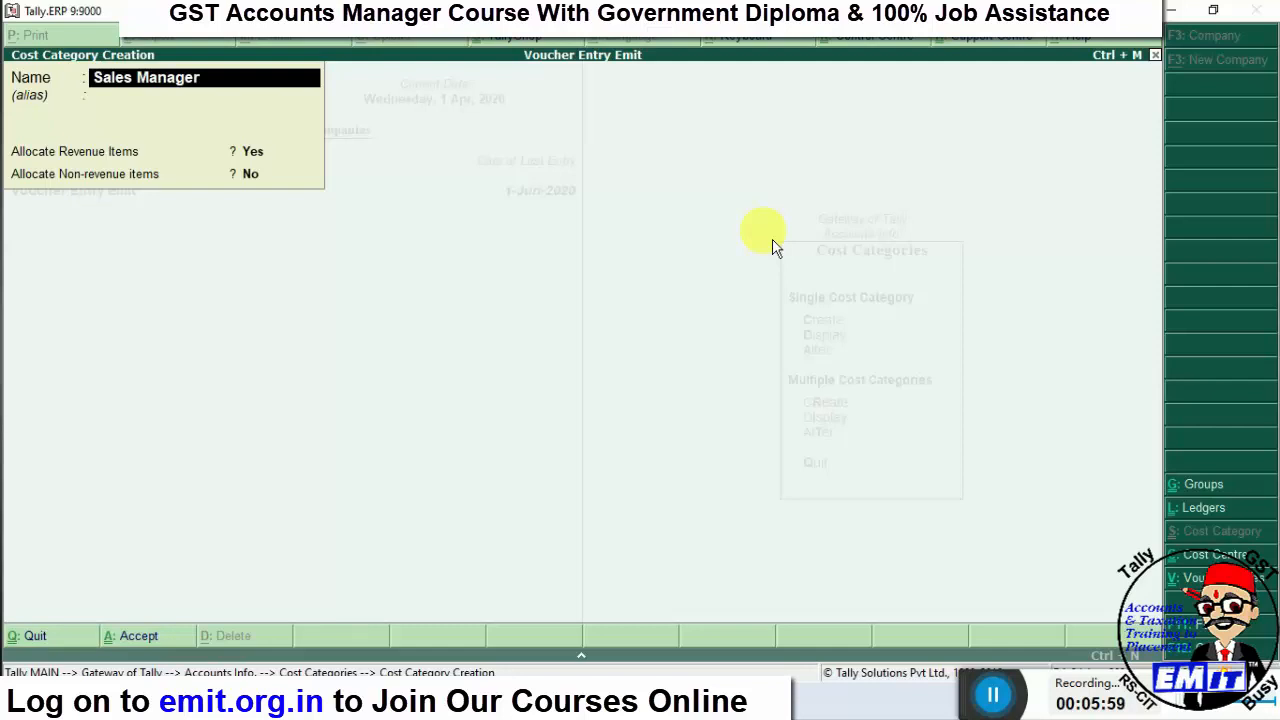
key(Return)
key(Return)
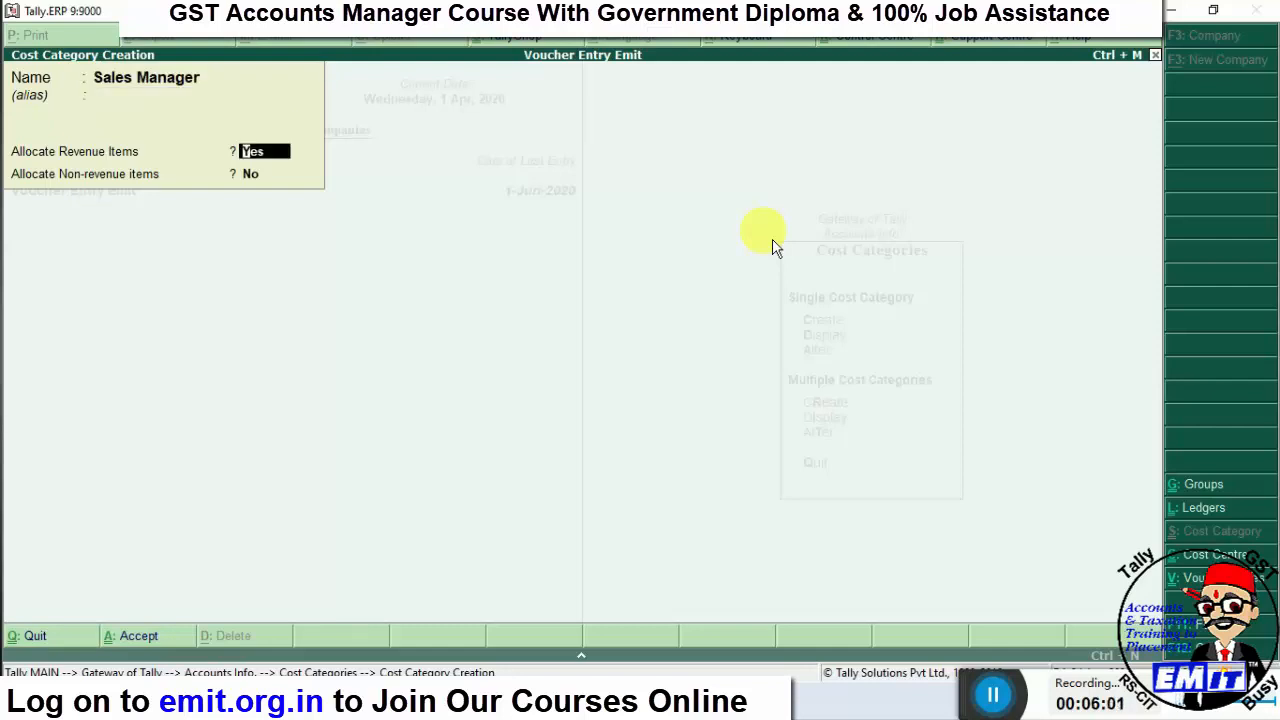
key(Return)
key(Return)
key(Return)
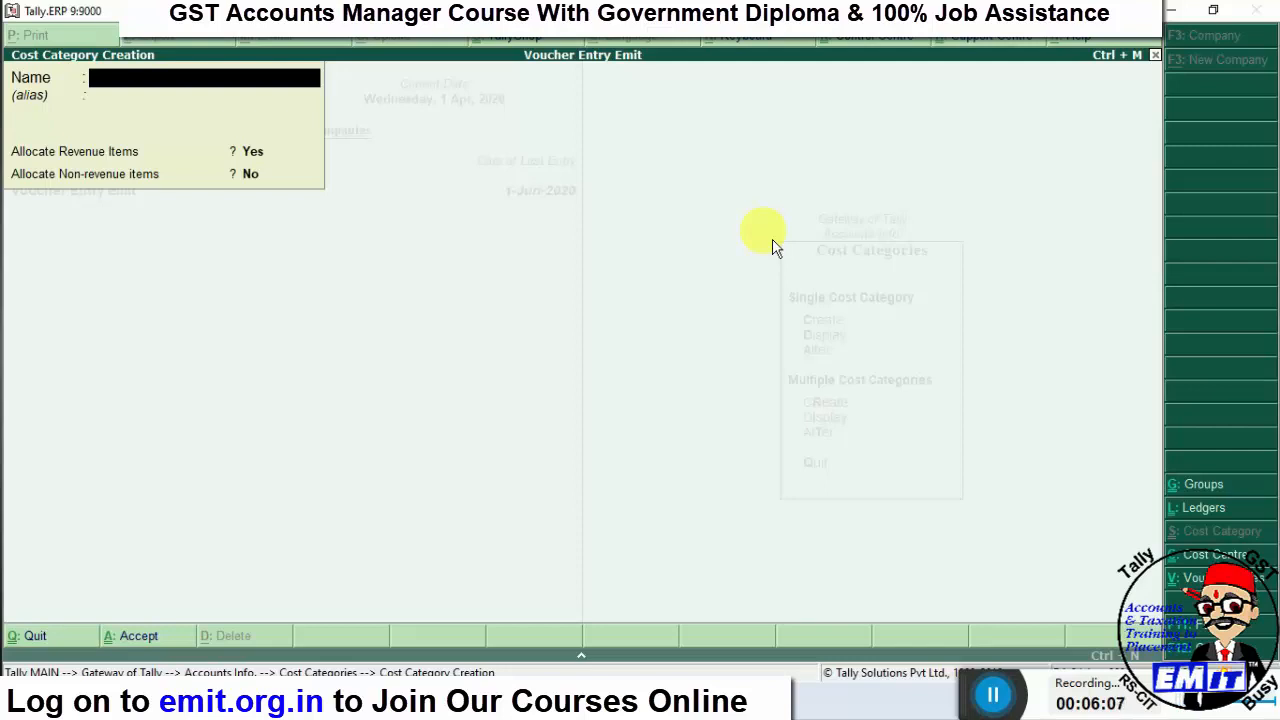
key(Escape)
key(Return)
- Review the list of cost categories, and return to the accounts masters
key(Down)
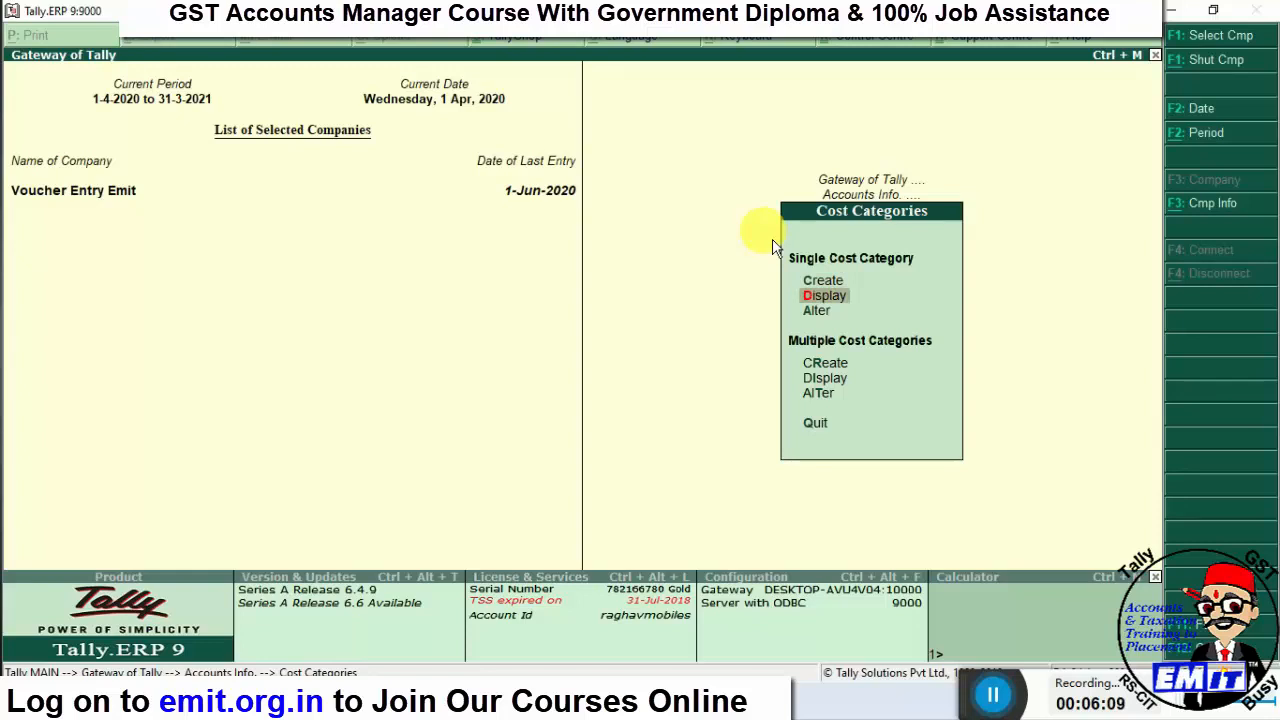
key(Return)
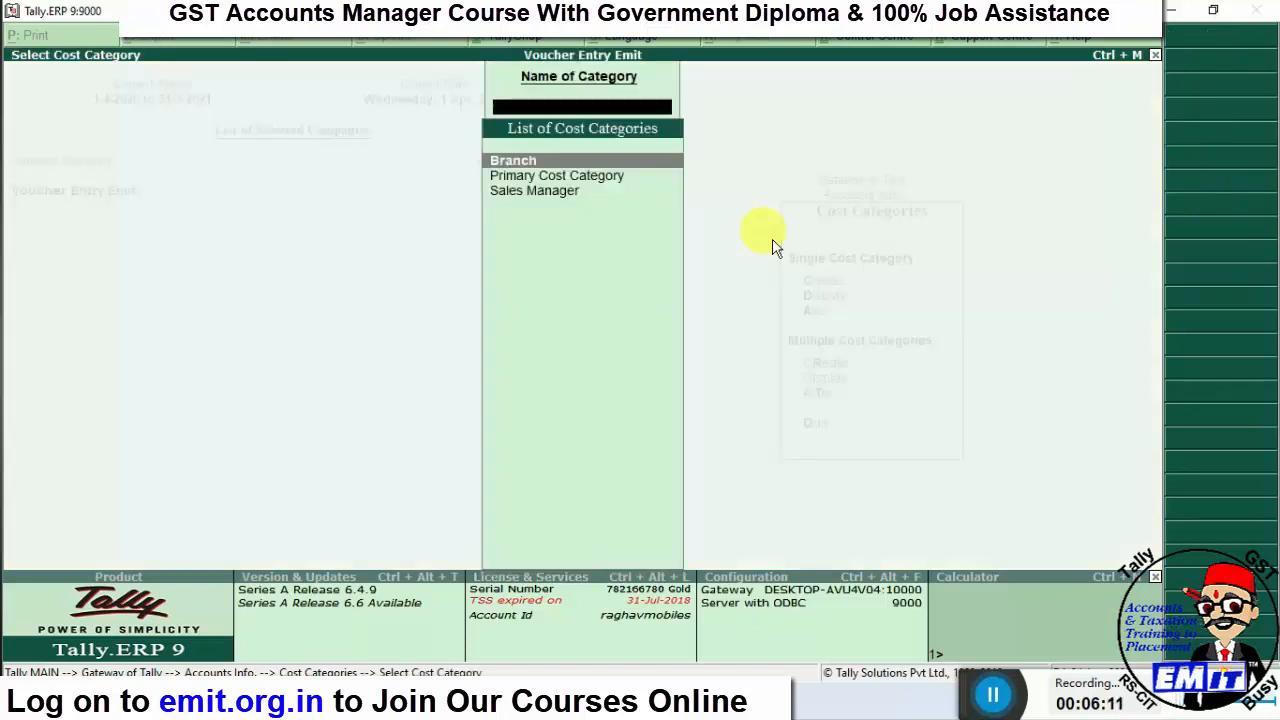
key(Down)
key(Down)
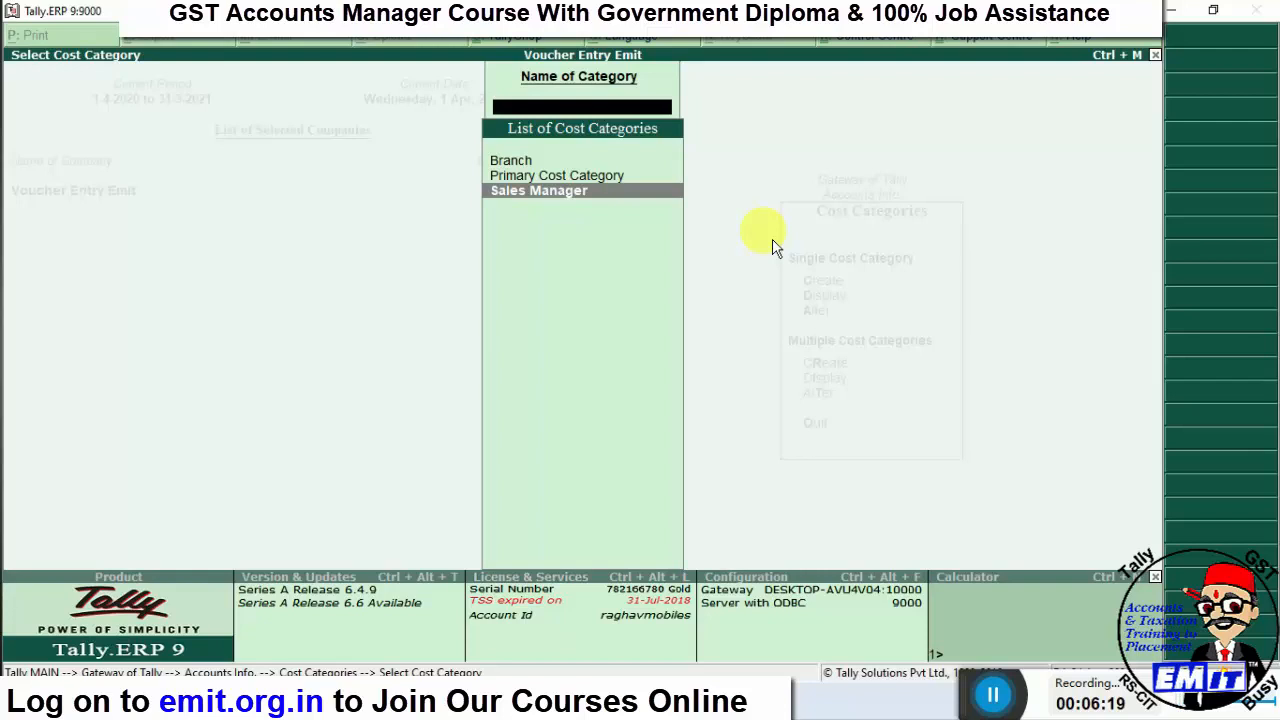
key(Up)
key(Up)
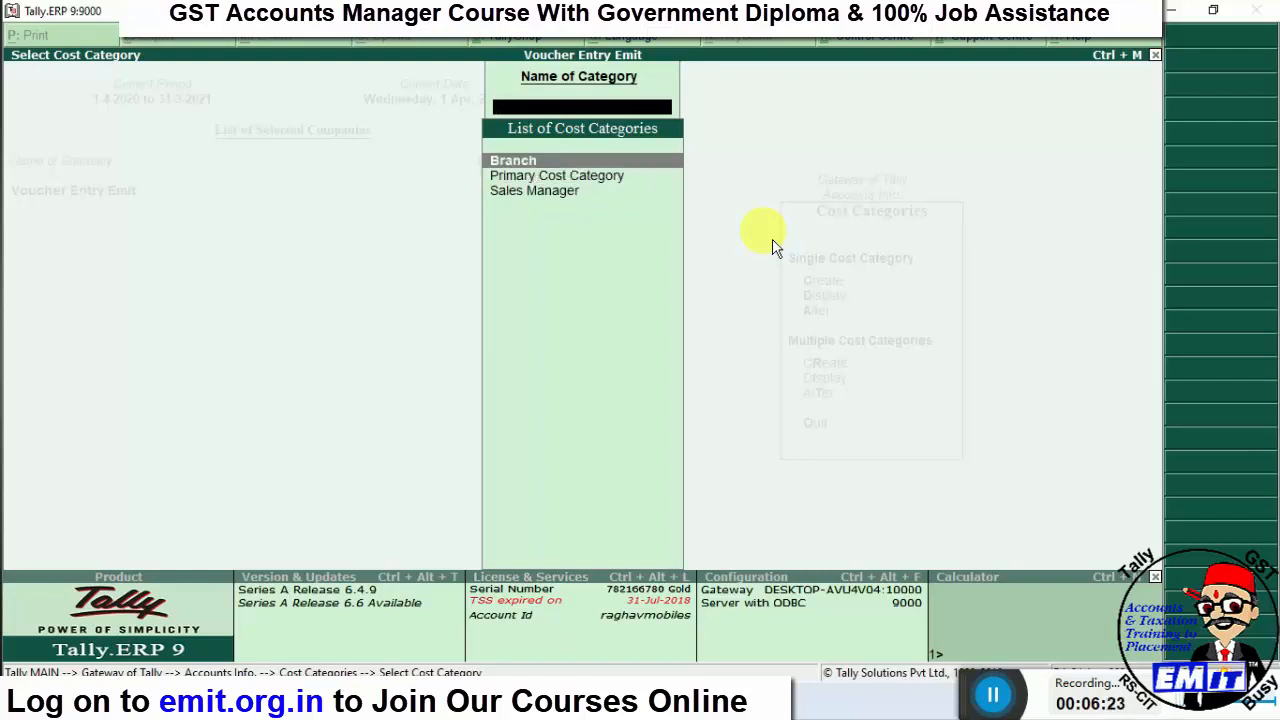
key(Escape)
key(Escape)
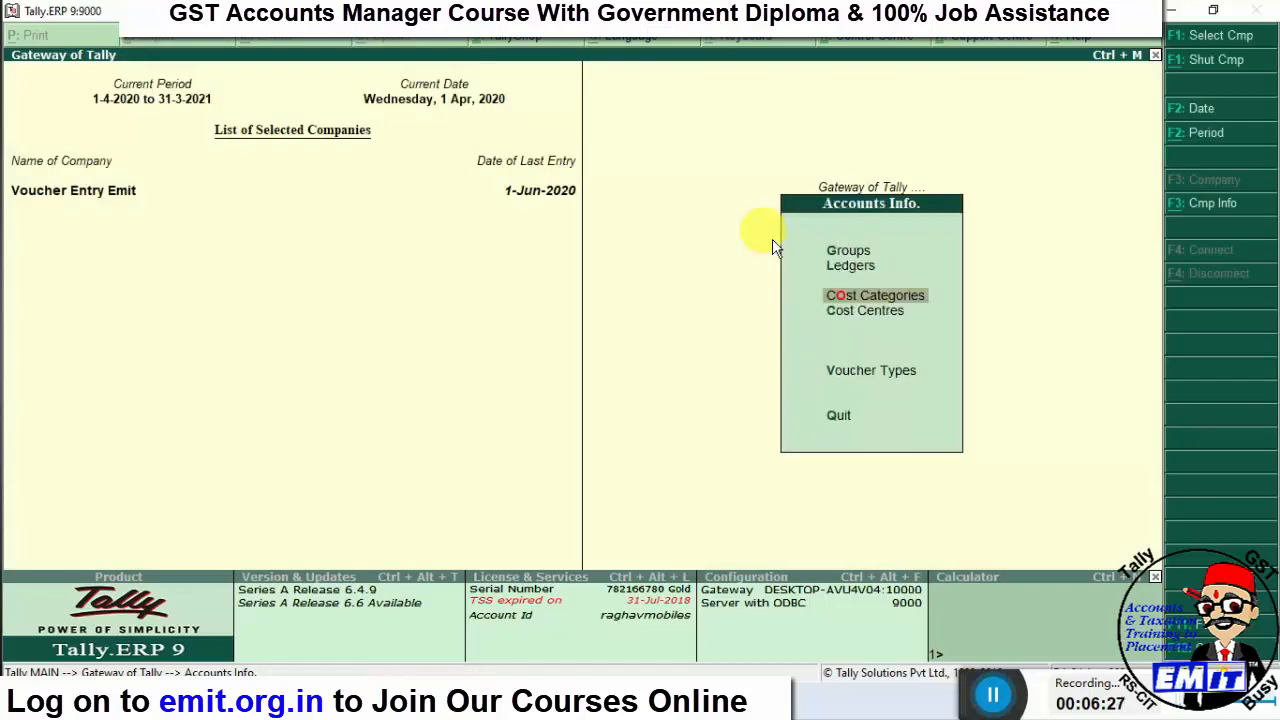
- Create a single cost centre named Alwar in the Branch category, placed under Primary
key(Down)
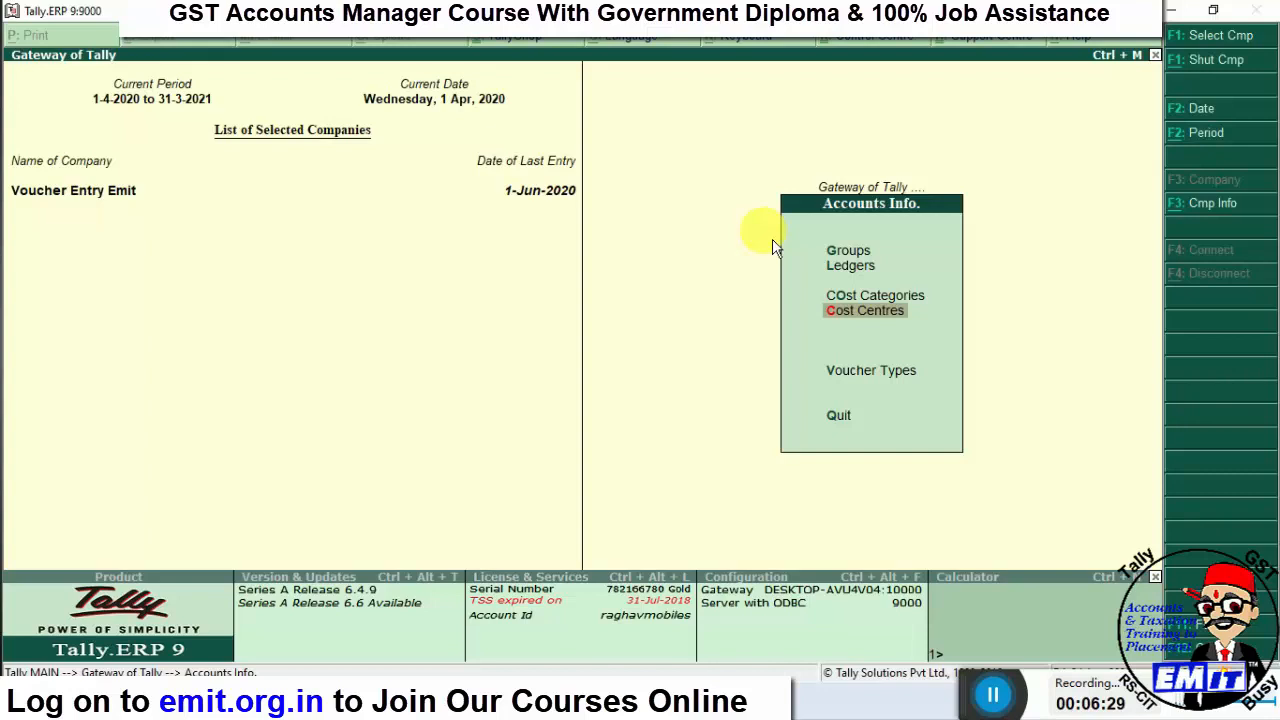
key(Return)
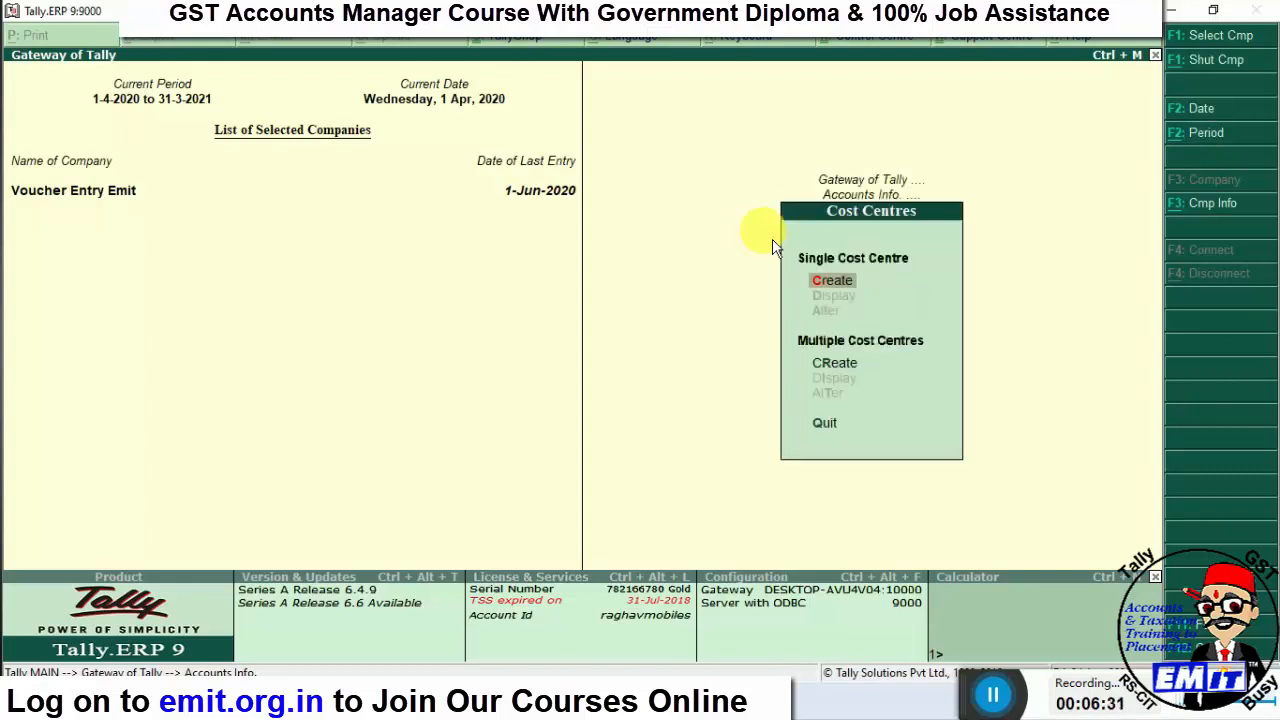
key(Down)
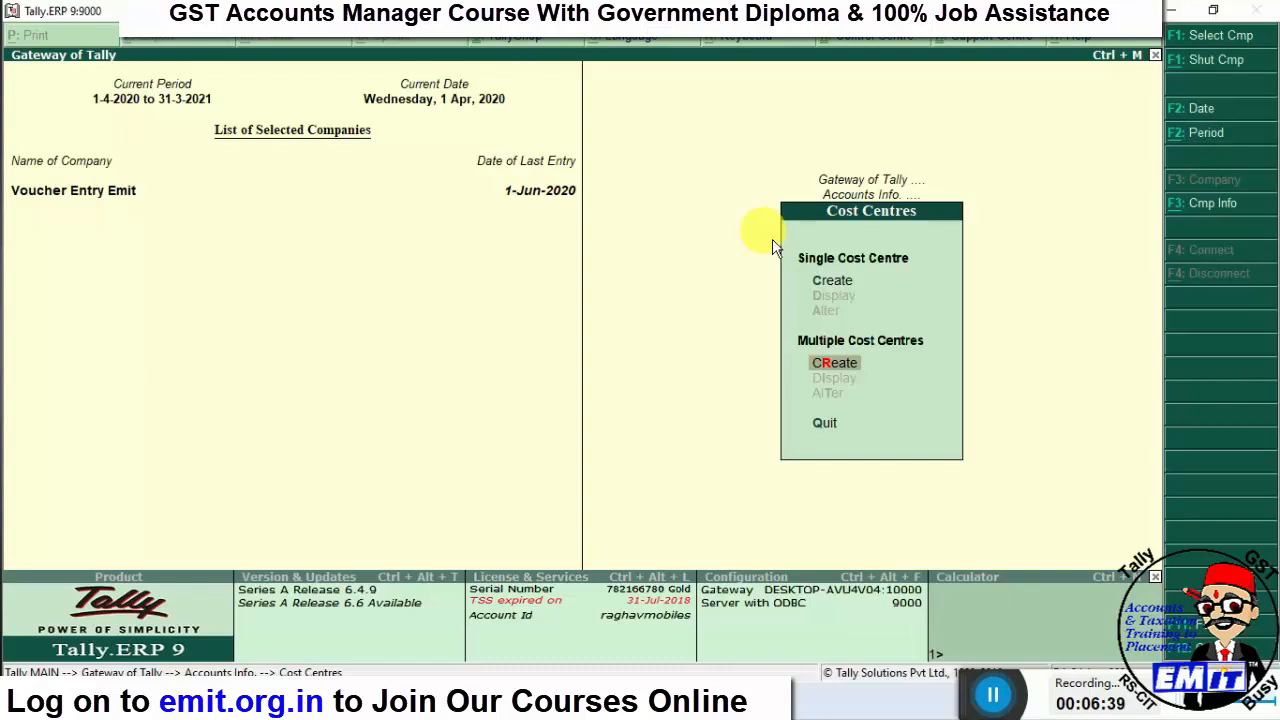
key(Up)
key(Up)
key(Down)
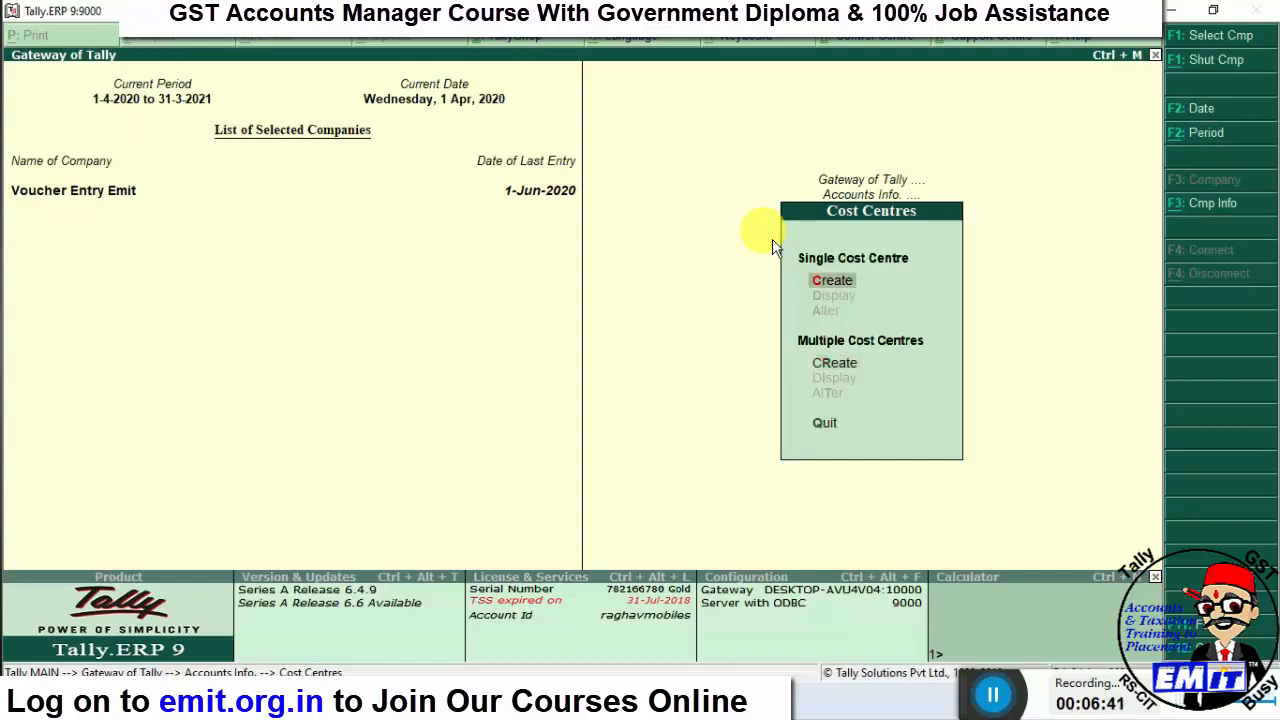
key(Return)
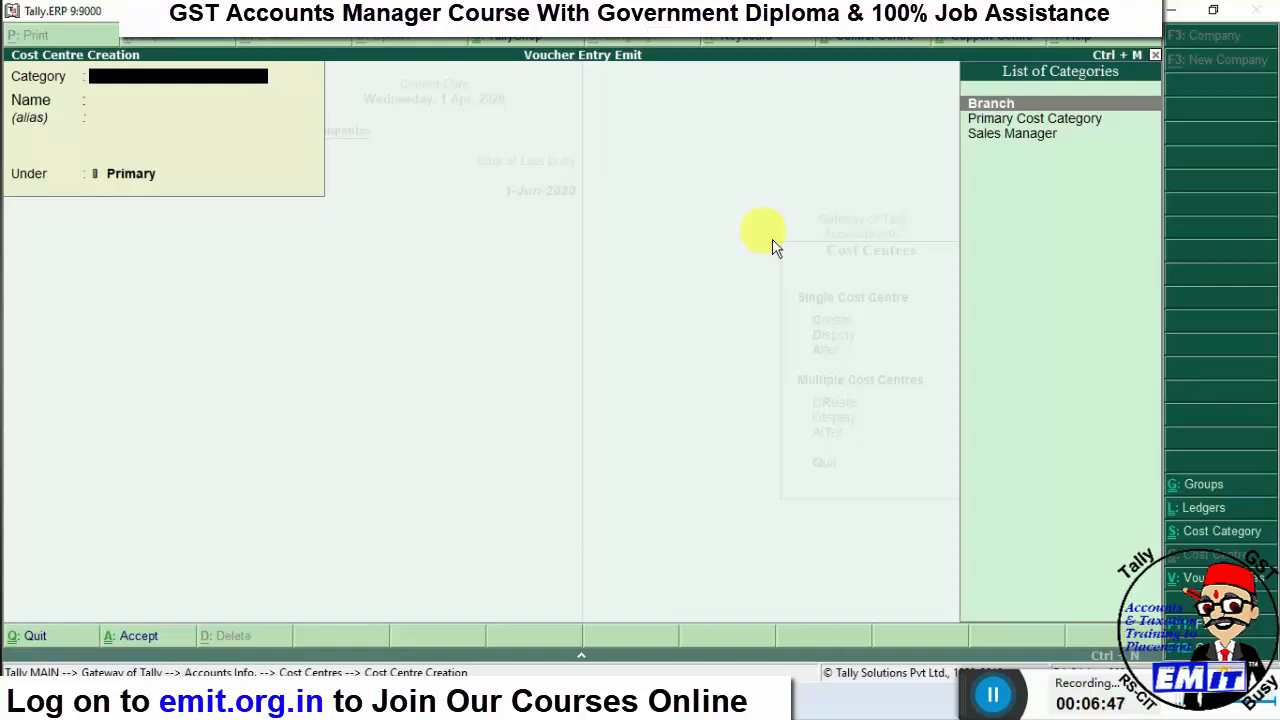
key(Return)
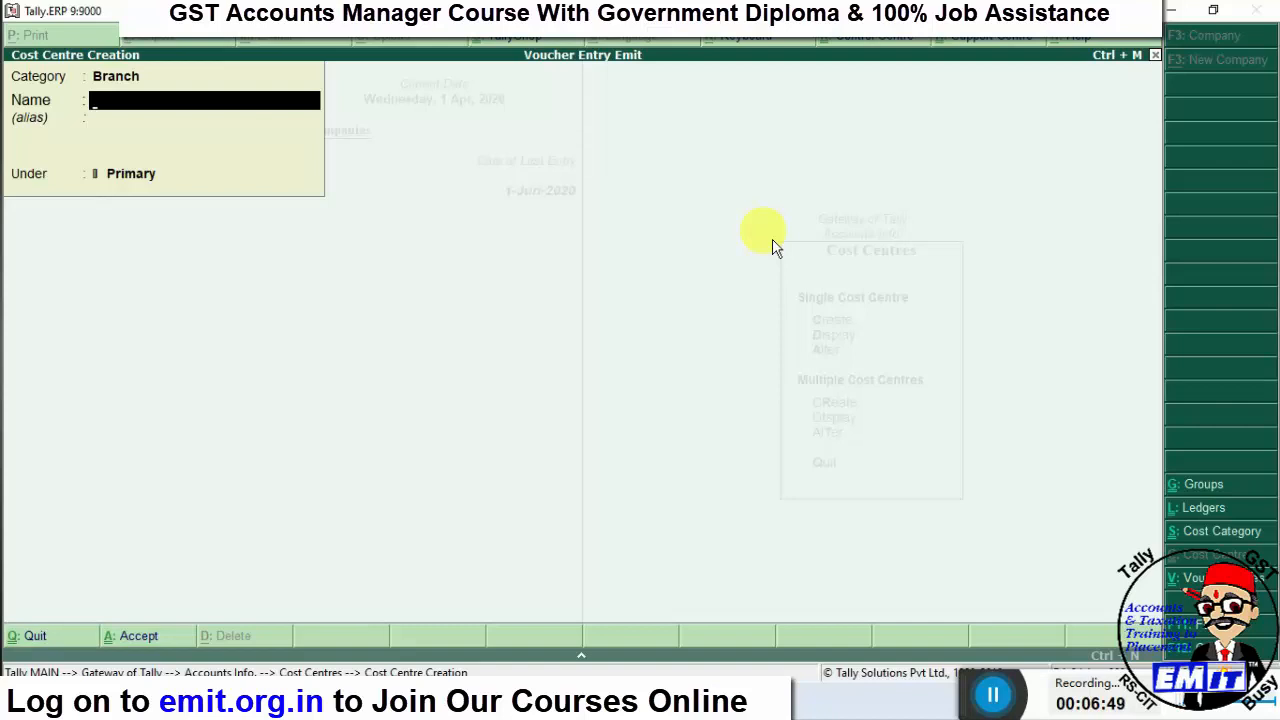
text(Alwar)
key(Return)
key(Return)
key(Return)
key(Return)
- Create a cost centre named Bhiwadi in the Branch category, placed under Primary
text(Bhiwadi)
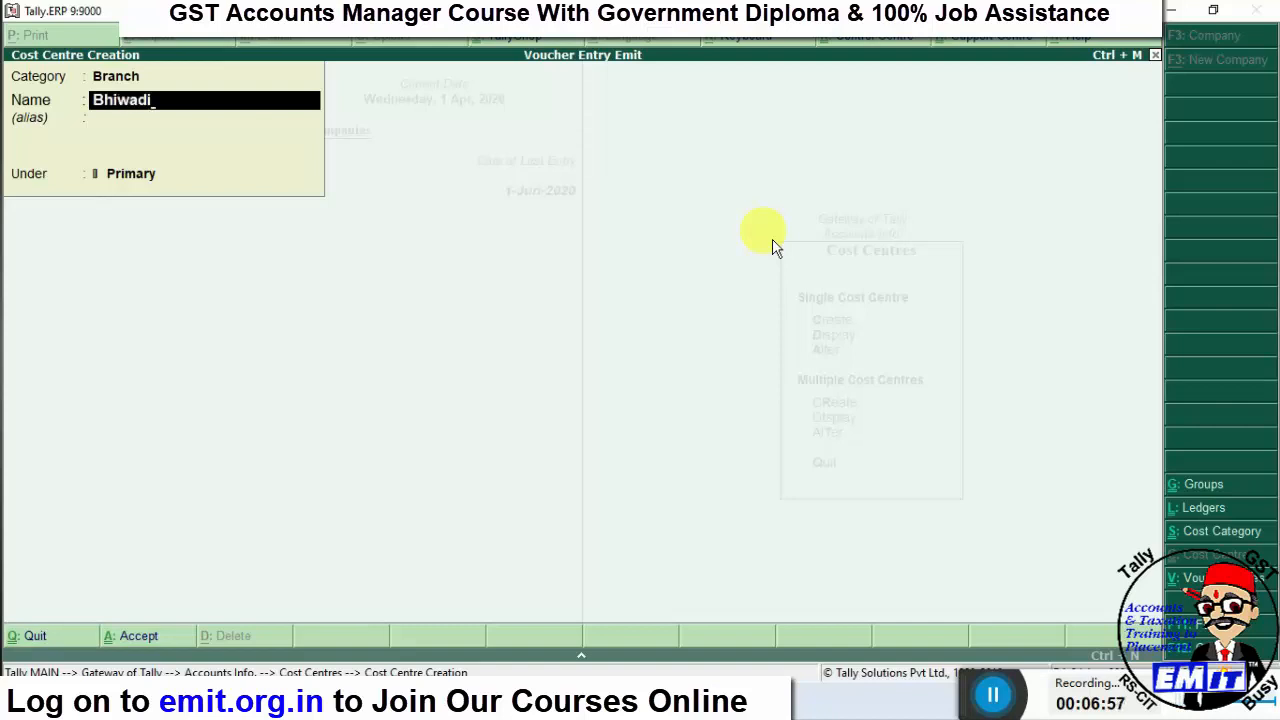
key(Return)
key(Return)
key(Return)
key(Return)
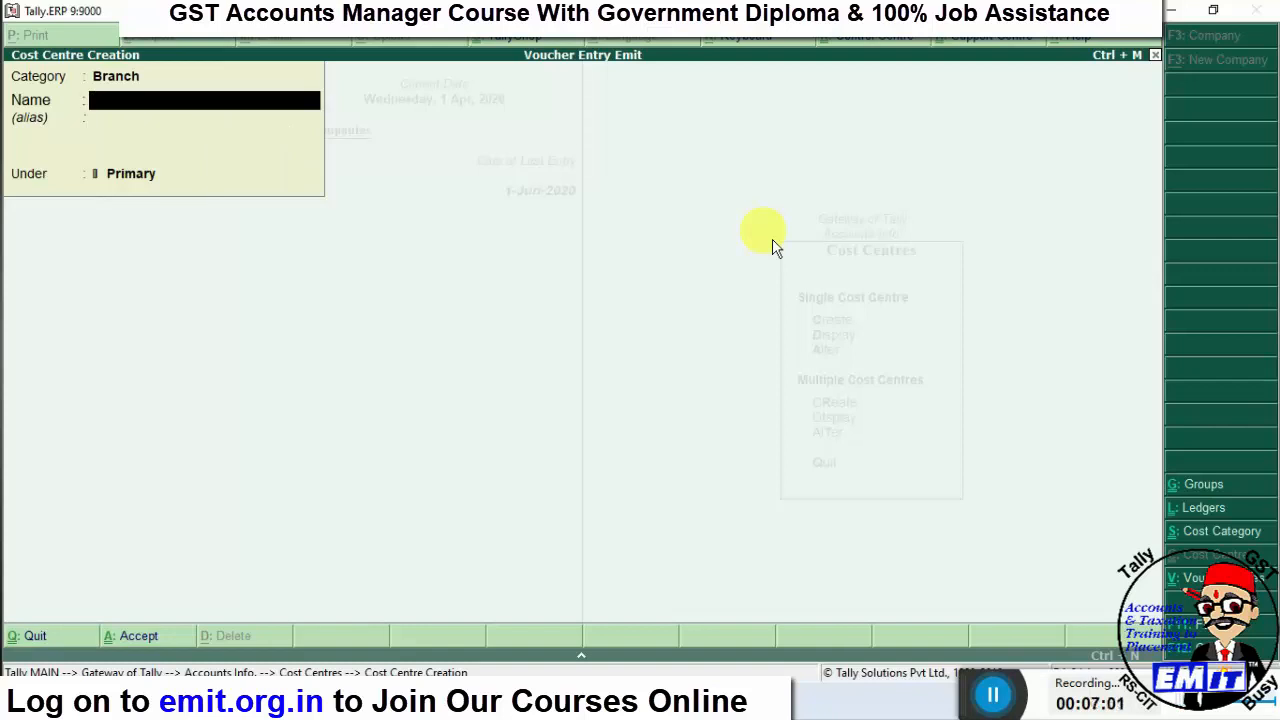
- Create a cost centre named Jaipur in the Branch category, placed under Primary
text(Jaipur)
key(Return)
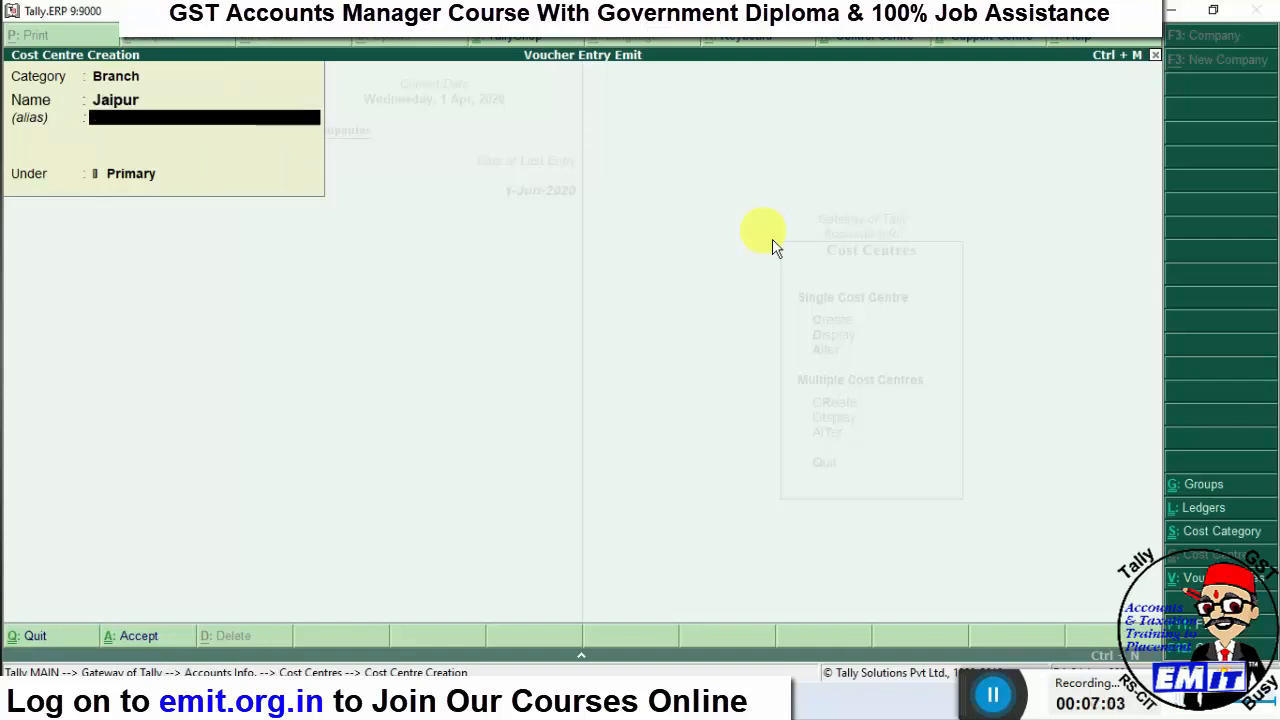
key(Return)
key(Return)
key(Return)
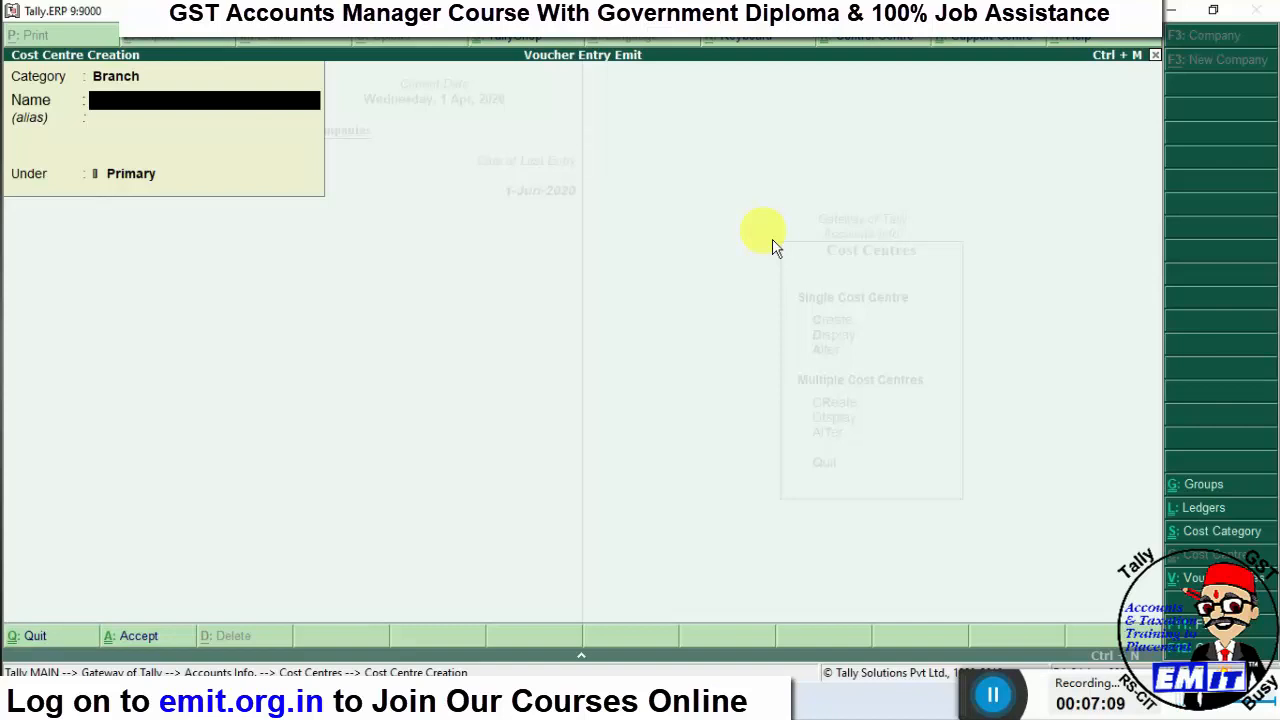
- Switch the category to Sales Manager and create a cost centre named Mr A under Primary
key(BackSpace)
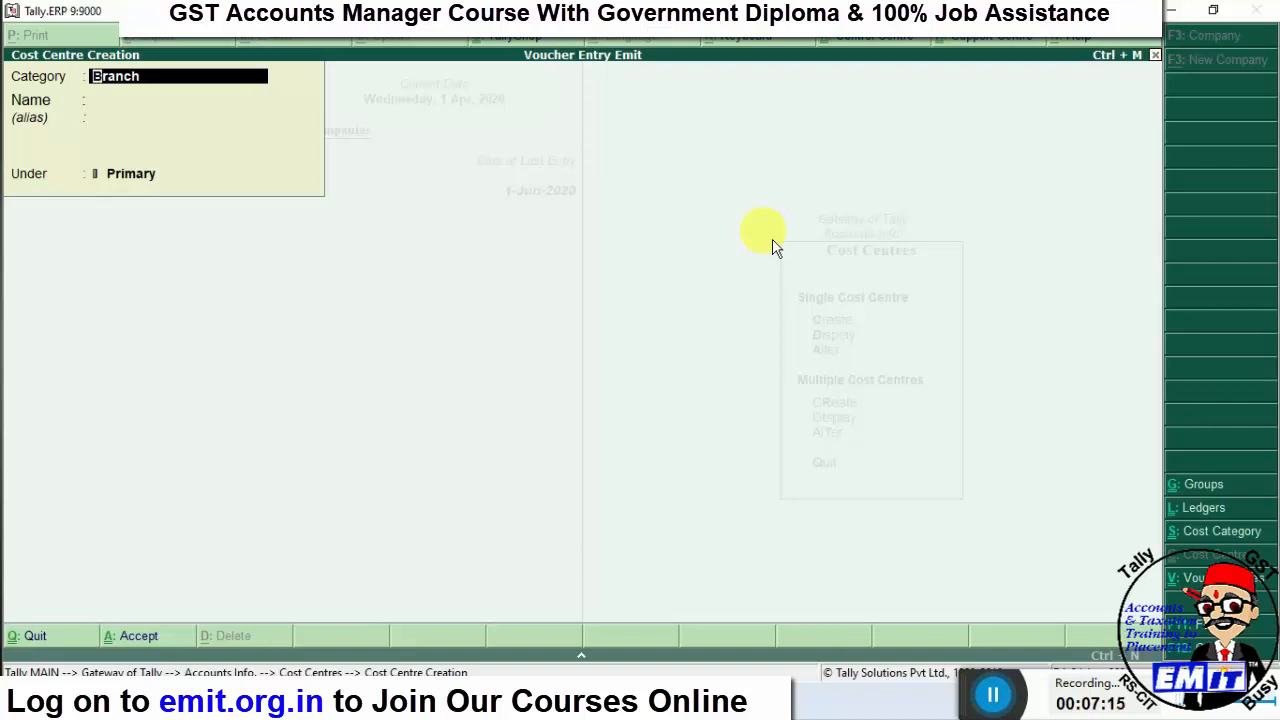
key(BackSpace)
key(Down)
key(Down)
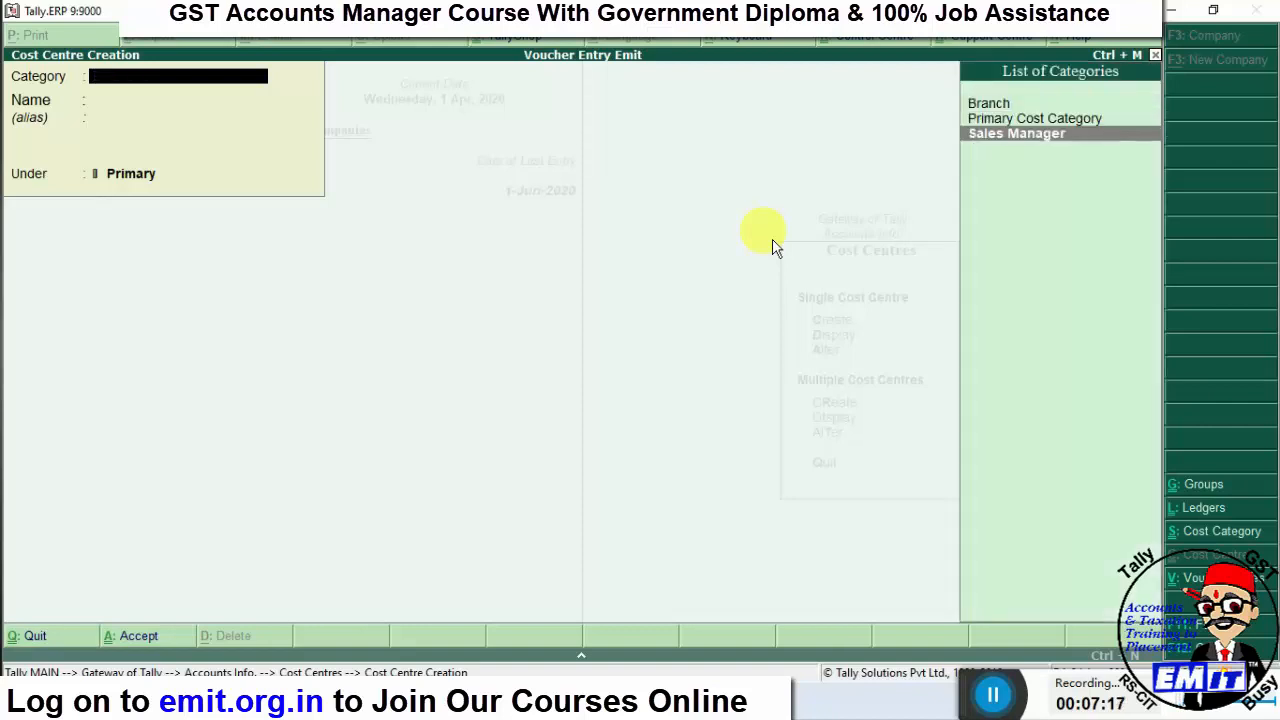
key(Return)
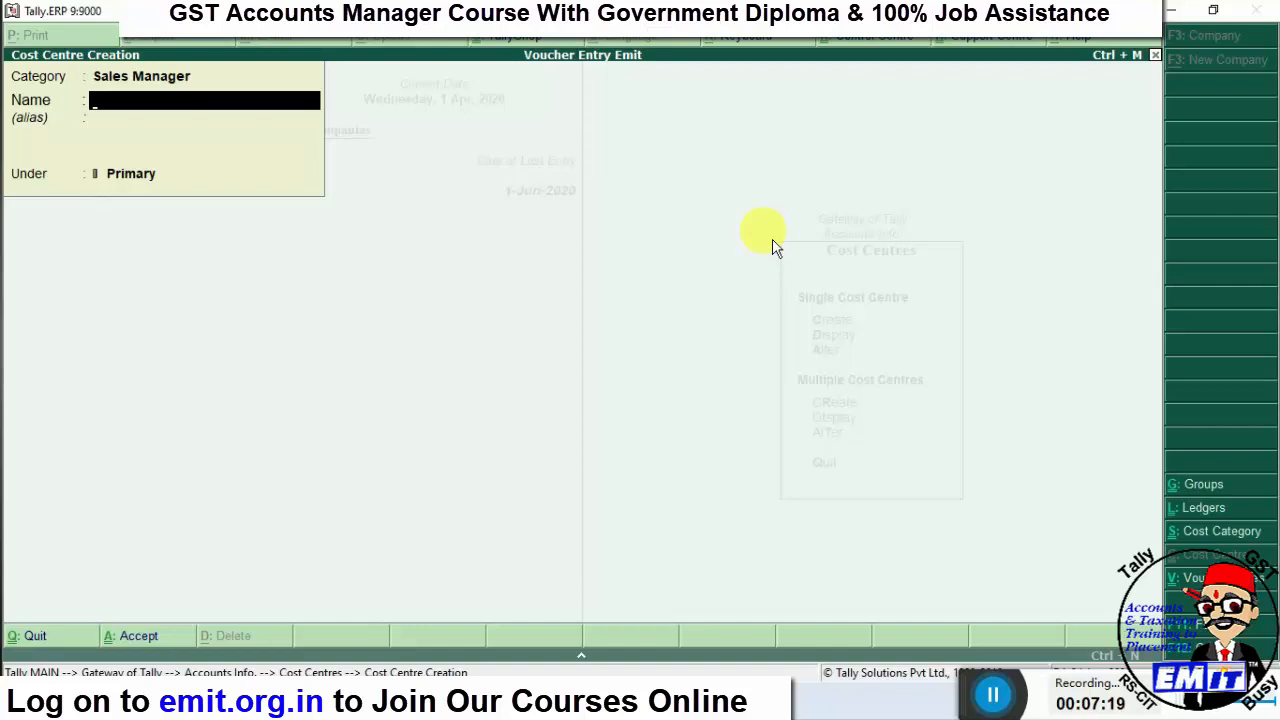
text(Mr A)
key(Return)
key(Return)
key(Return)
key(Return)
- Create a cost centre named Mr B in the Sales Manager category, and return to the accounts masters
text(Mr b)
key(Return)
key(Return)
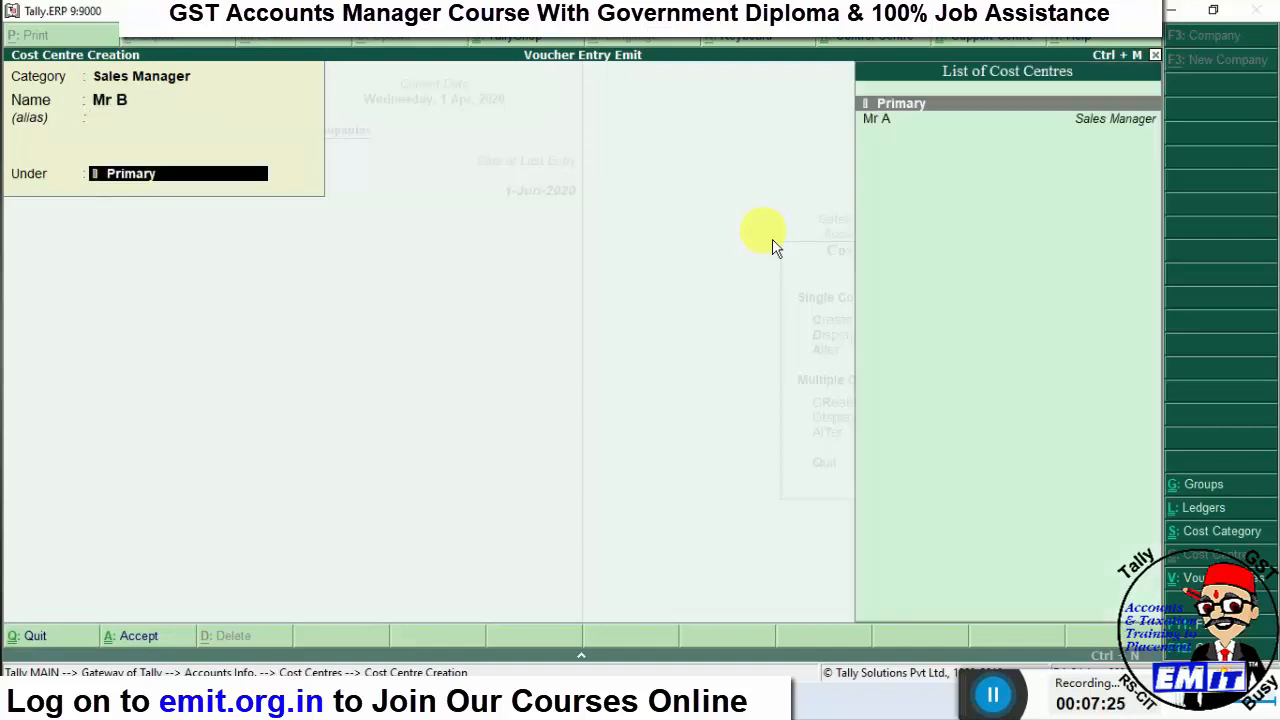
key(Return)
key(Return)
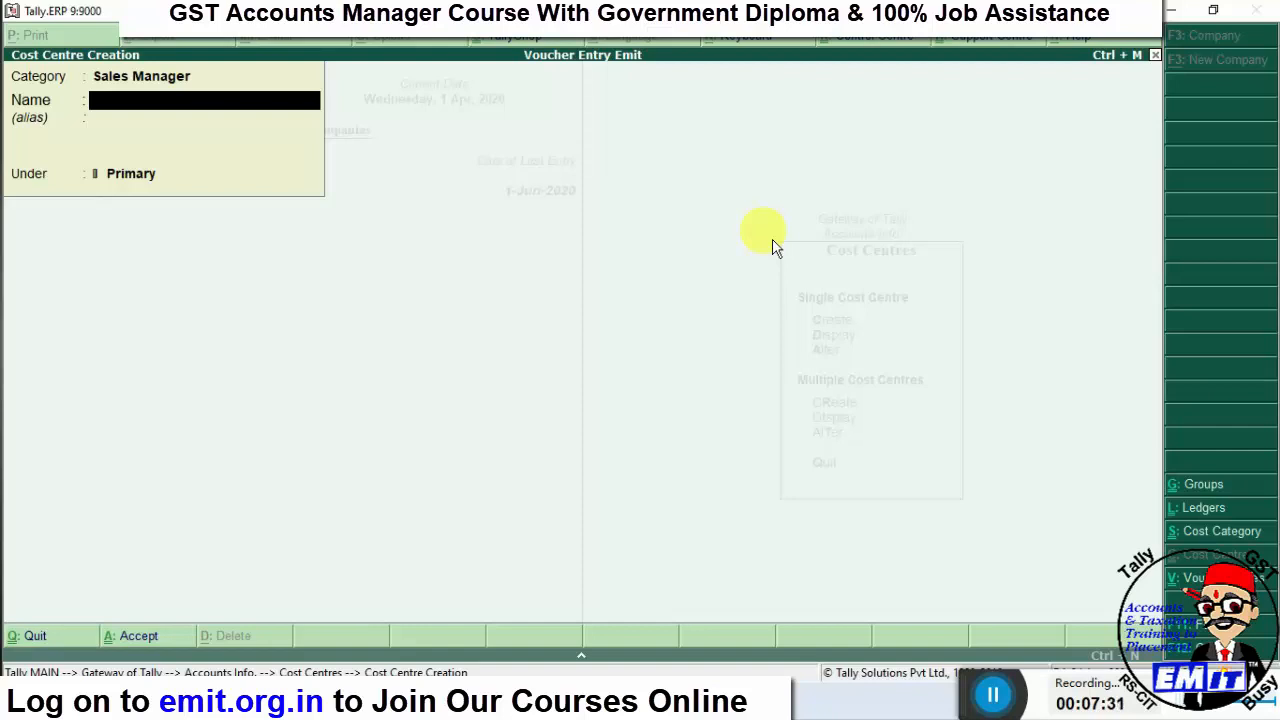
key(Escape)
key(Return)
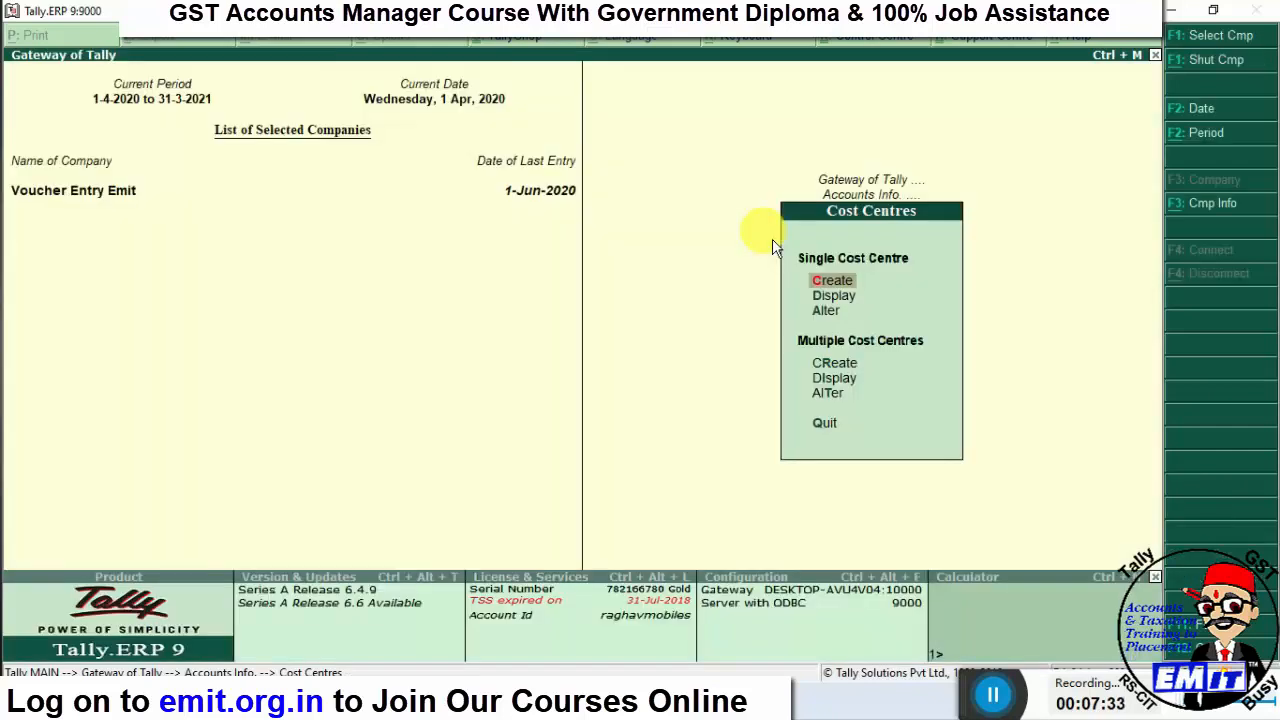
key(Escape)
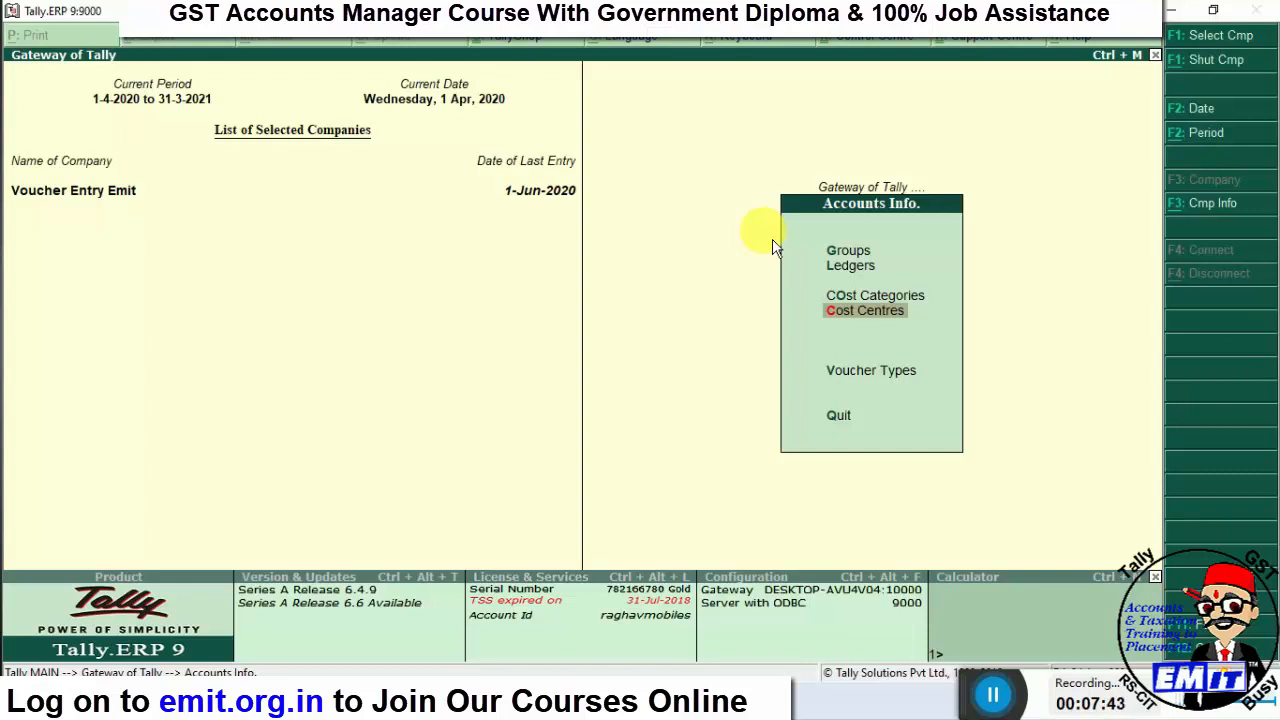
- Start a receipt voucher with Cash as the account and Commission Rec as the ledger in the particulars
key(Escape)
key(Down)
key(Down)
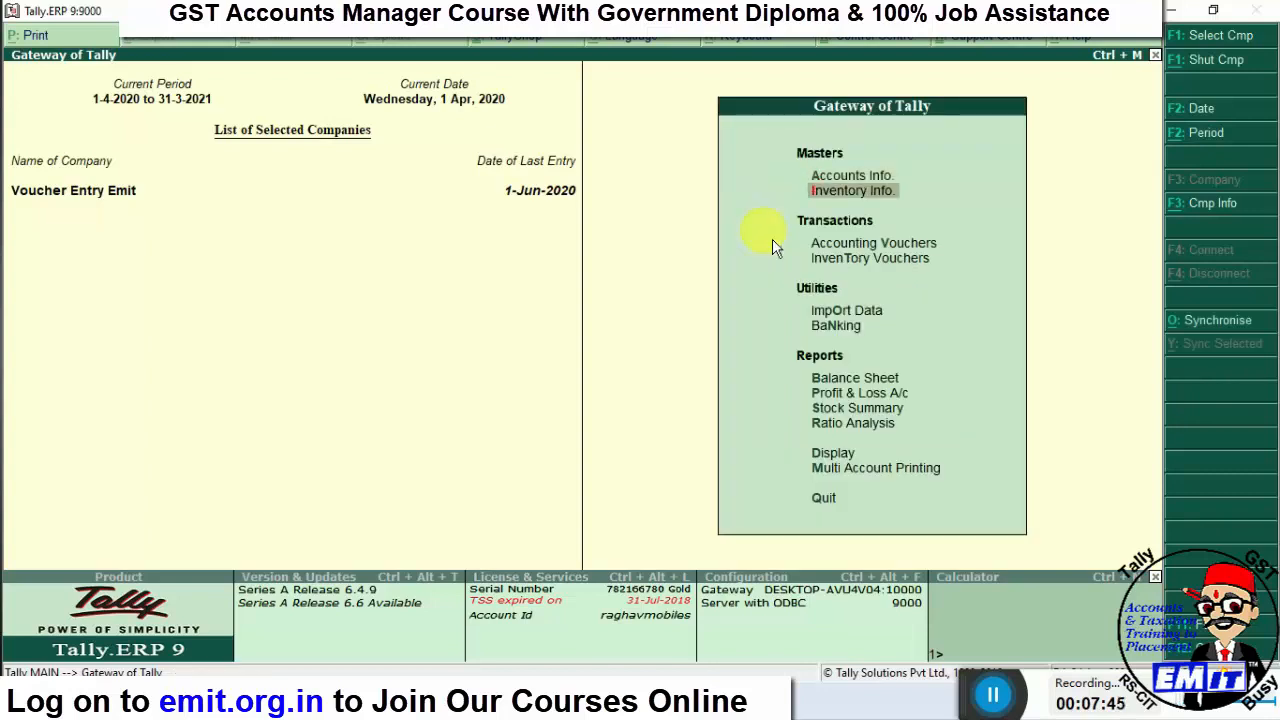
key(Return)
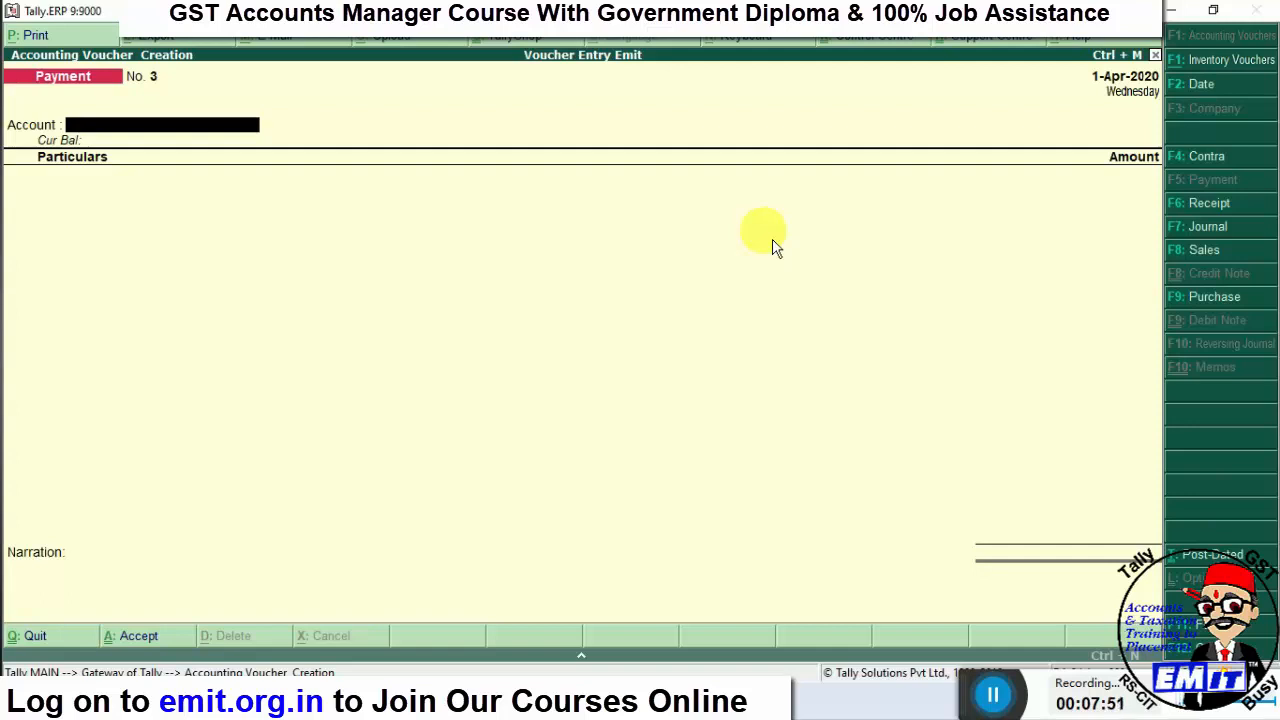
key(F6)
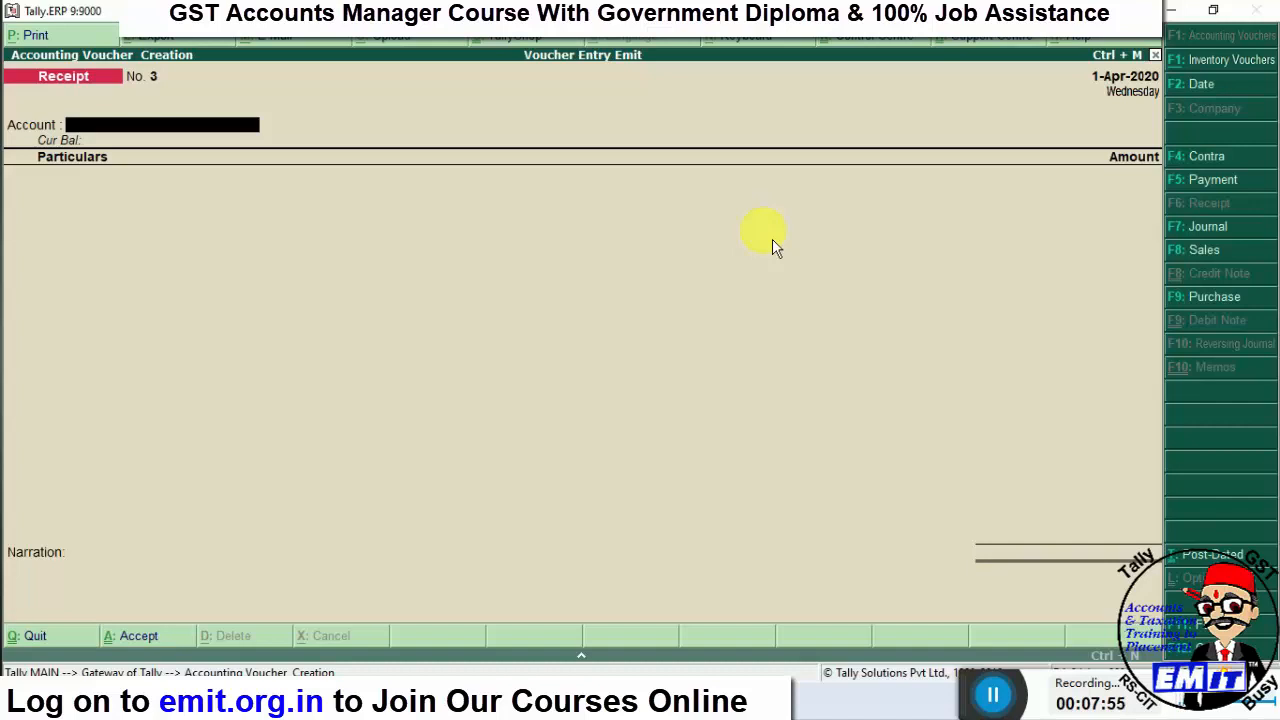
text(Cash)
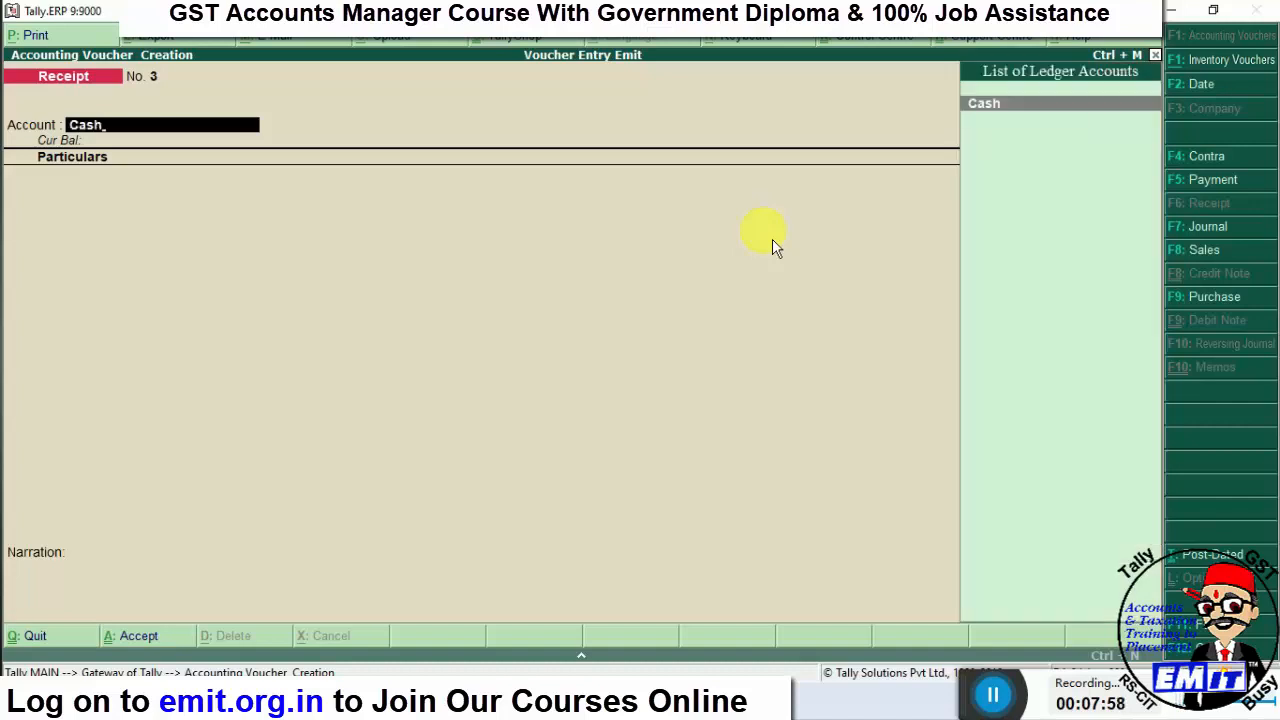
key(Return)
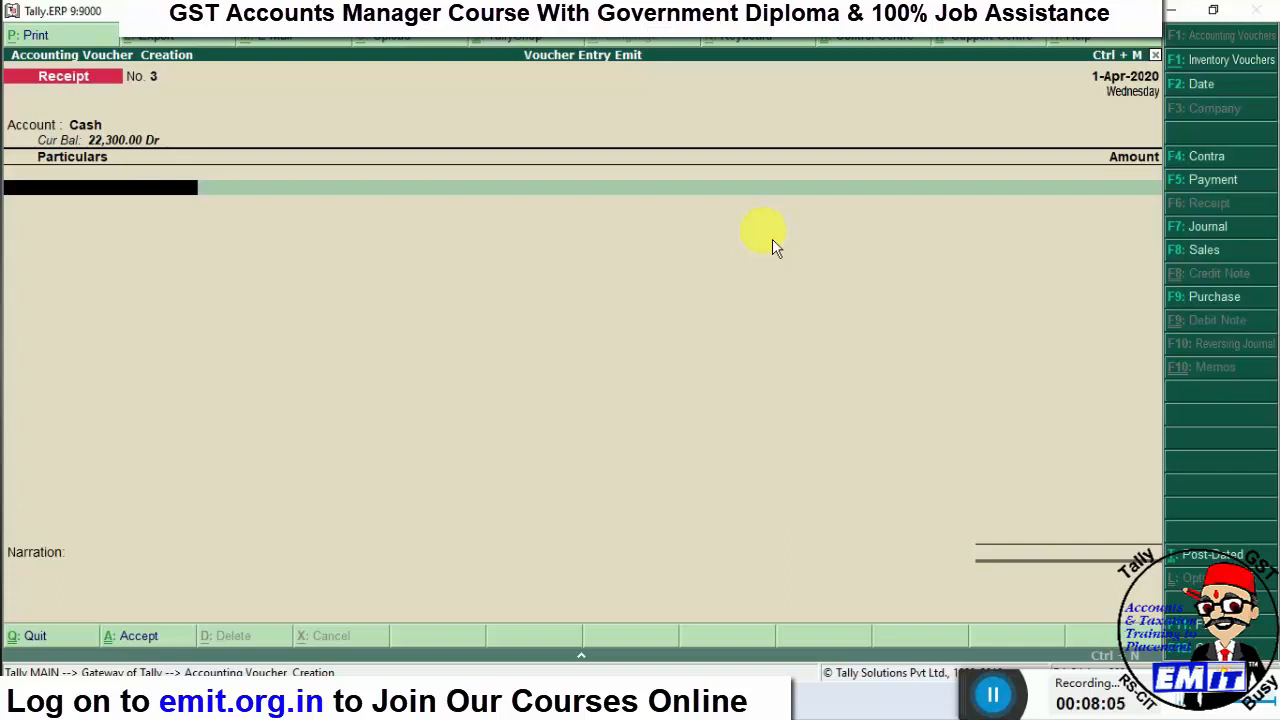
text(Comm)
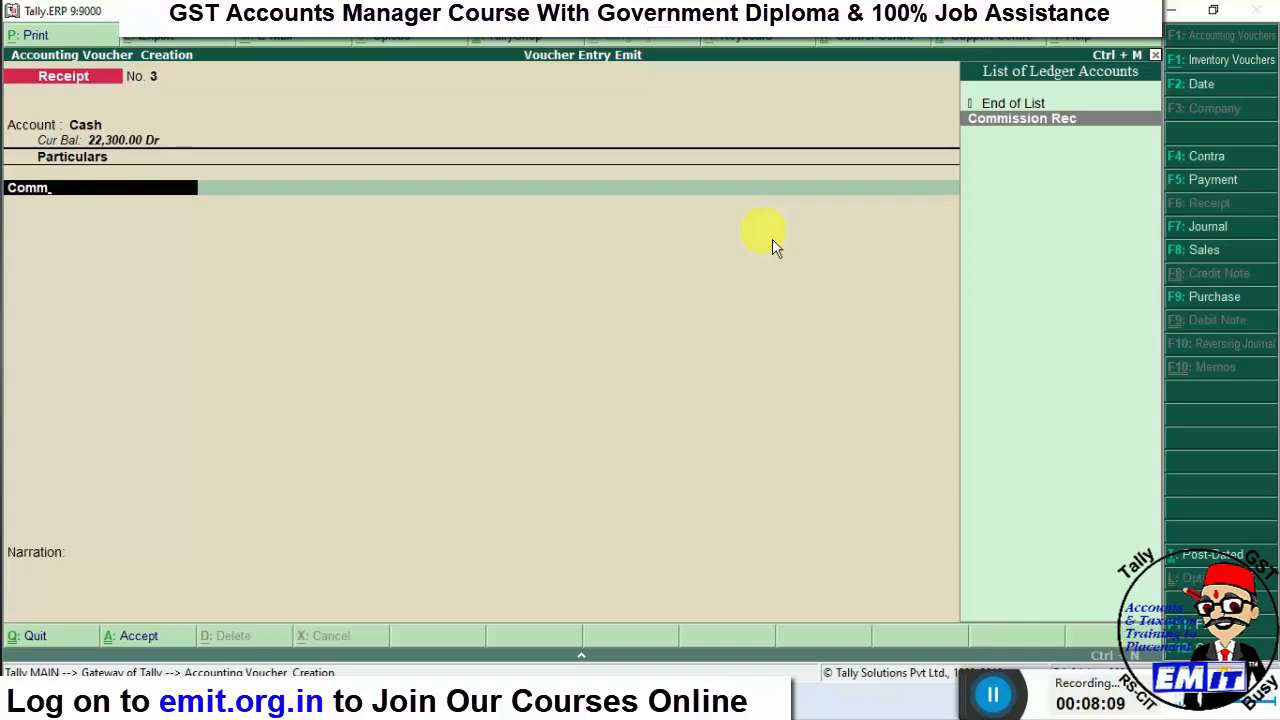
key(Return)
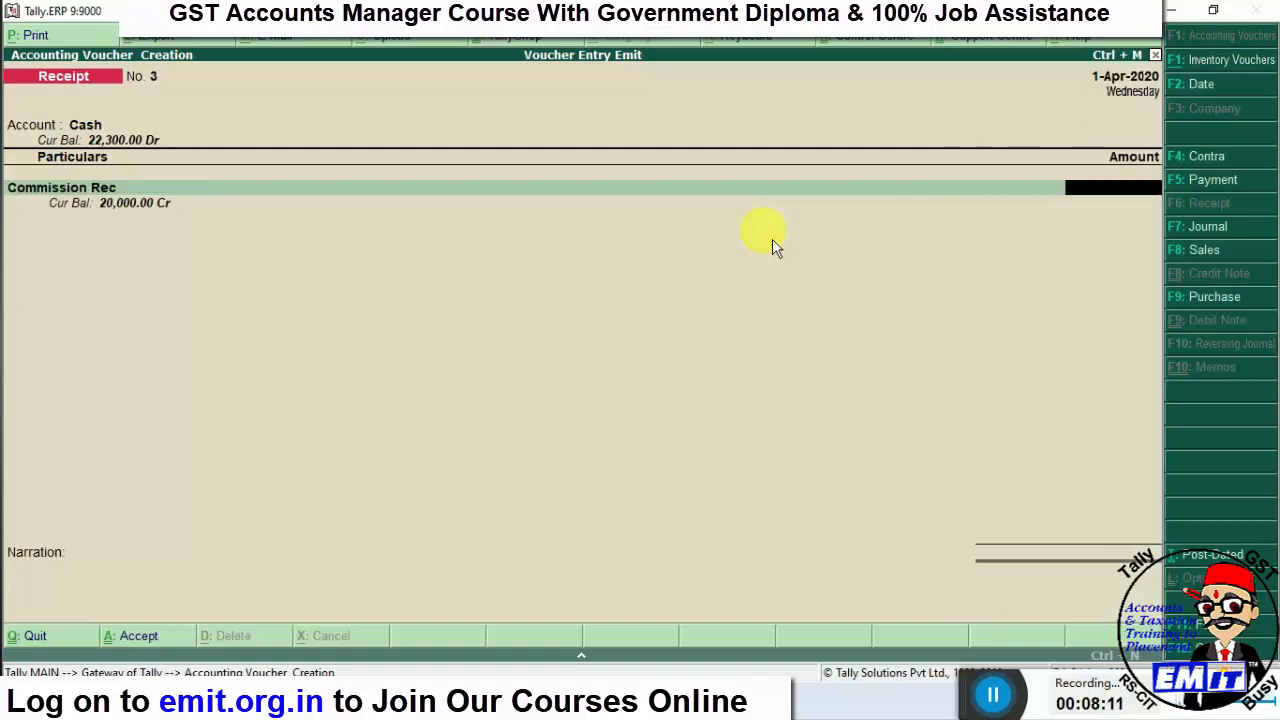
- Open the Commission Rec ledger from the voucher, check its cost centre applicability setting, and leave it without changes
key(BackSpace)
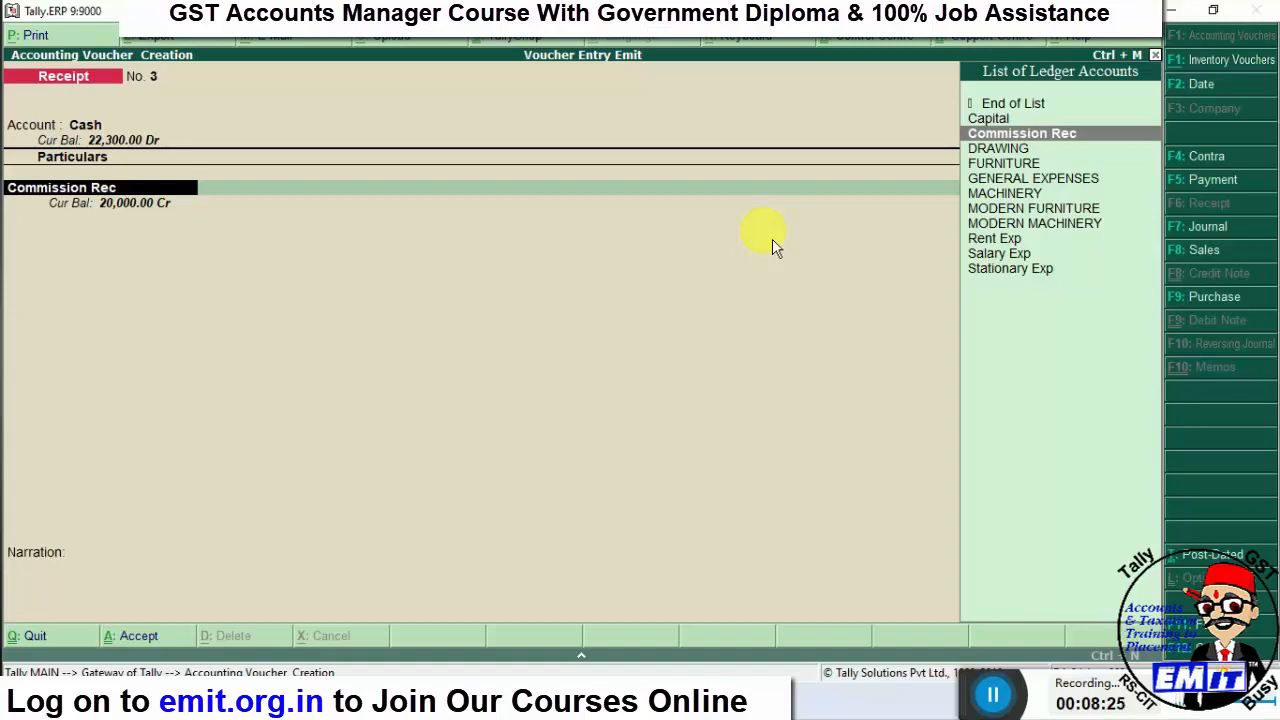
click(772, 240)
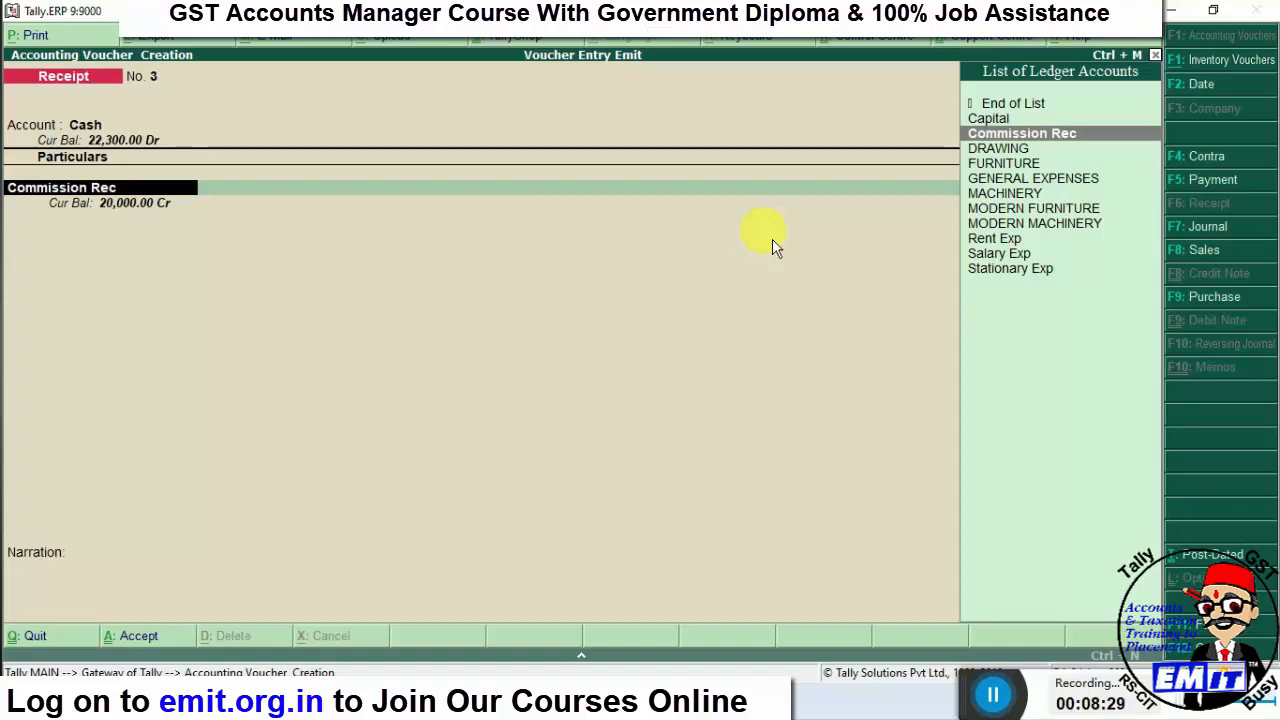
key(Return)
key(BackSpace)
key(ctrl+Return)
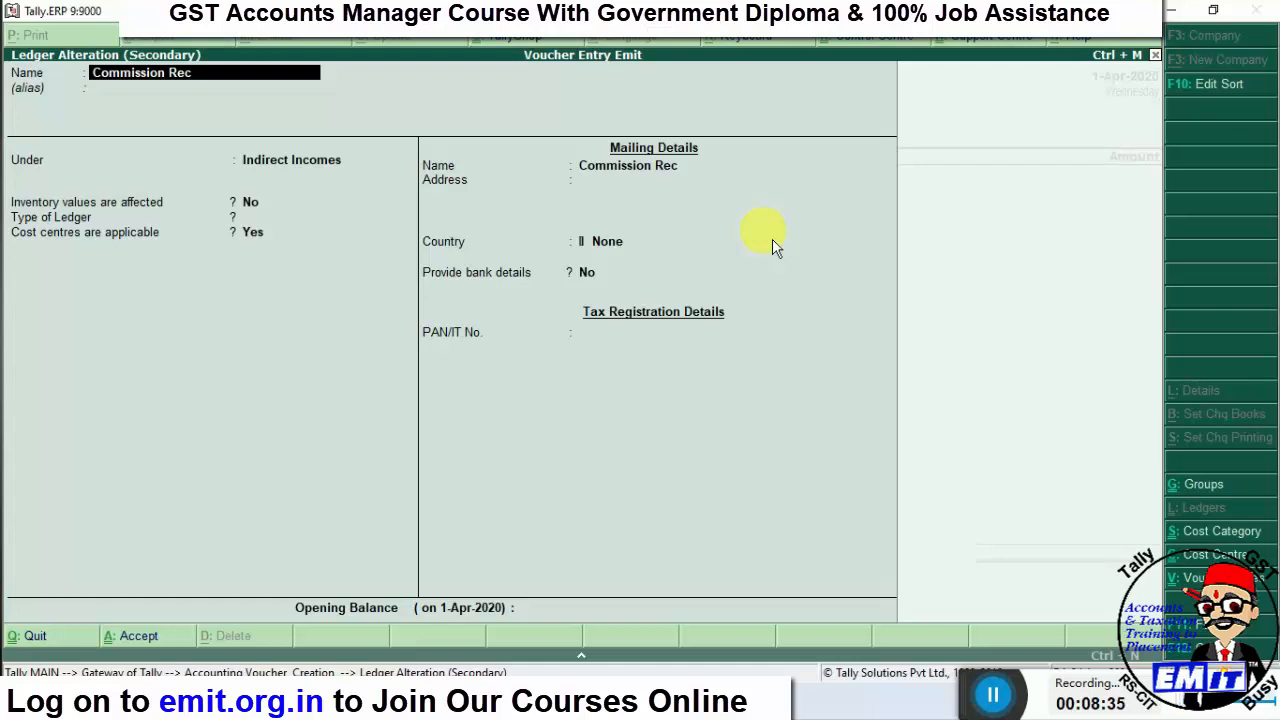
key(Return)
key(Return)
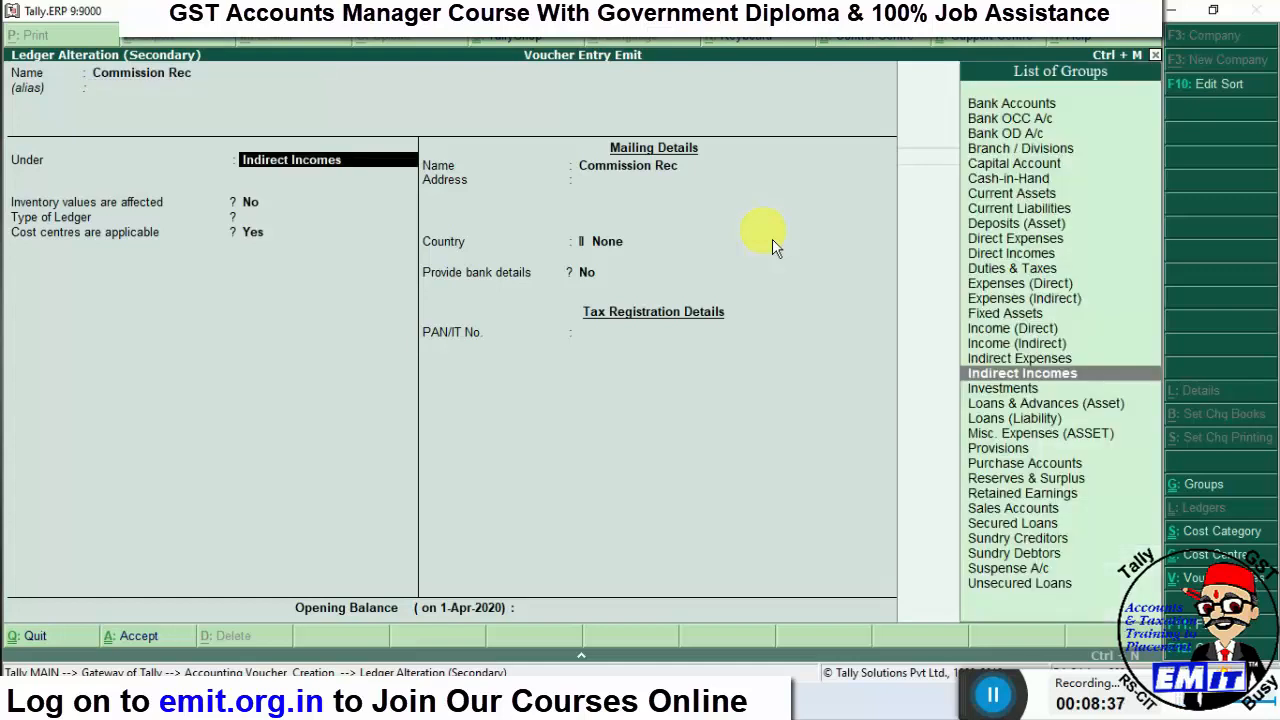
key(Return)
key(Return)
key(Return)
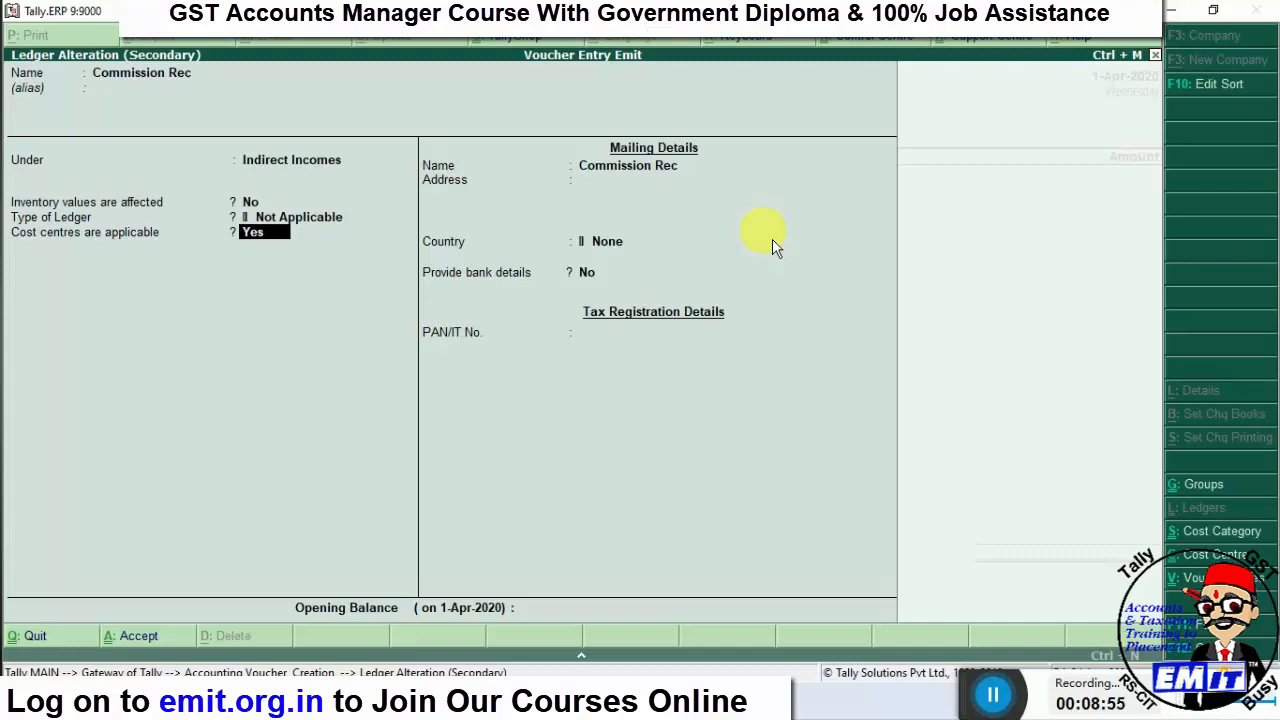
key(Escape)
key(Return)
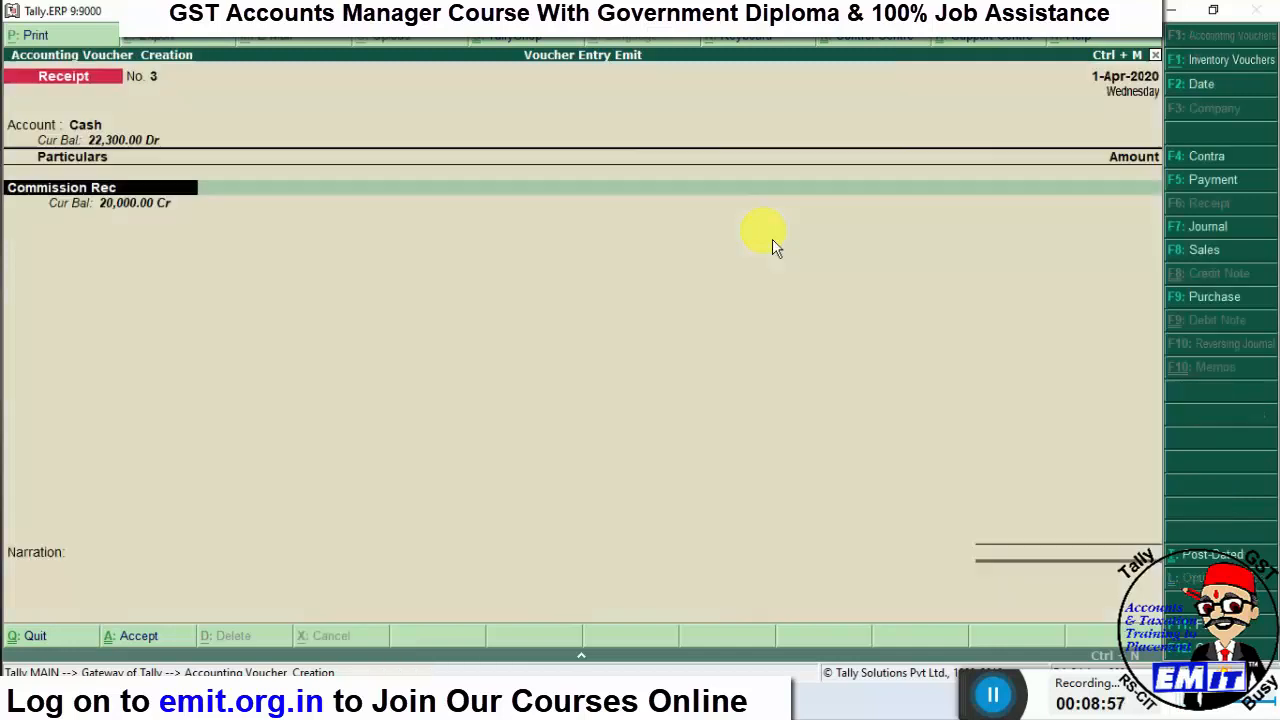
- Enter 5000 for Commission Rec and allocate the full amount to the Alwar cost centre in the Branch category
key(Return)
text(5000)
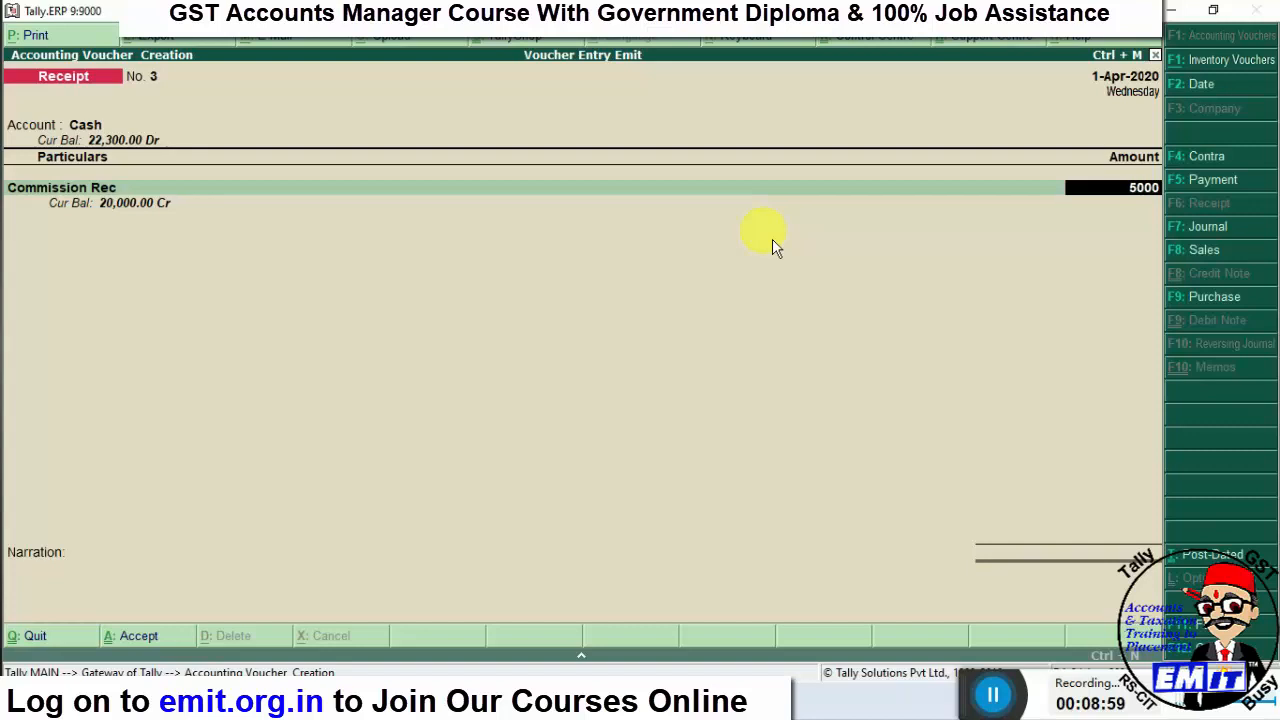
key(Return)
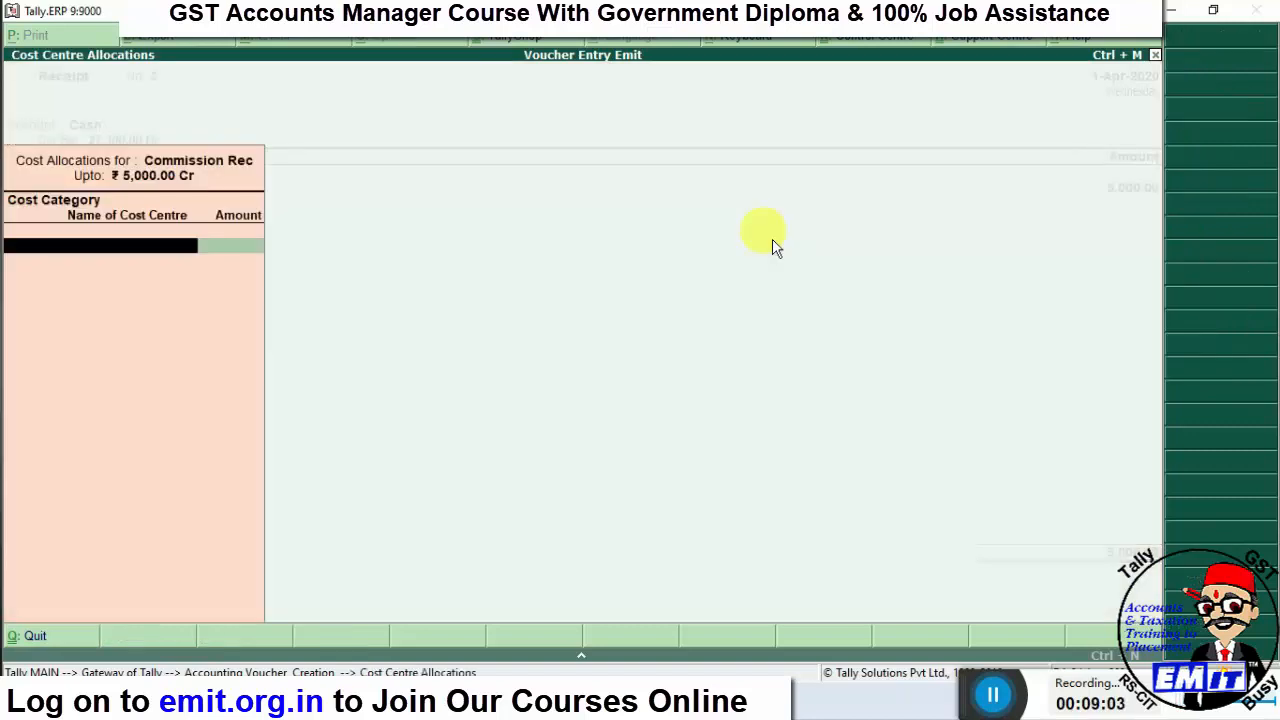
key(space)
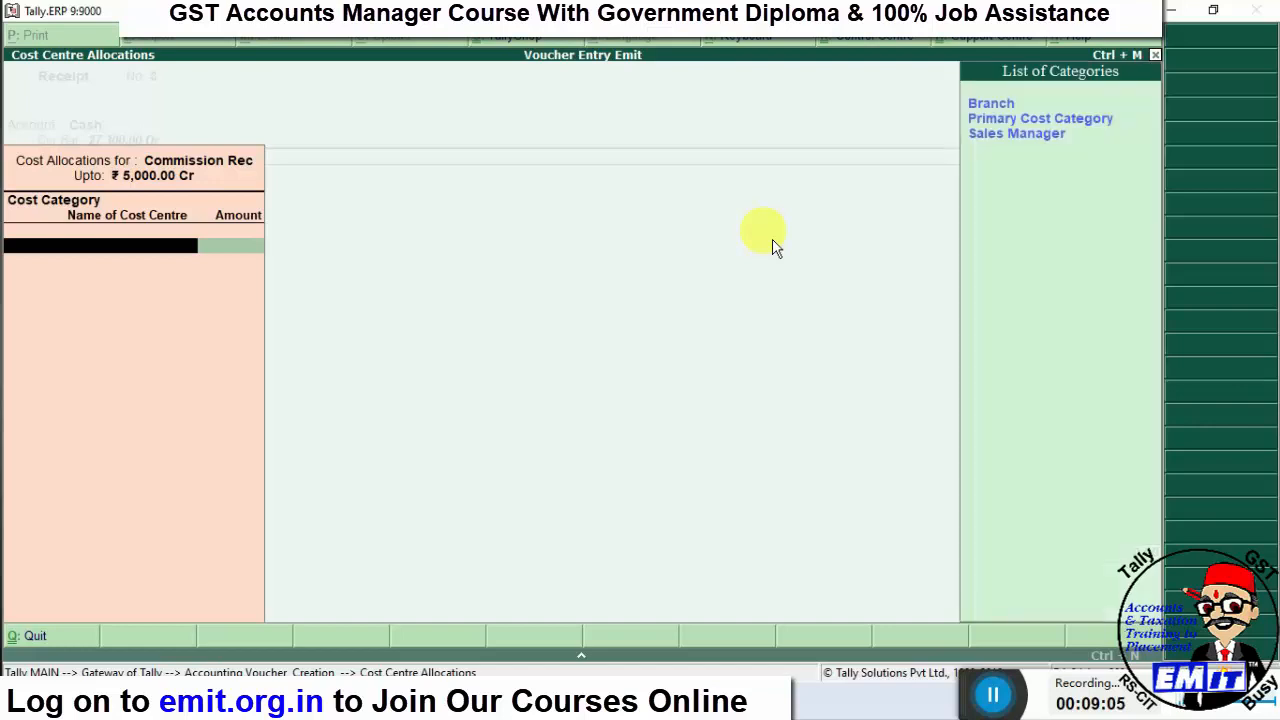
key(Return)
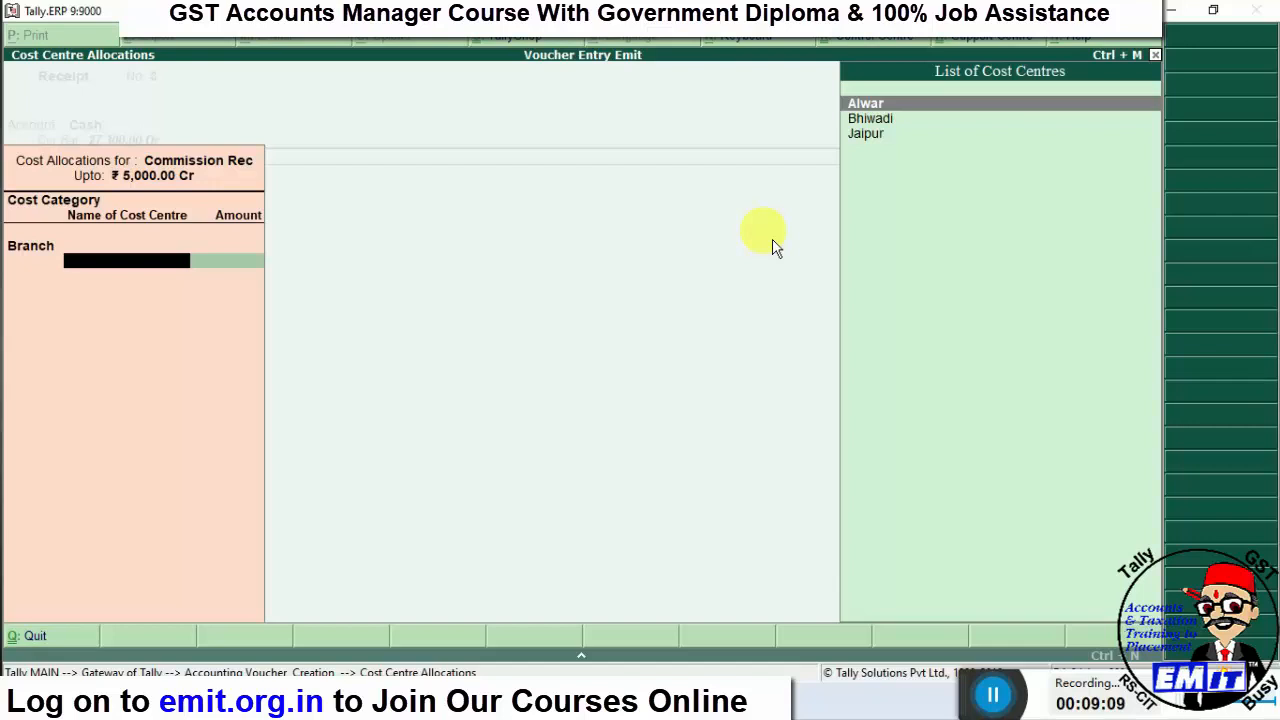
key(Return)
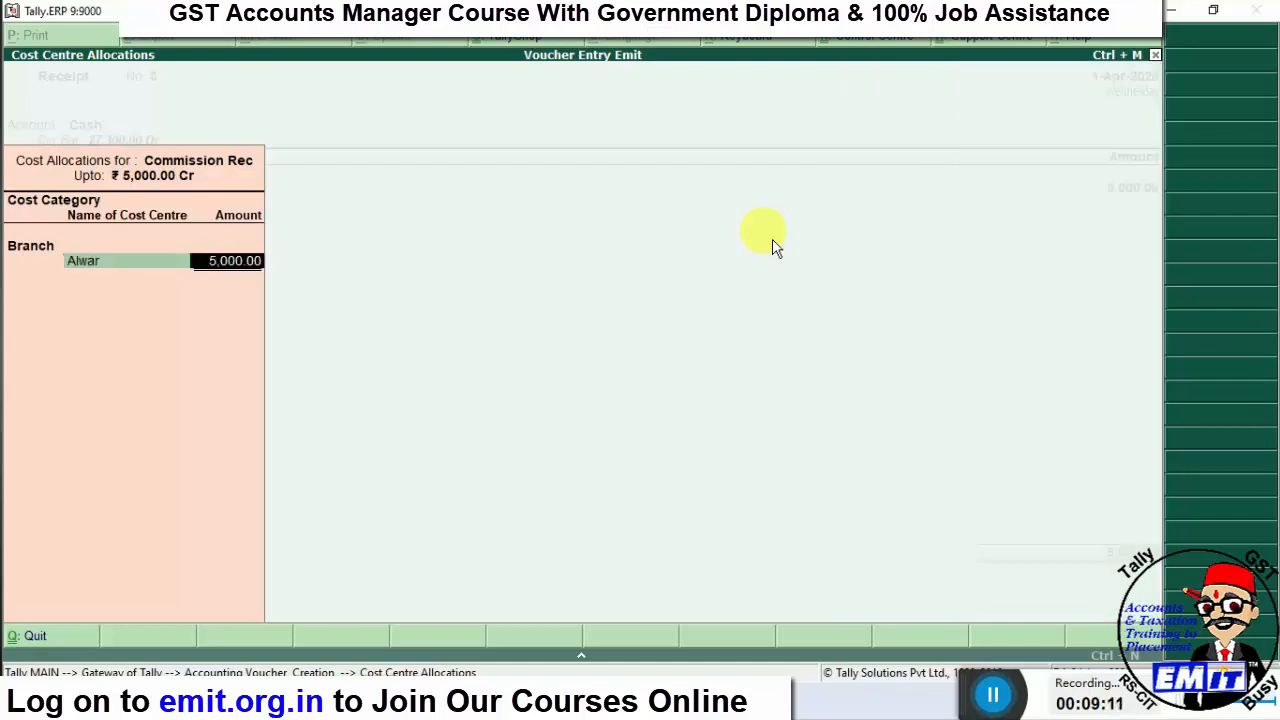
key(Return)
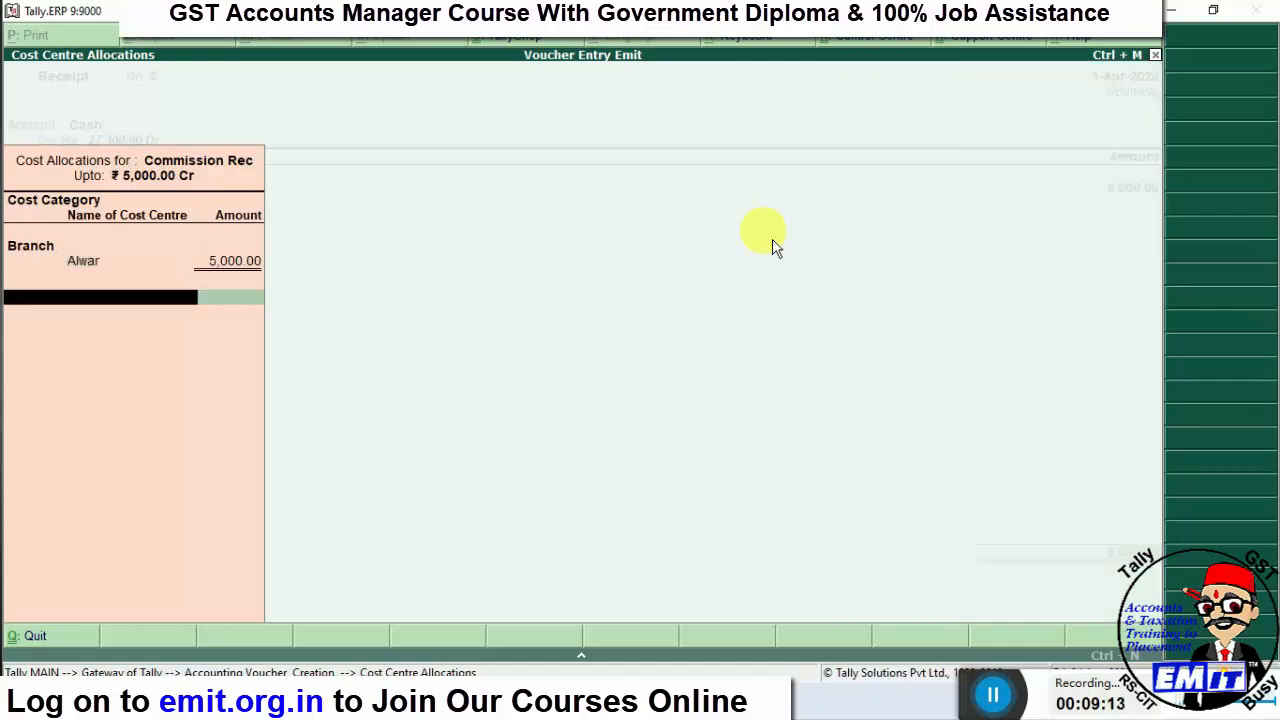
- End the cost category allocation list and save the receipt voucher without a narration
key(Return)
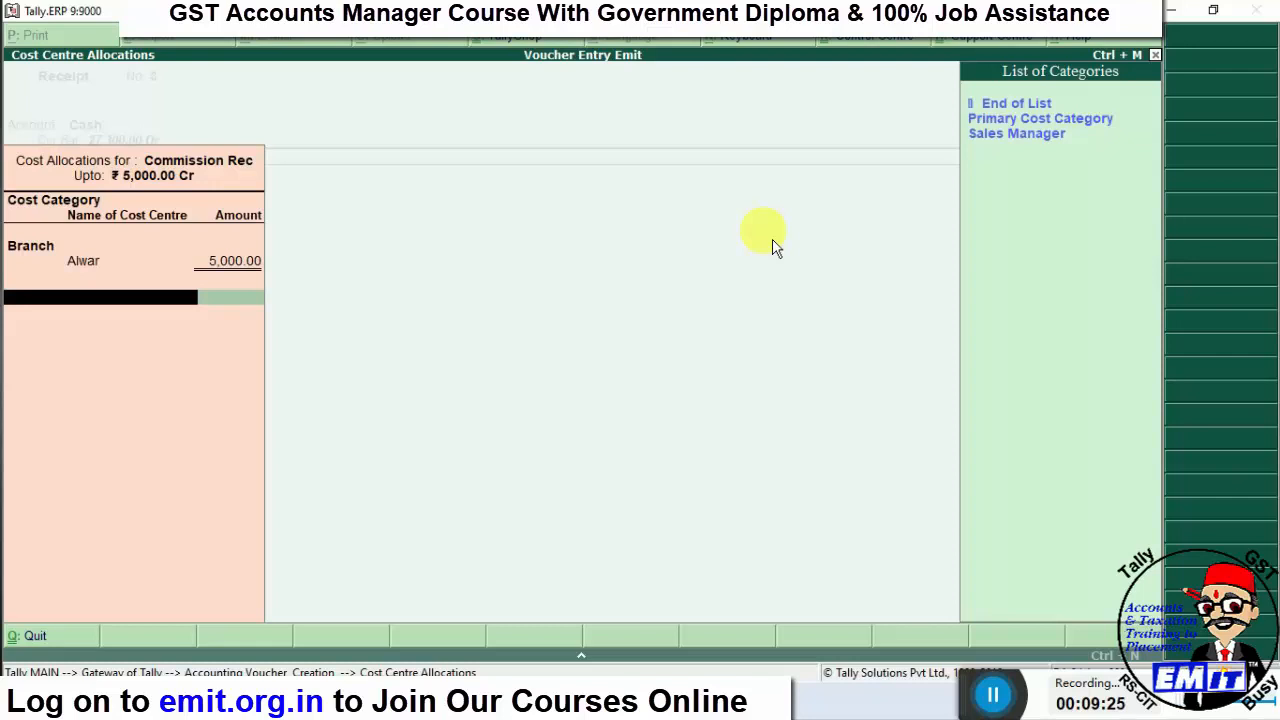
key(Return)
key(Down)
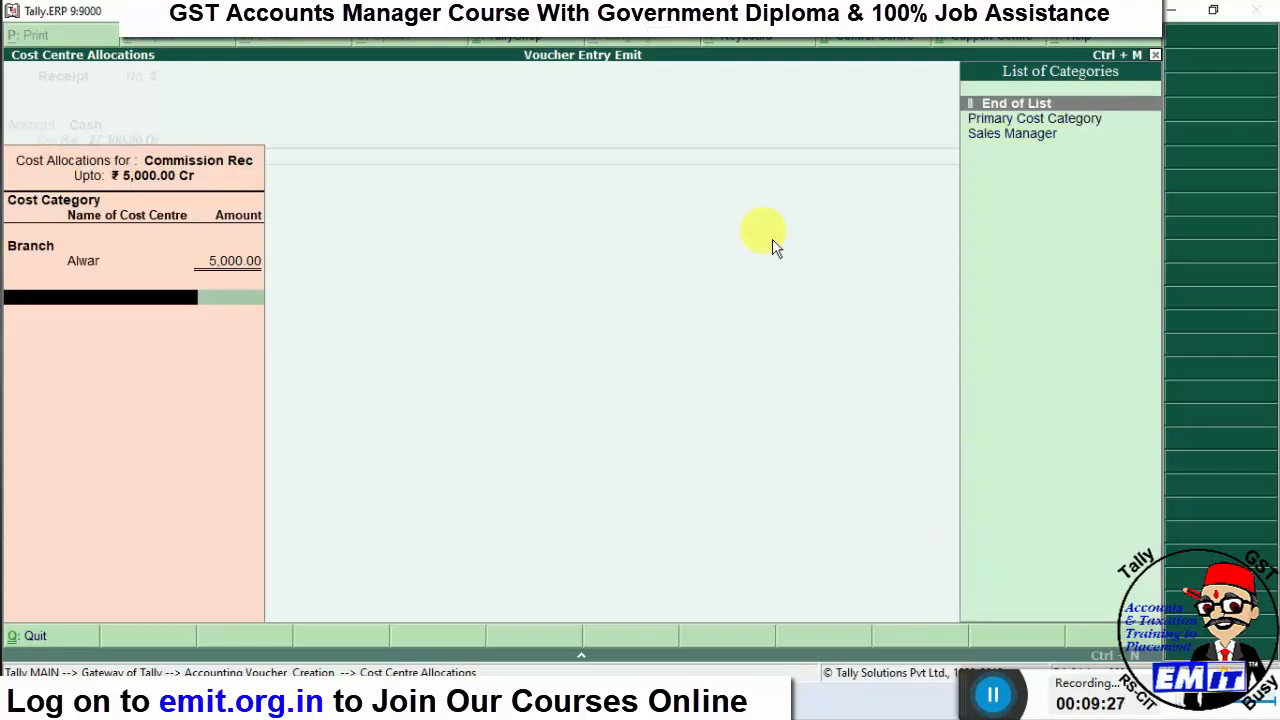
key(Return)
key(Return)
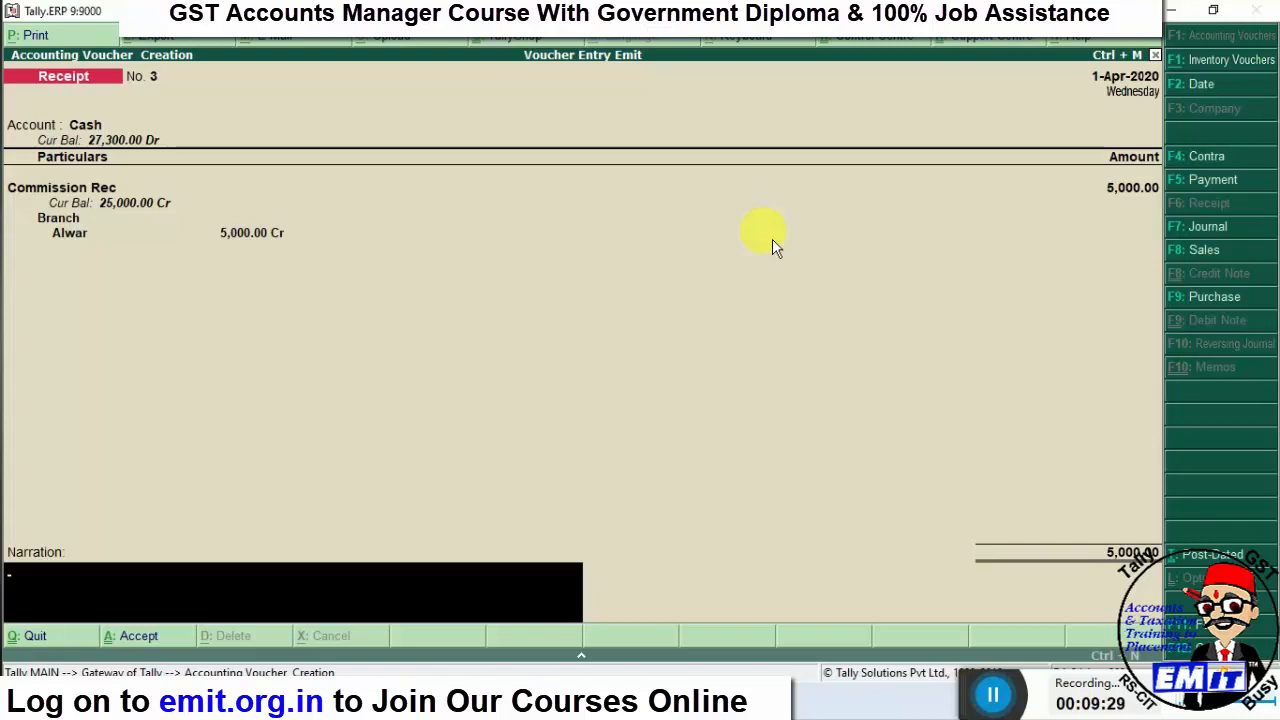
key(Return)
key(Return)
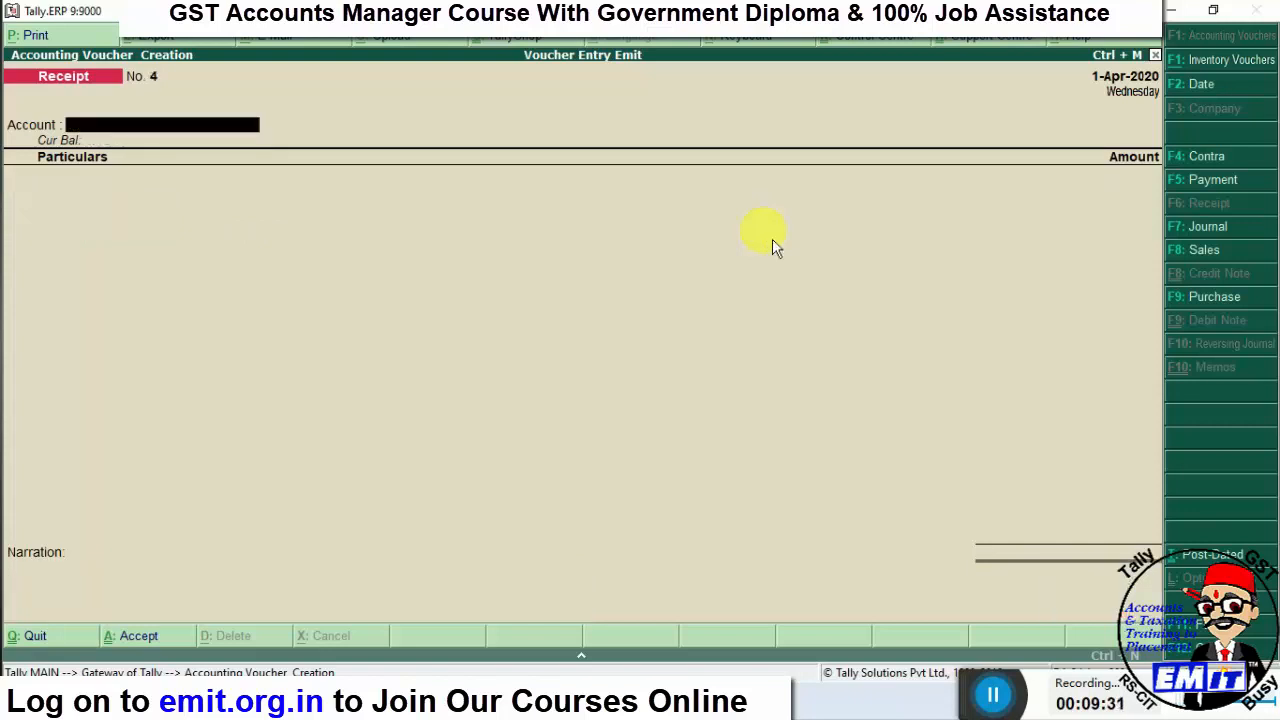
- Review the saved commission receipt with its cost allocation, and the cost centre examples on the presentation slide
key(Page_Up)
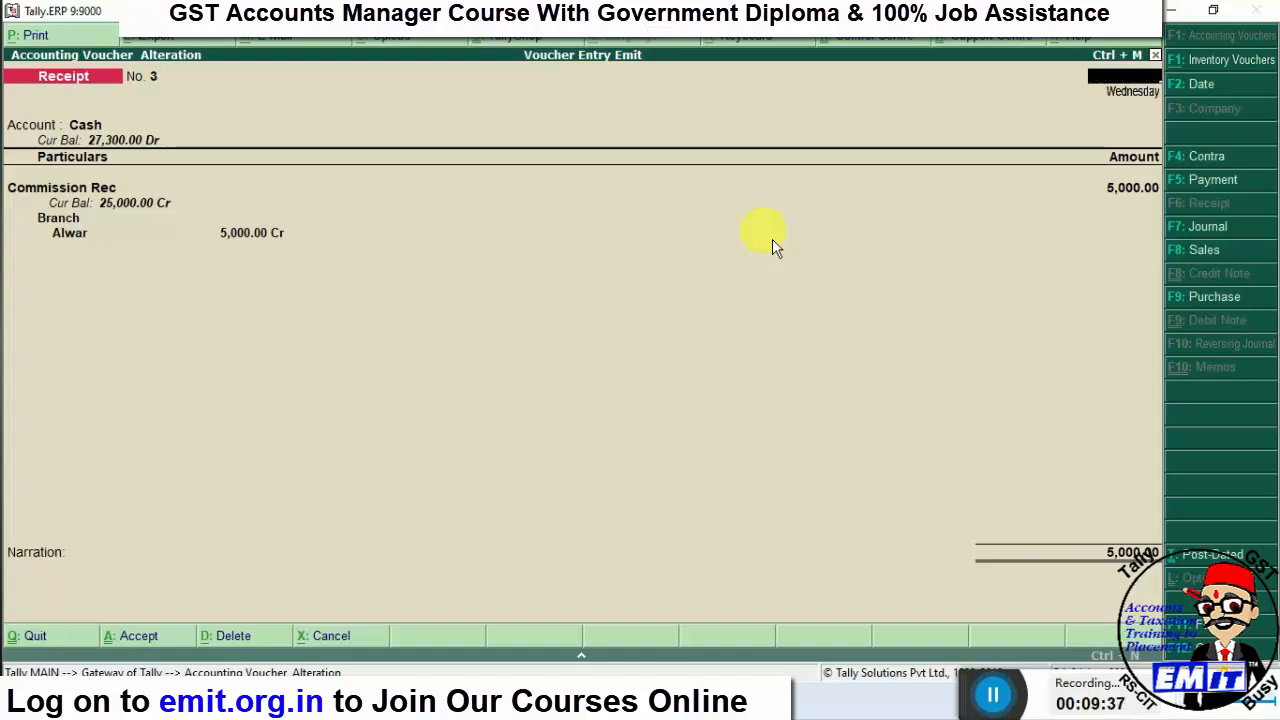
key(Escape)
key(y)
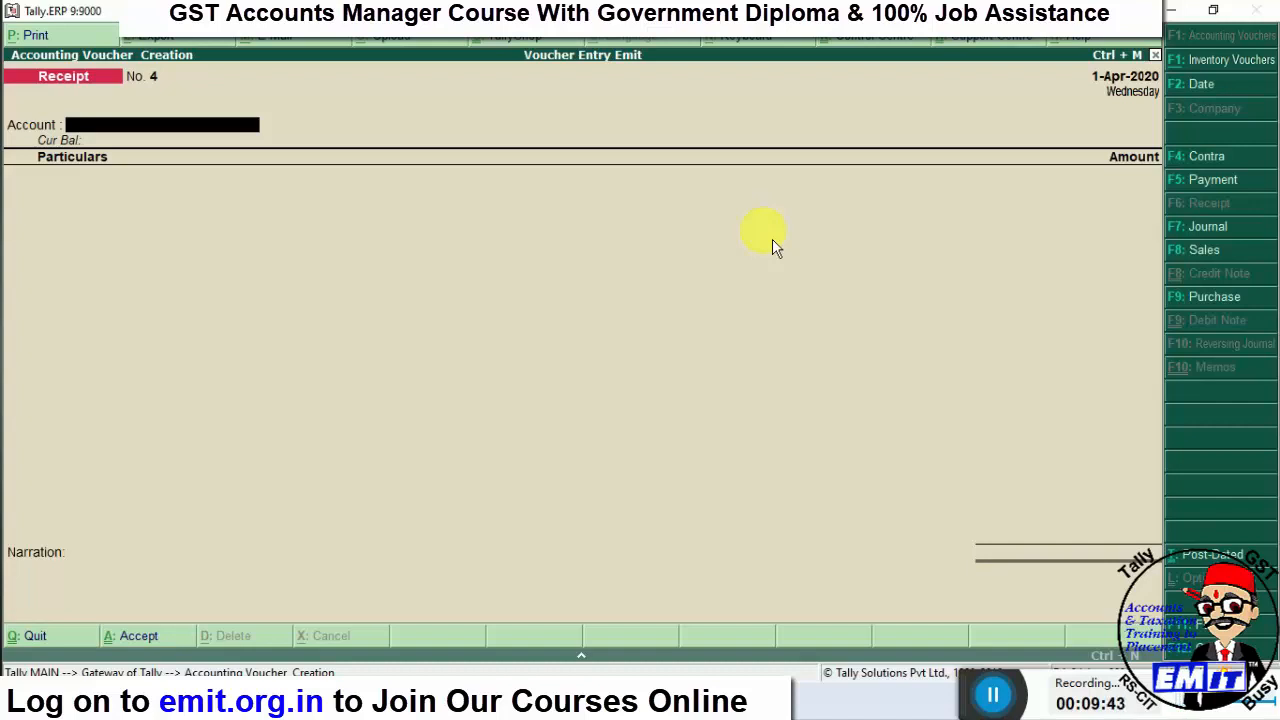
key(alt+Tab)
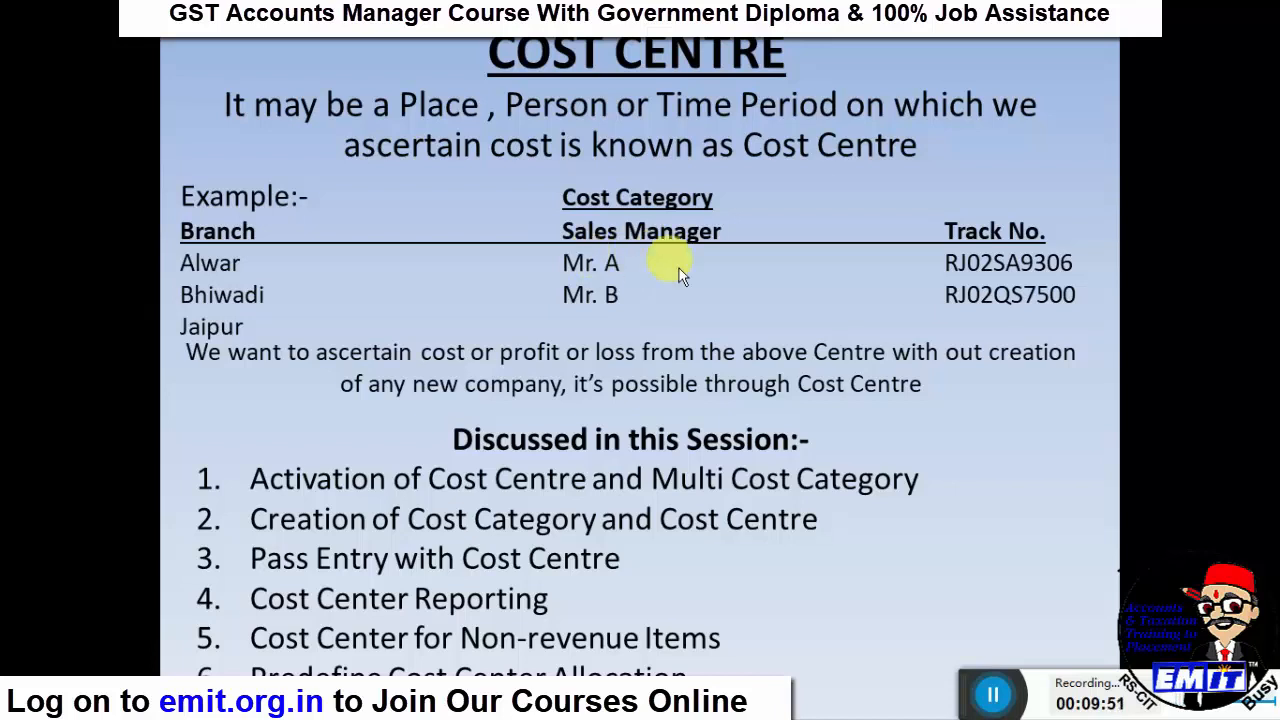
key(alt+Tab)
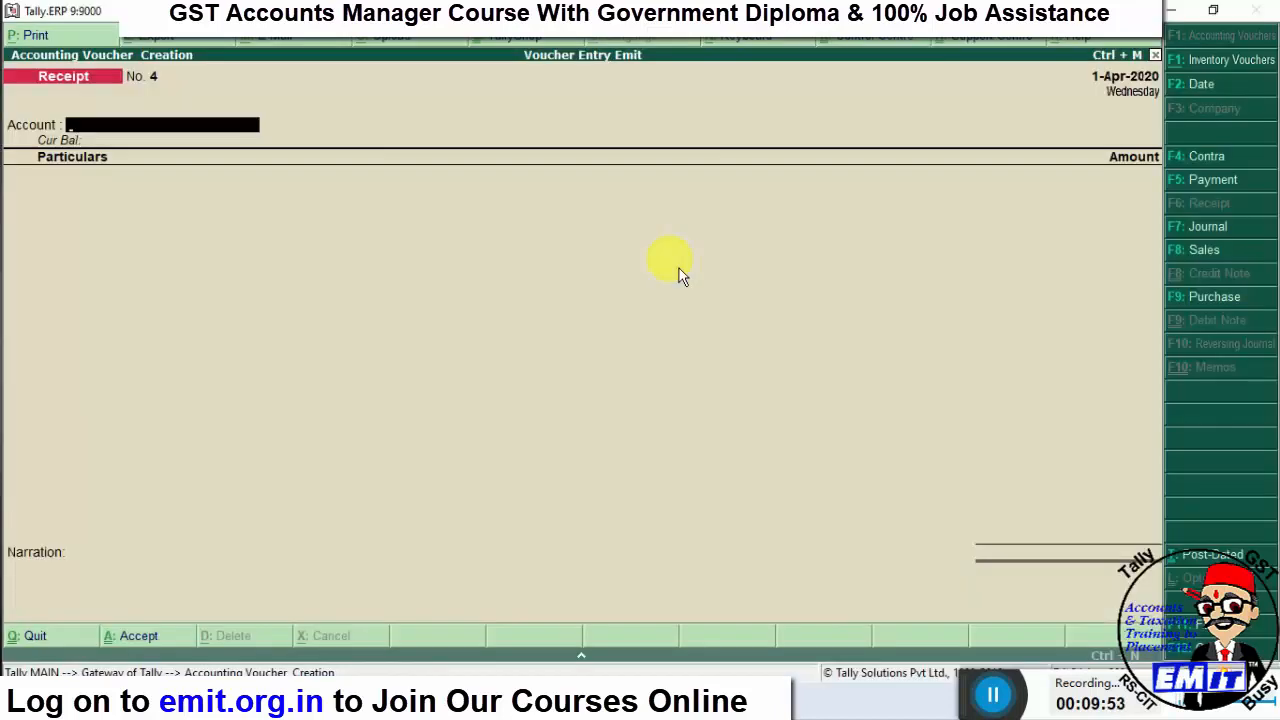
- Switch to a payment voucher and set Cash as its account
key(F5)
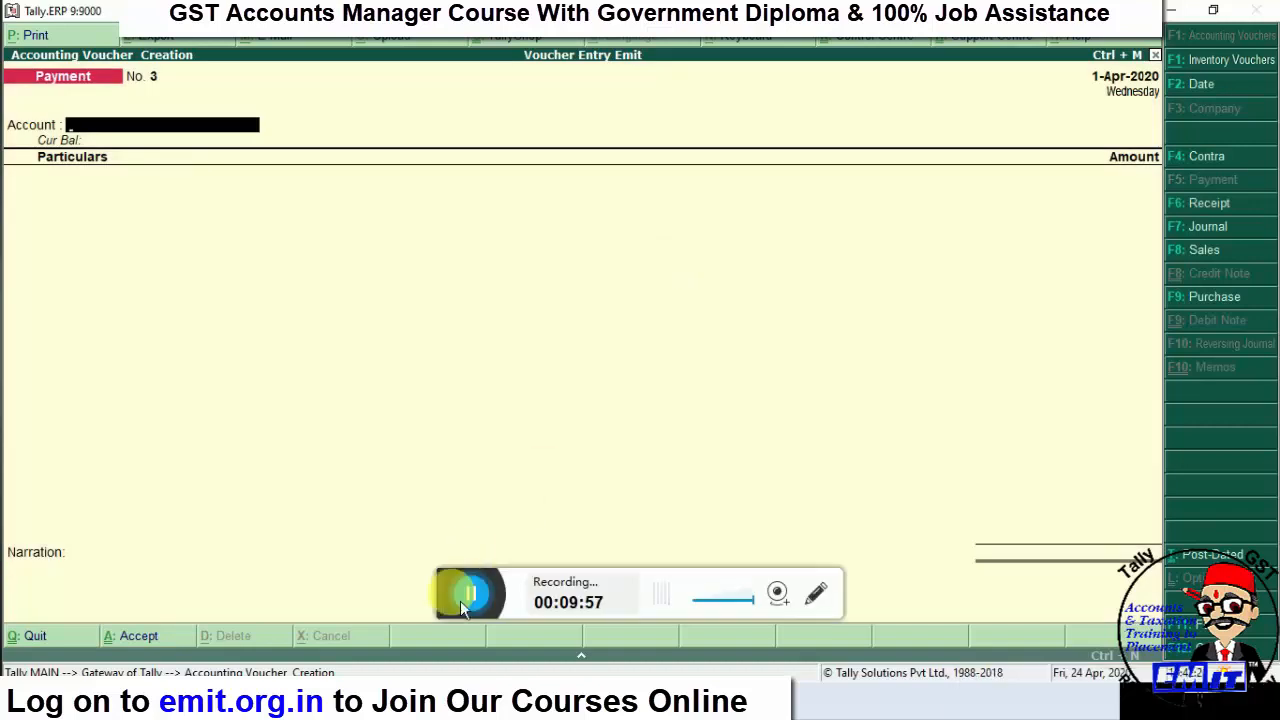
drag(450, 588, 880, 685)
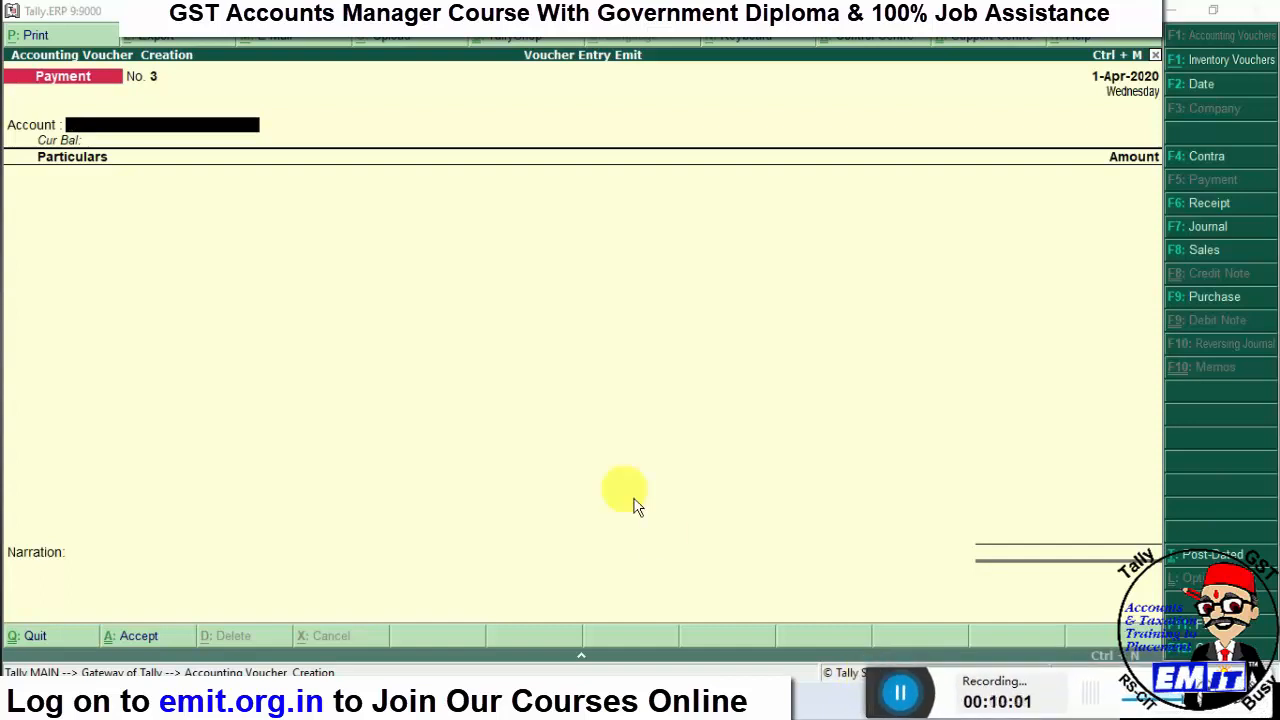
click(427, 403)
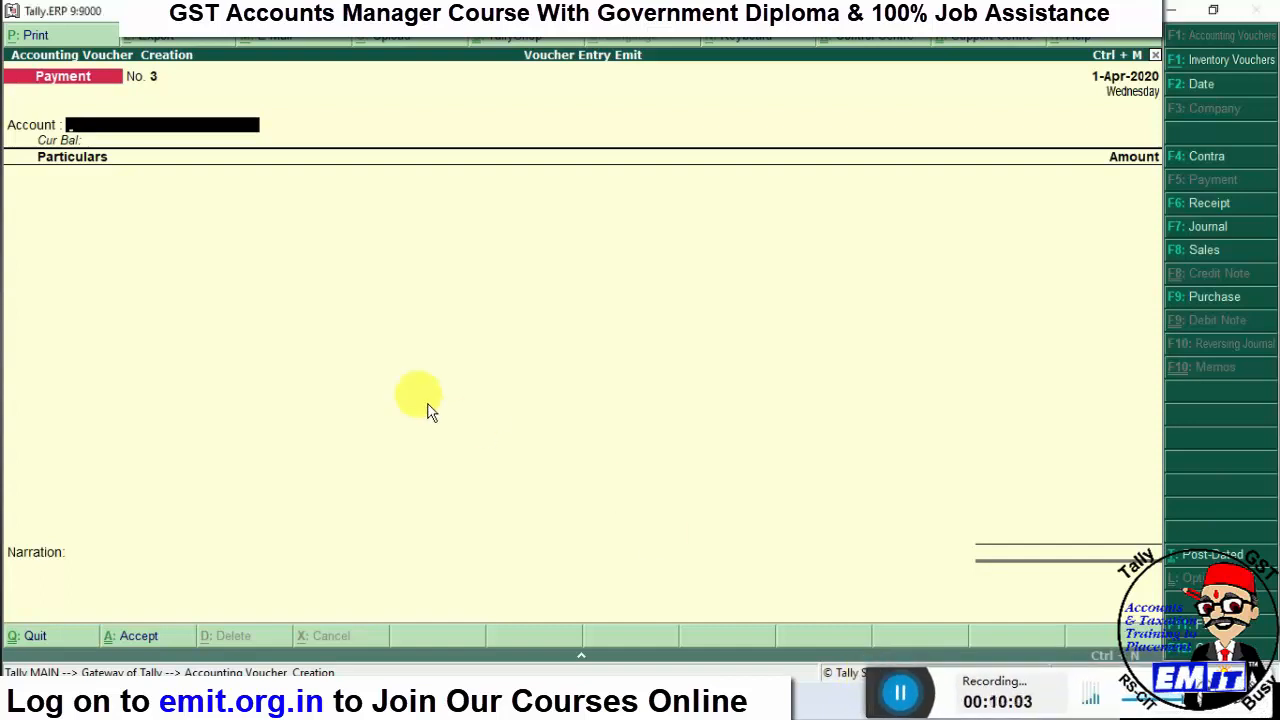
key(Return)
key(BackSpace)
text(Cash)
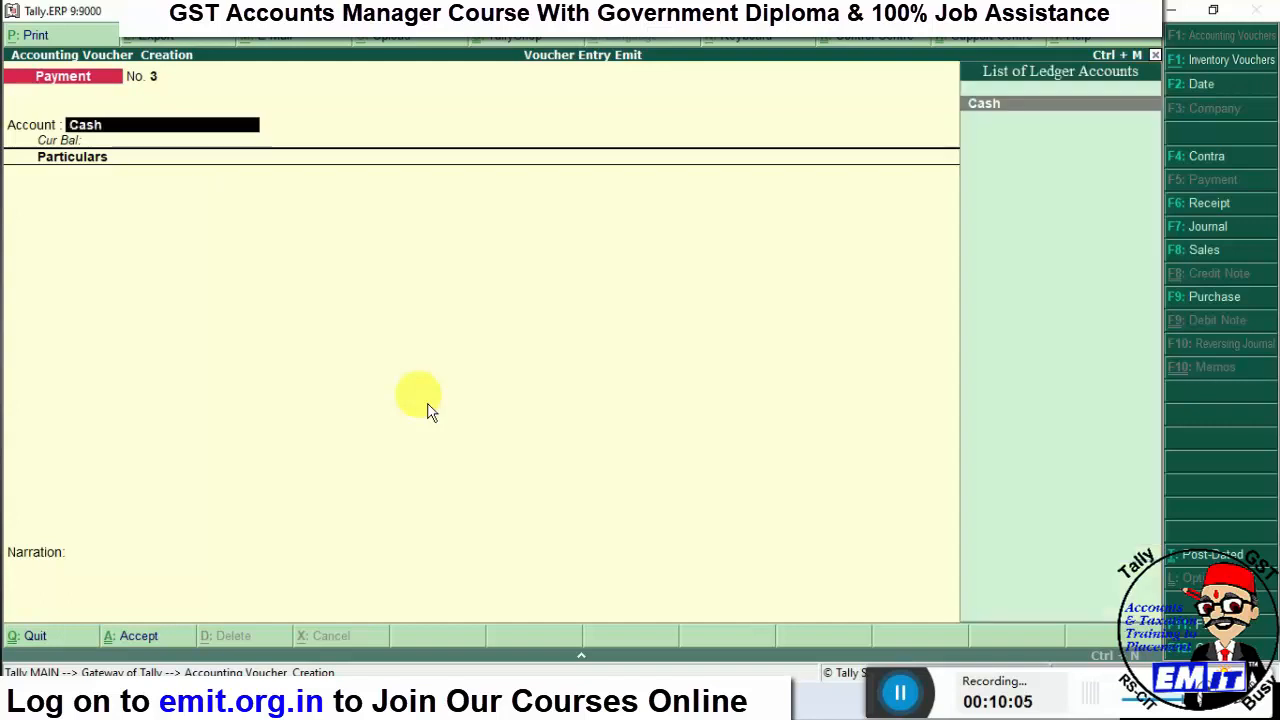
key(Return)
- Add Salary Exp to the payment with an amount of 5000 and proceed to its cost centre allocation
text(Sal)
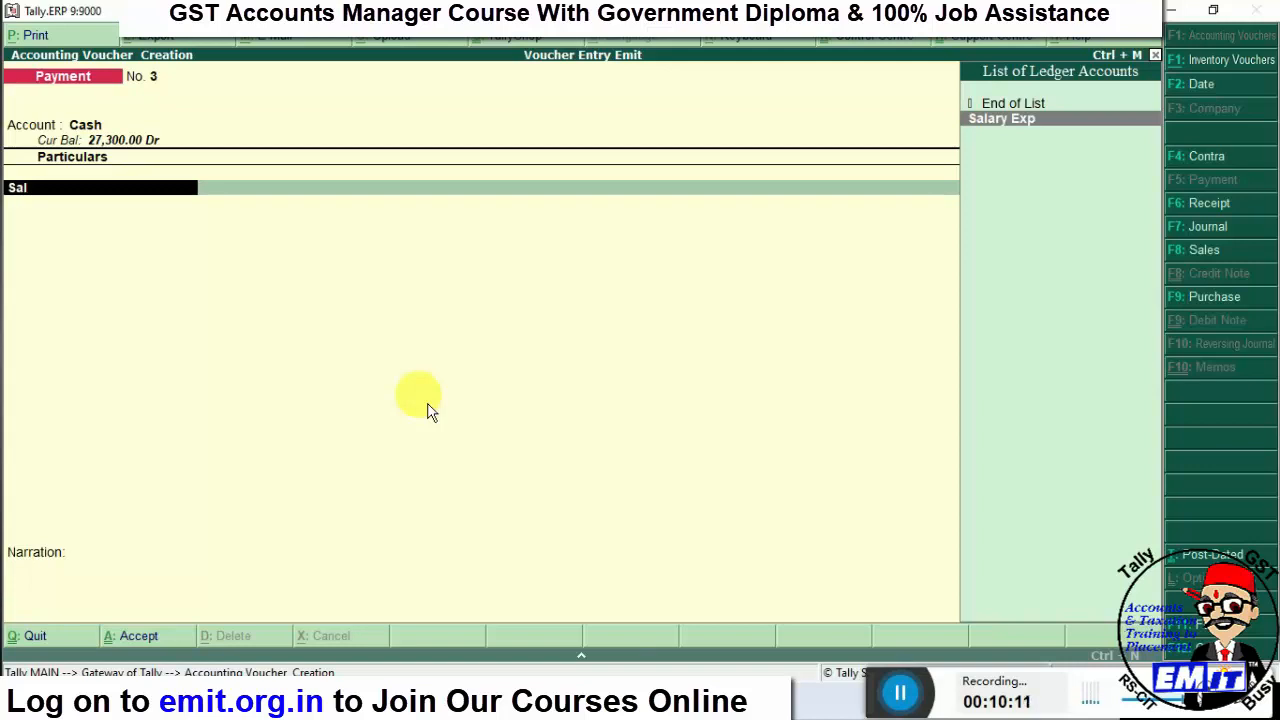
key(Return)
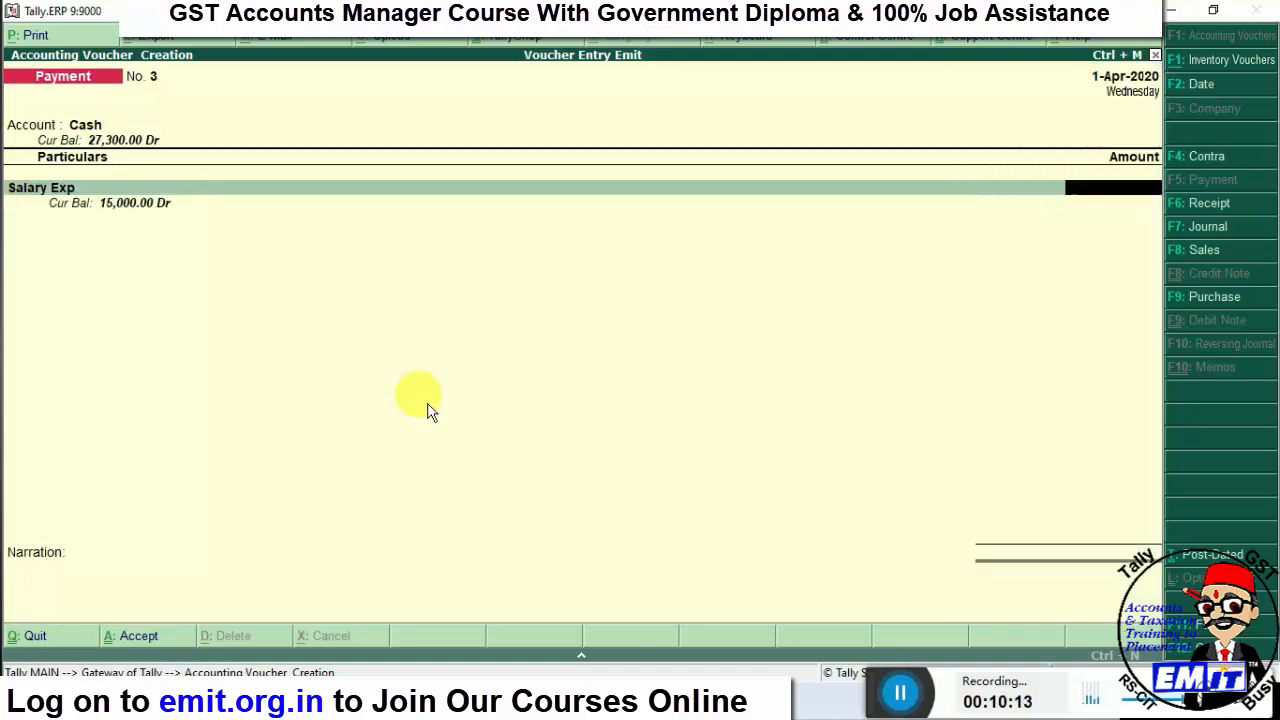
text(5000)
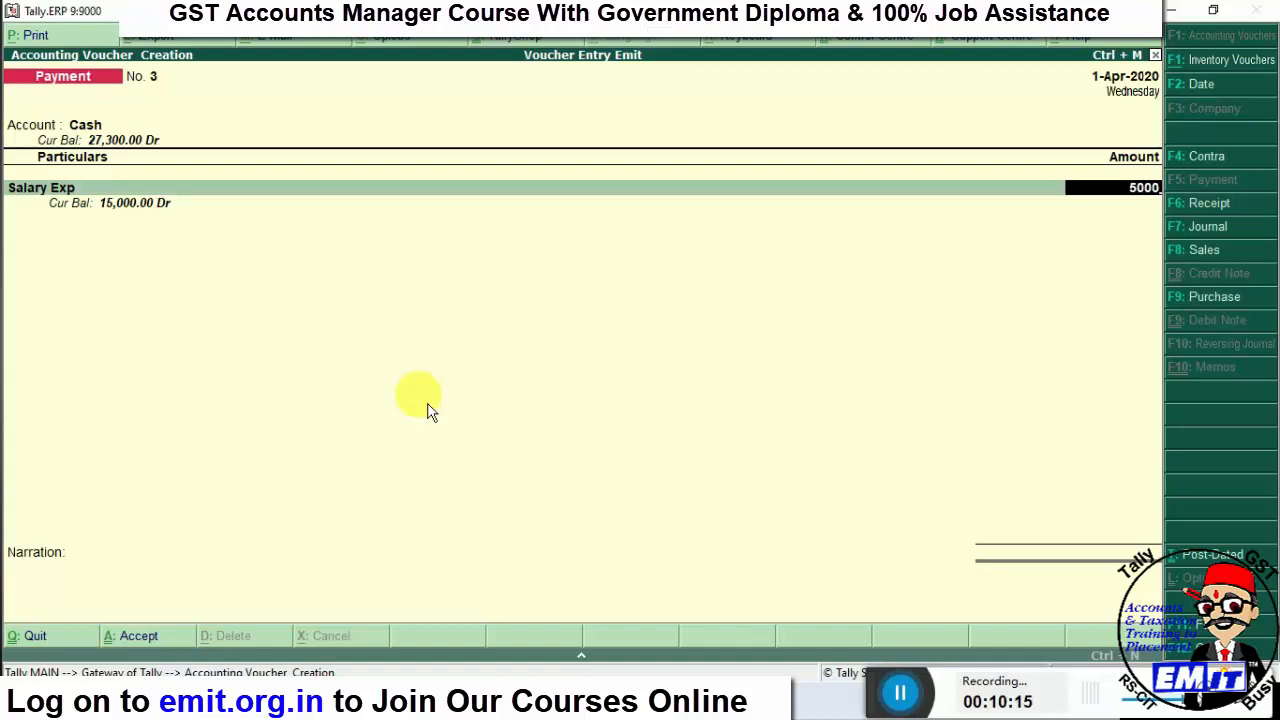
key(Return)
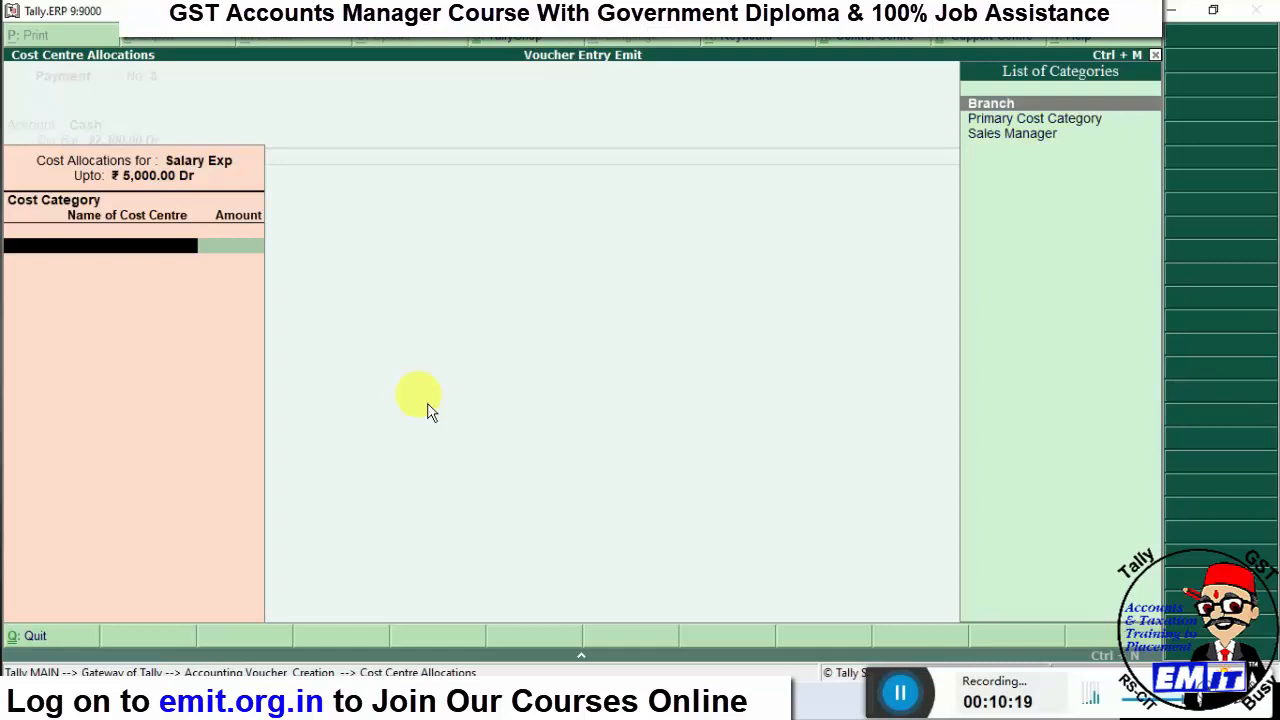
- Allocate the full 5,000 of Salary Exp to the Alwar cost centre in the Branch category
key(Return)
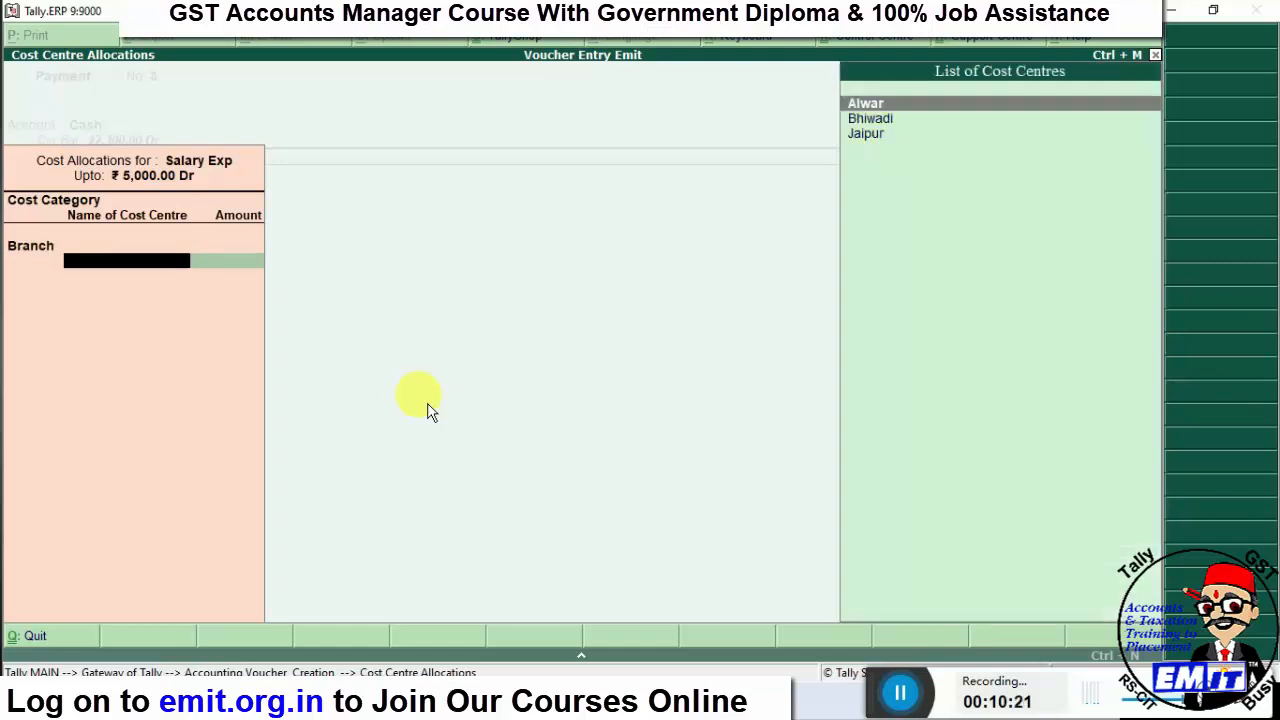
key(Return)
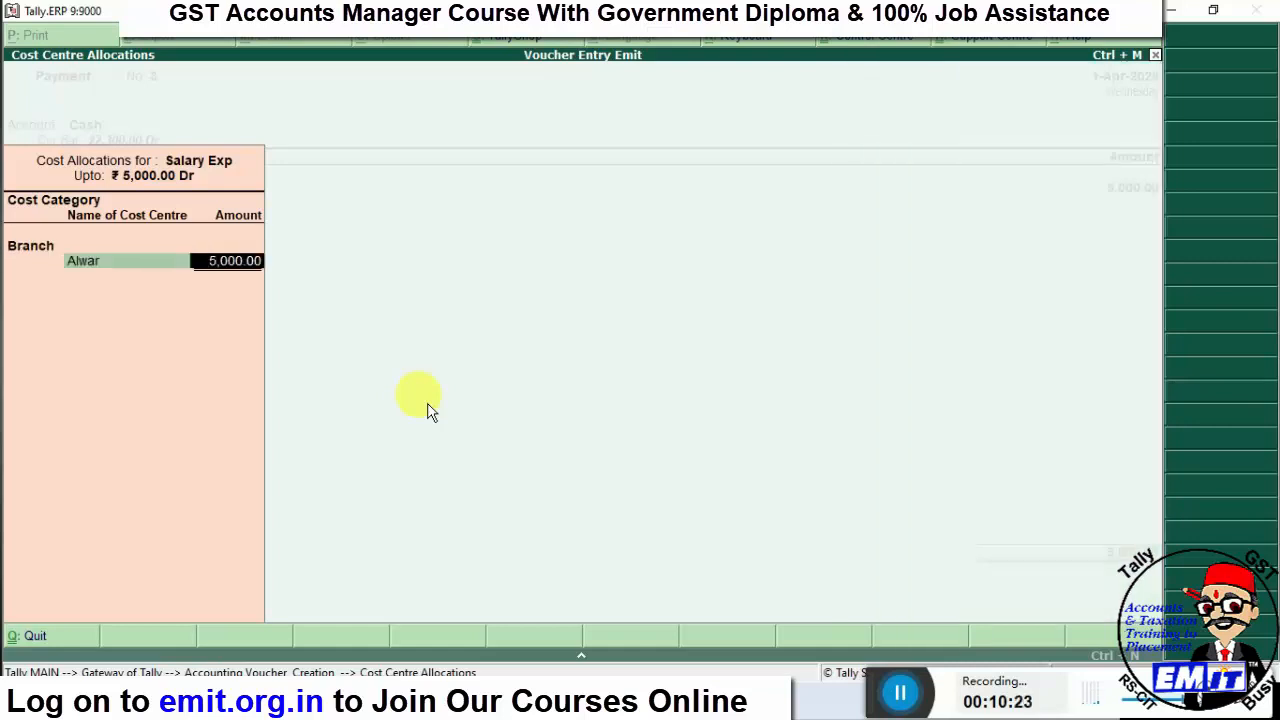
key(Return)
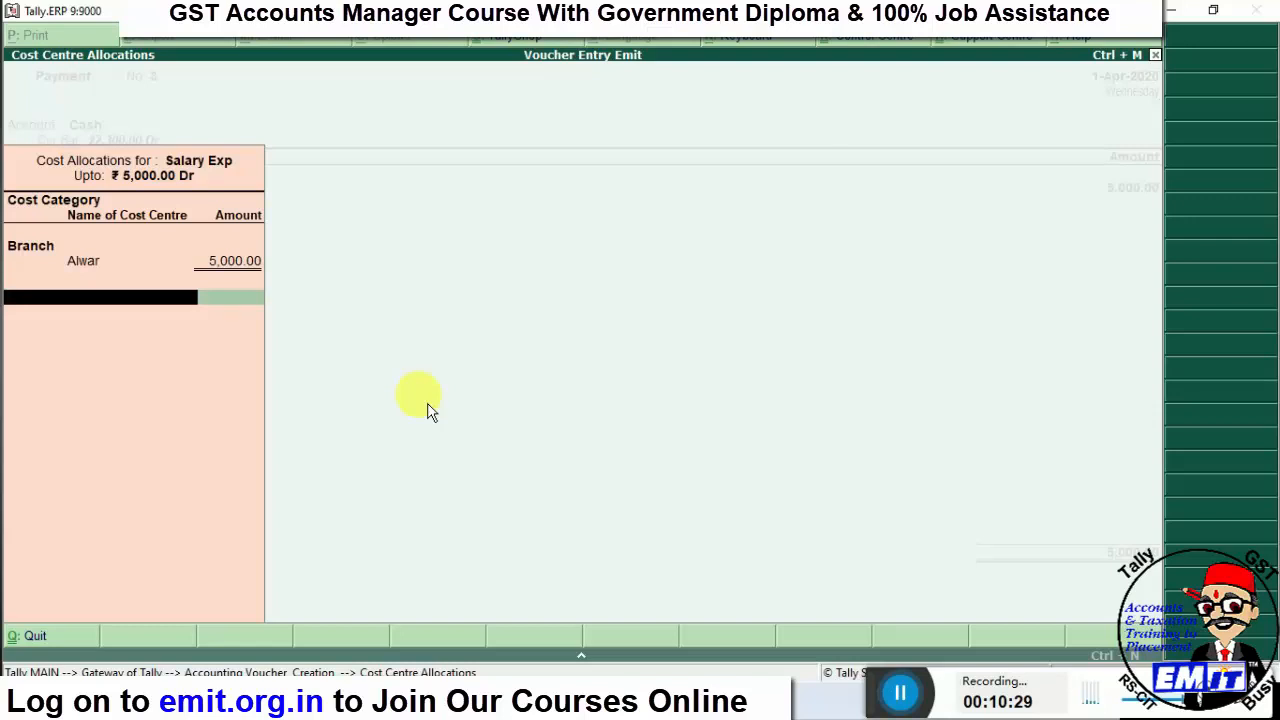
- Add the Sales Manager category to the Salary Exp allocation and assign the full 5,000 to Mr A
key(Return)
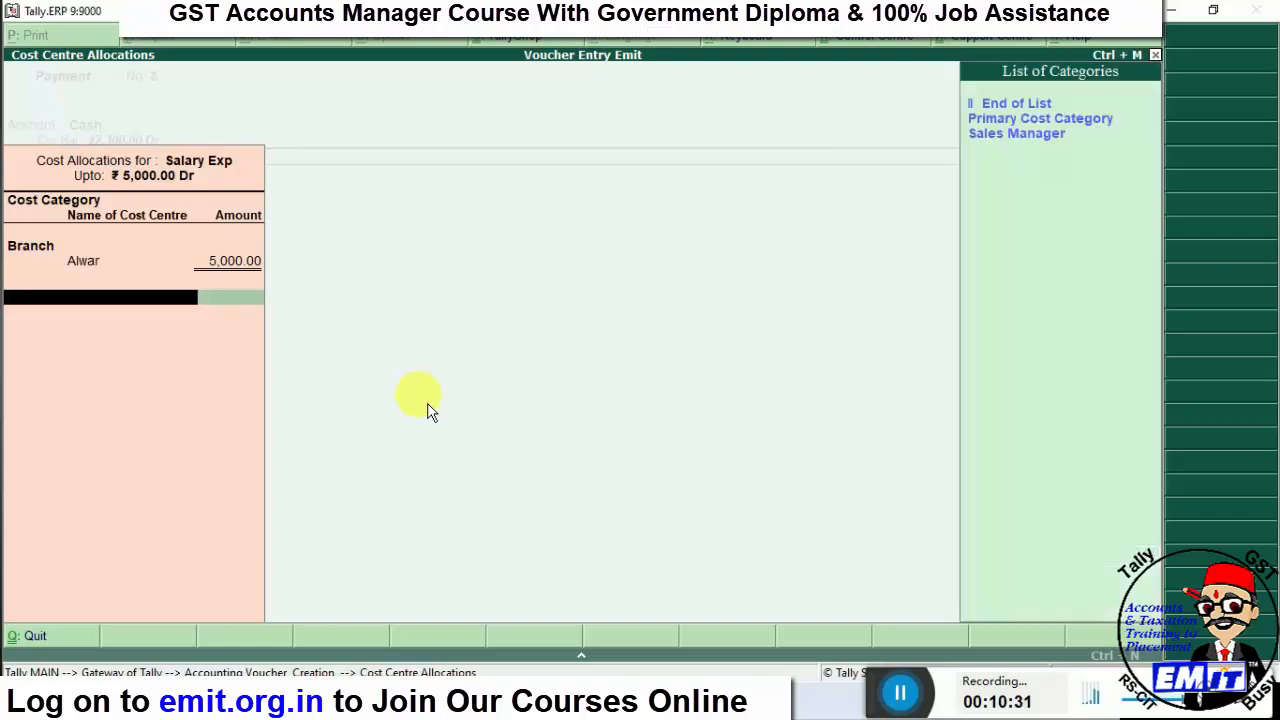
key(Down)
key(Down)
key(Return)
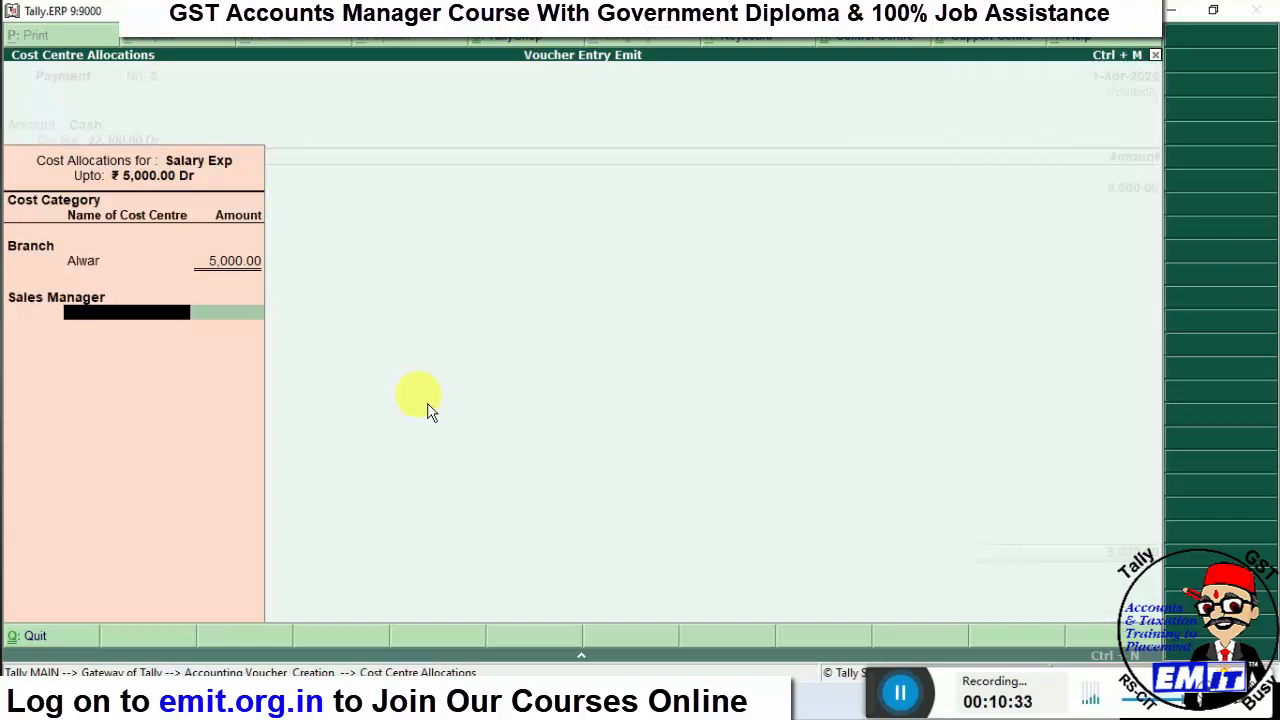
key(Return)
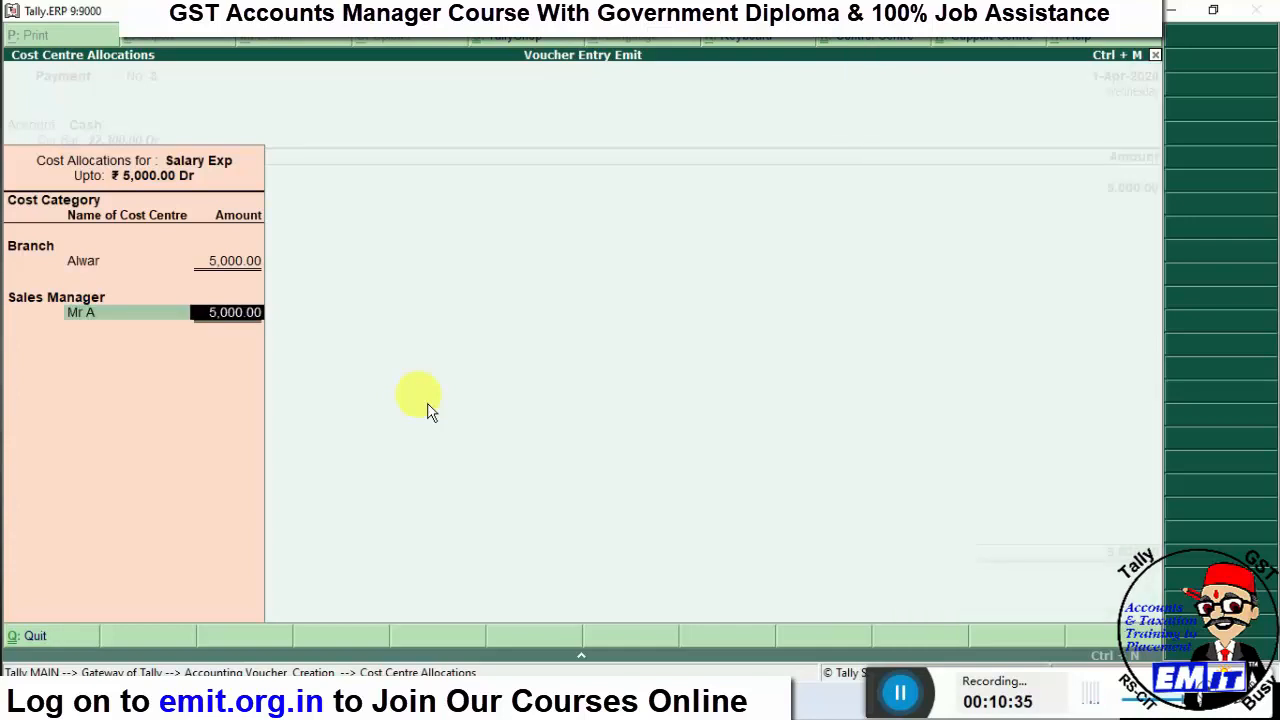
key(Return)
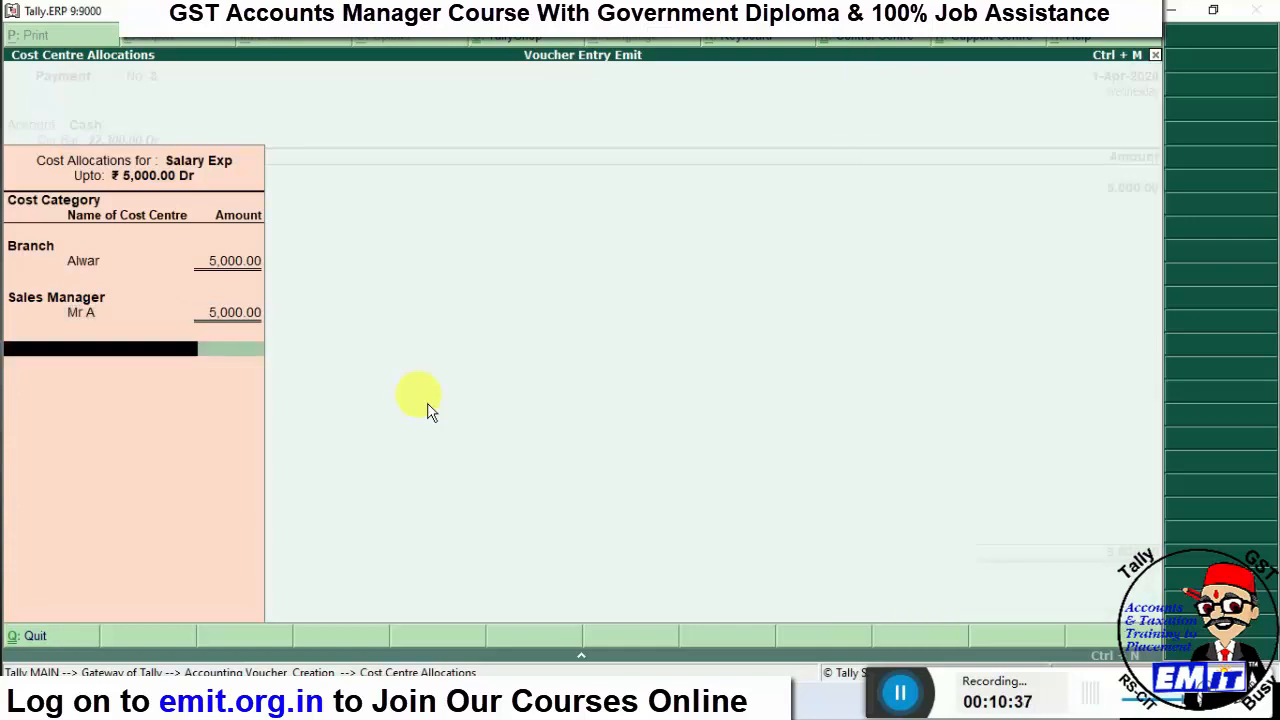
- End the Salary Exp cost allocation and save the payment voucher without a narration
key(Return)
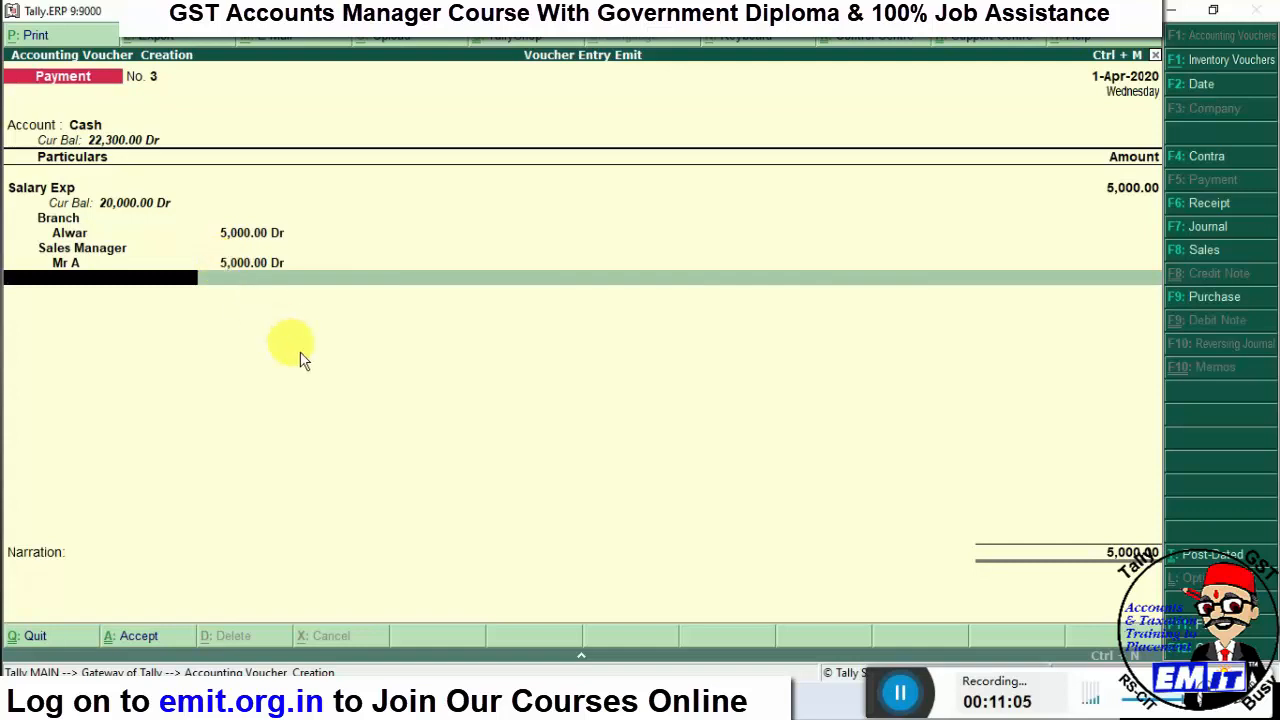
key(Return)
key(Return)
key(Return)
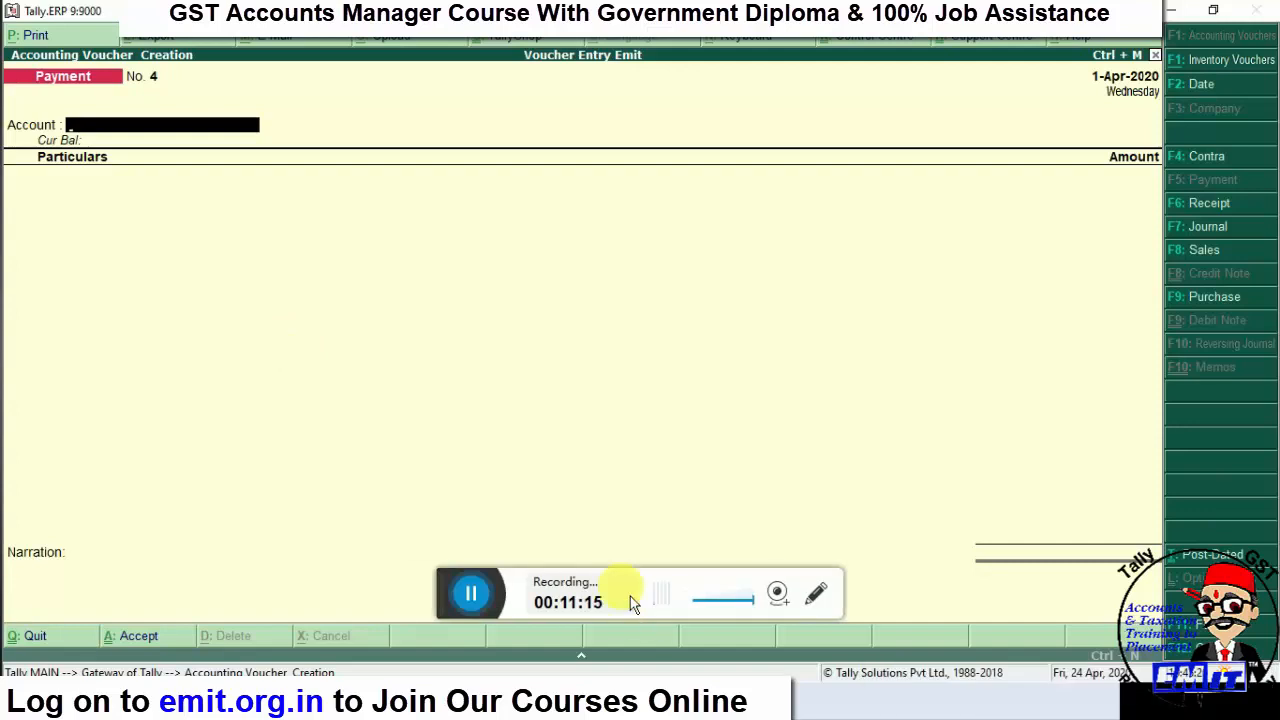
drag(449, 582, 876, 670)
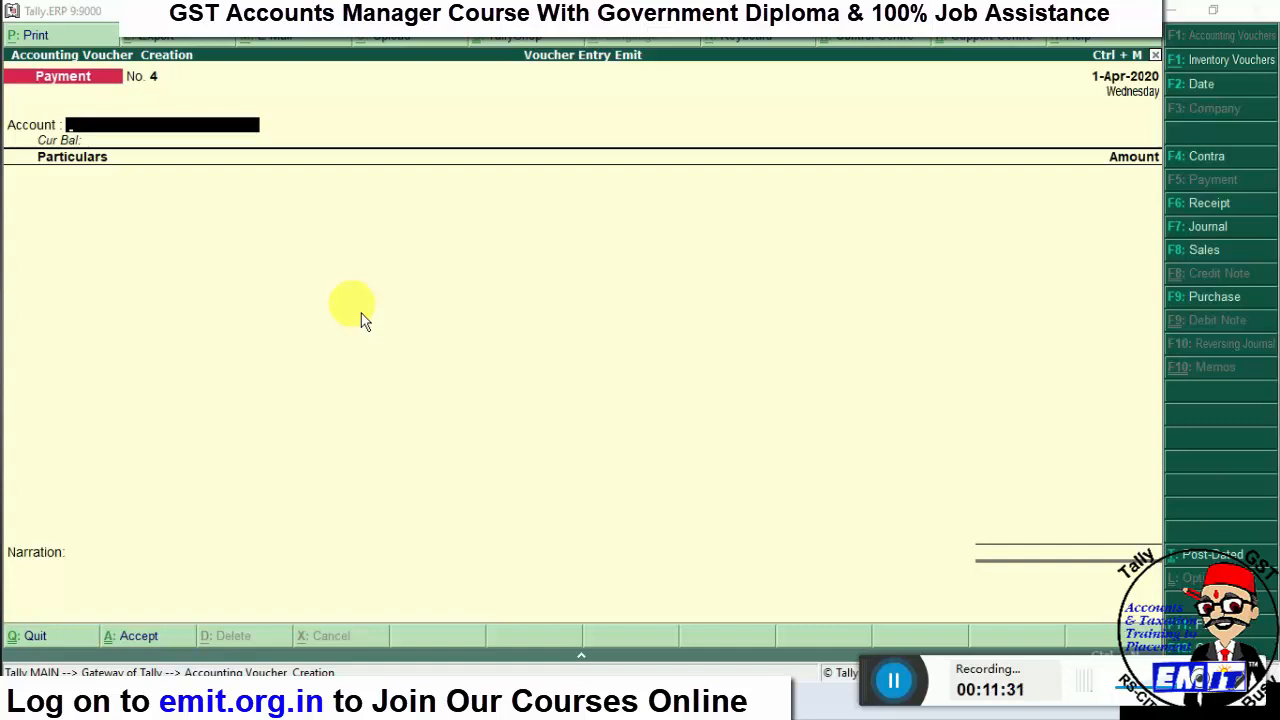
- Switch to a receipt voucher and set Cash as its account
click(338, 248)
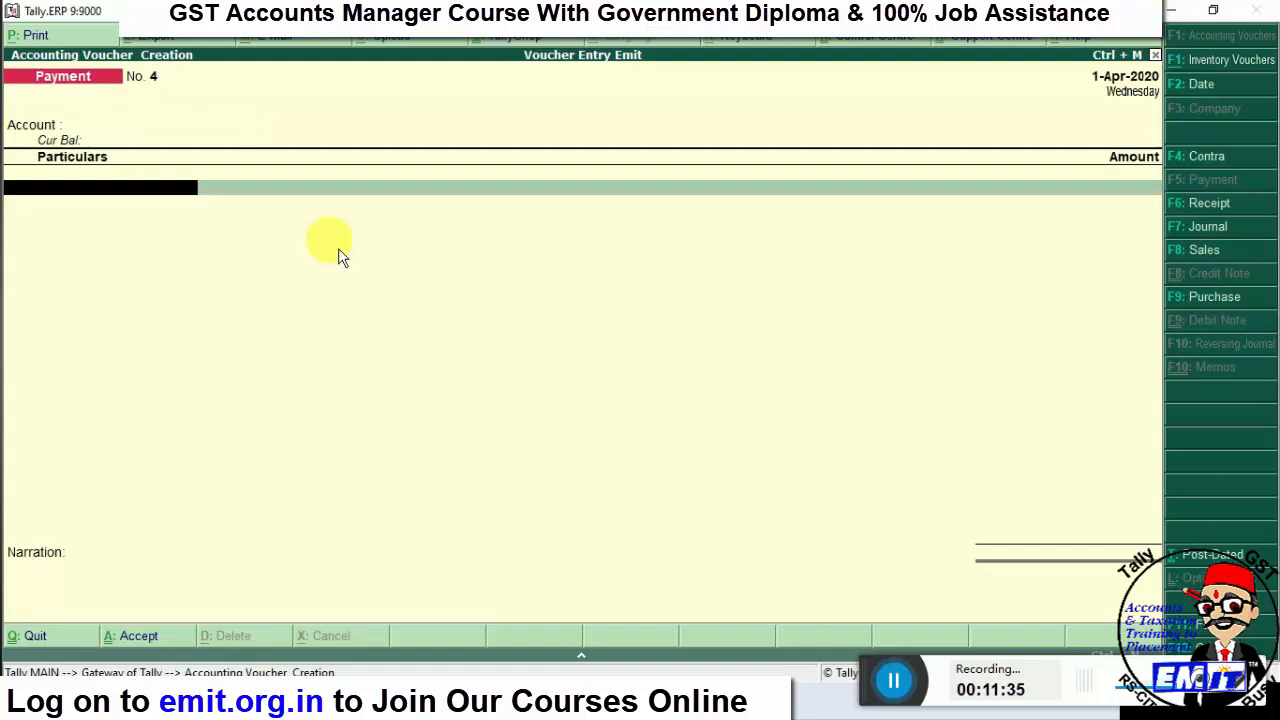
key(F6)
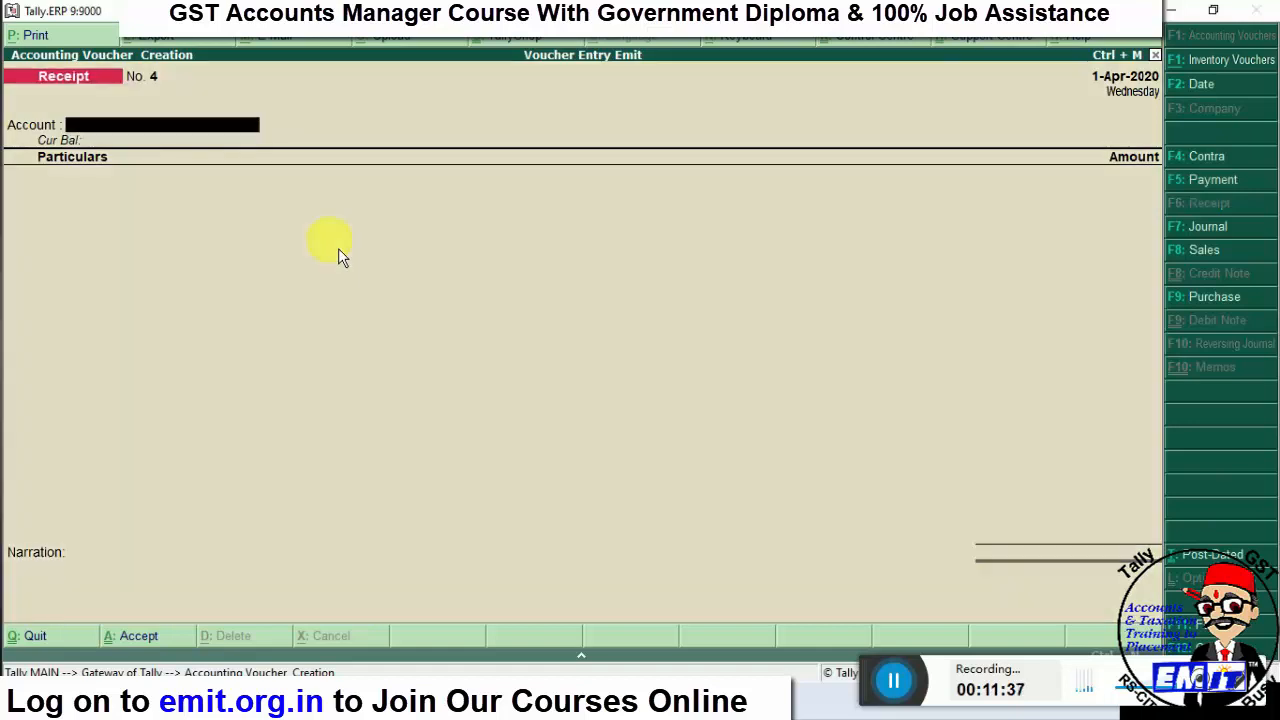
text(Cash)
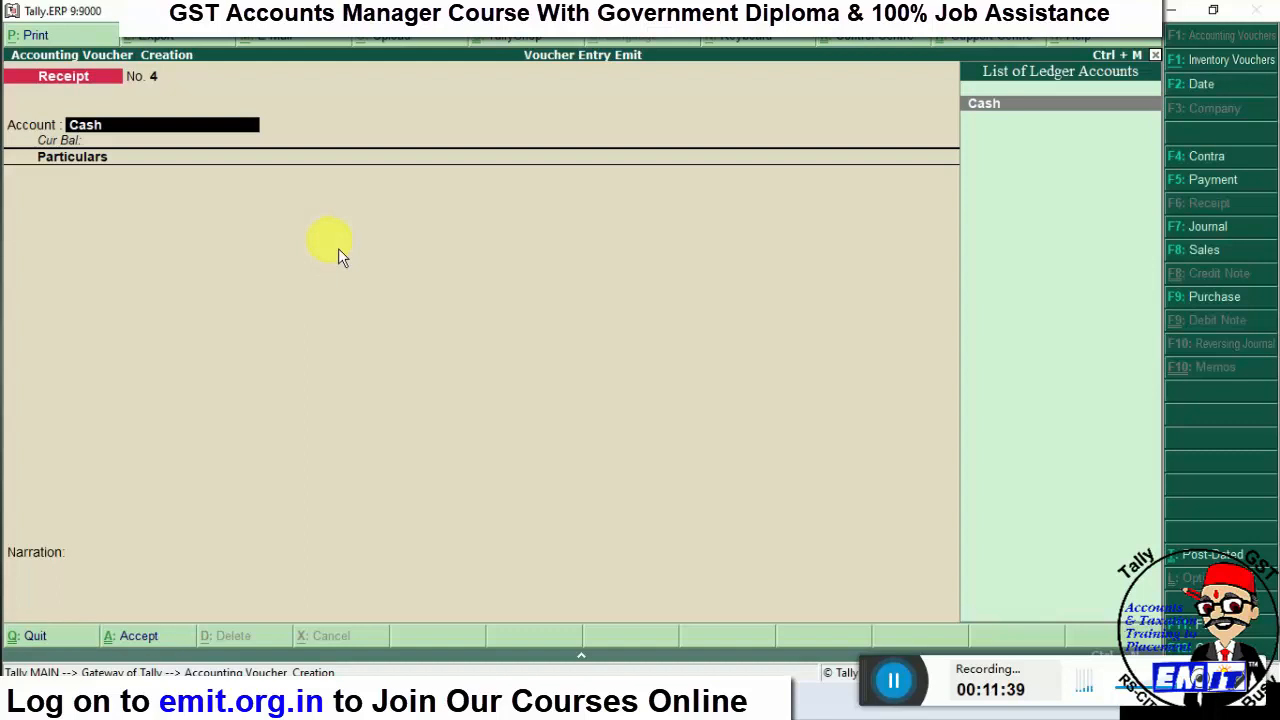
key(Return)
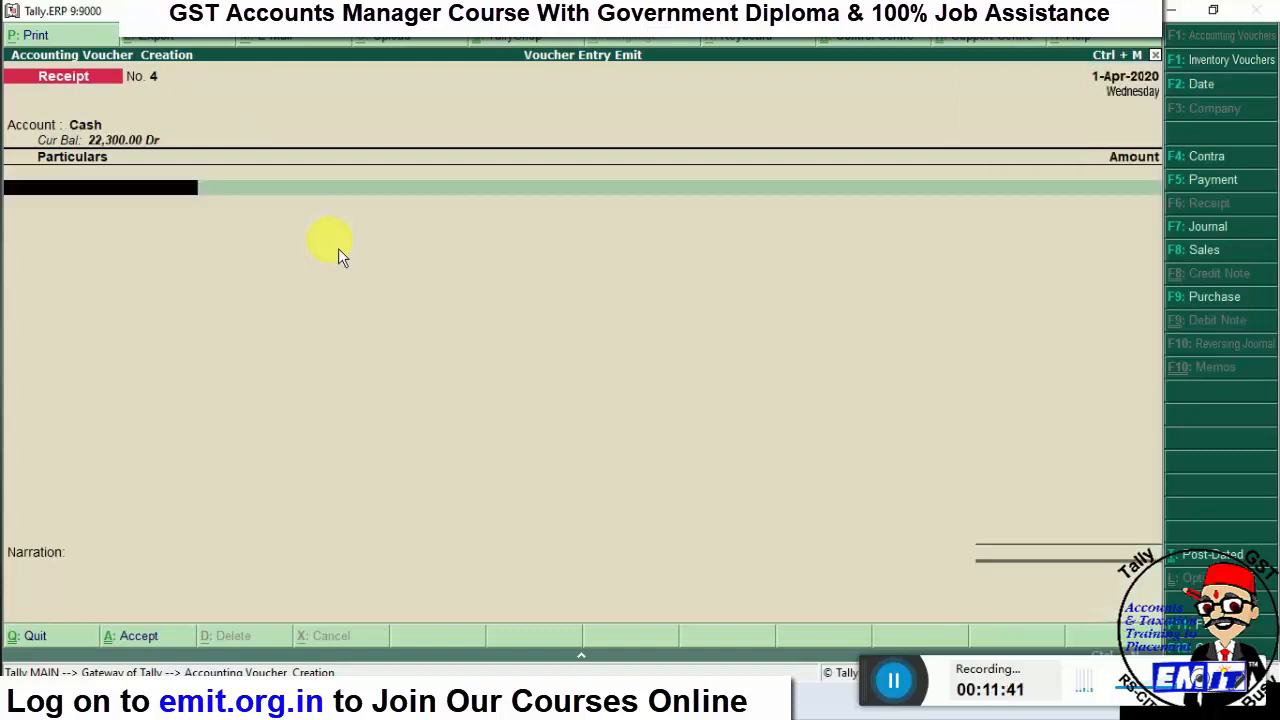
text(int)
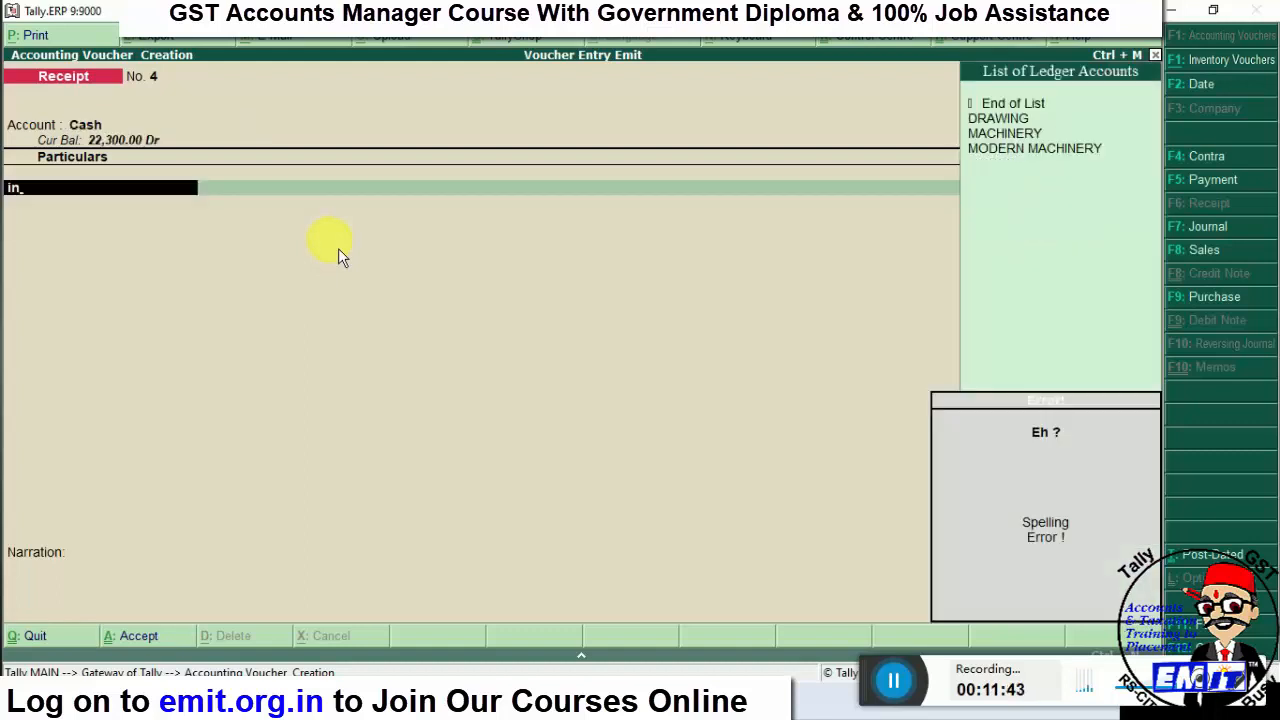
key(BackSpace)
key(BackSpace)
key(BackSpace)
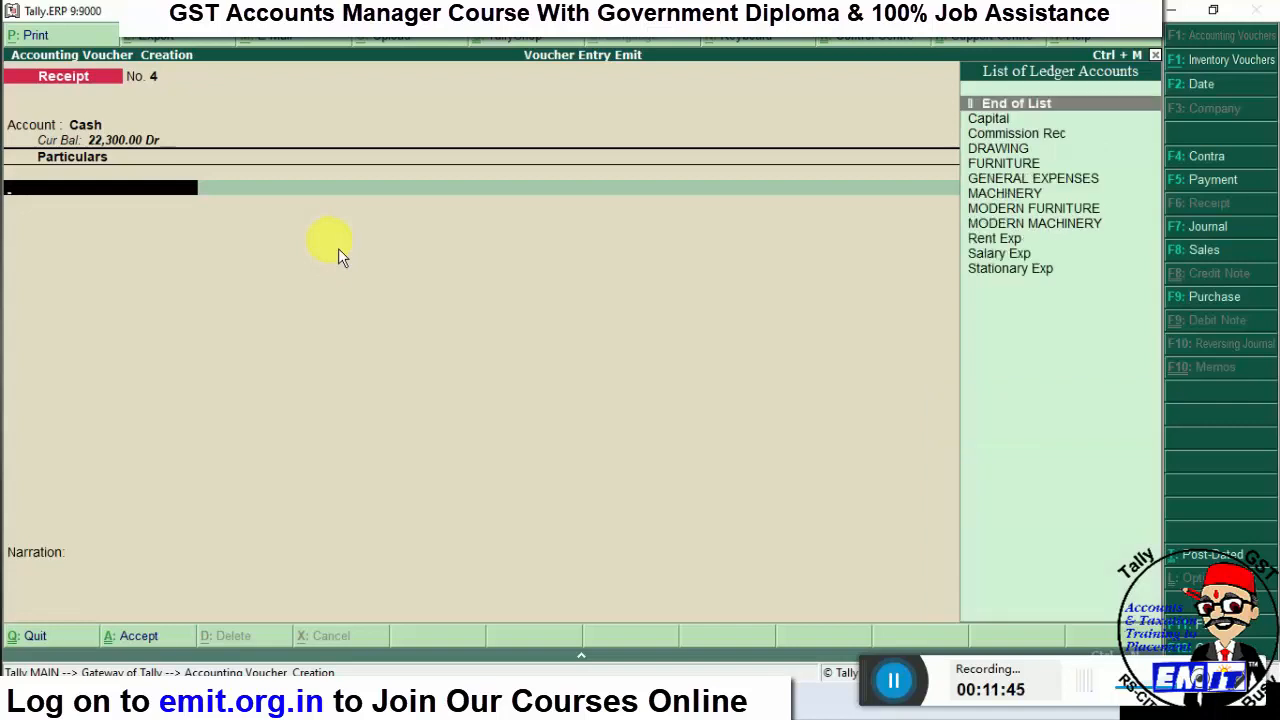
- Create a ledger named Interest Rec under Indirect Incomes from within the receipt, with cost centres not applicable, and save it
key(alt+c)
text(In)
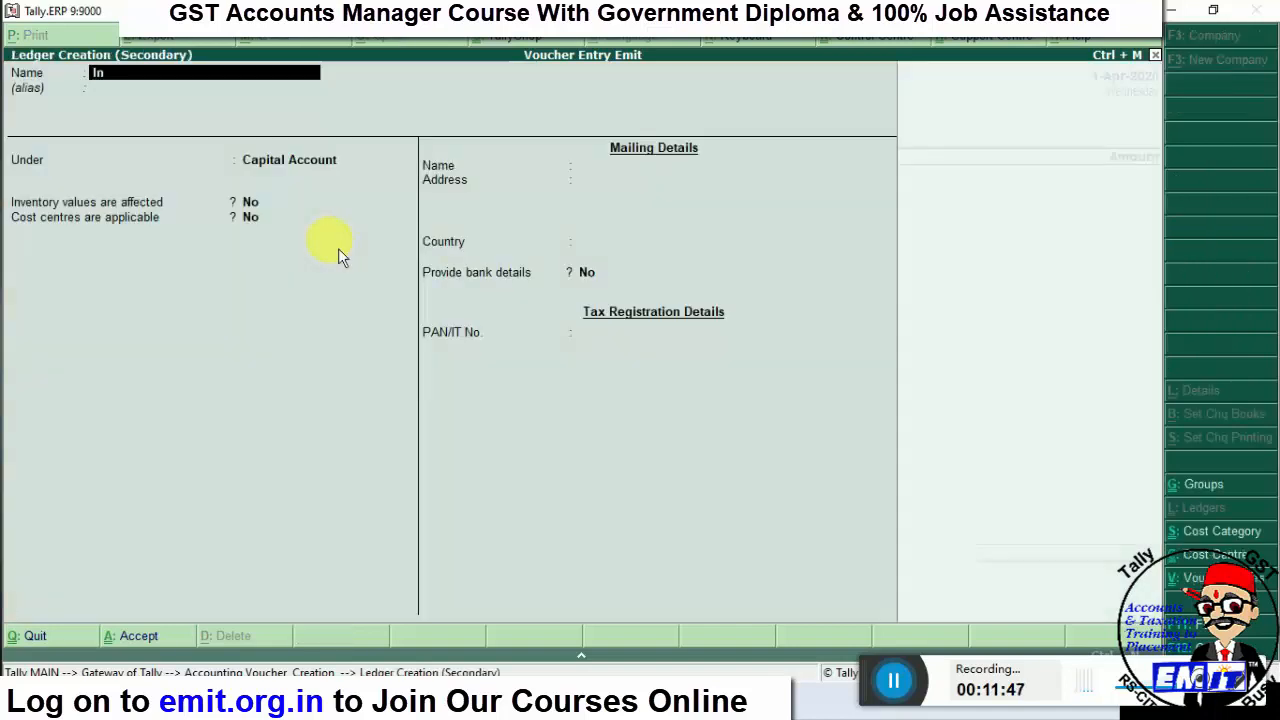
text(terest Rec)
key(Return)
key(Return)
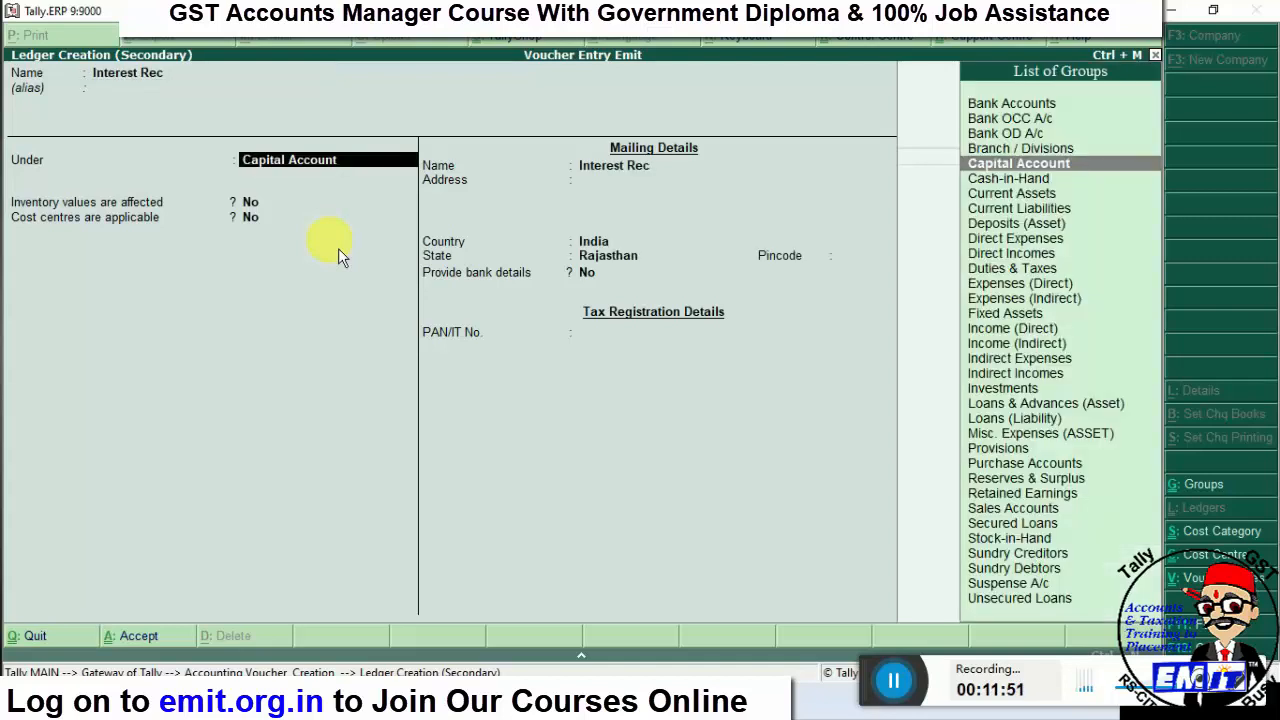
text(Indir)
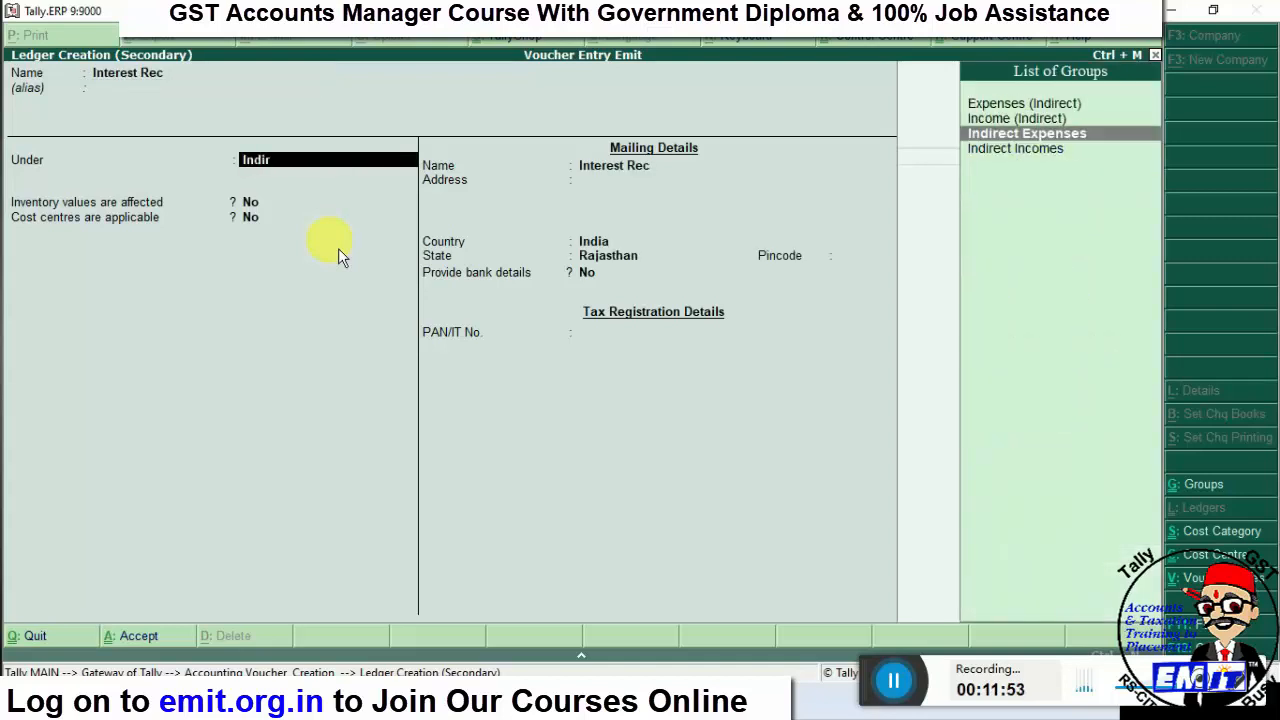
key(Down)
key(Return)
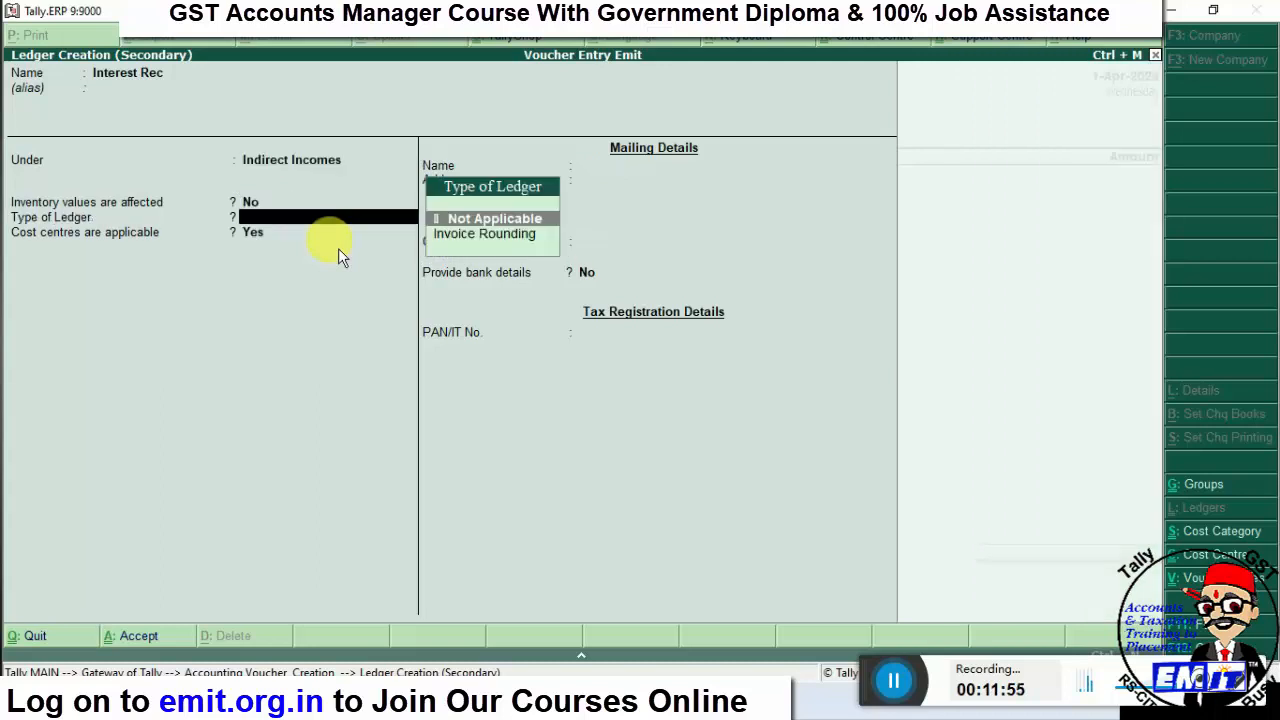
key(Return)
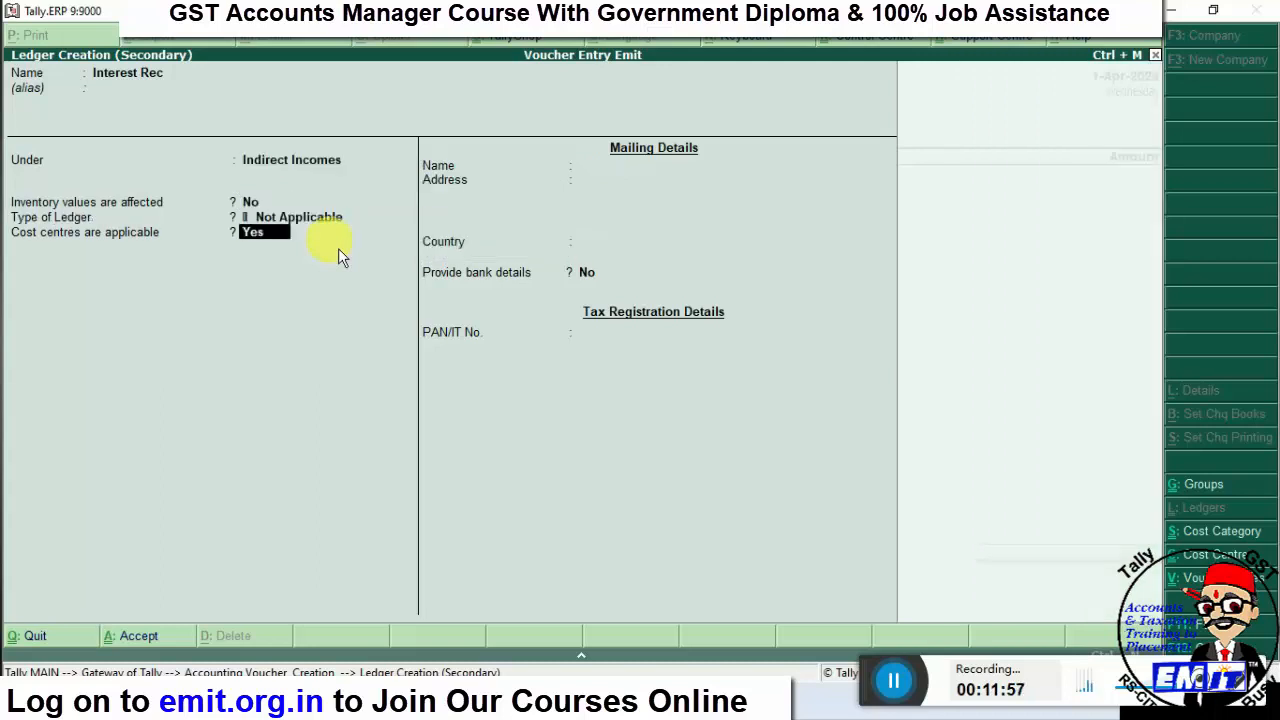
key(n)
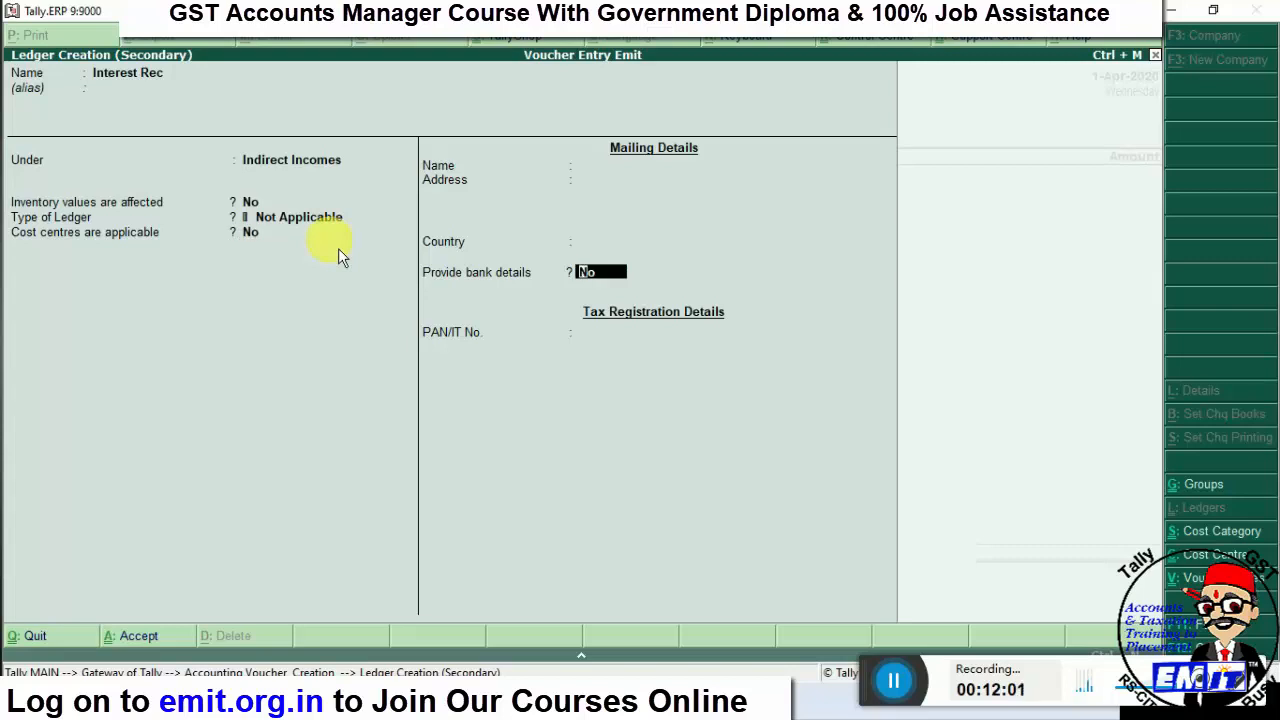
key(ctrl+a)
key(Return)
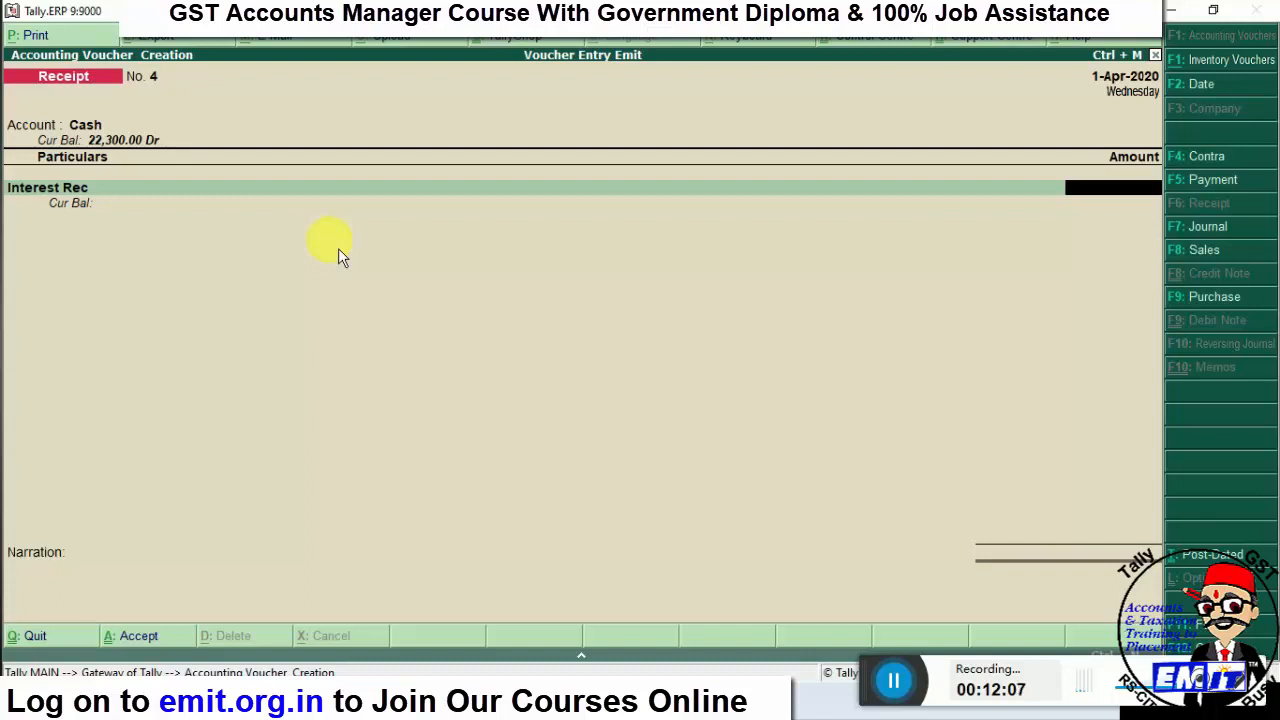
- Enter 20,000 as the Interest Rec amount and leave the receipt's narration empty
text(20,000)
key(Return)
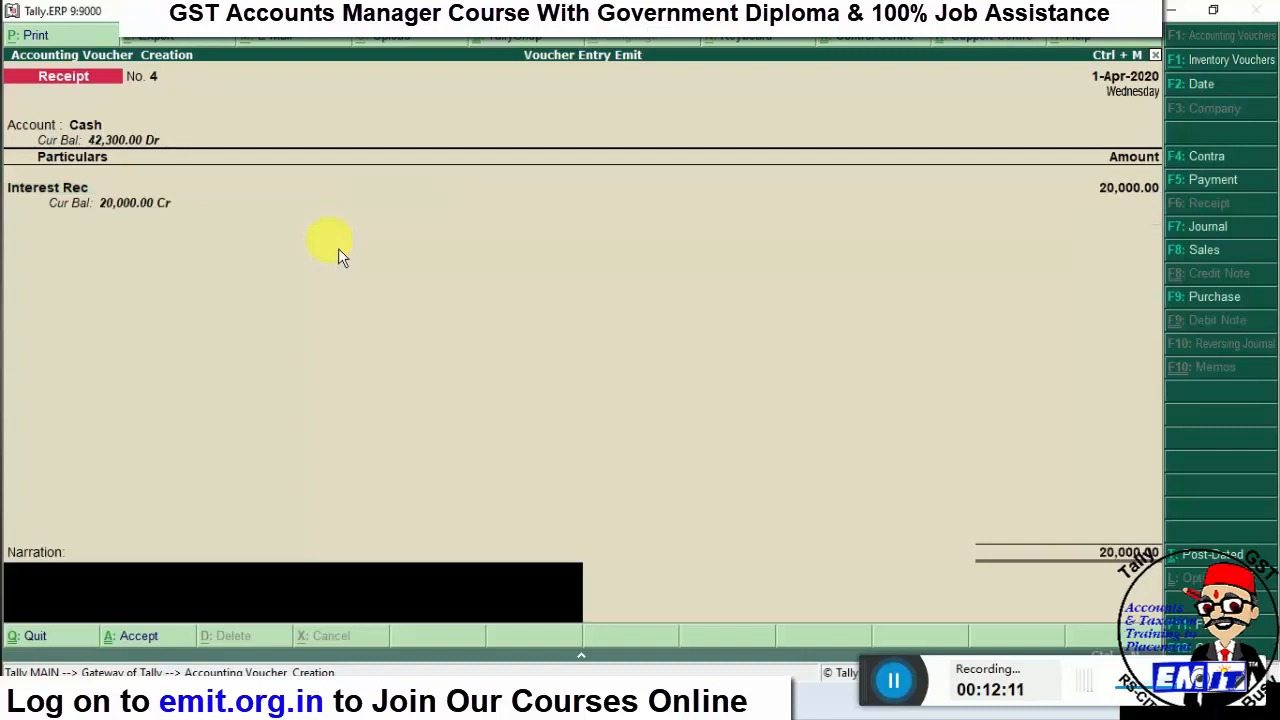
key(Return)
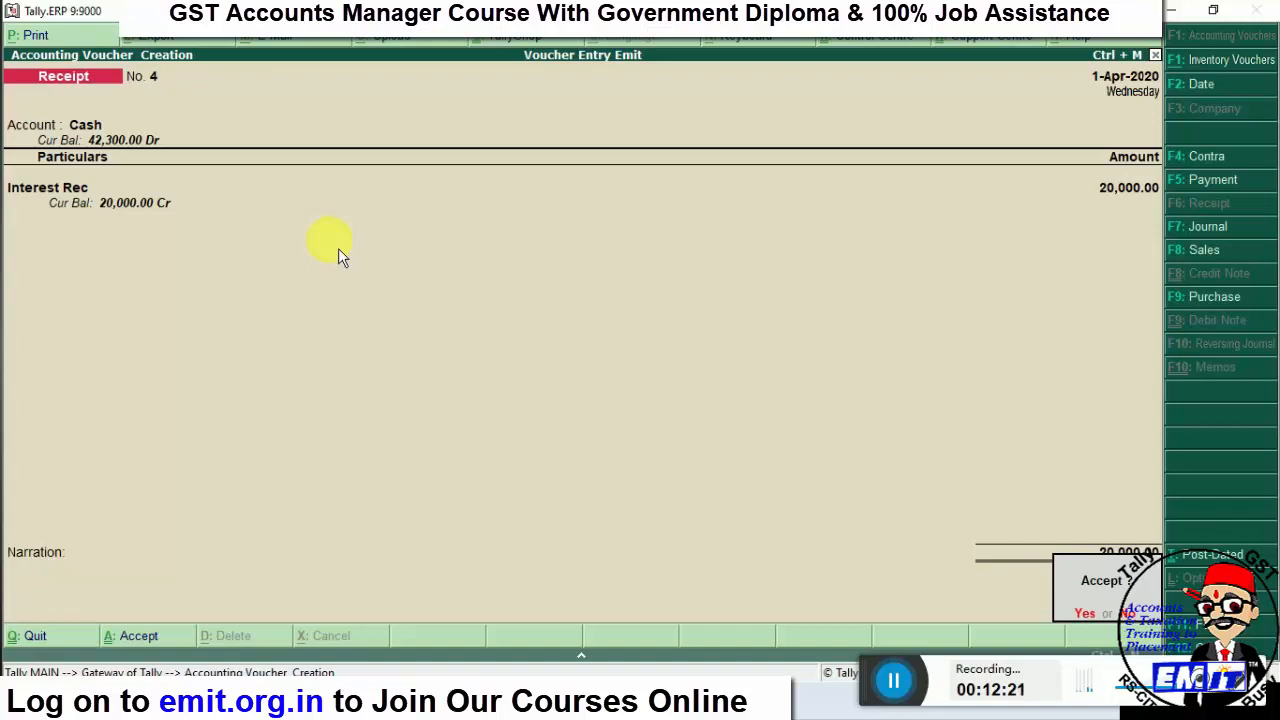
- Decline saving the receipt and alter the Interest Rec ledger from its voucher line so that cost centres are applicable
key(n)
key(BackSpace)
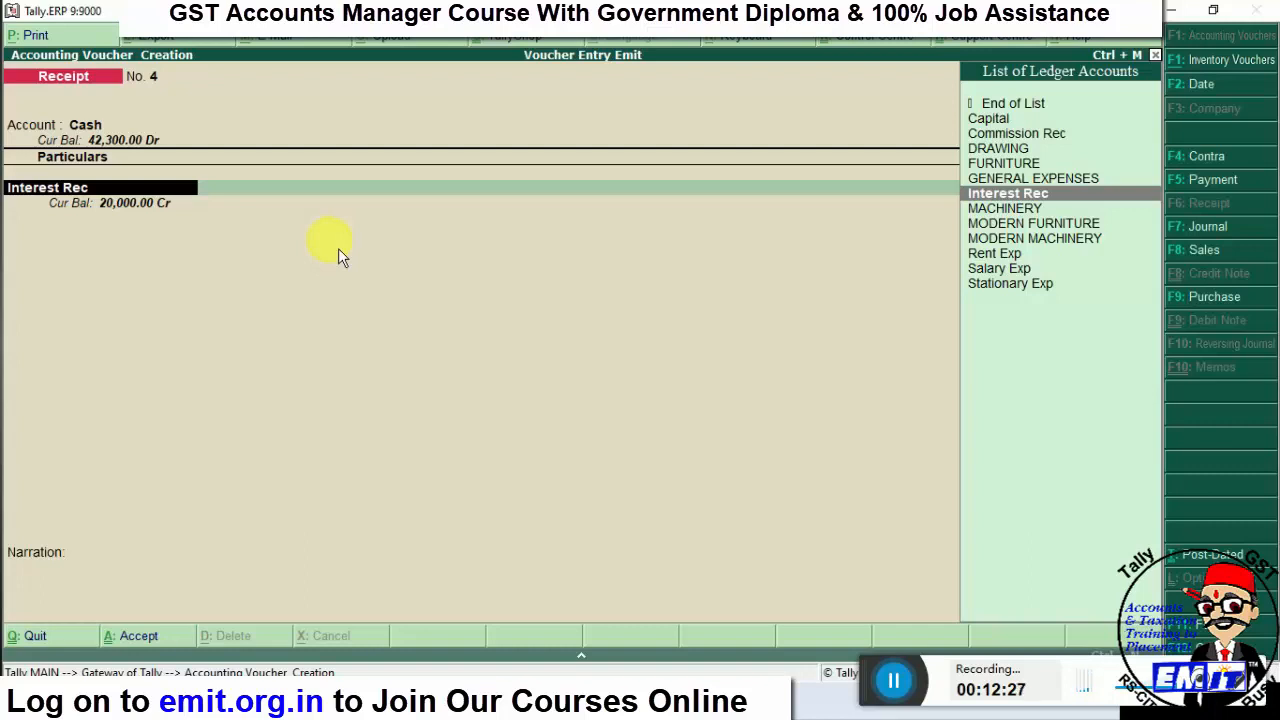
key(ctrl+Return)
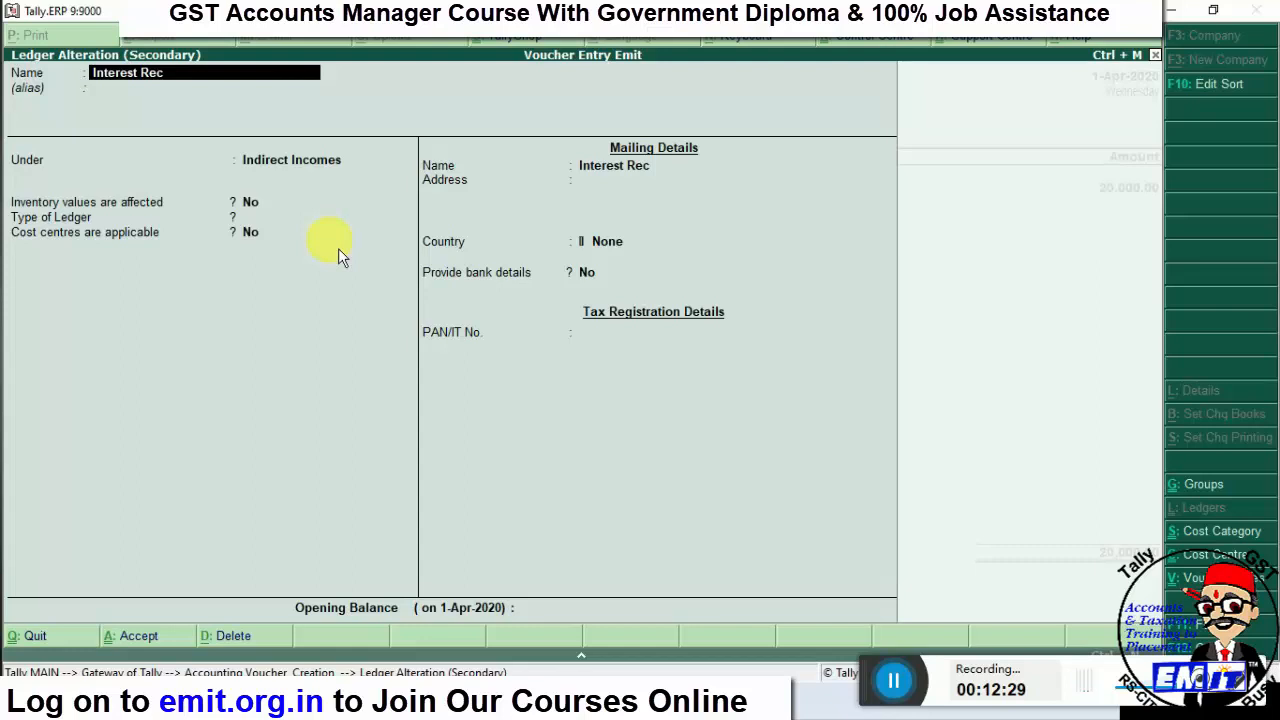
key(Return)
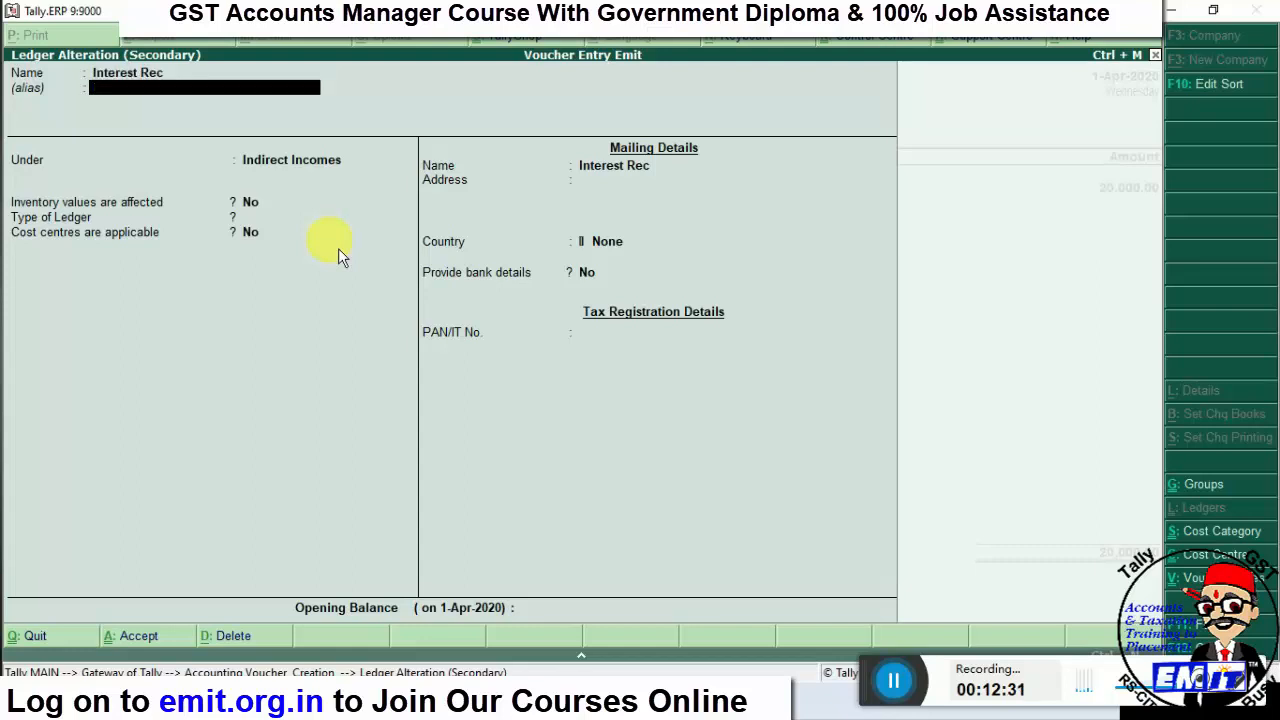
key(Return)
key(Return)
key(Return)
key(Return)
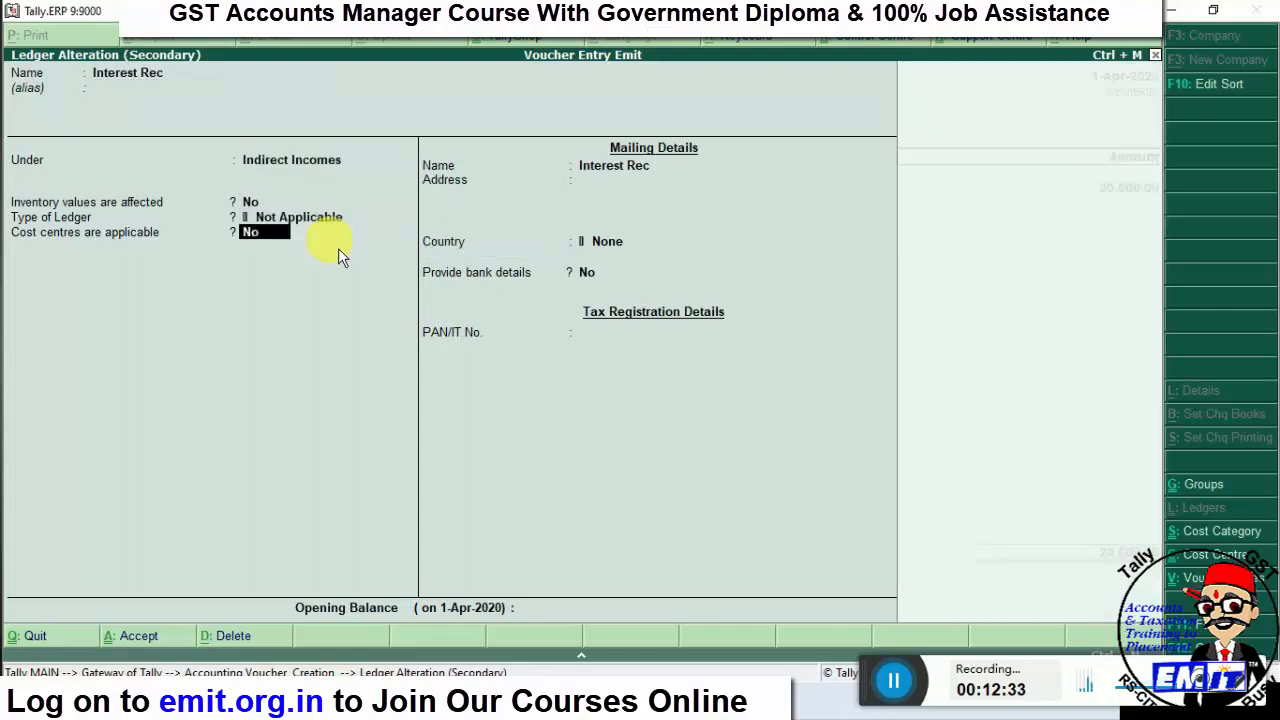
text(y)
key(Return)
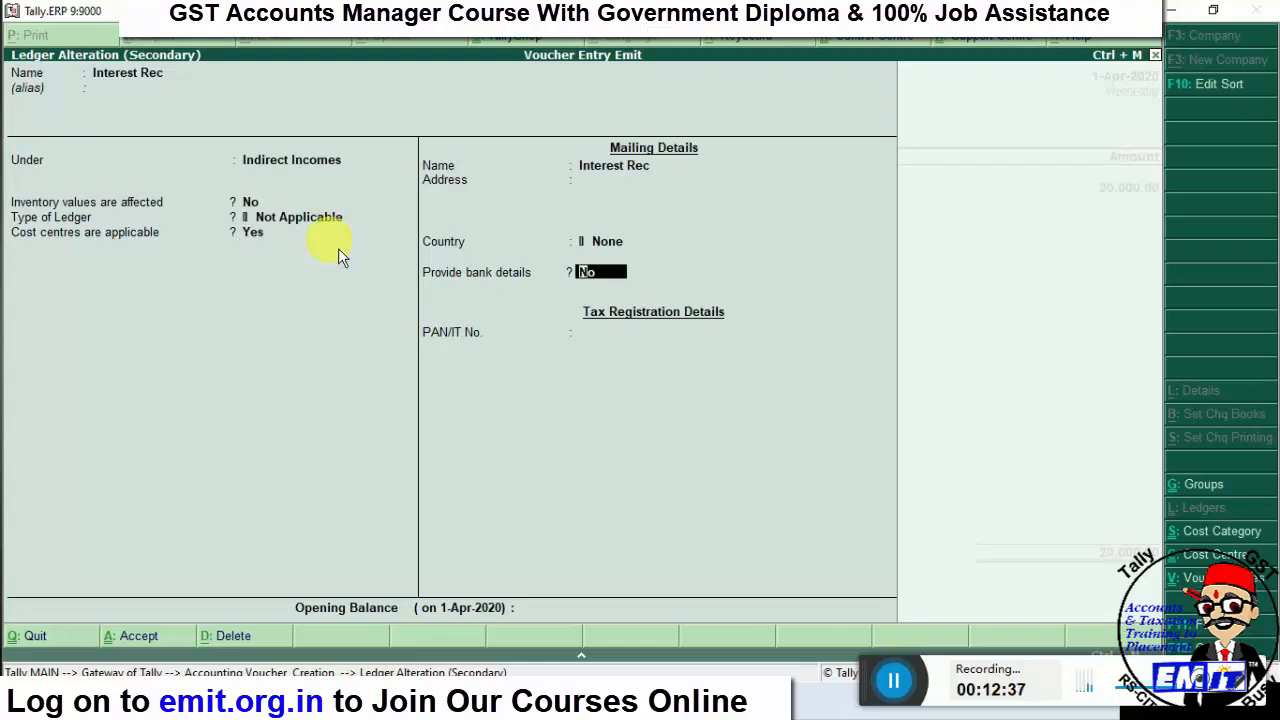
key(Return)
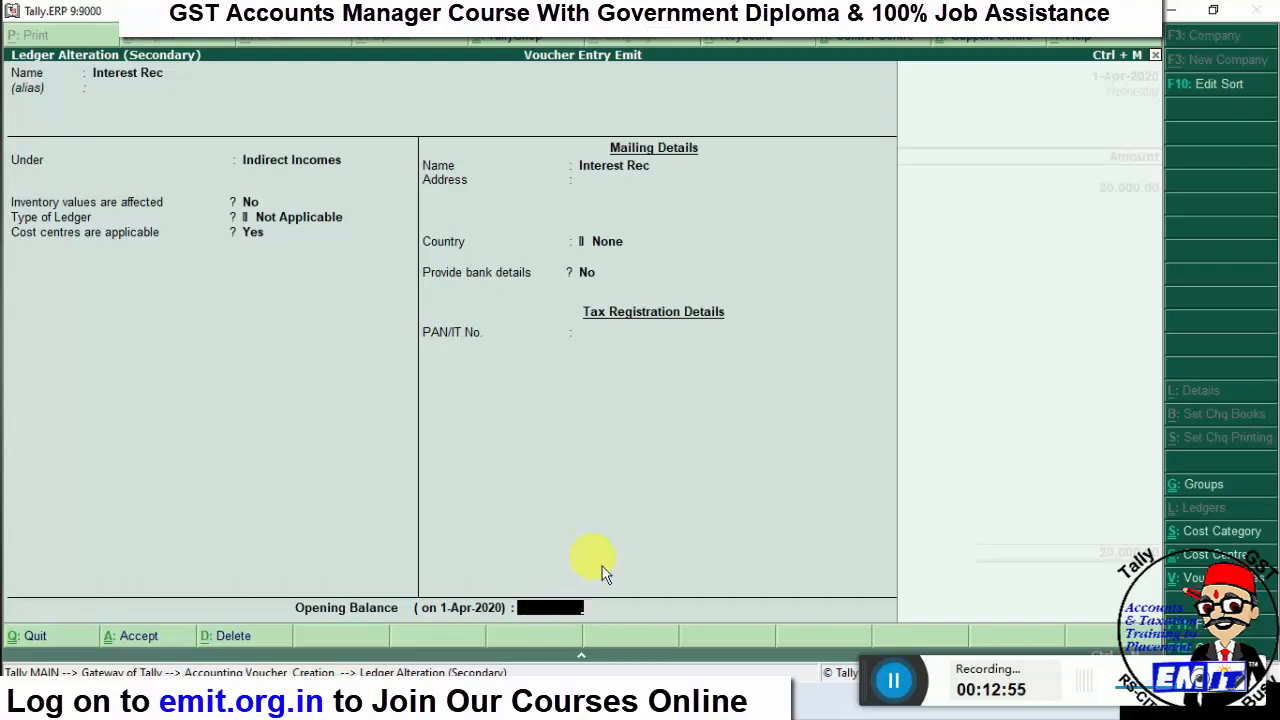
key(Return)
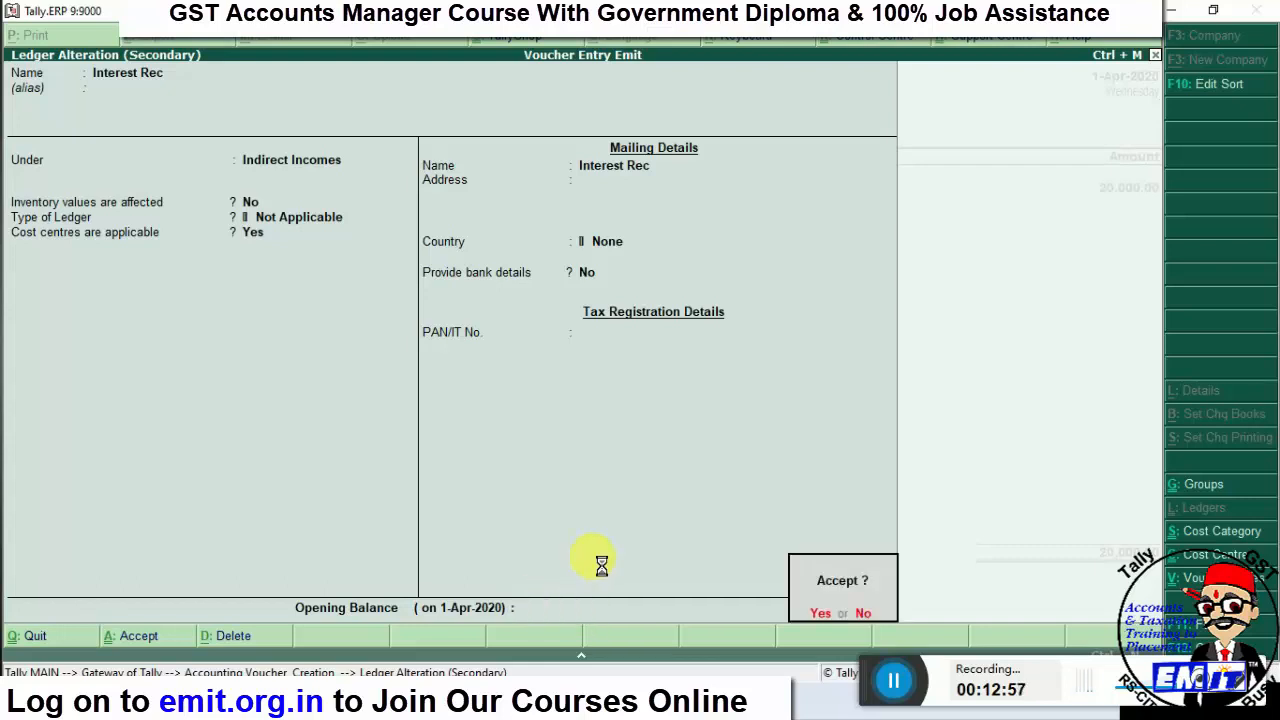
key(Return)
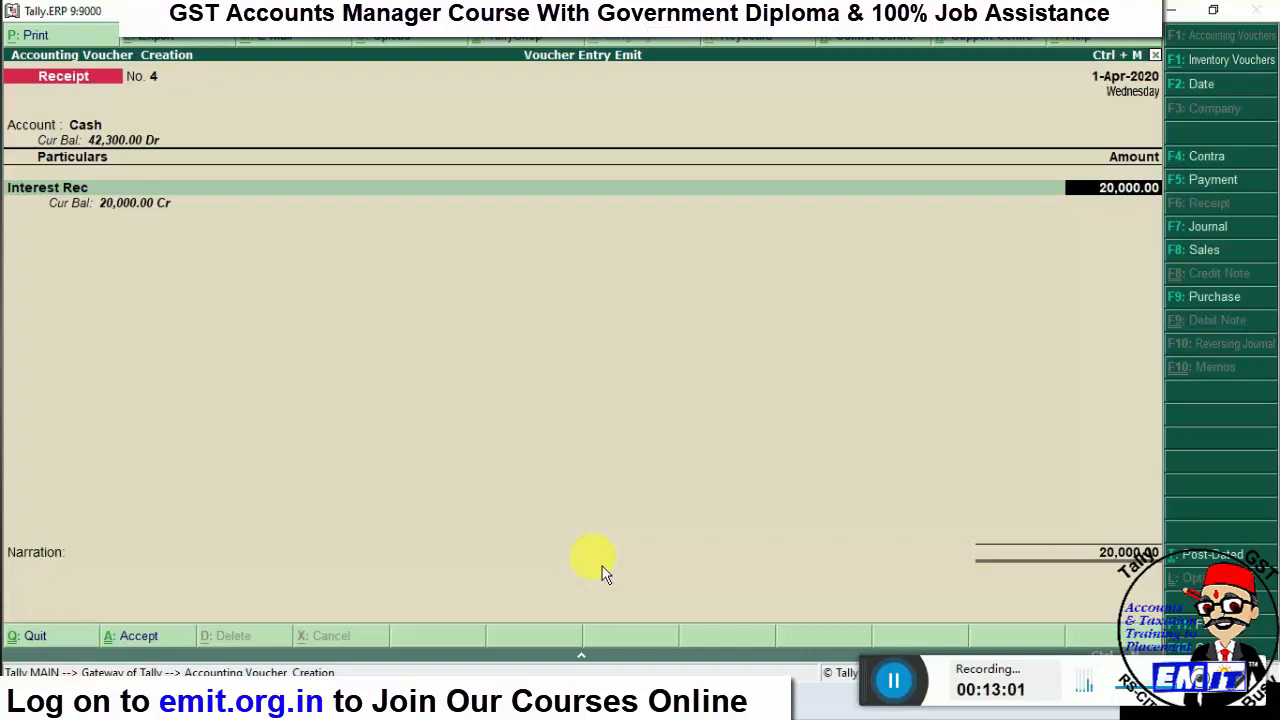
- Allocate the Interest Rec amount under the Branch category: 5,000 to Alwar, 8,000 to Bhiwadi and 7,000 to Jaipur
key(Return)
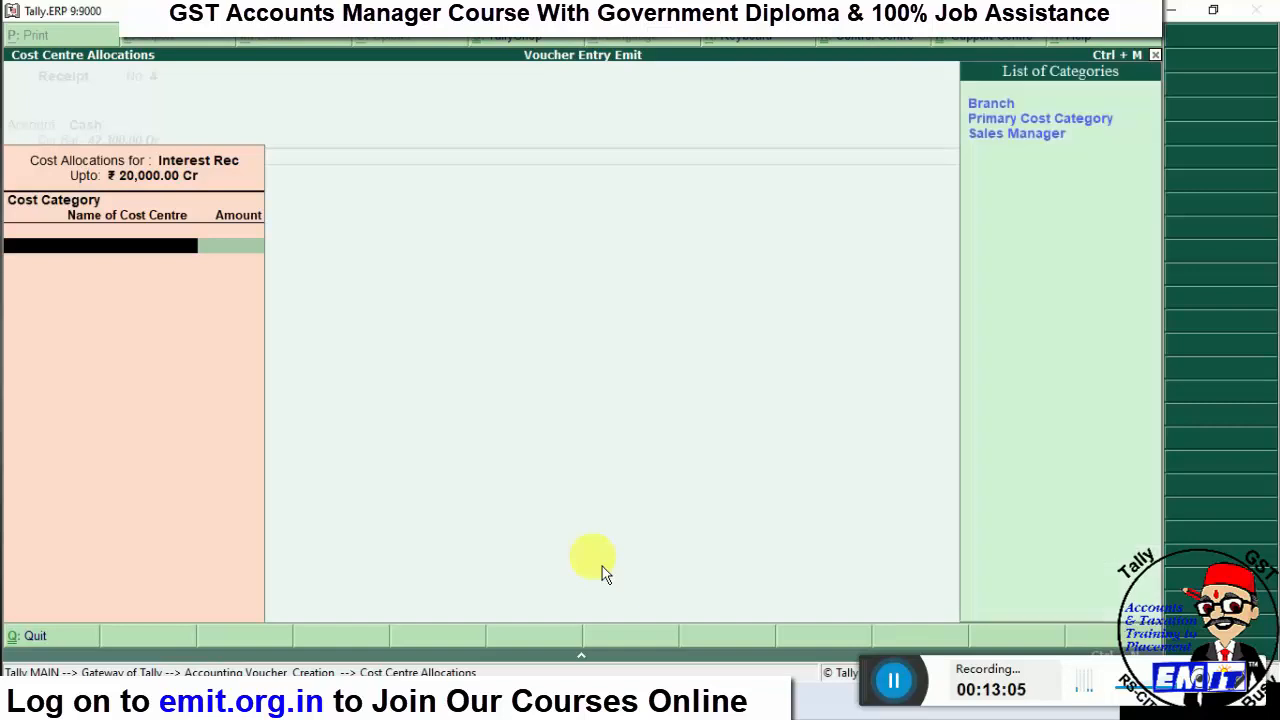
key(Return)
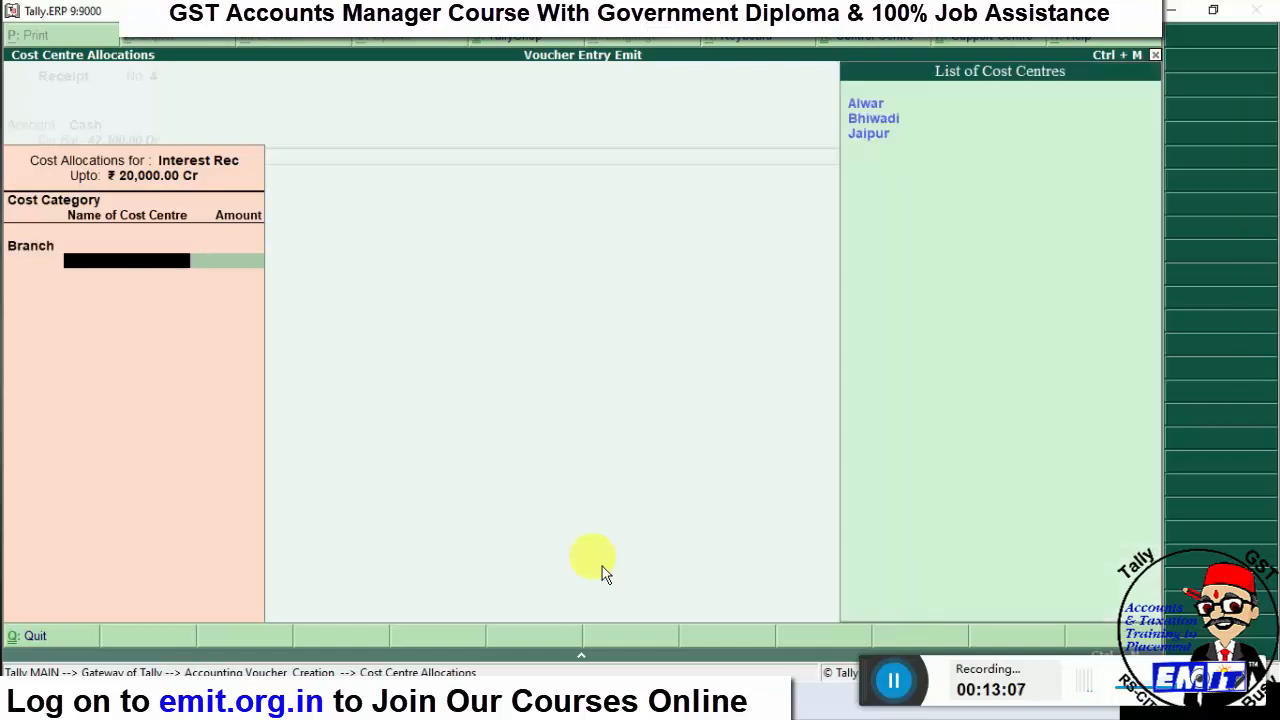
key(Return)
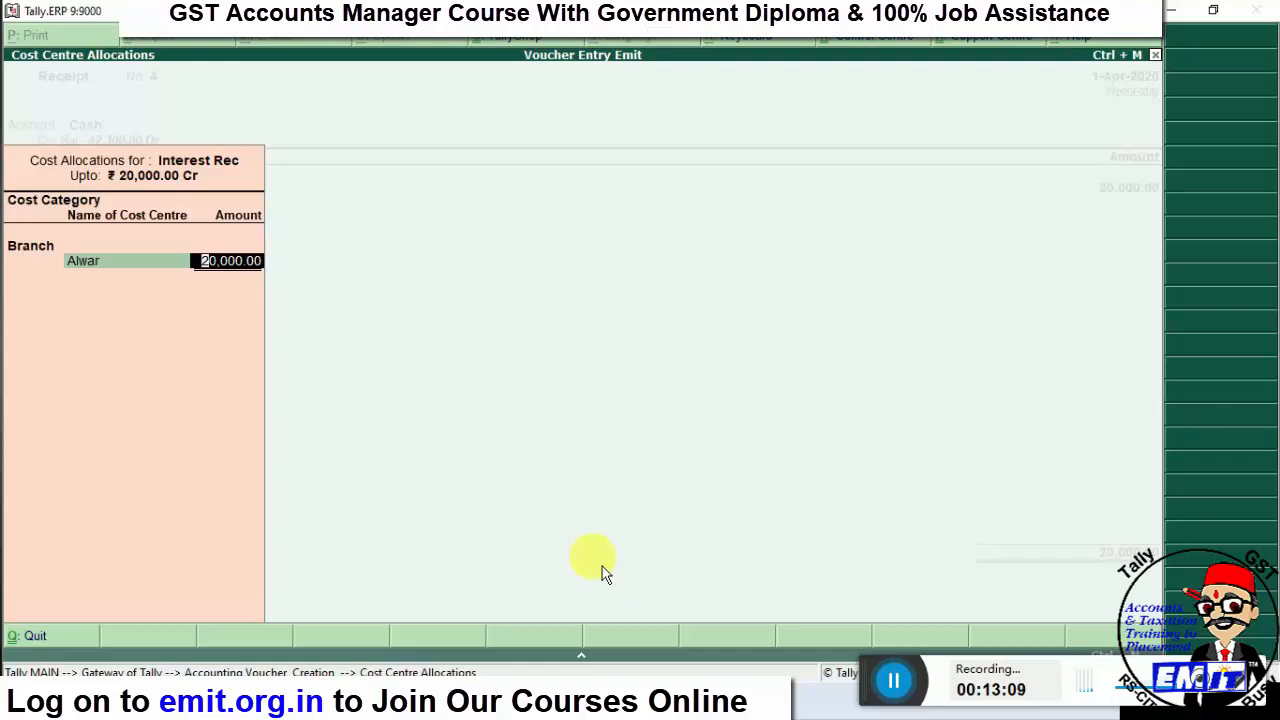
text(5,000)
key(Return)
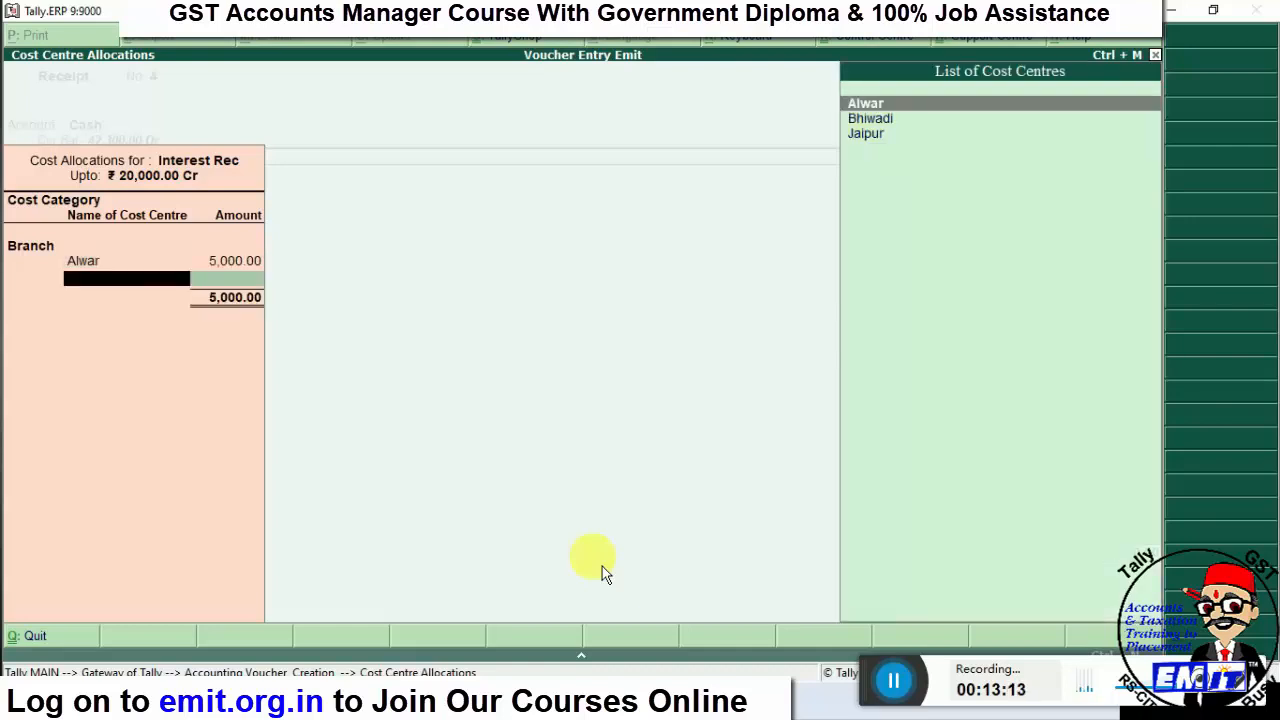
key(Down)
key(Return)
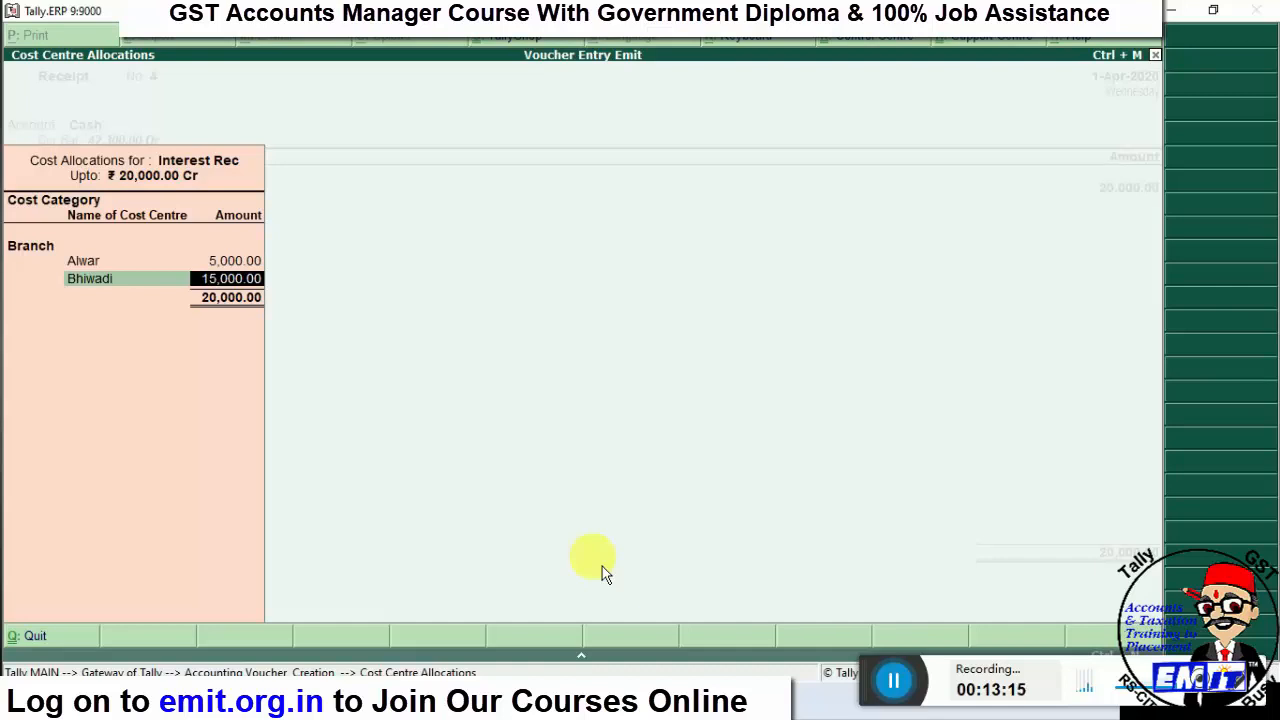
text(8,000)
key(Return)
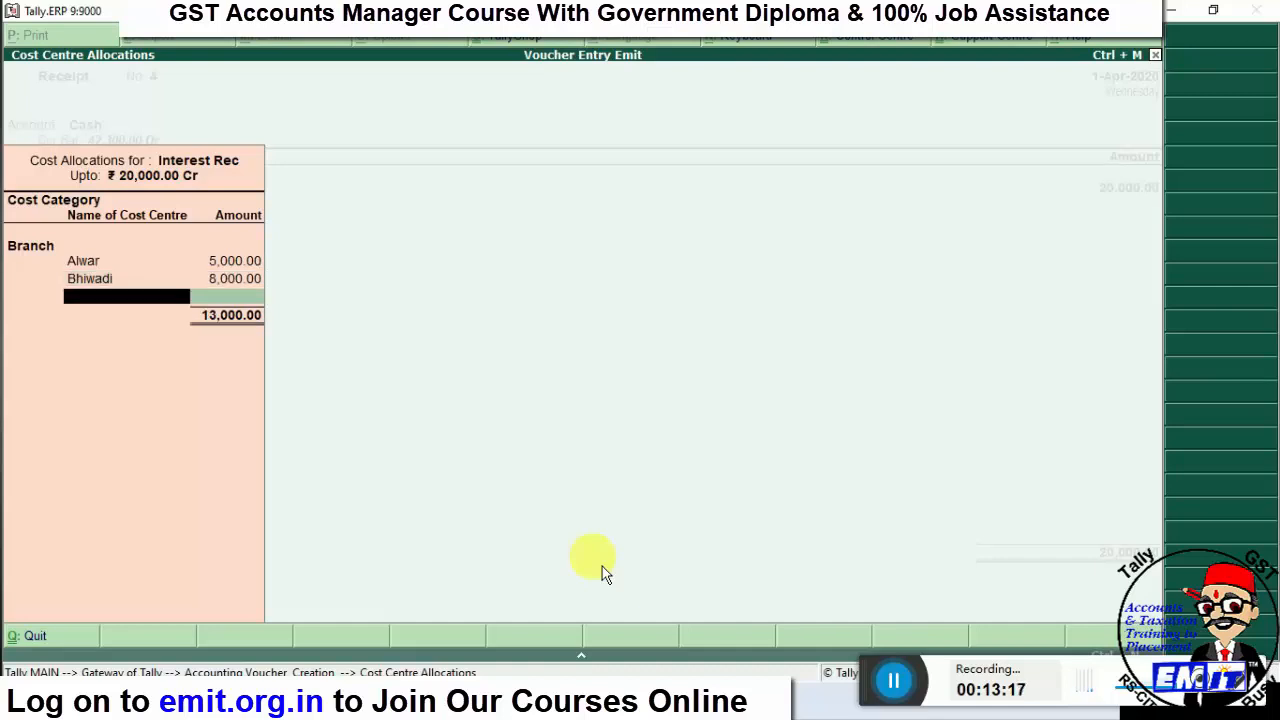
key(Down)
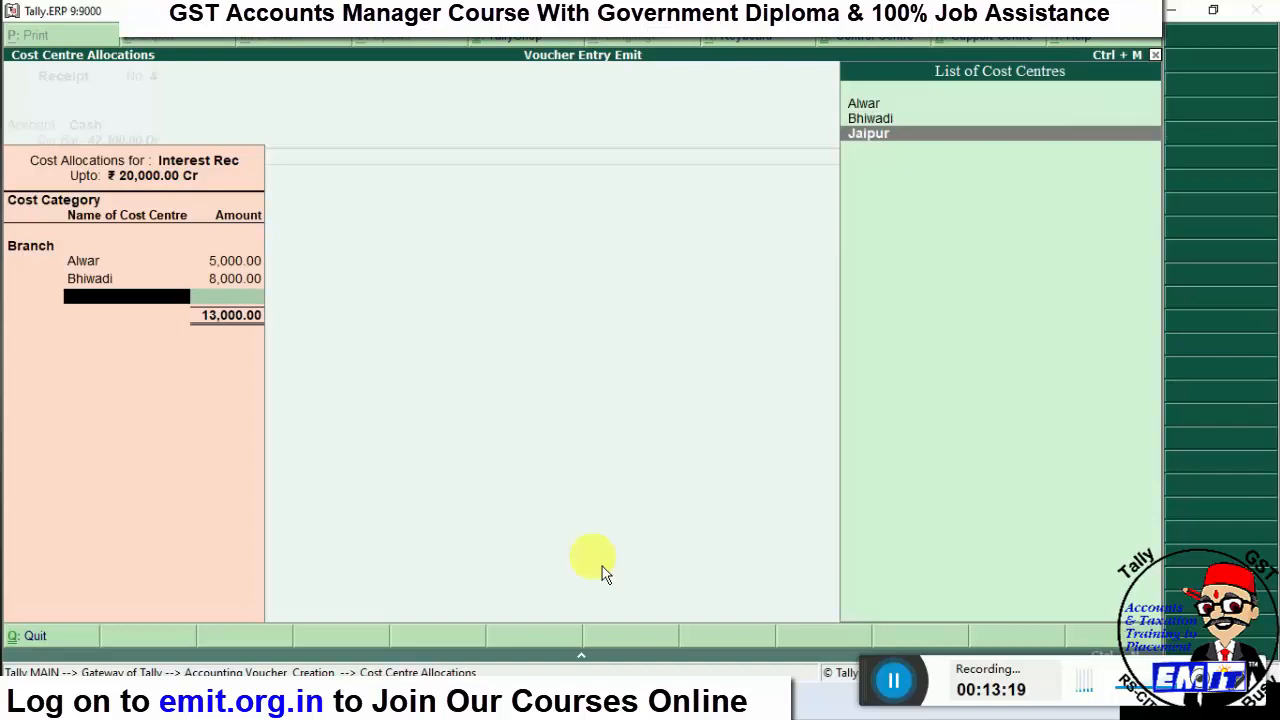
key(Return)
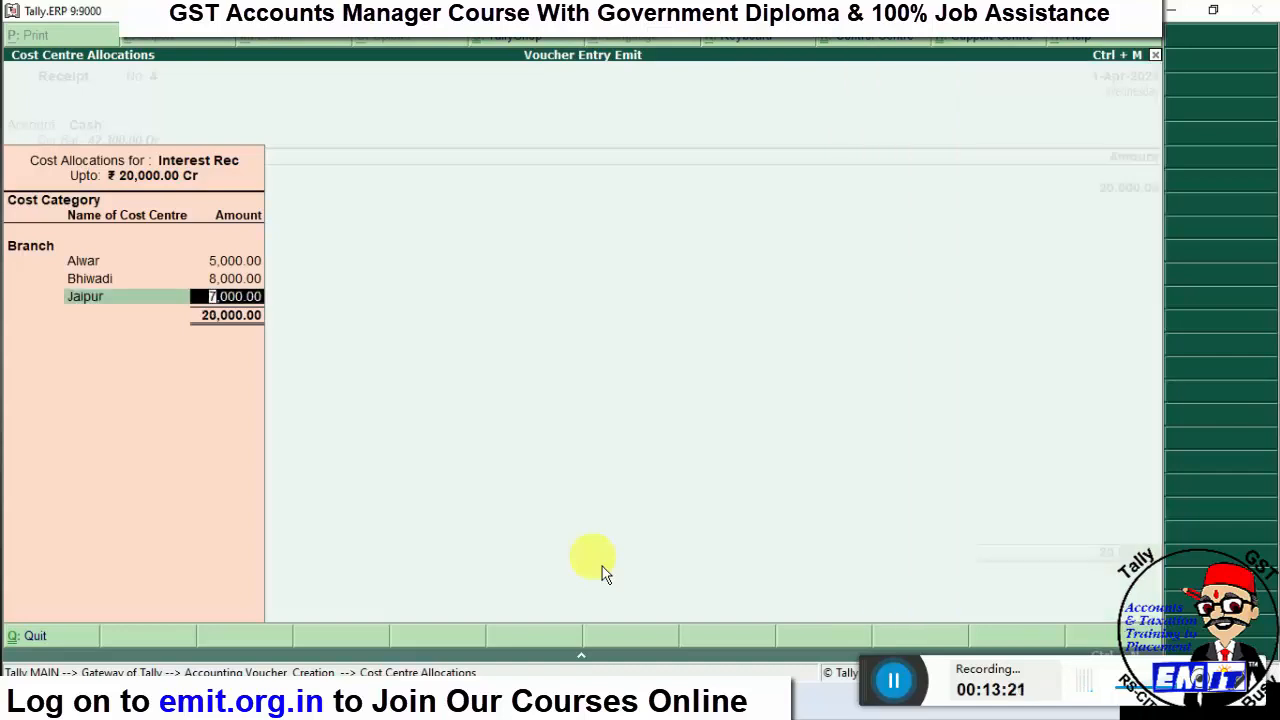
key(Return)
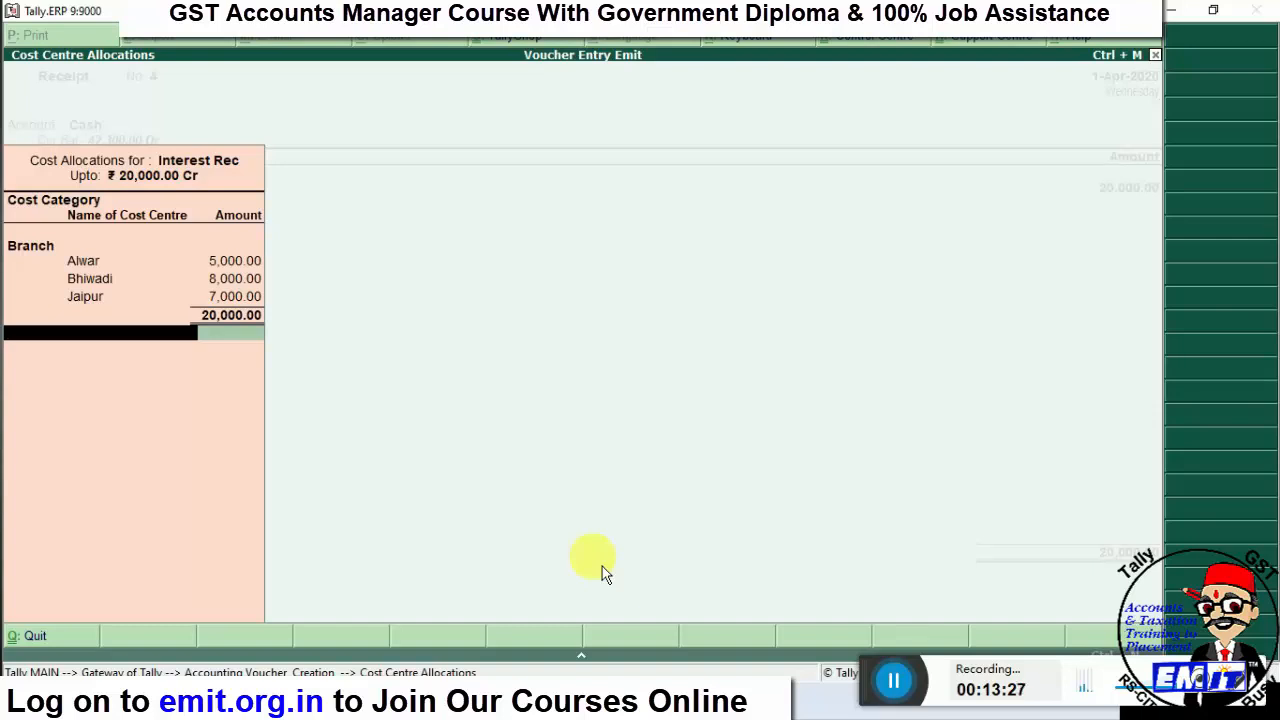
- End the category allocation for Interest Rec without adding another category and save the receipt with an empty narration
key(space)
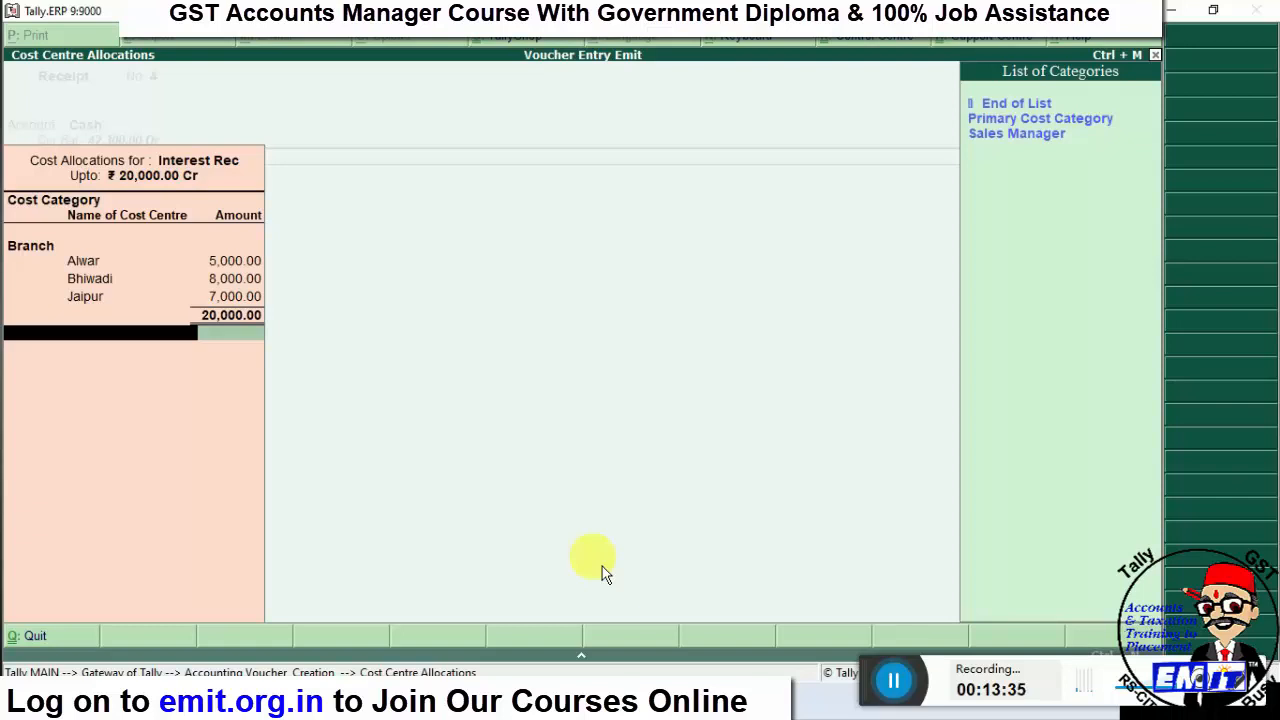
key(Return)
key(Down)
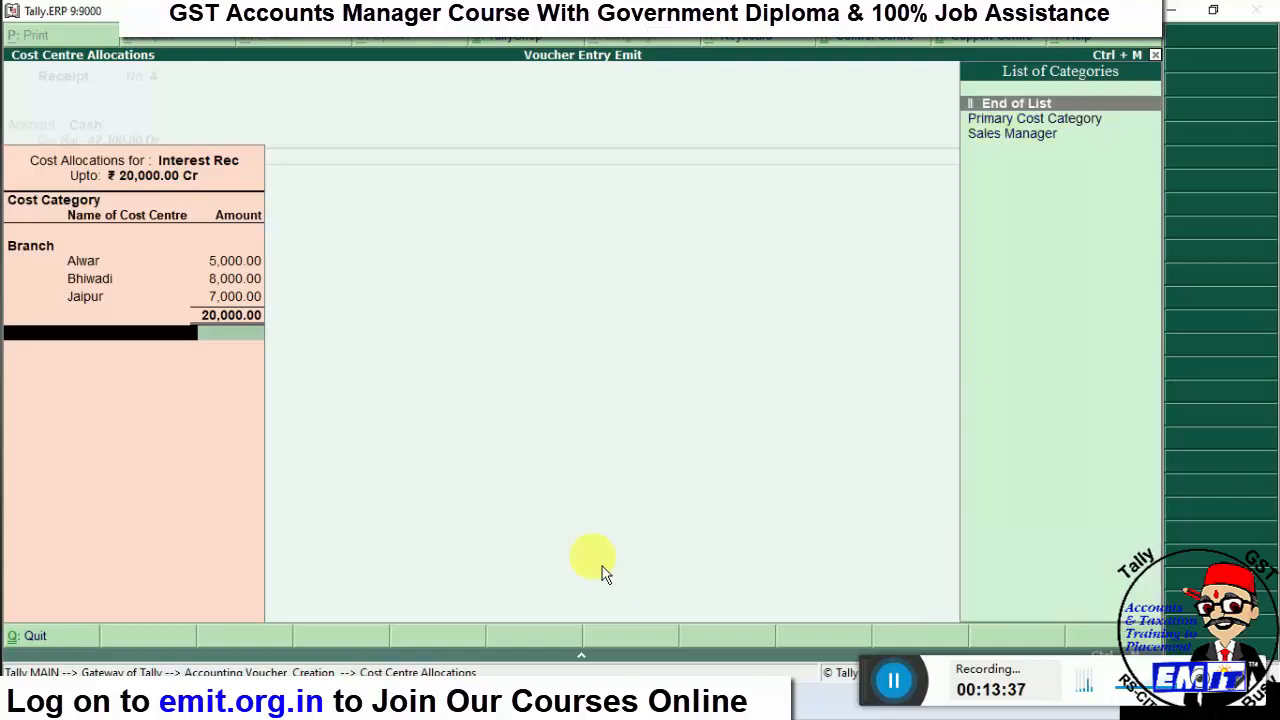
key(Return)
key(Return)
key(Return)
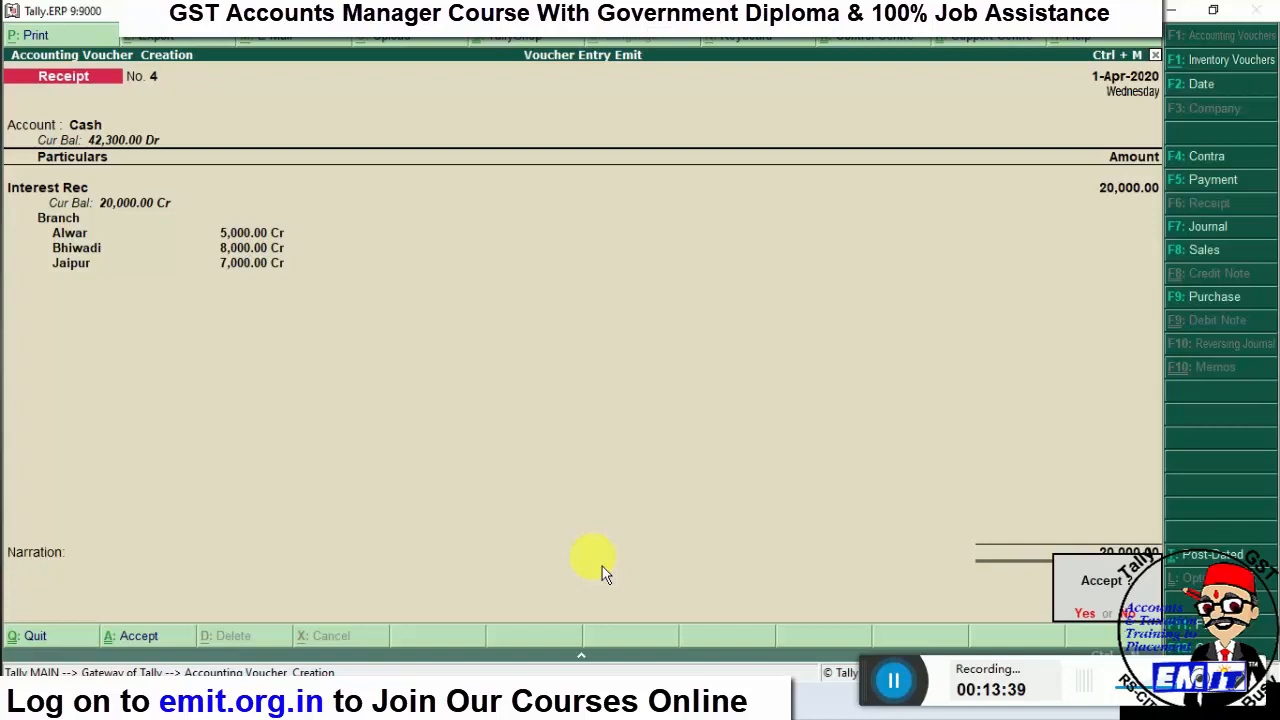
key(Return)
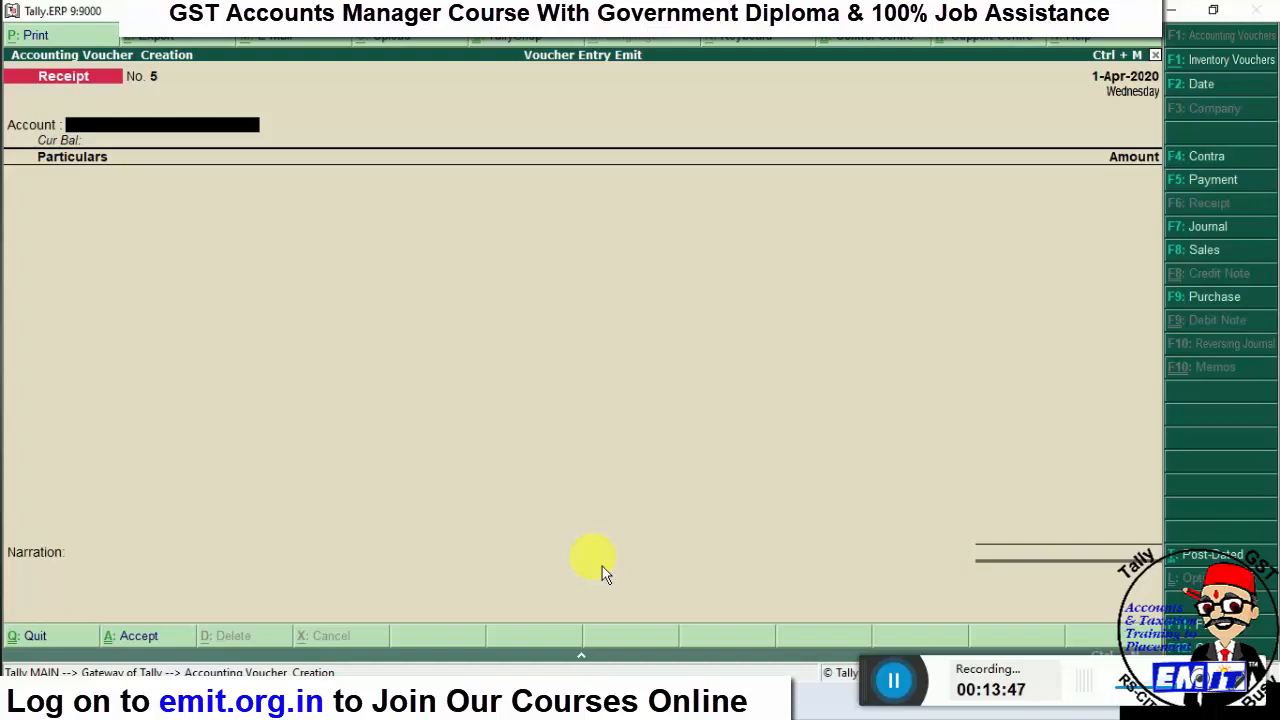
- Leave voucher entry and view the cost centre Category Summary among the statements of accounts
key(Escape)
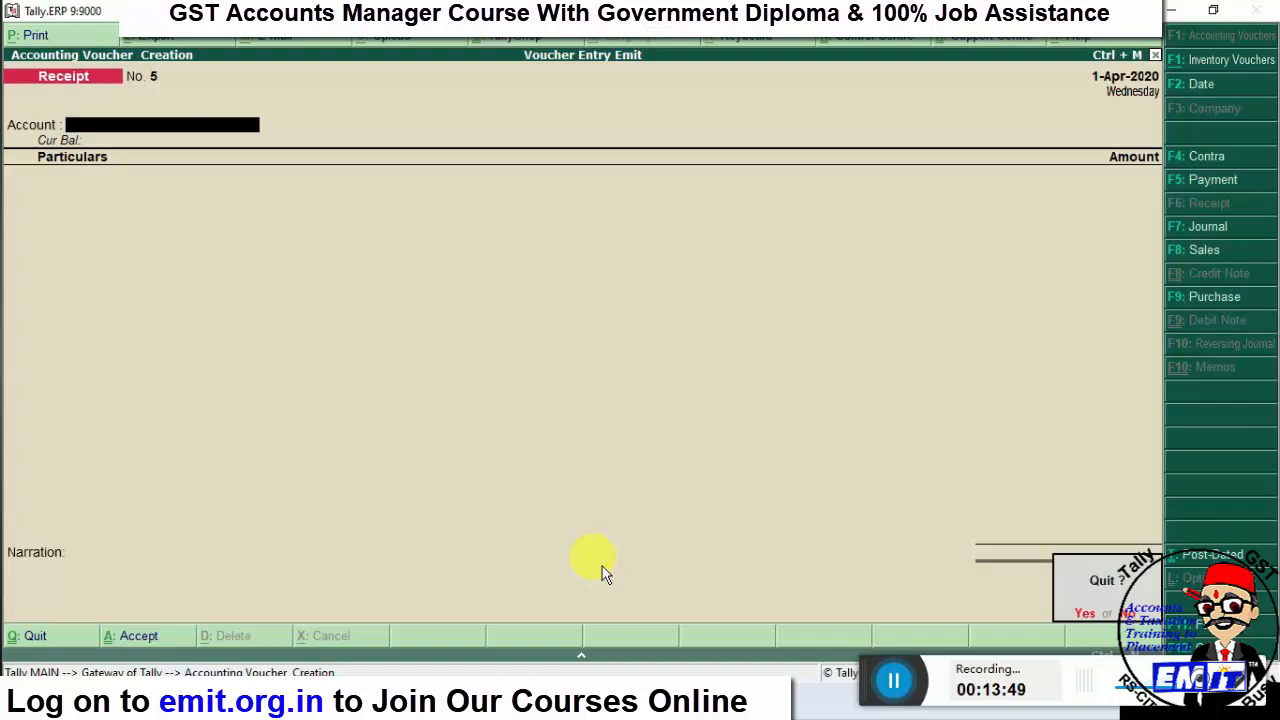
key(Return)
key(Down)
key(Down)
key(Down)
key(Down)
key(Down)
key(Down)
key(Down)
key(Down)
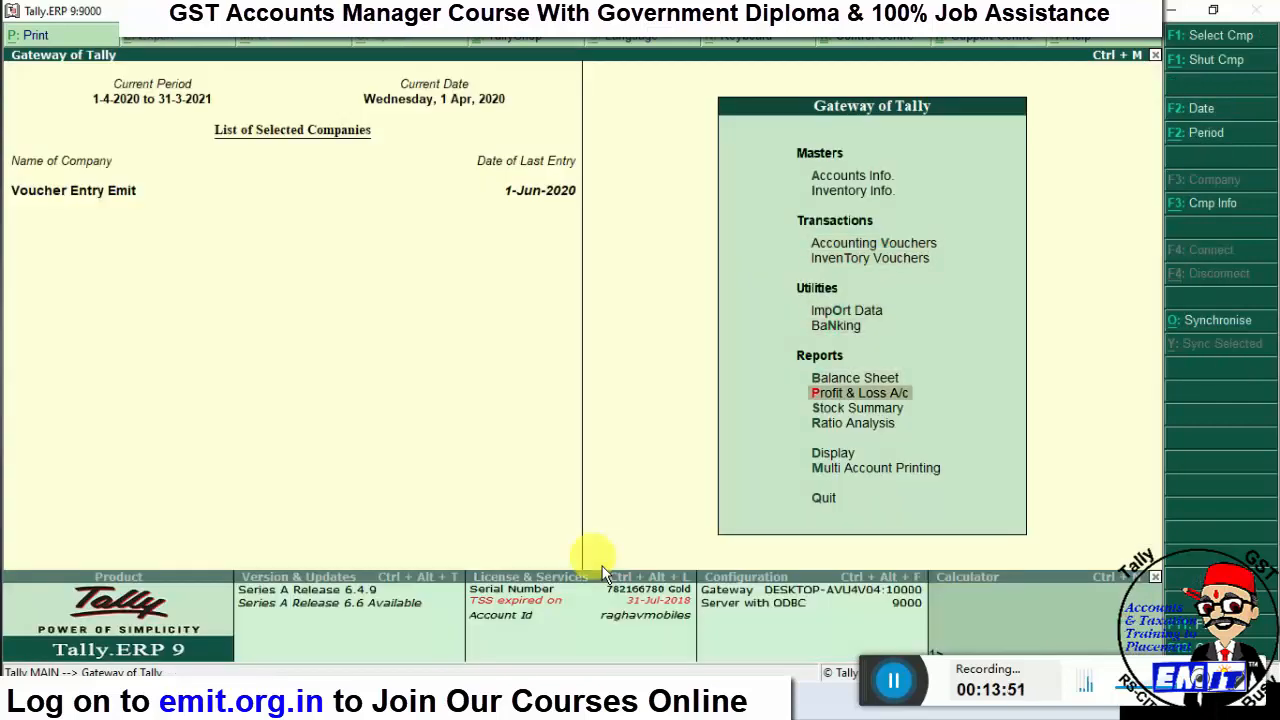
key(Return)
key(Down)
key(Down)
key(Down)
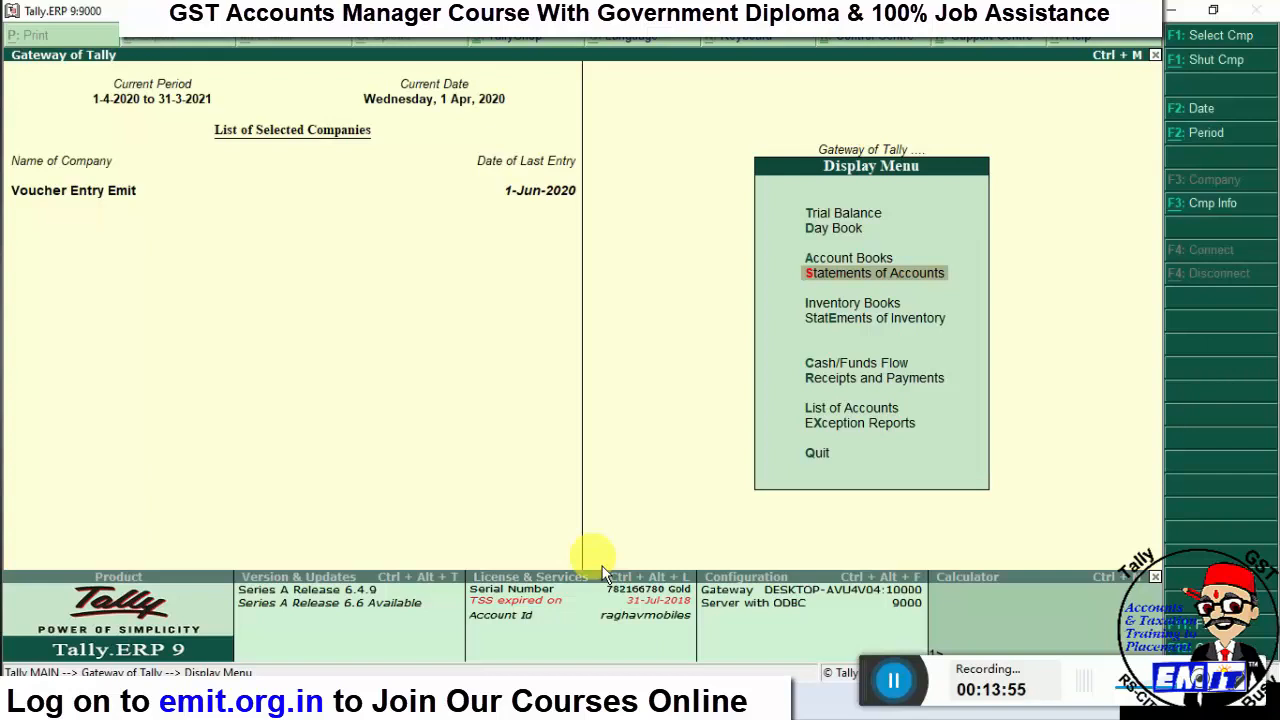
key(Return)
key(Down)
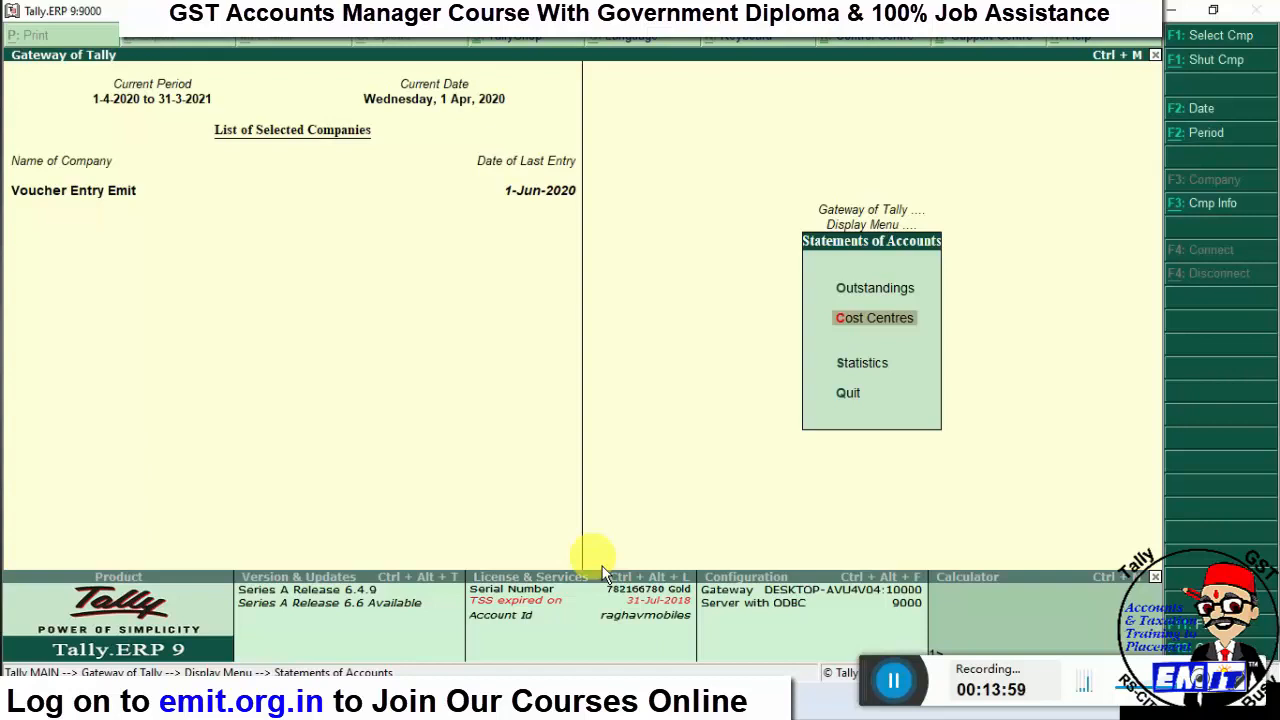
key(Return)
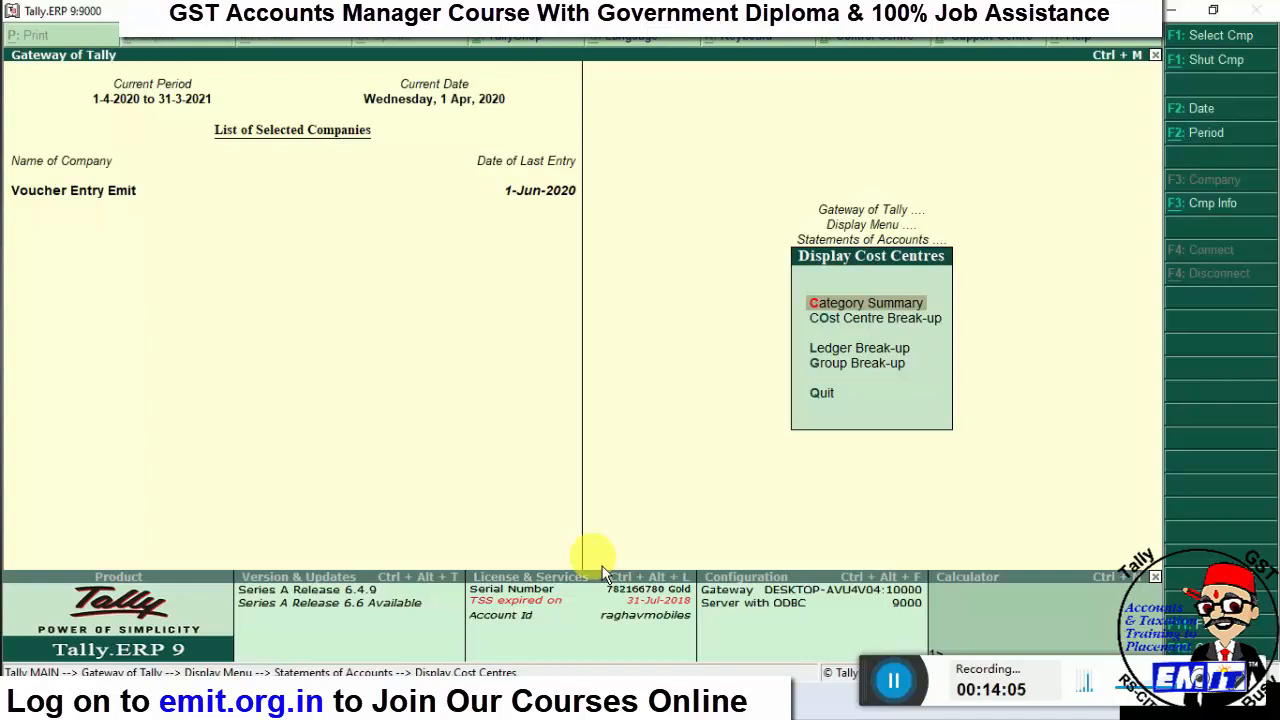
key(Return)
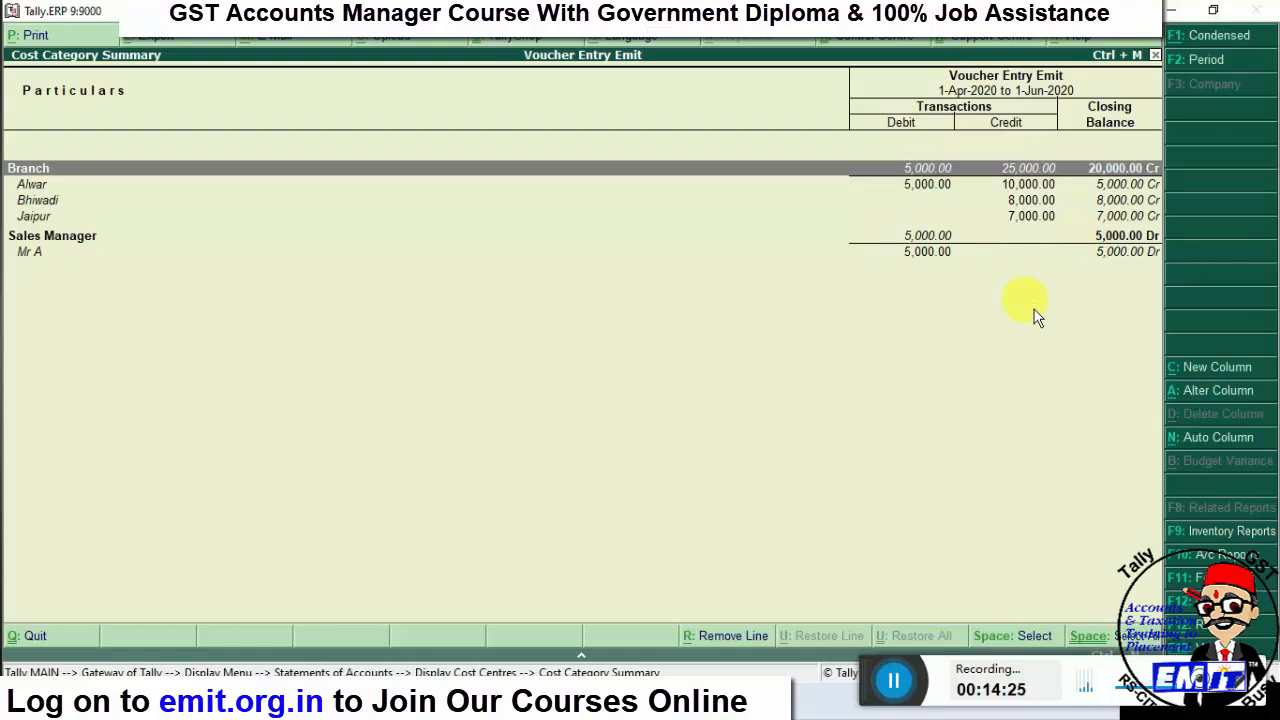
- View the cost centre break-up for Alwar in detailed form, then go back to the Gateway of Tally
key(Escape)
key(Down)
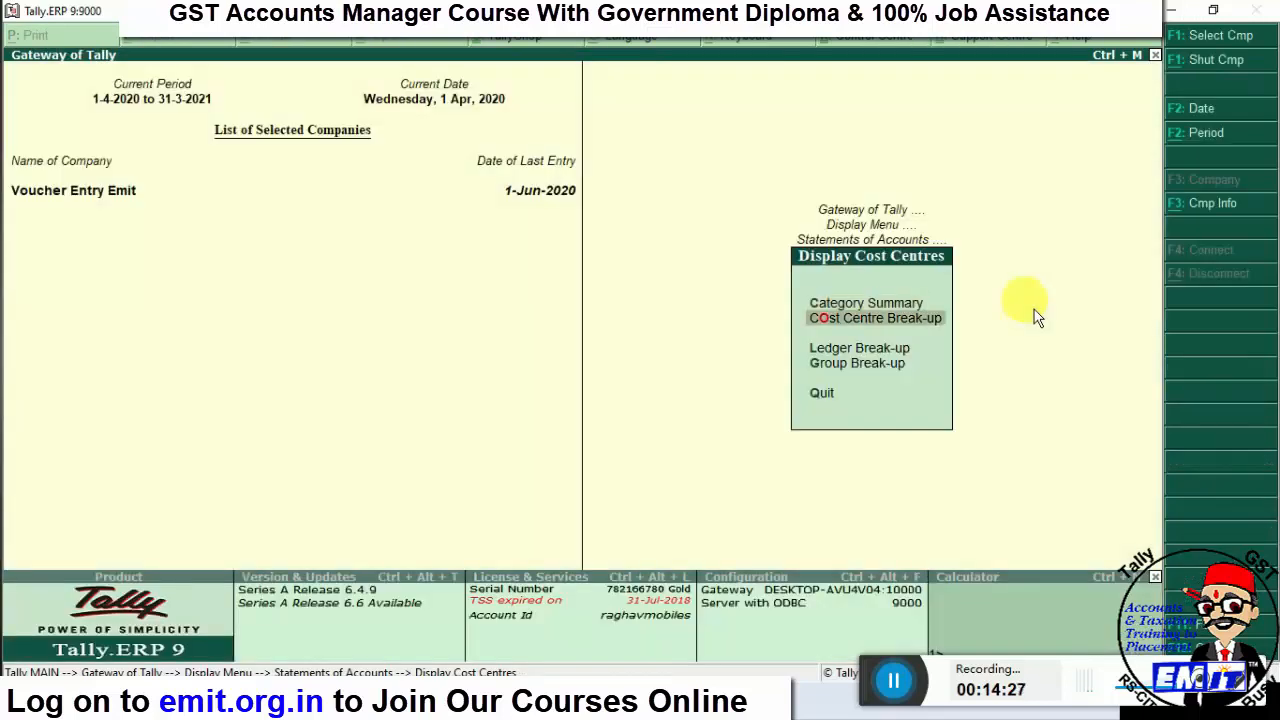
key(Return)
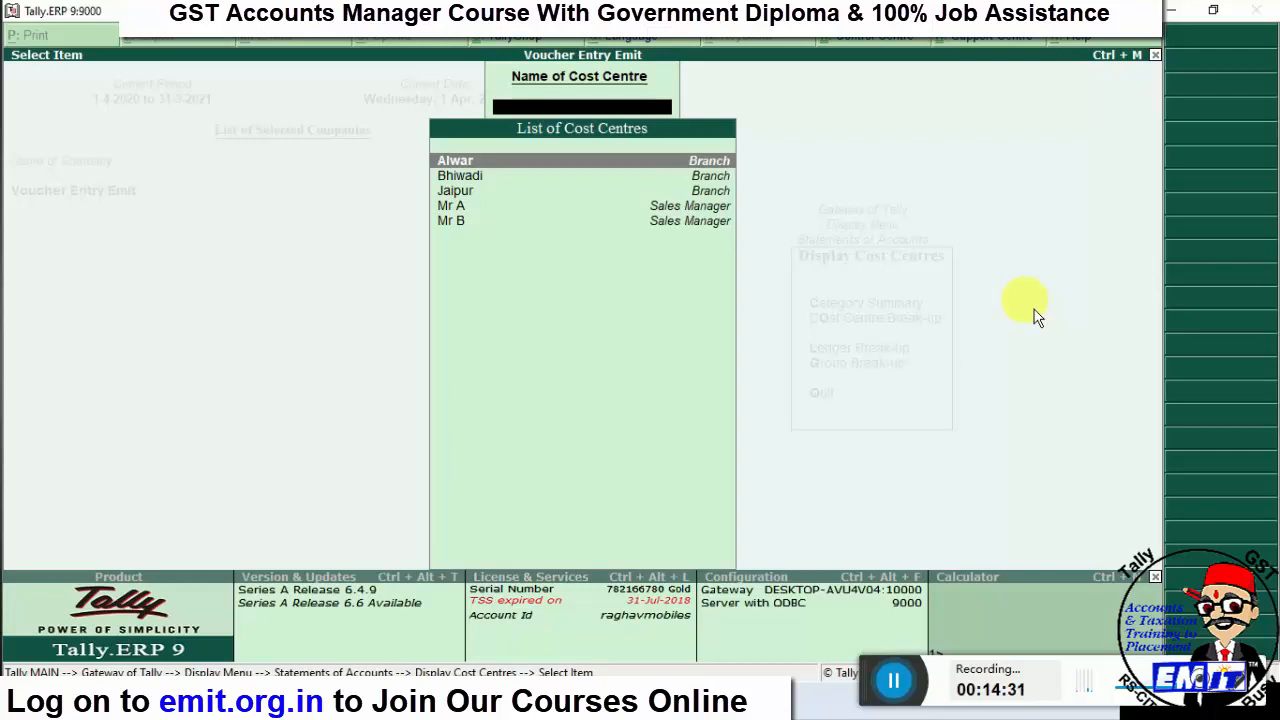
key(Return)
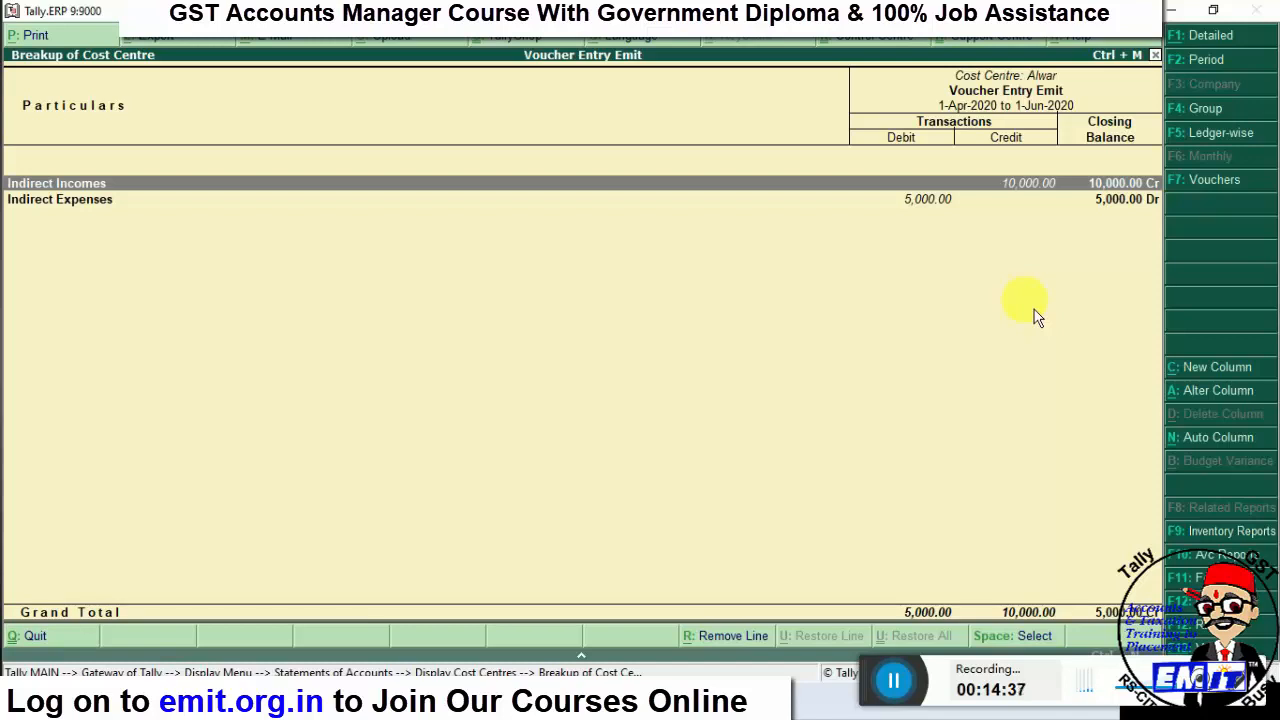
key(Down)
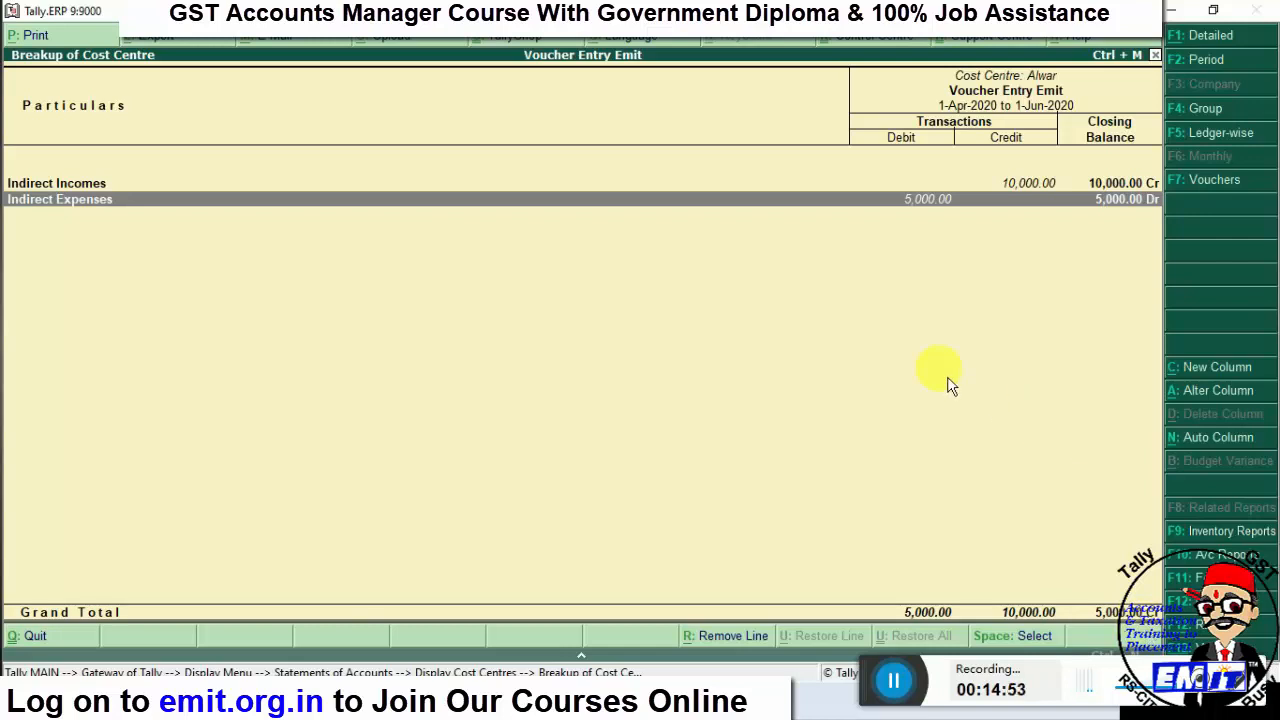
key(alt+F1)
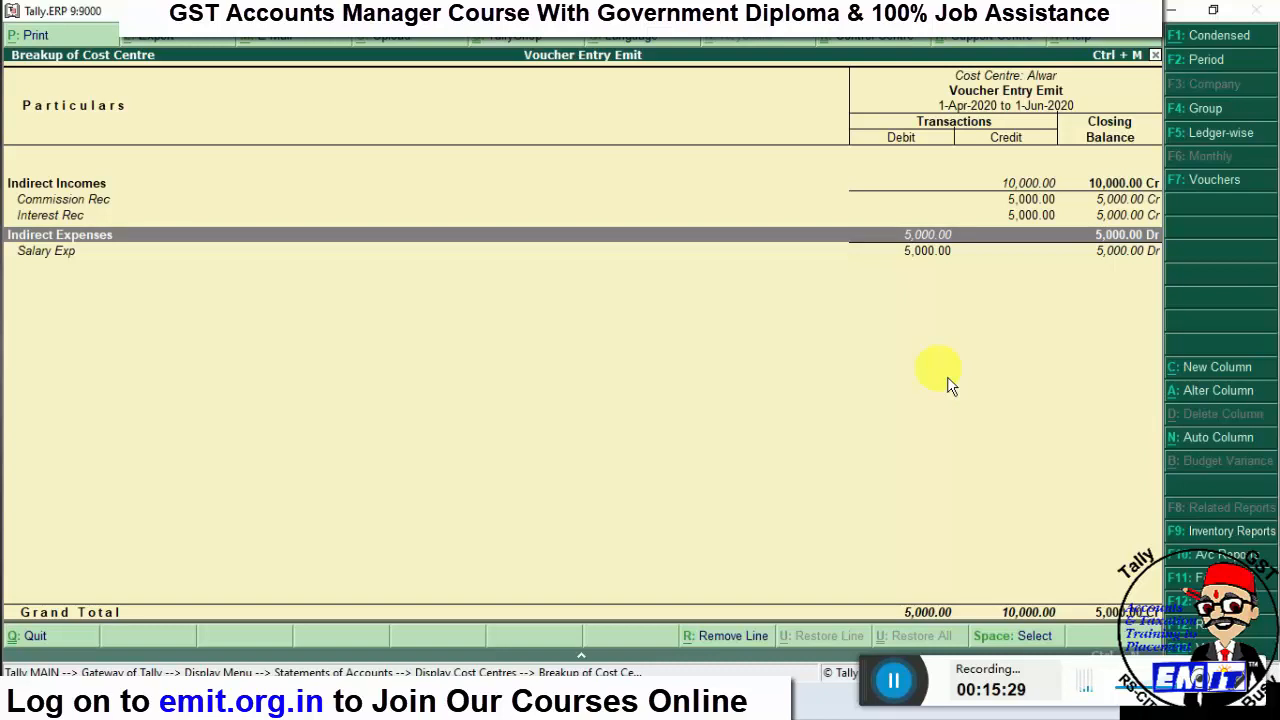
key(Escape)
key(Escape)
key(Escape)
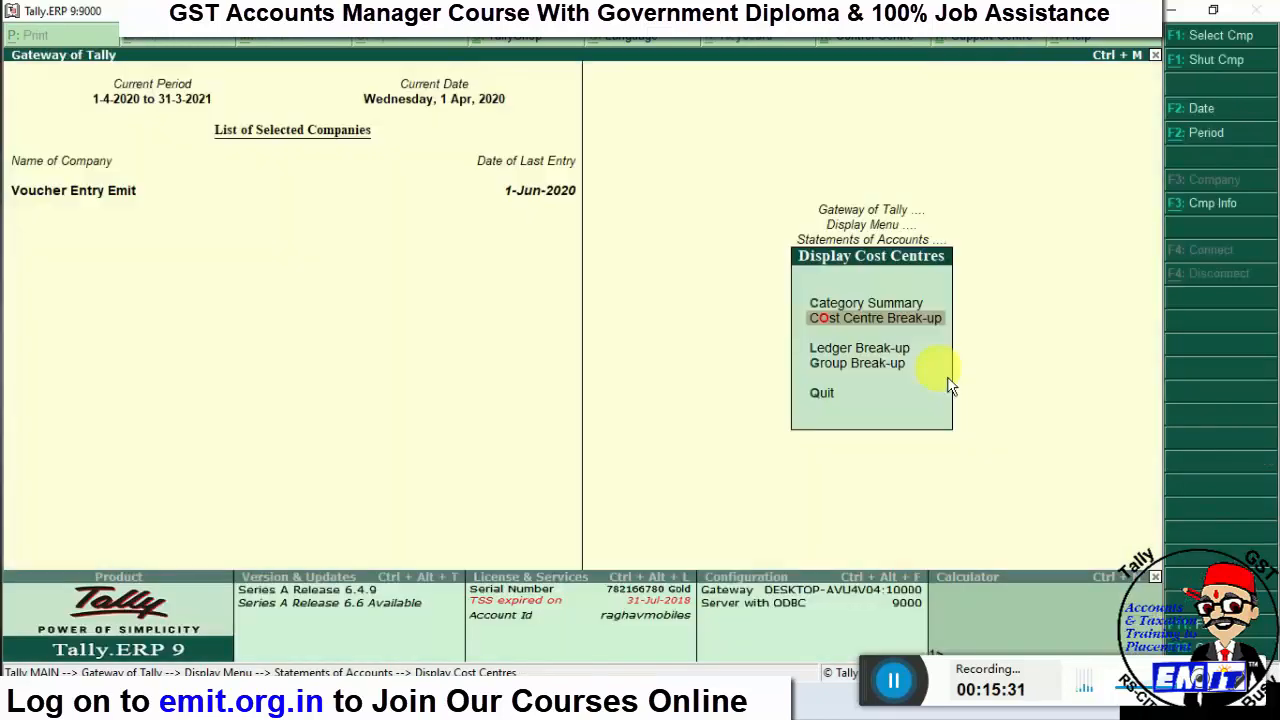
key(Escape)
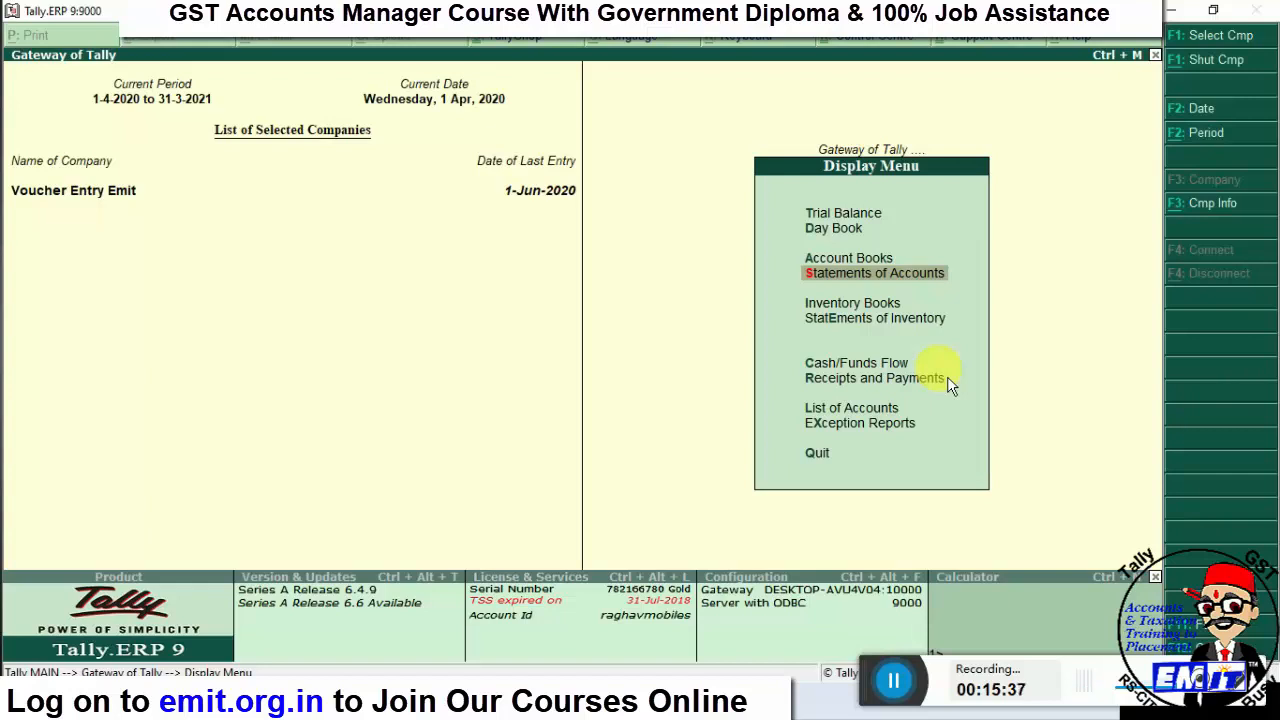
key(Escape)
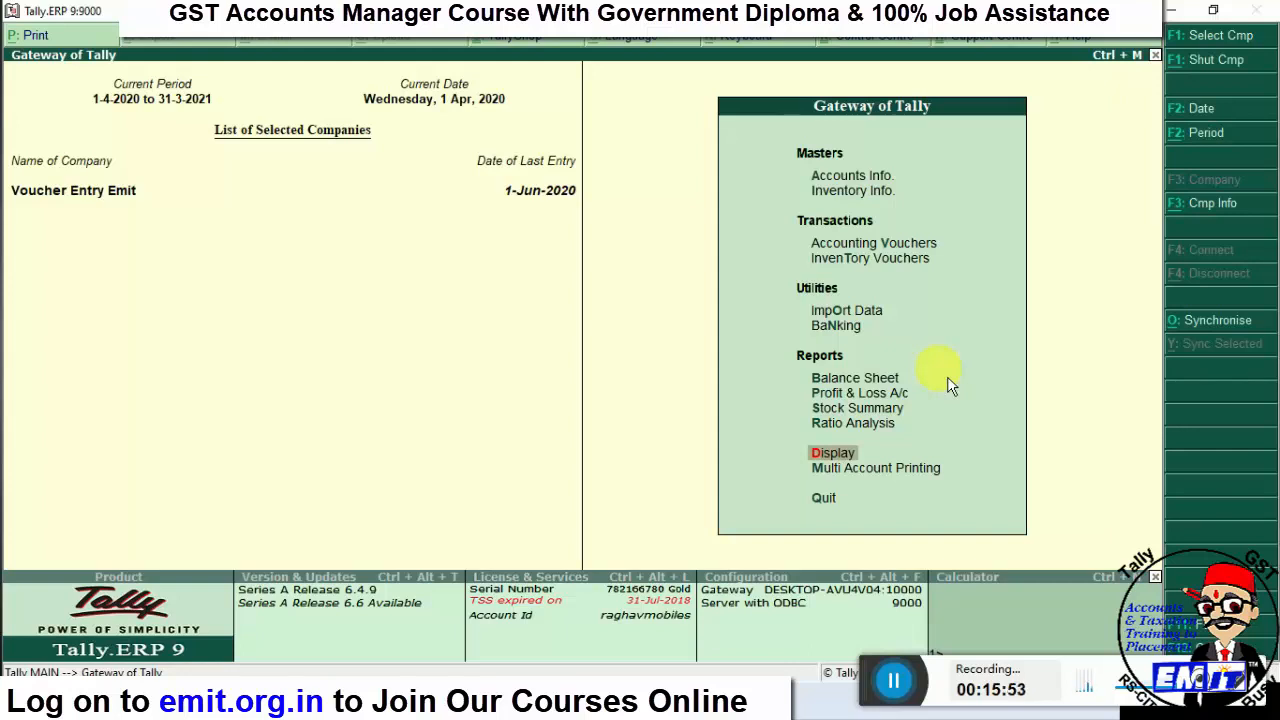
- Start a journal voucher and choose the FURNITURE ledger as its debit entry
key(Up)
key(Up)
key(Up)
key(Up)
key(Up)
key(Up)
key(Up)
key(Up)
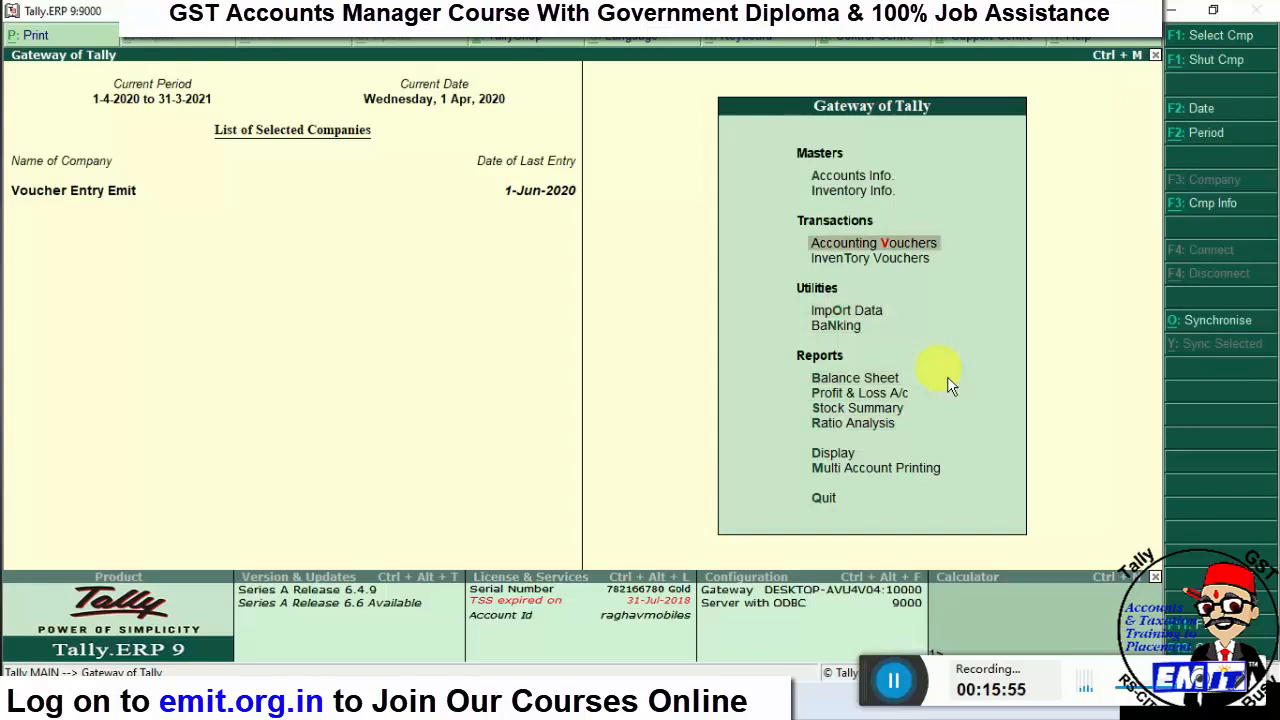
key(Return)
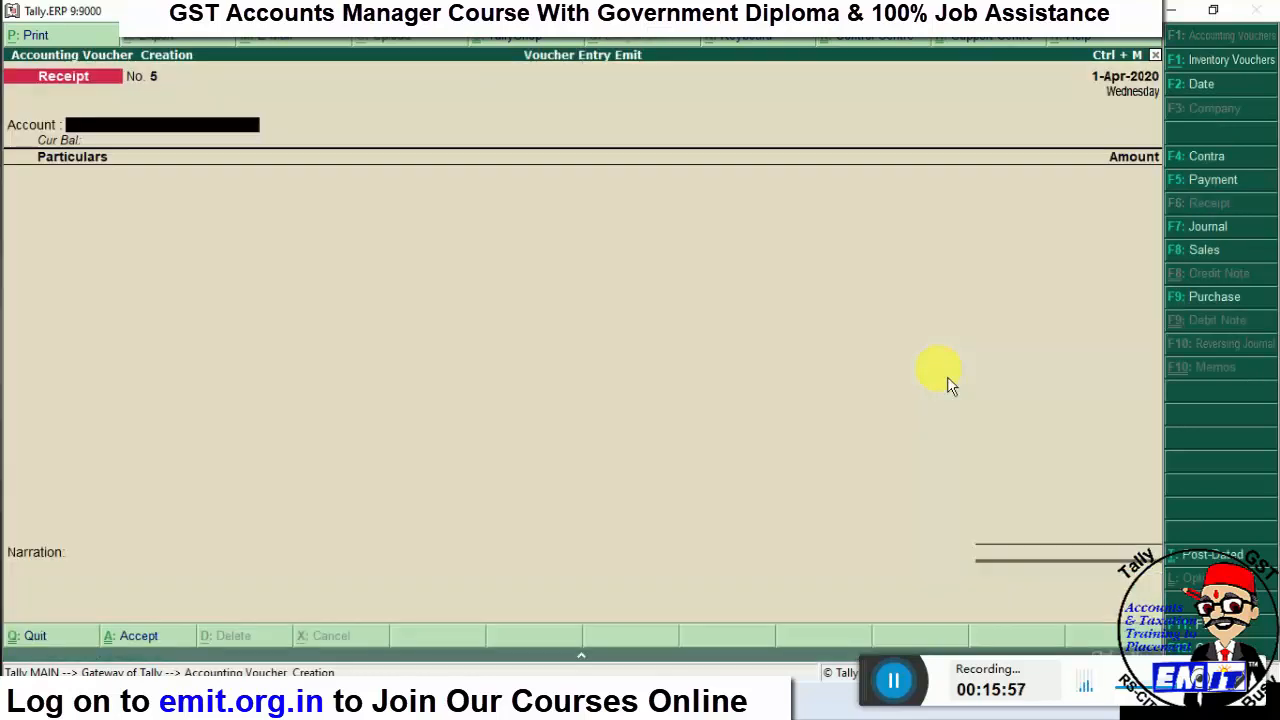
key(F7)
text(Fur)
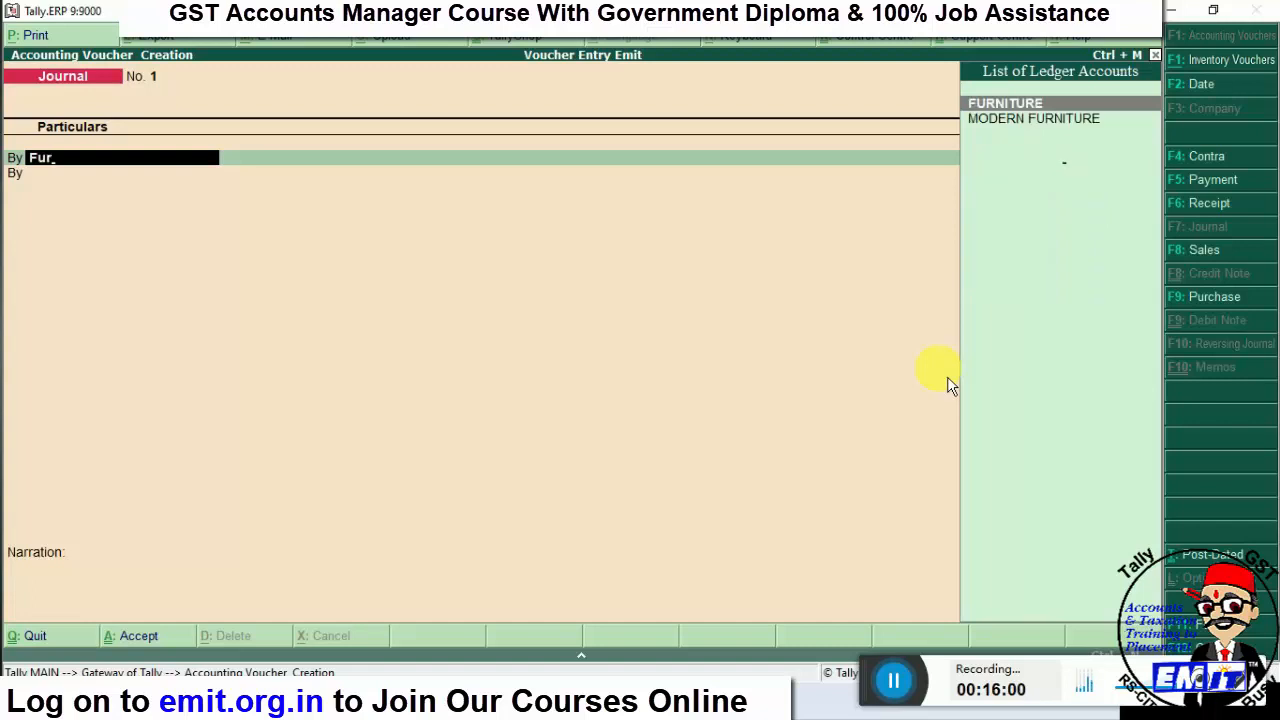
key(Return)
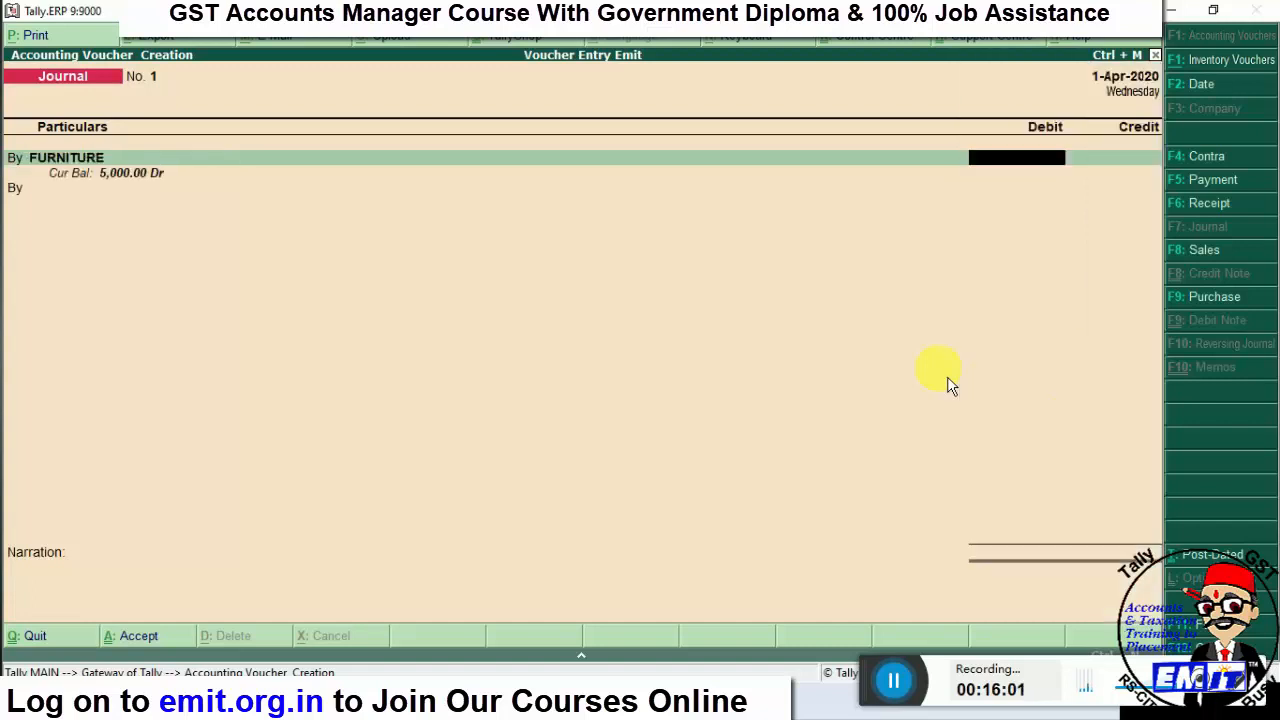
- Alter the FURNITURE ledger from its journal line so that cost centres are applicable, and save it
key(BackSpace)
key(ctrl+Return)
key(Return)
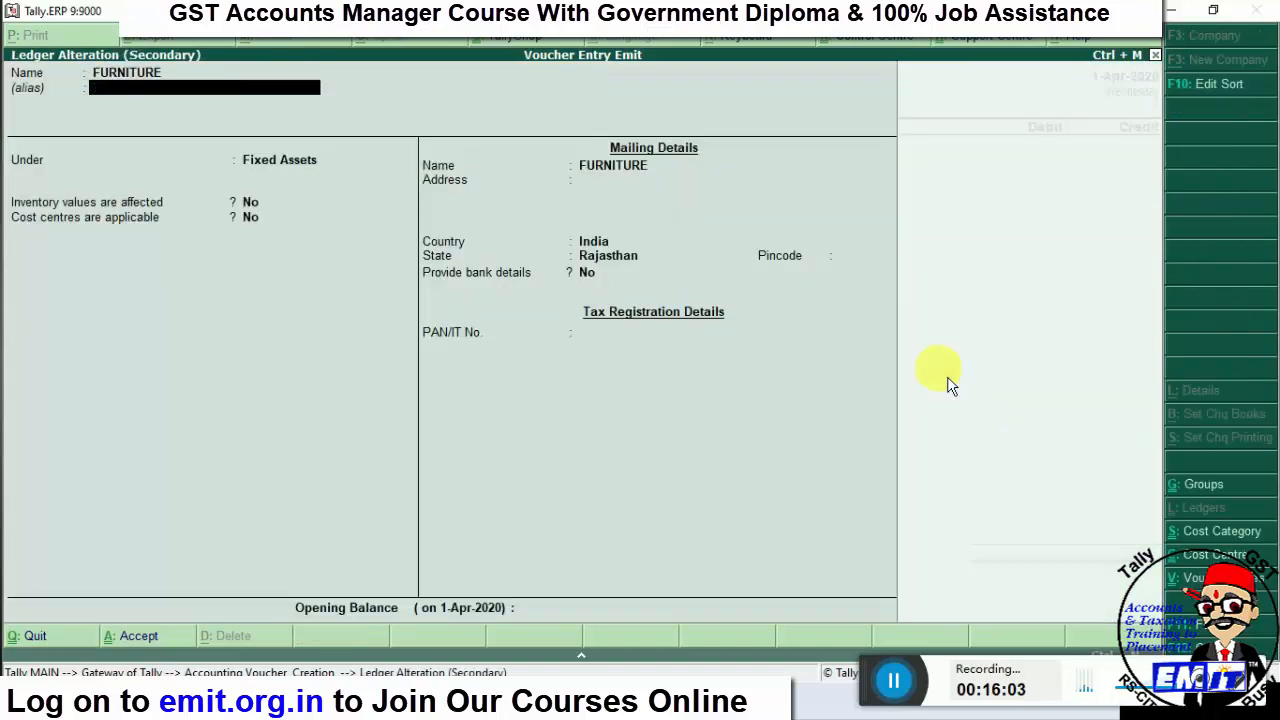
key(Return)
key(Return)
key(Return)
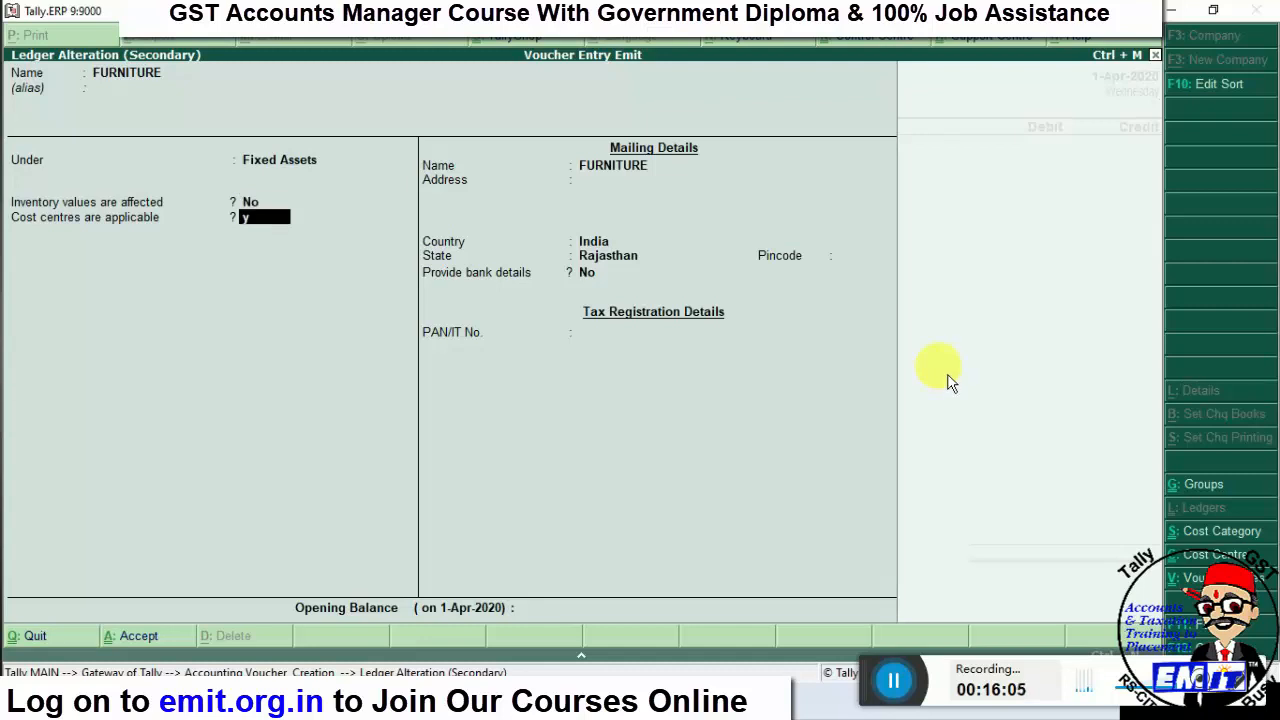
key(y)
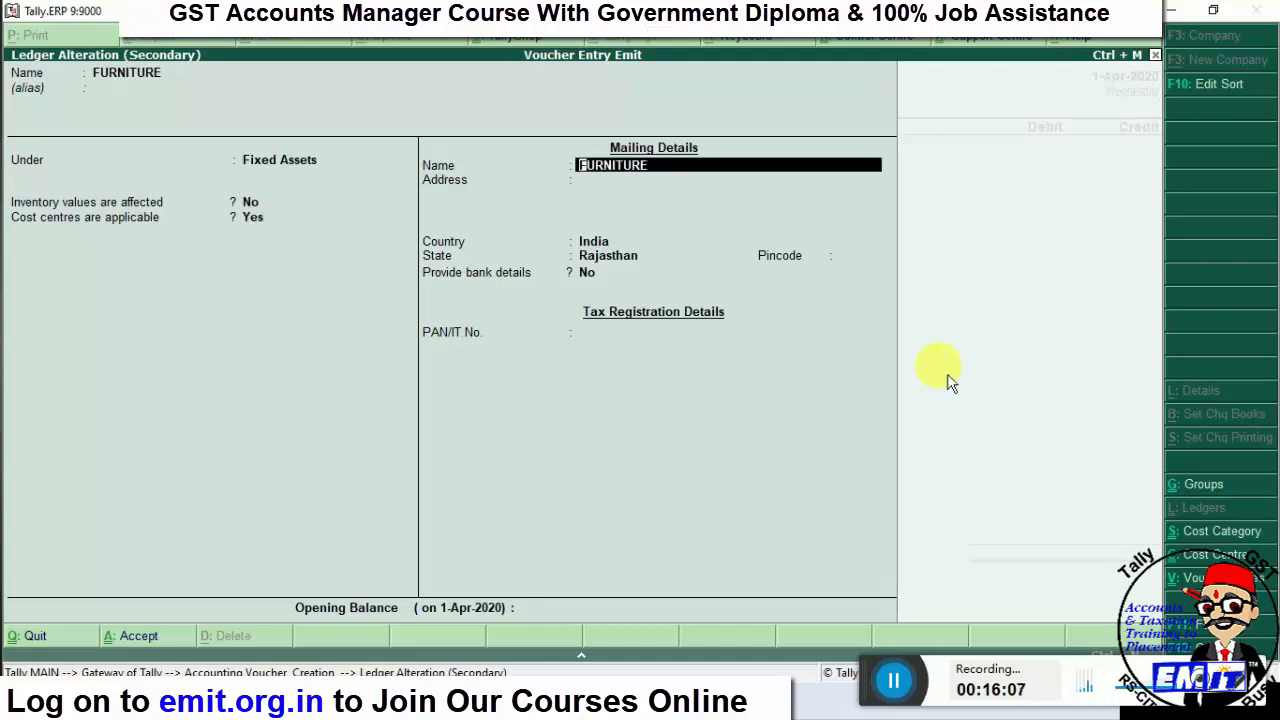
key(ctrl+a)
text(5000)
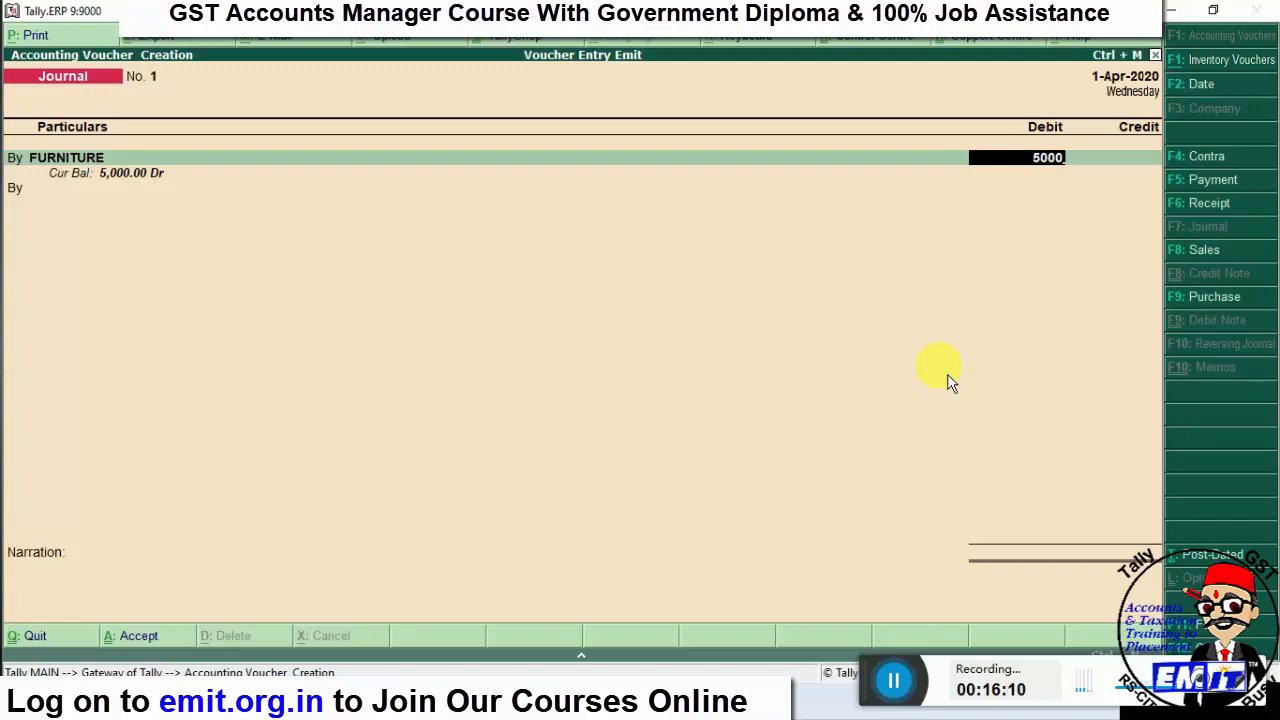
key(Return)
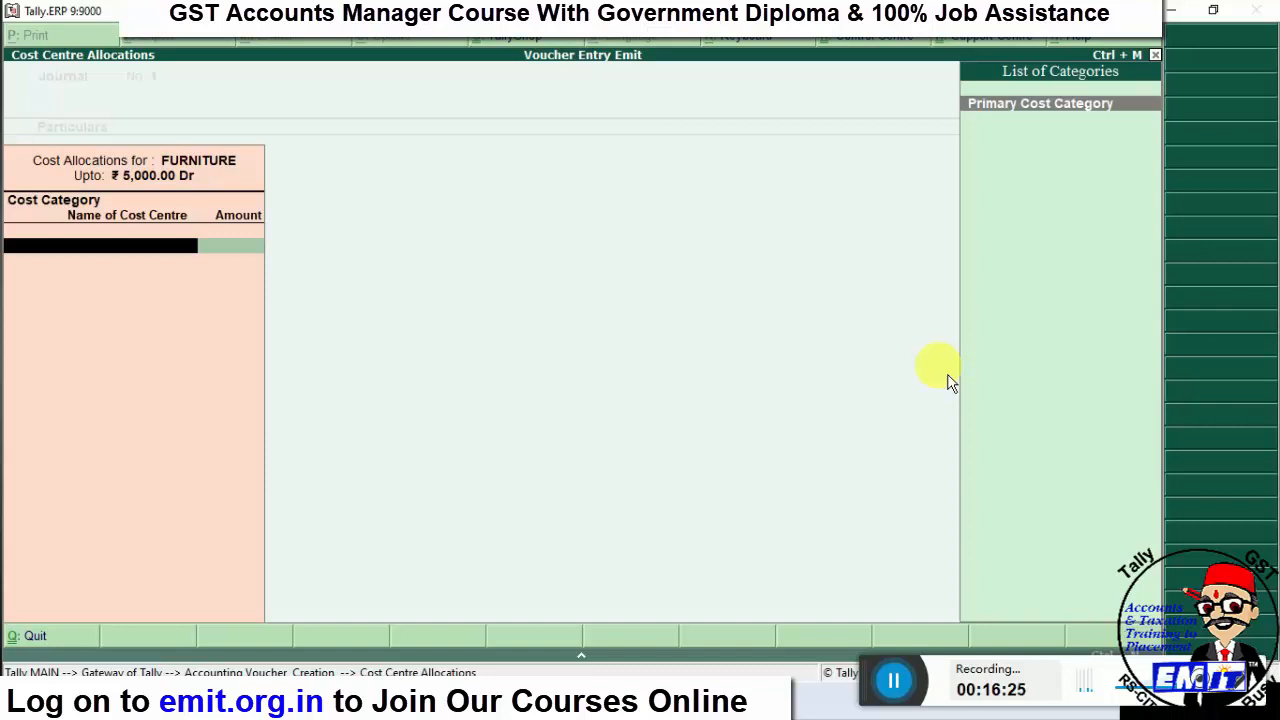
key(Escape)
key(Return)
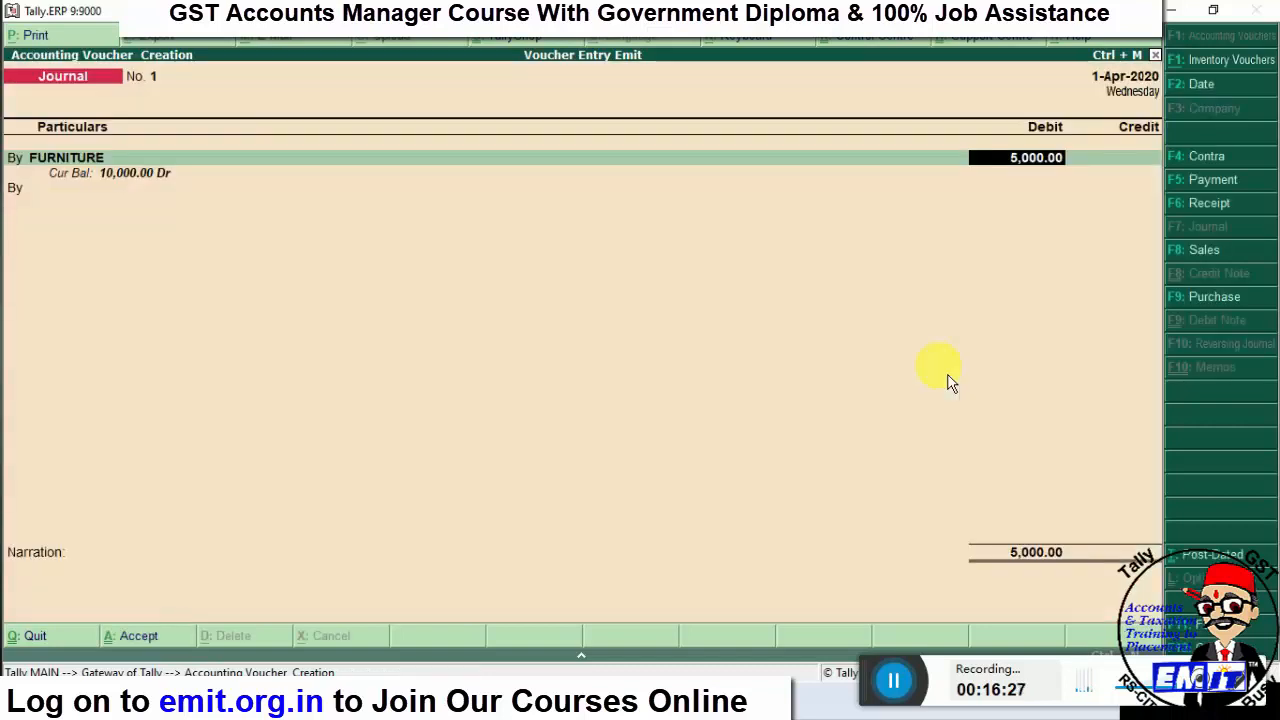
key(Escape)
key(Escape)
key(Return)
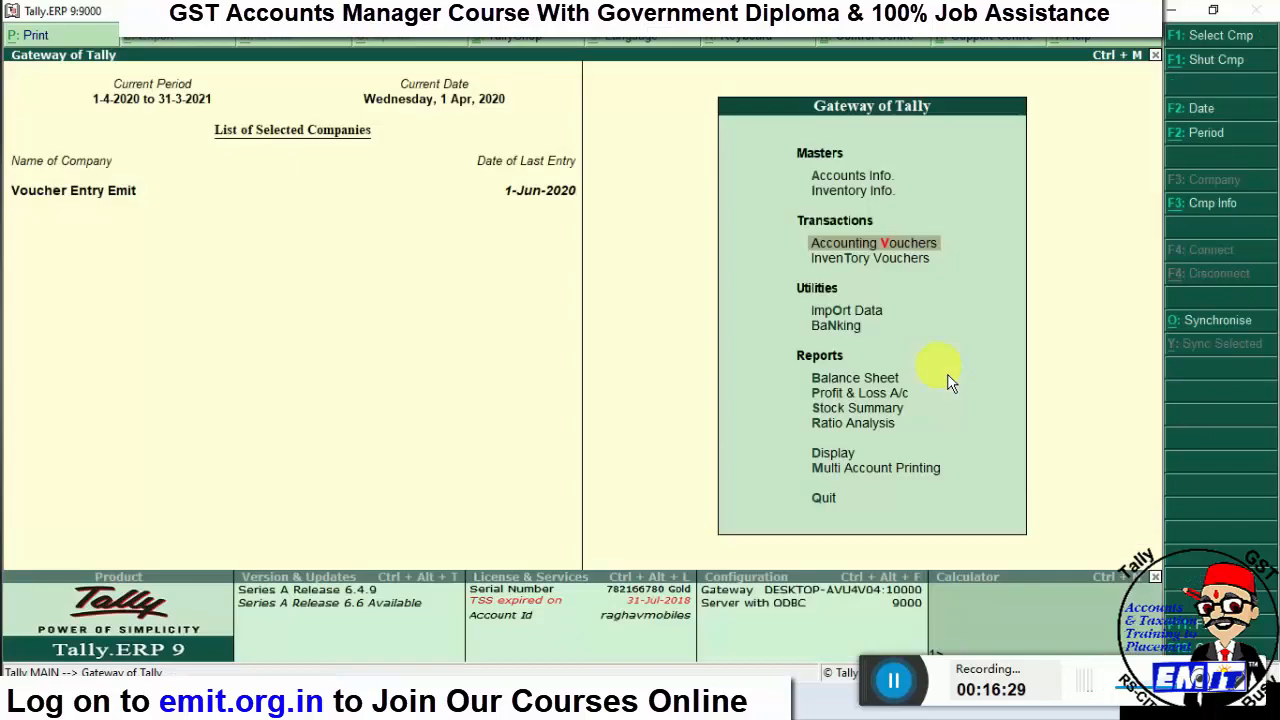
- Open the Branch cost category for alteration from the accounts masters
key(Up)
key(Up)
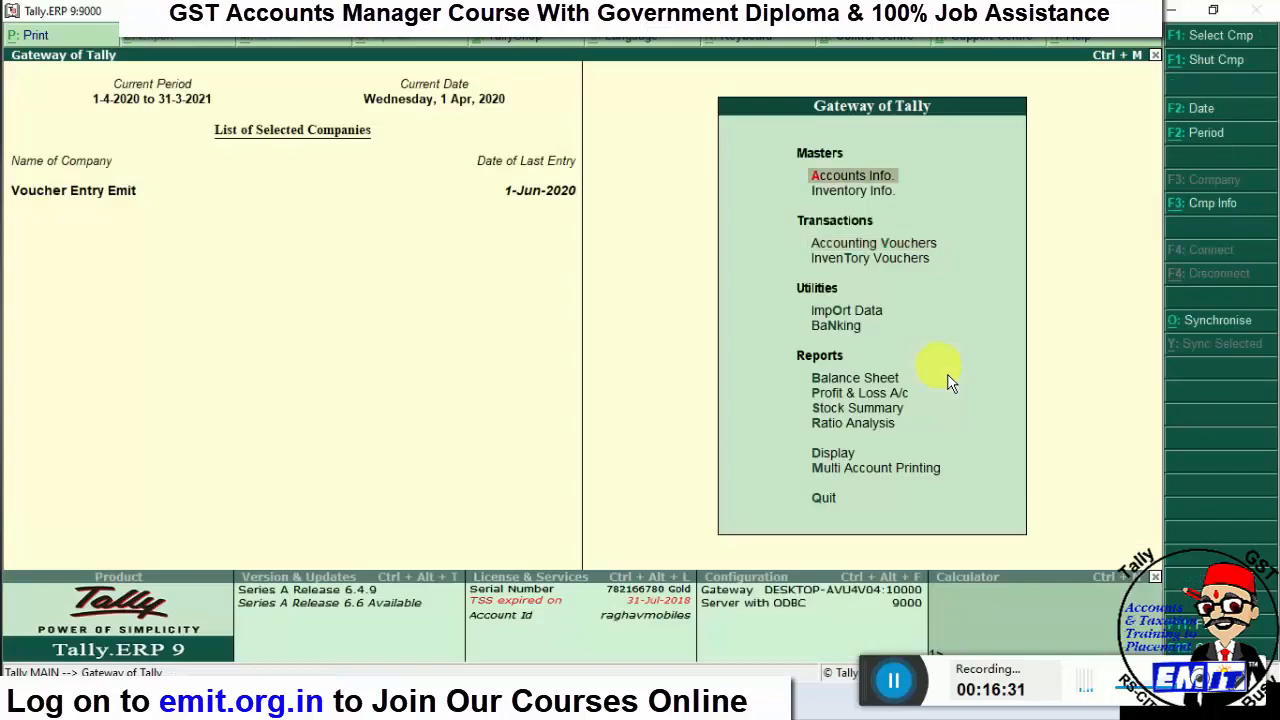
key(Return)
key(Down)
key(Down)
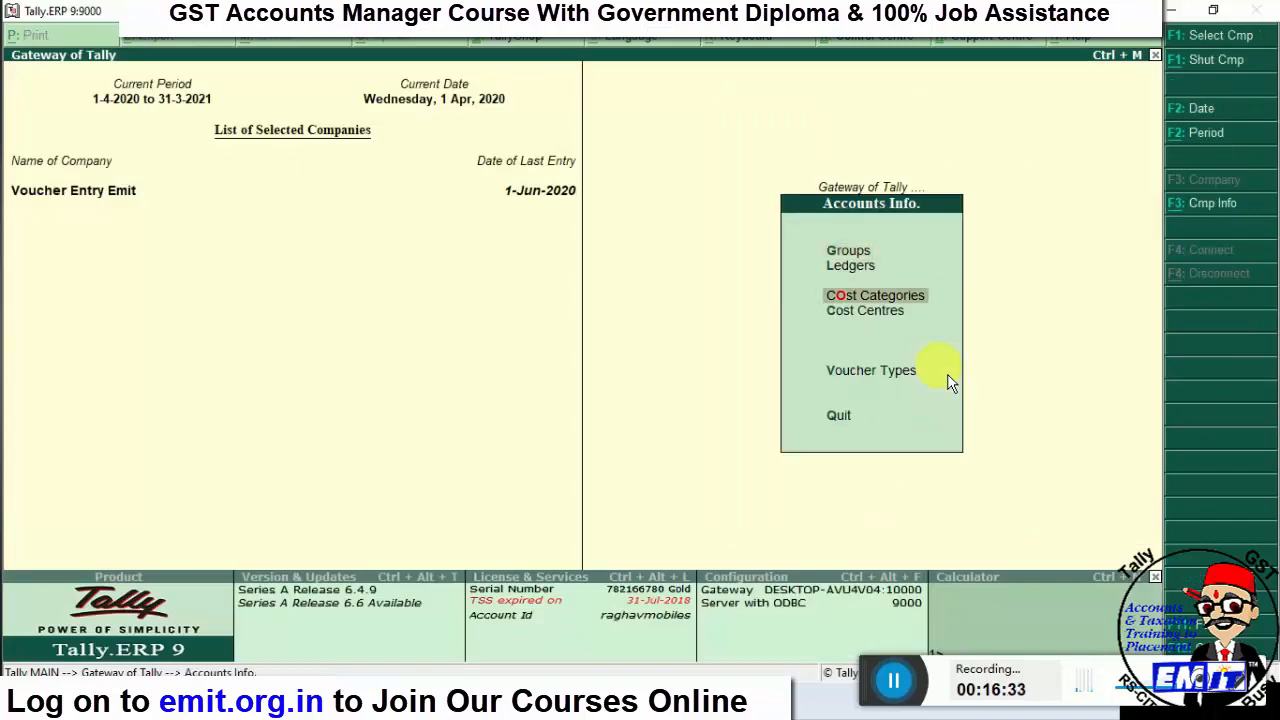
key(Return)
key(Down)
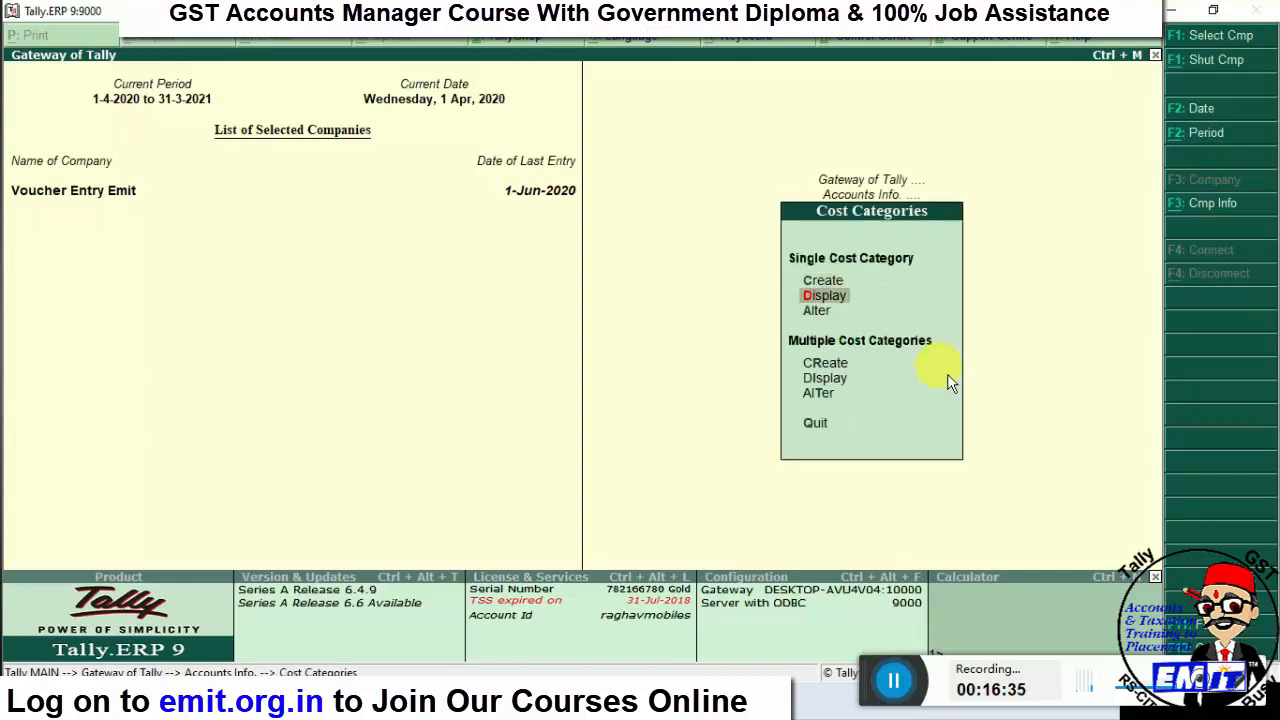
key(Down)
key(Return)
key(Return)
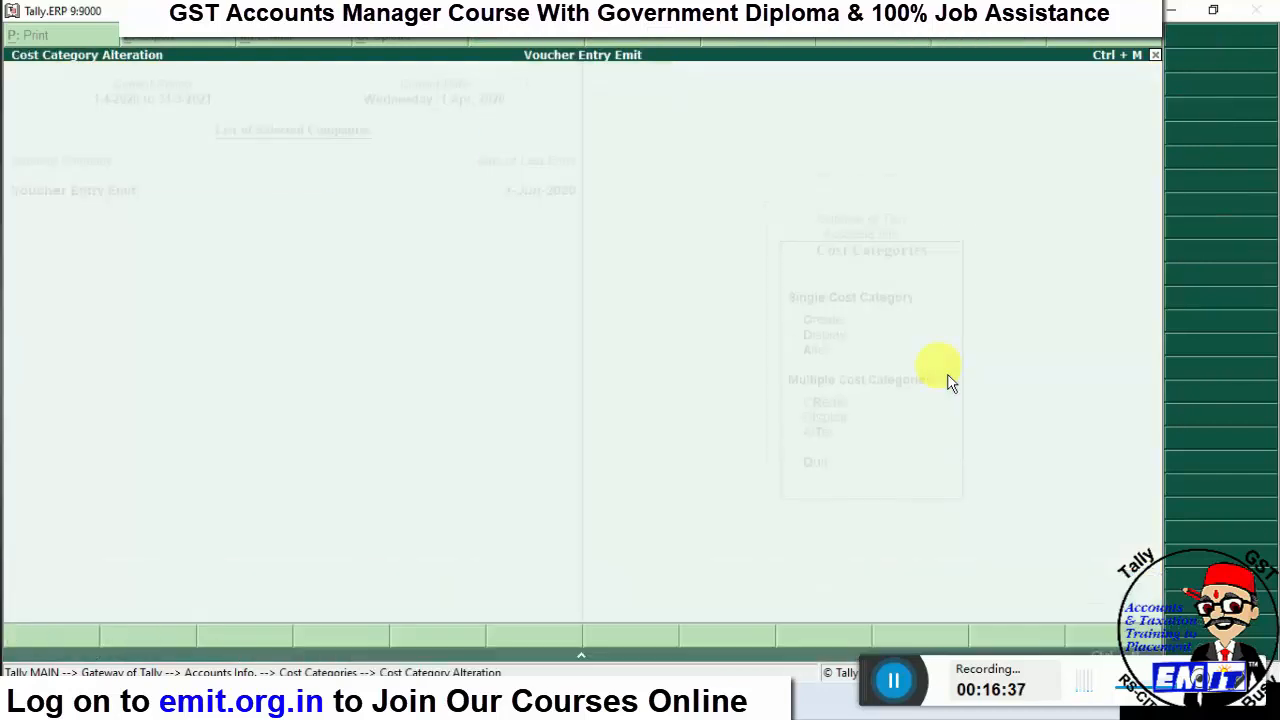
- Set the Branch cost category to allocate non-revenue items and save it
key(Return)
key(Return)
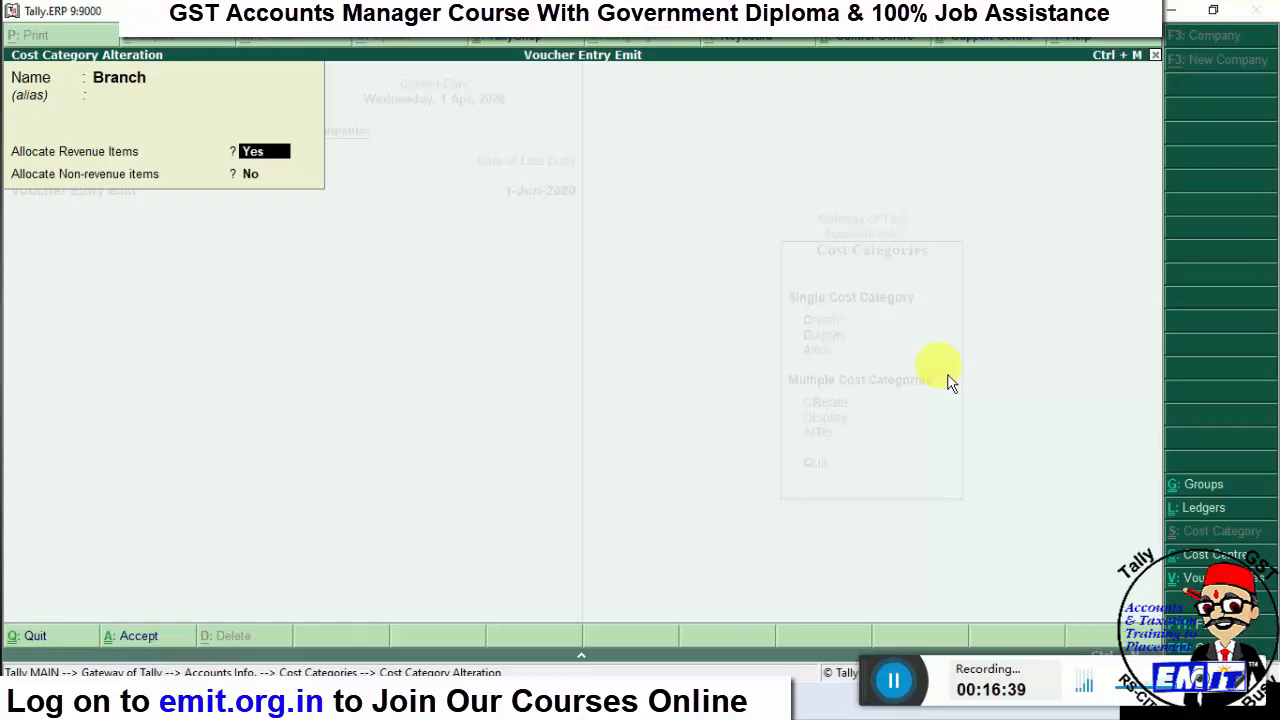
key(Return)
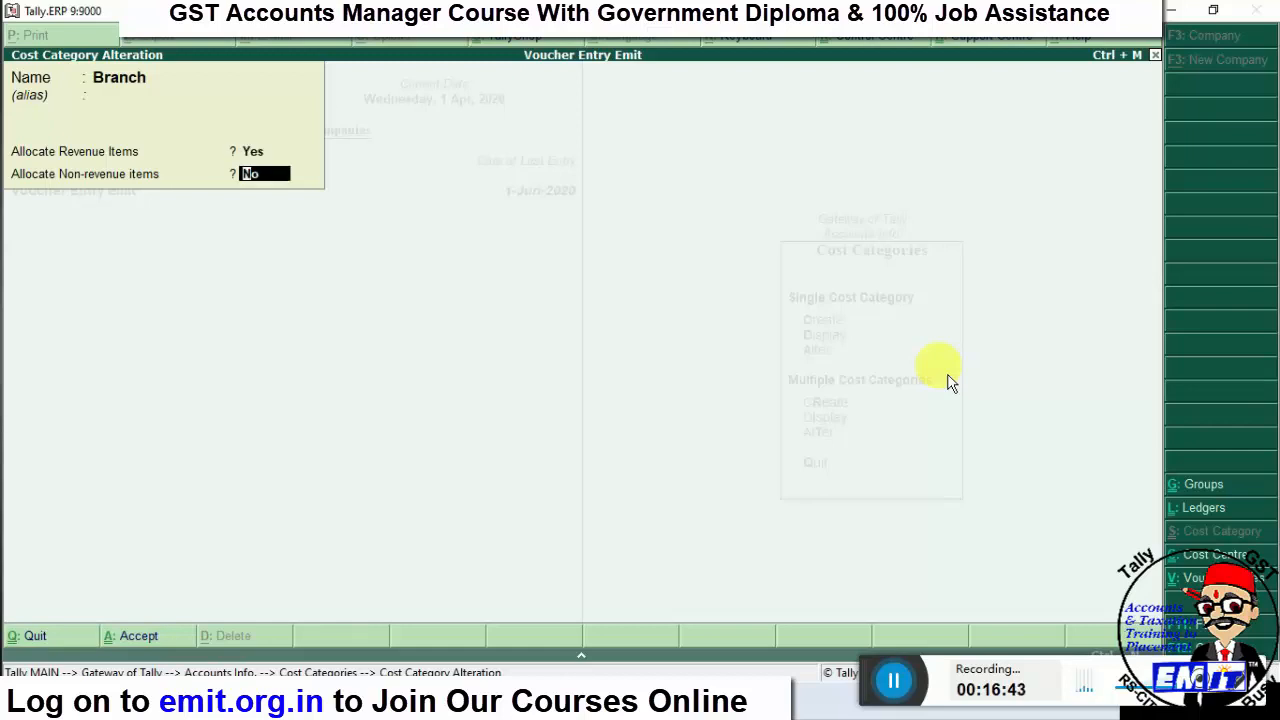
key(Return)
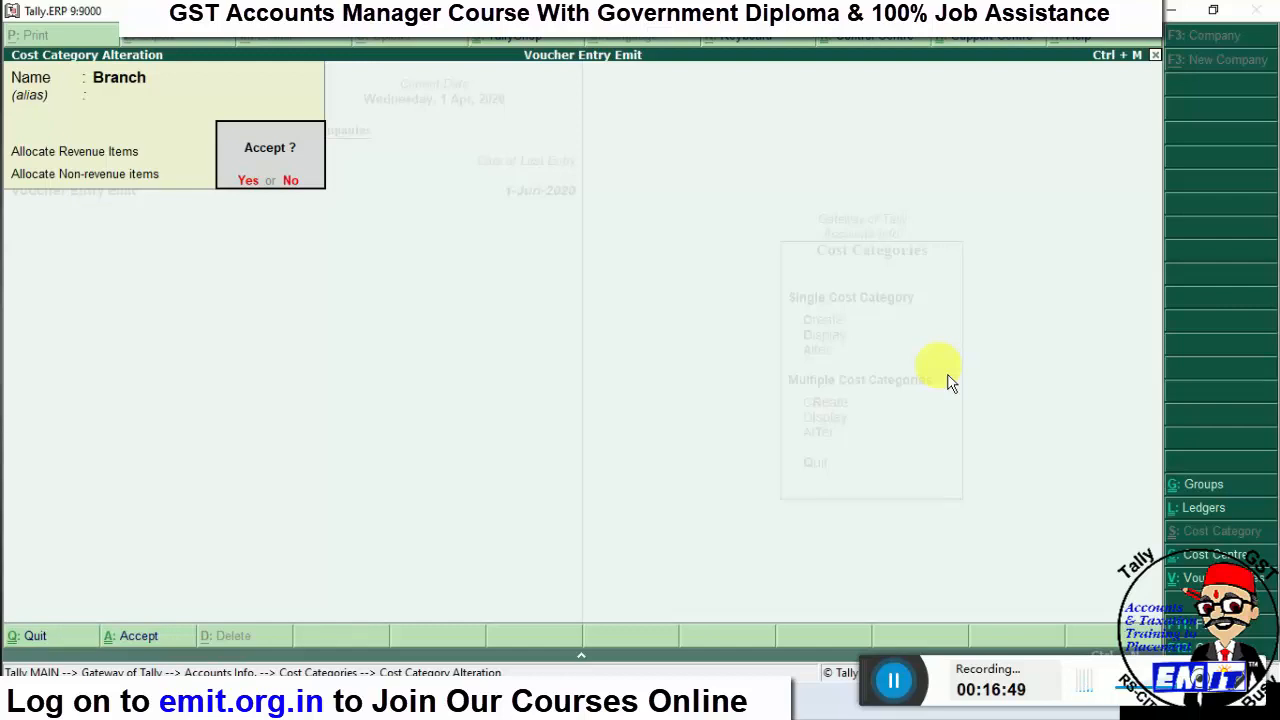
key(Return)
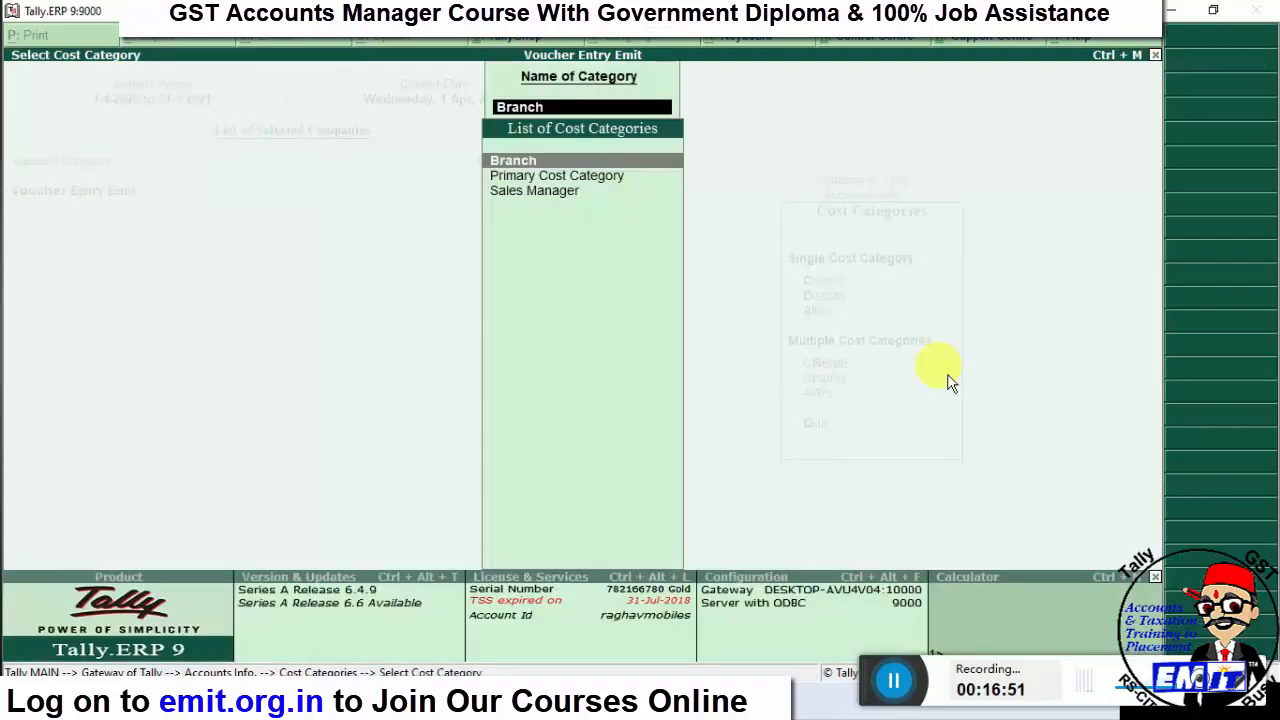
key(Escape)
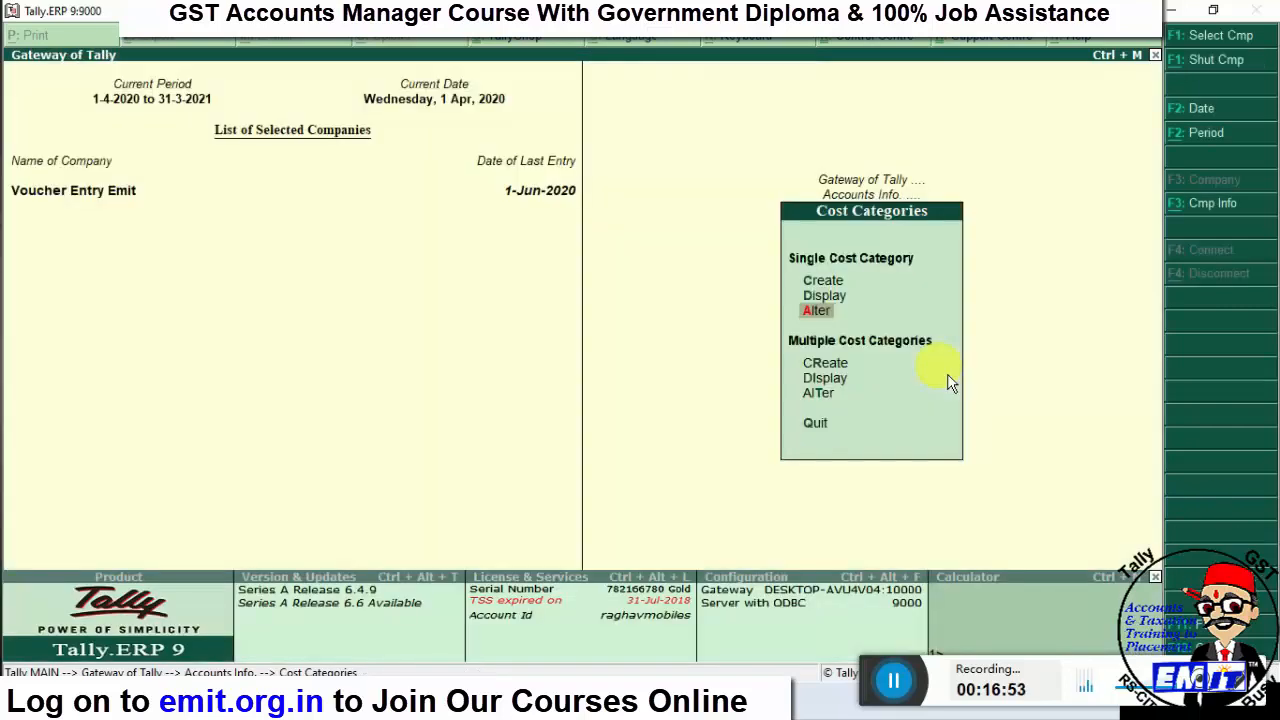
- Return to accounting voucher entry and debit FURNITURE with 5,000 in a journal voucher
key(Escape)
key(Escape)
key(Down)
key(Down)
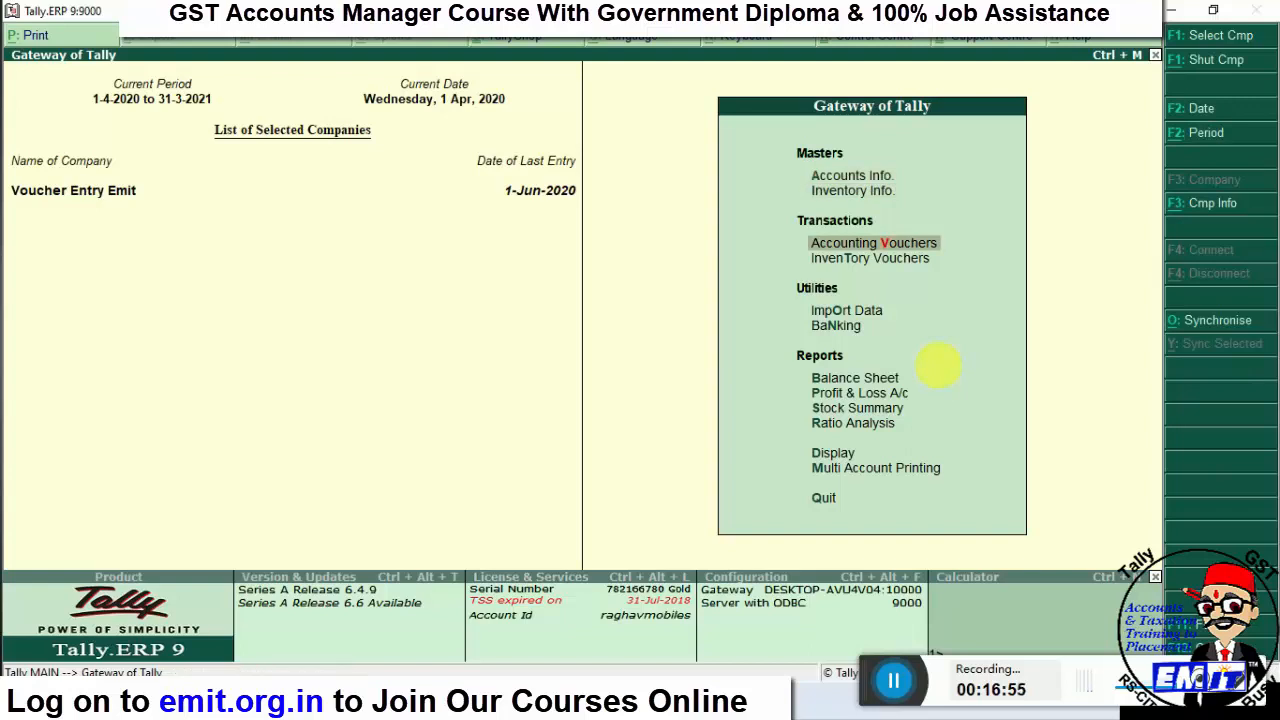
key(Return)
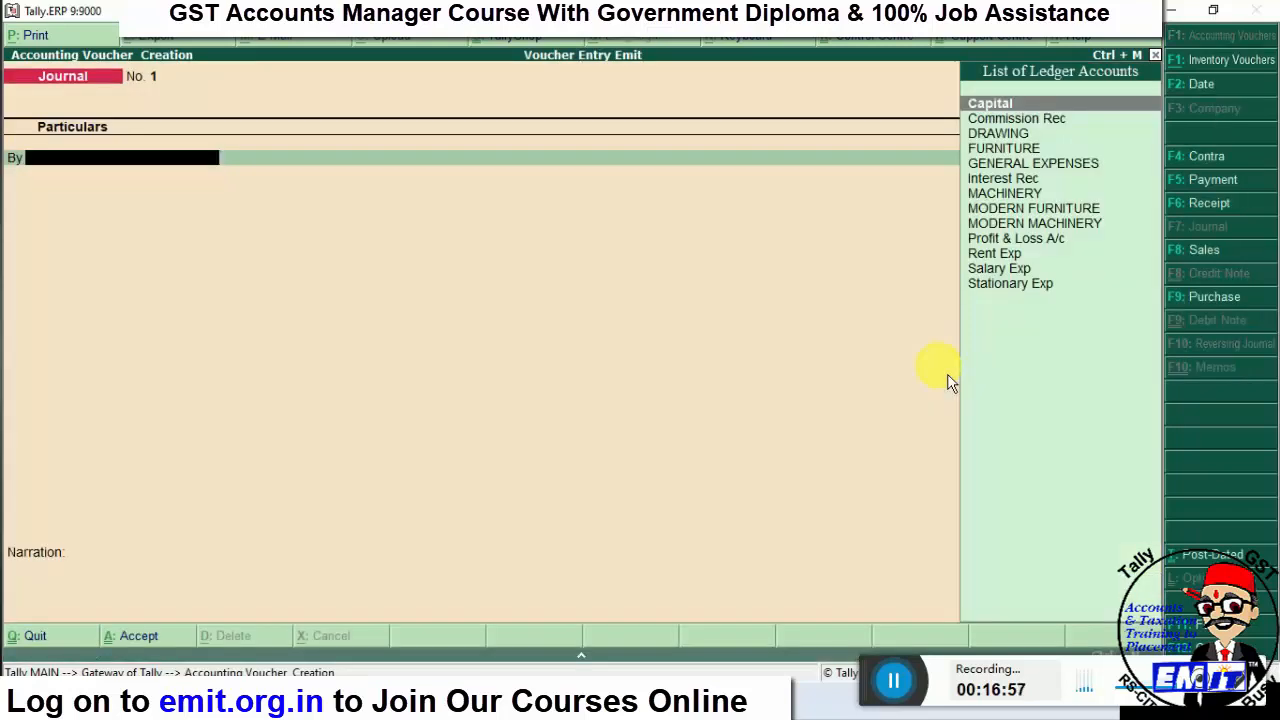
text(Fur)
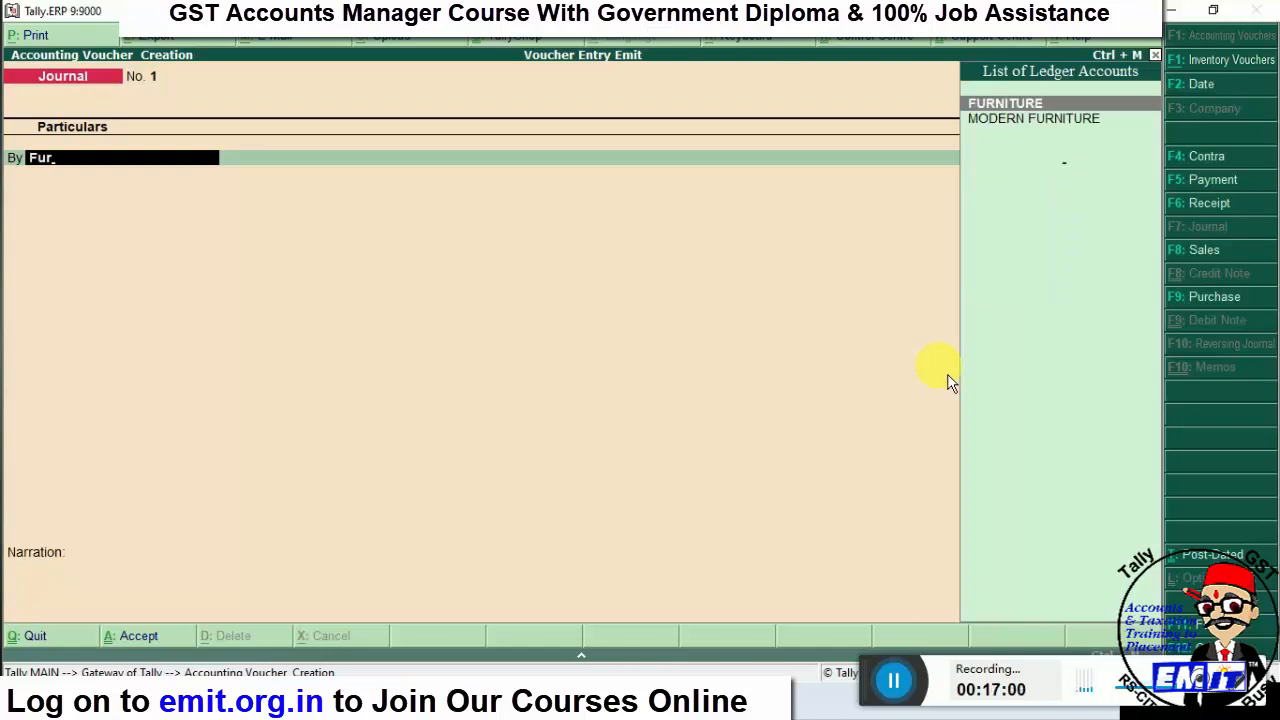
key(Return)
text(5)
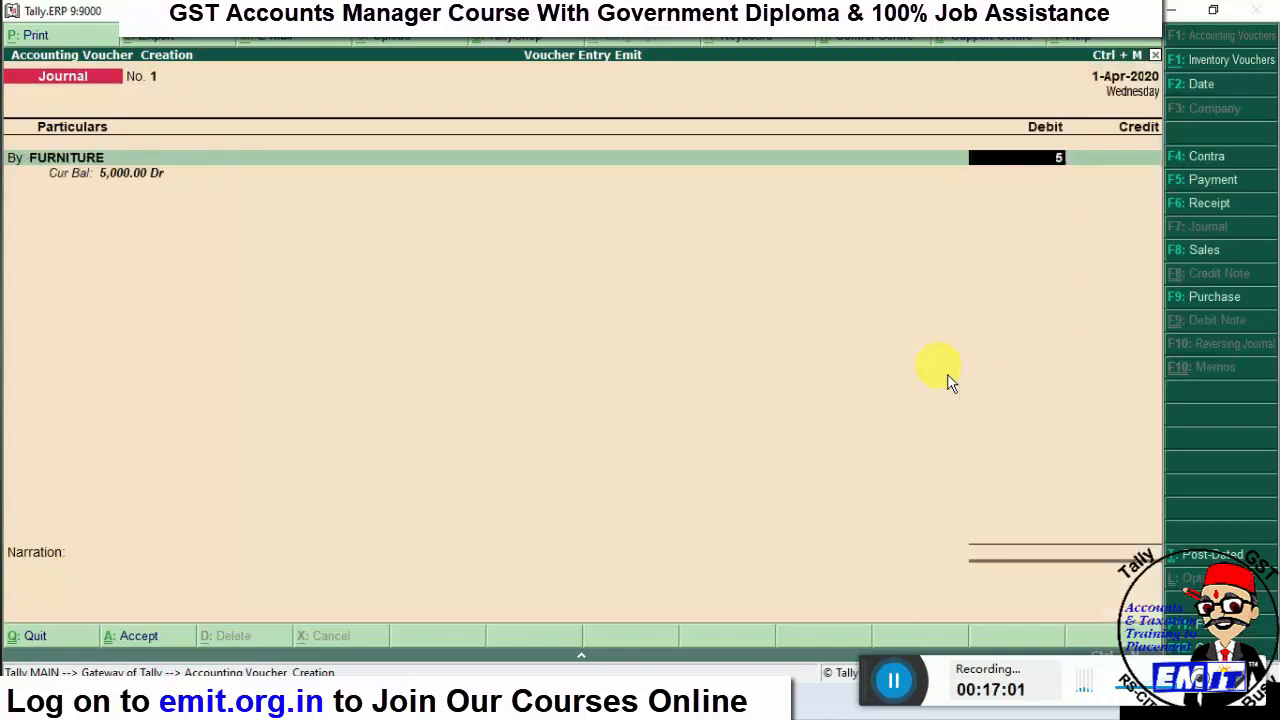
text(,00000)
key(Return)
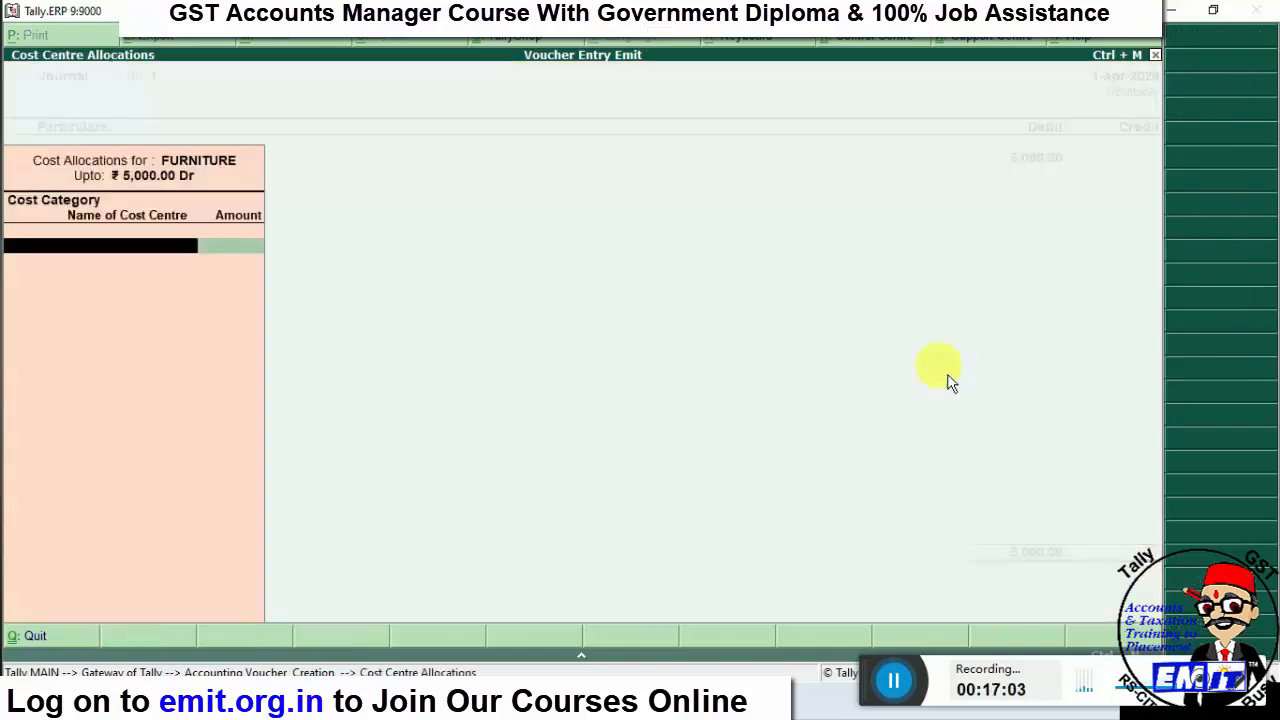
- Allocate the full 5,000 of the FURNITURE debit to the Alwar cost centre under the Branch category
key(Return)
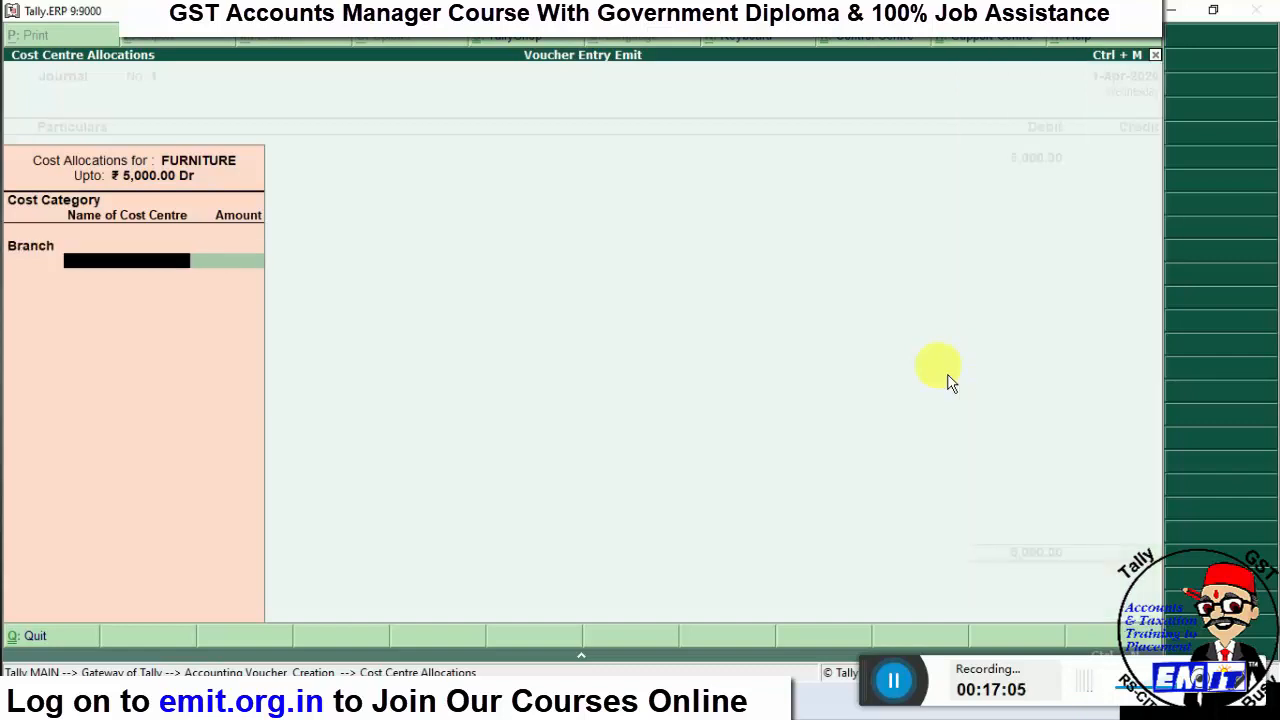
key(BackSpace)
key(Down)
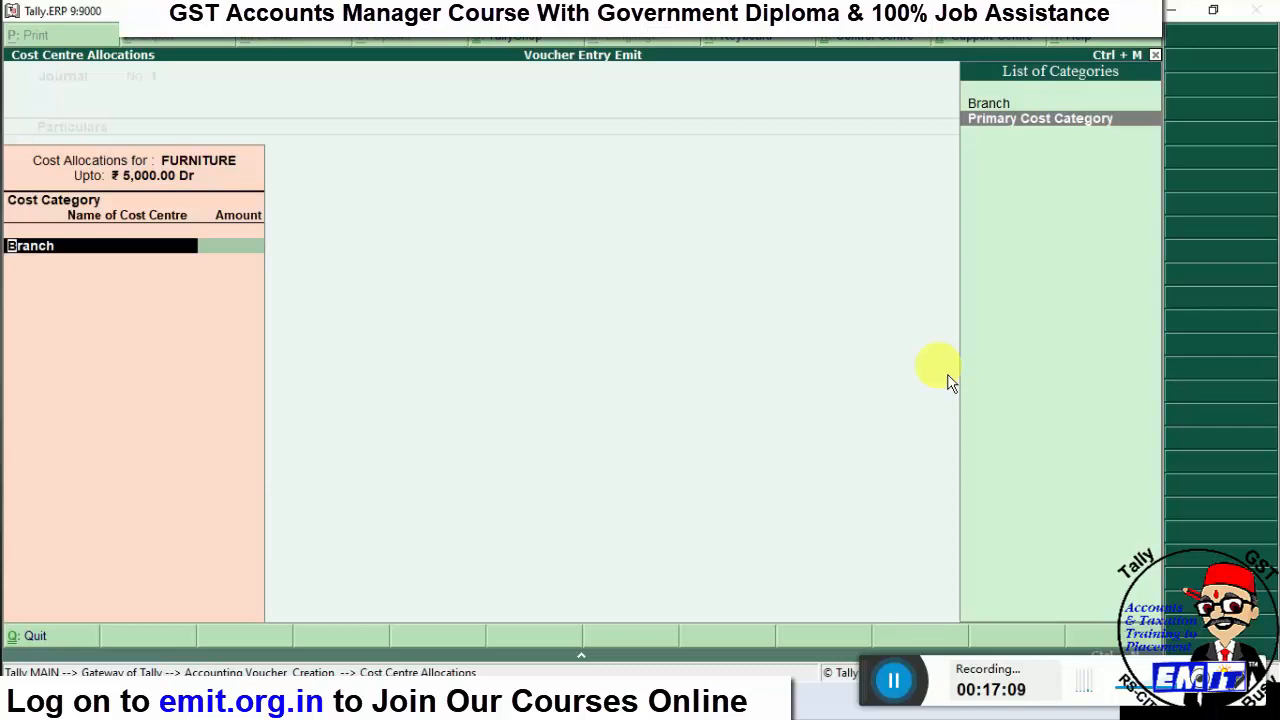
key(Up)
key(Return)
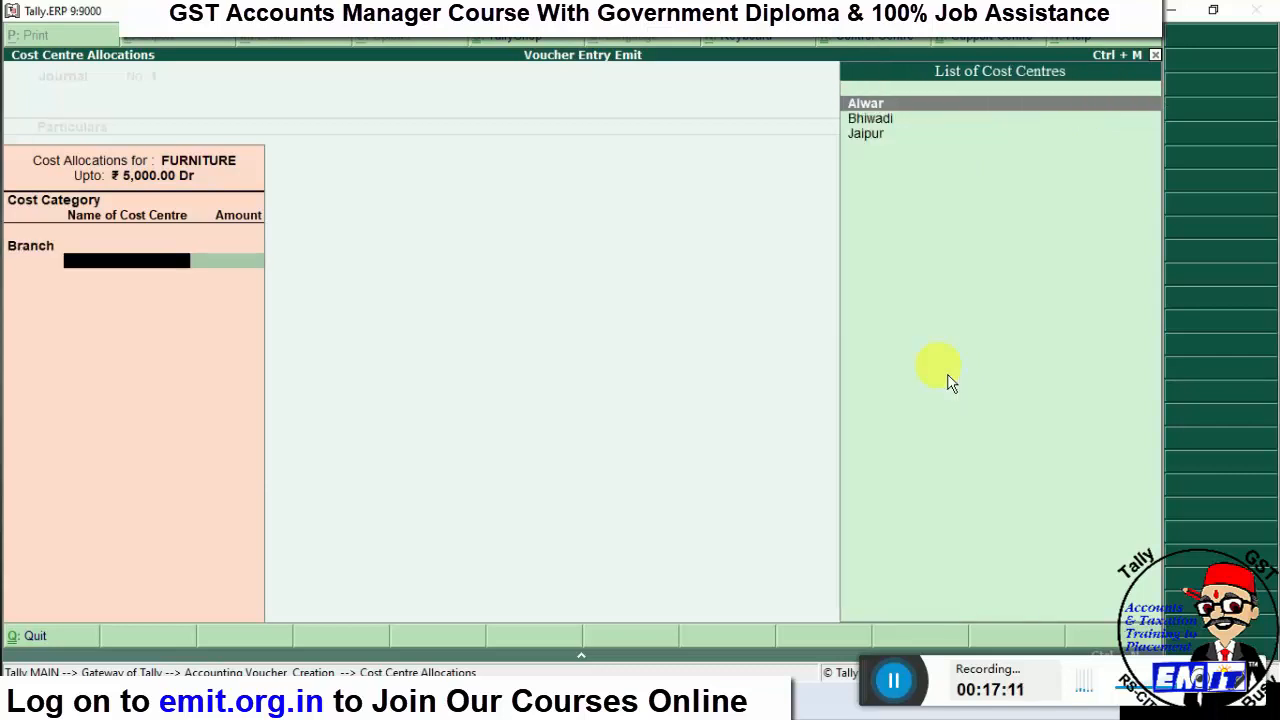
key(Return)
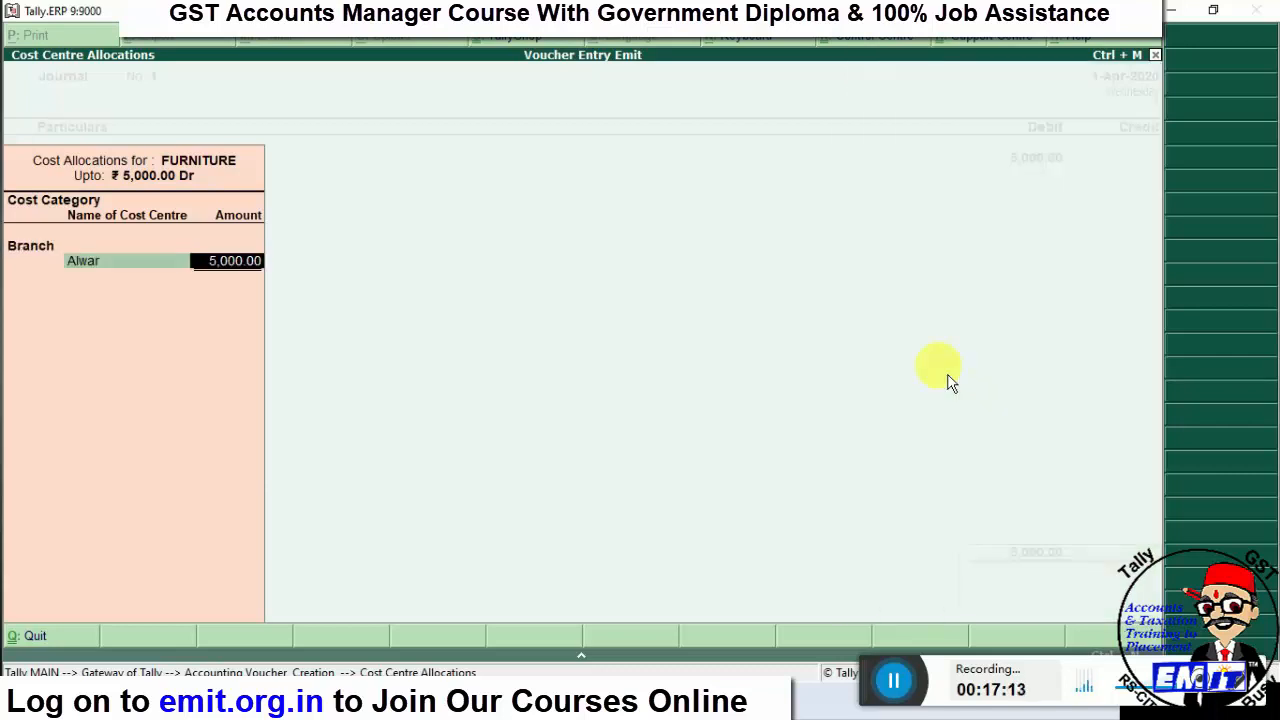
key(Return)
- Credit MODERN FURNITURE with 5,000 in the journal voucher
key(Return)
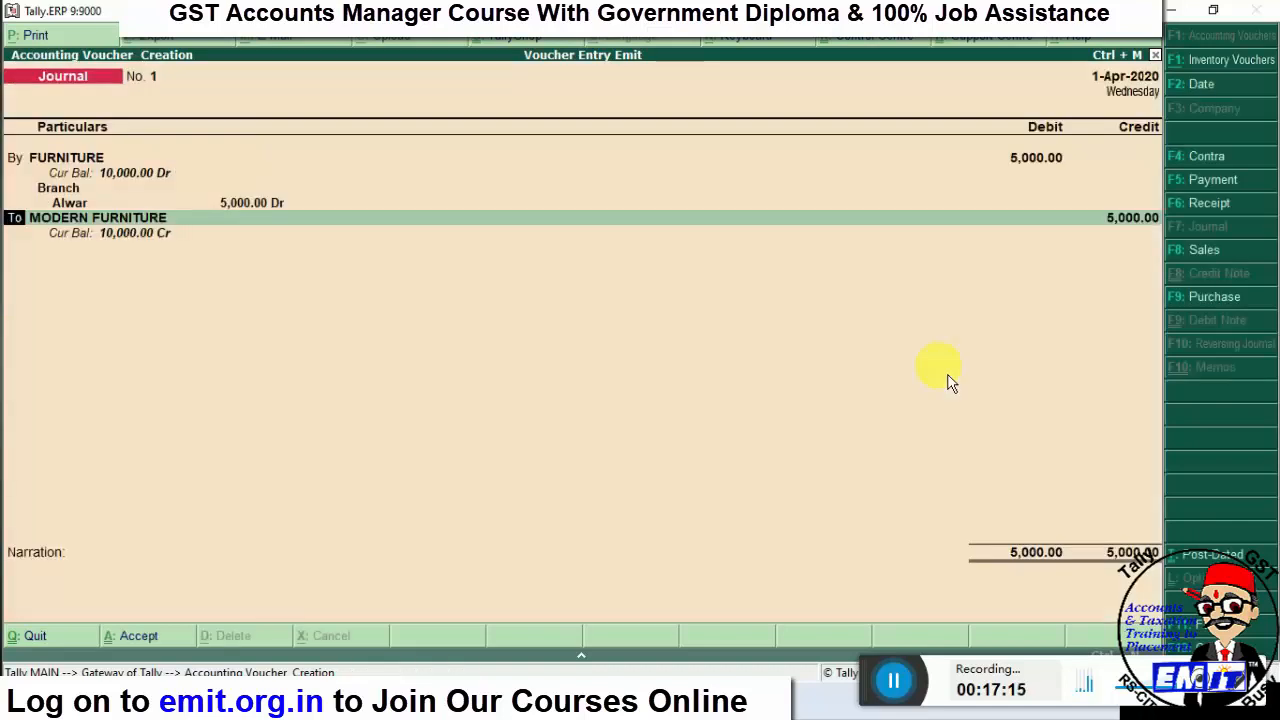
key(Return)
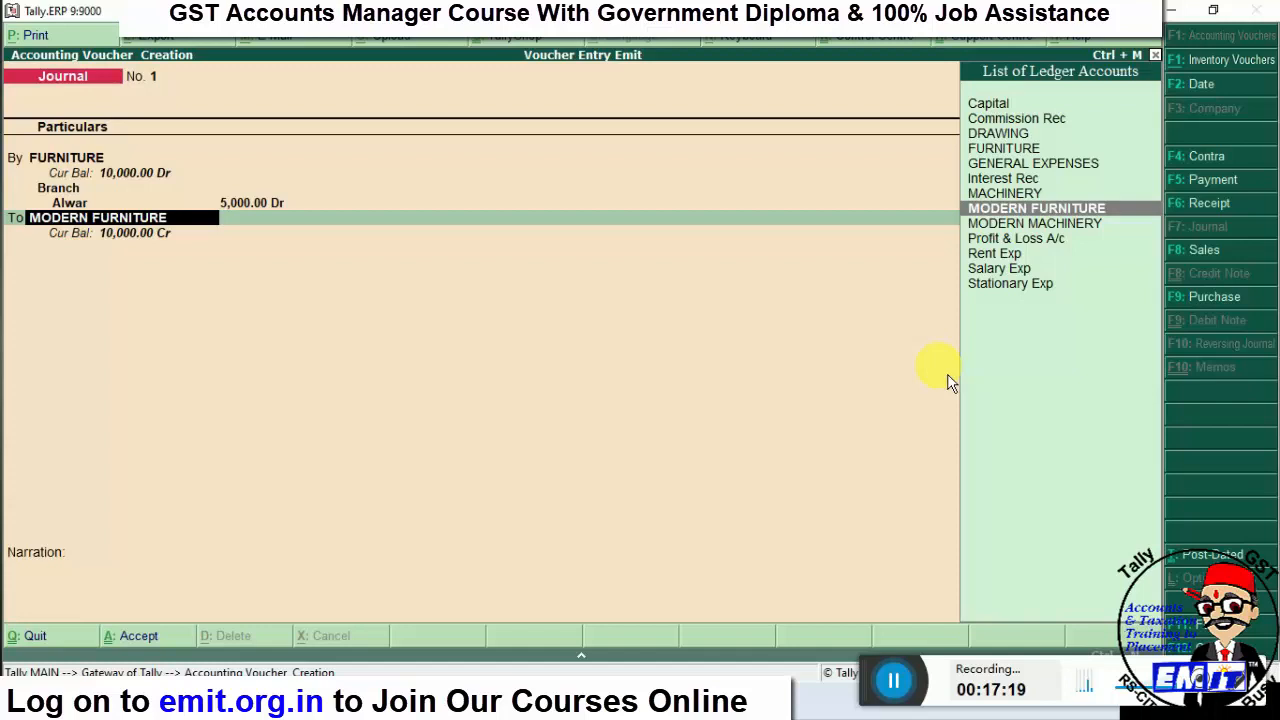
key(Return)
key(Return)
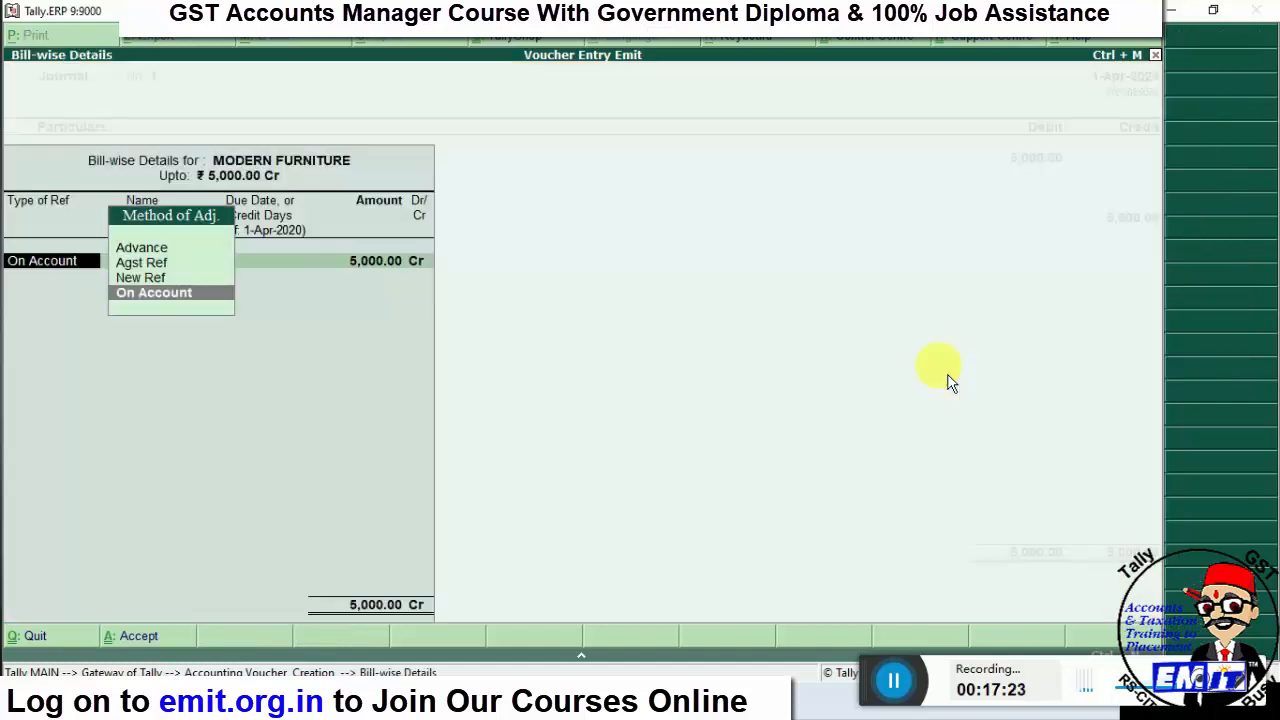
- Record the MODERN FURNITURE credit as New Ref 1 for 5,000 in the bill-wise details and save the journal voucher
key(Up)
key(Return)
text(1)
key(Return)
key(Return)
key(Return)
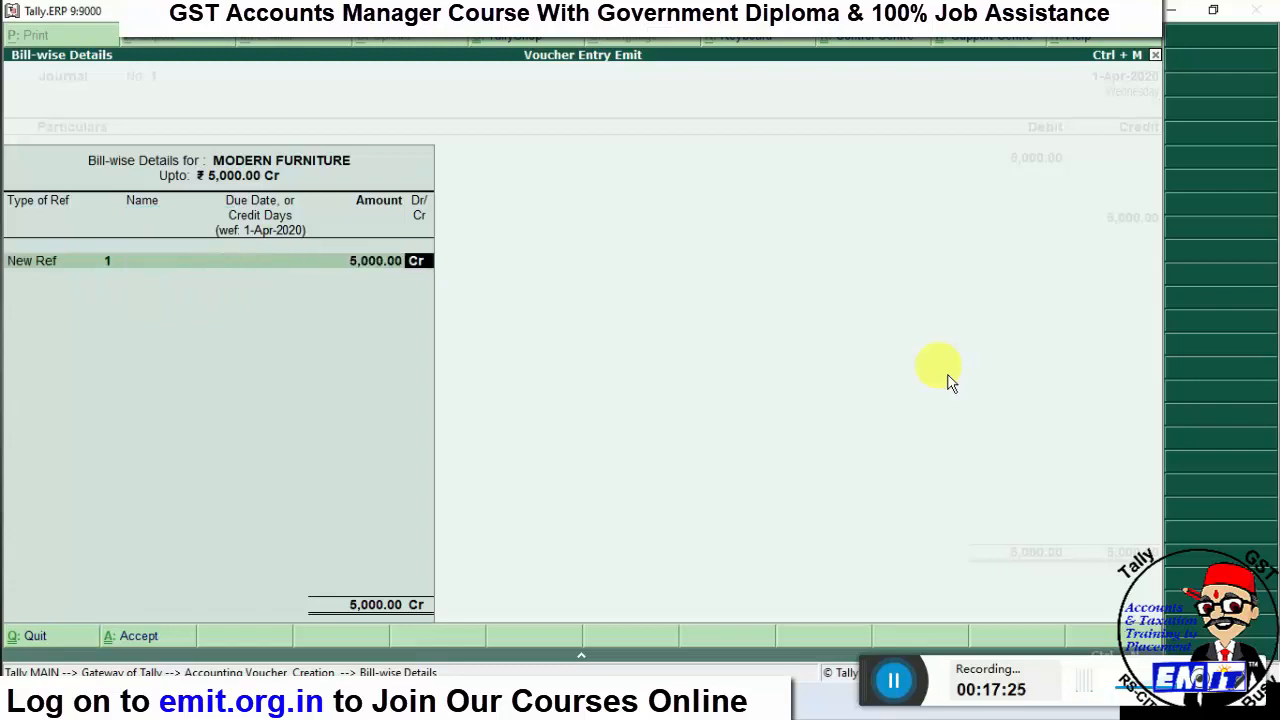
key(Return)
key(Return)
key(Return)
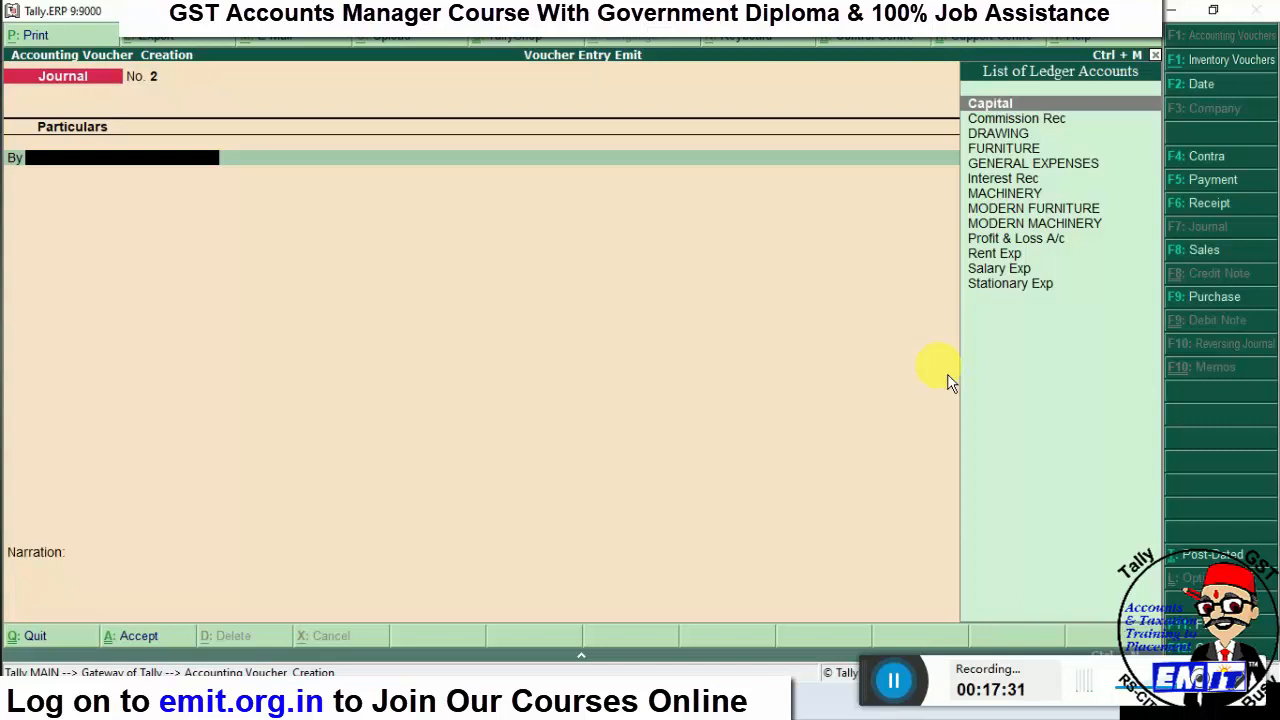
- Review the saved furniture journal voucher, then leave voucher entry and switch to the COST CENTRE PowerPoint slide show
key(Page_Up)
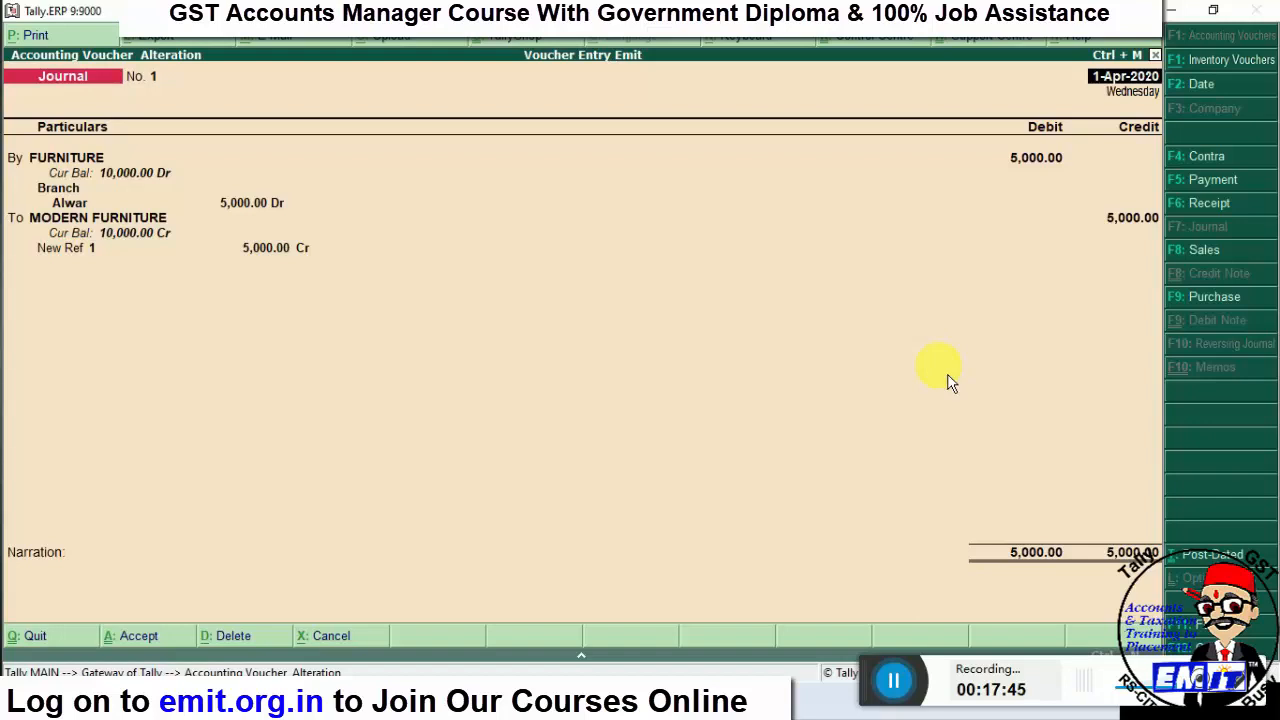
key(Escape)
key(y)
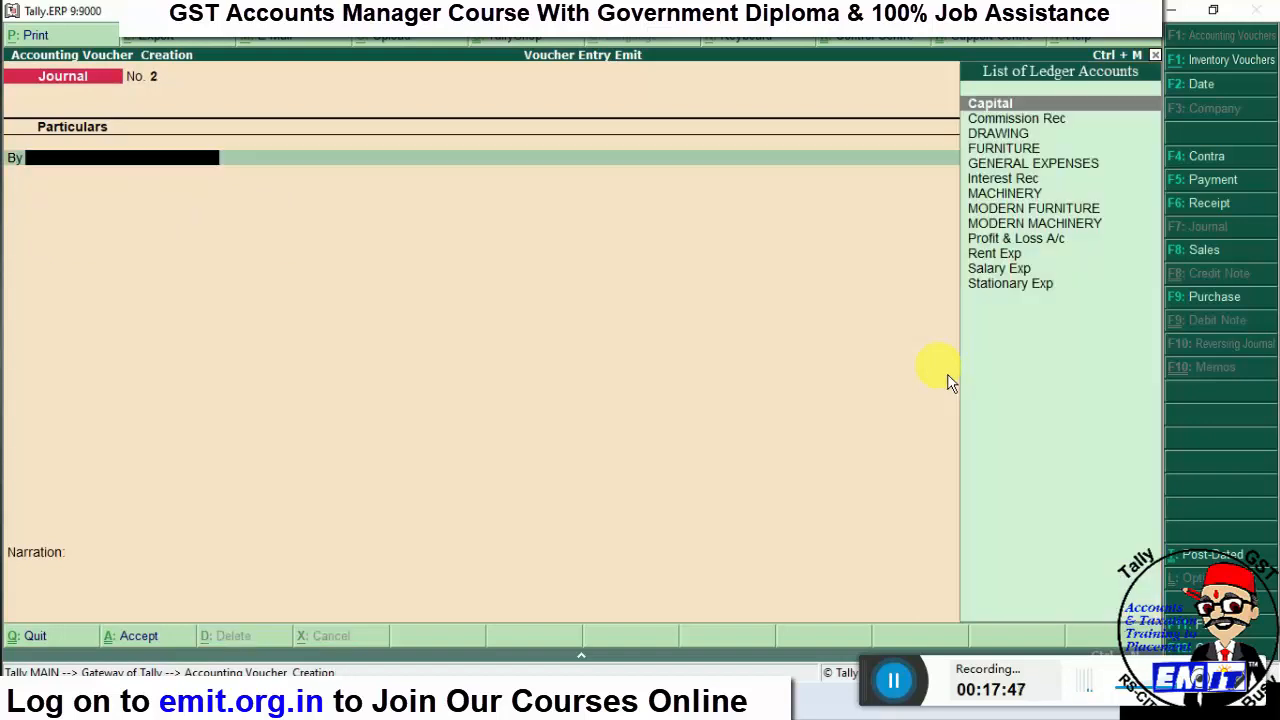
key(Escape)
key(y)
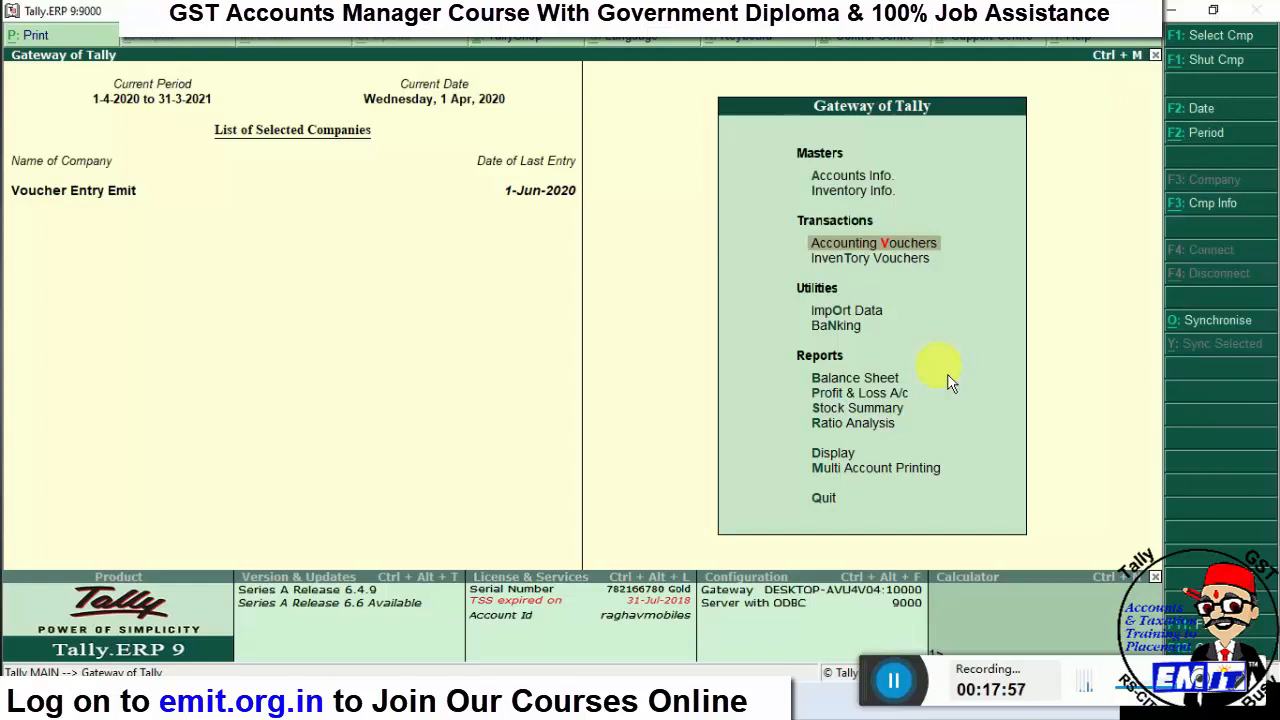
key(alt+Tab)
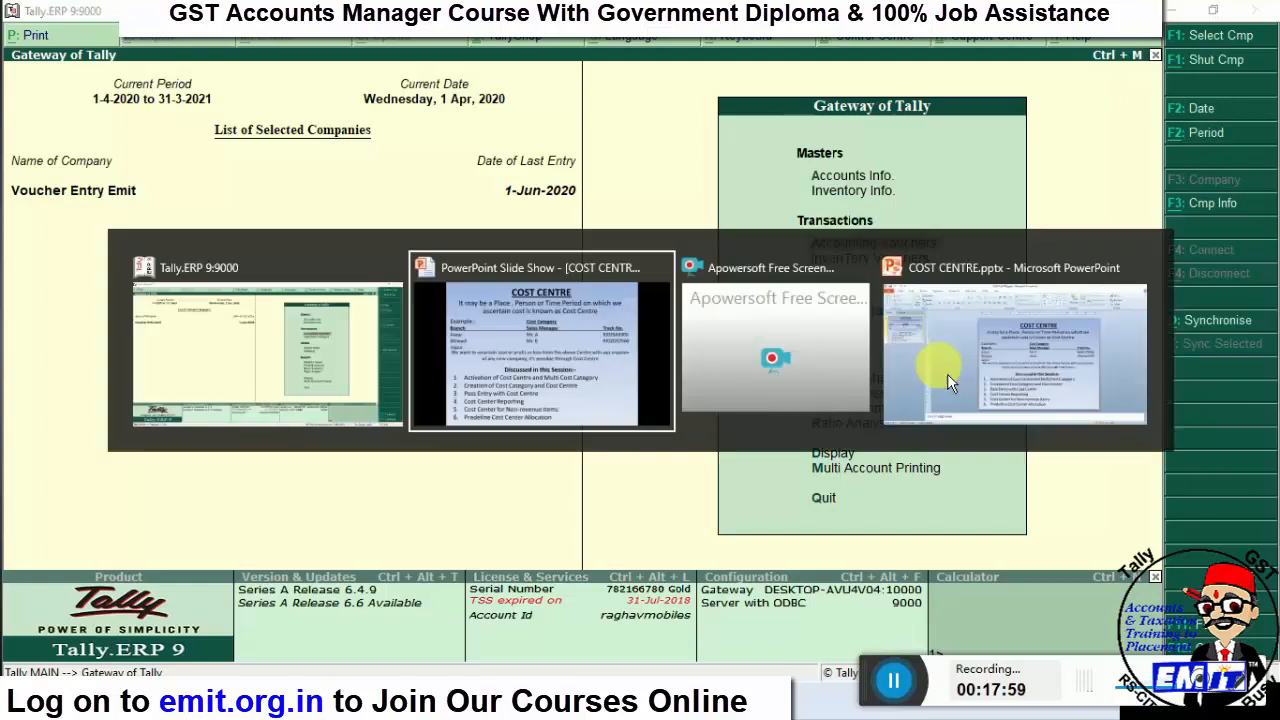
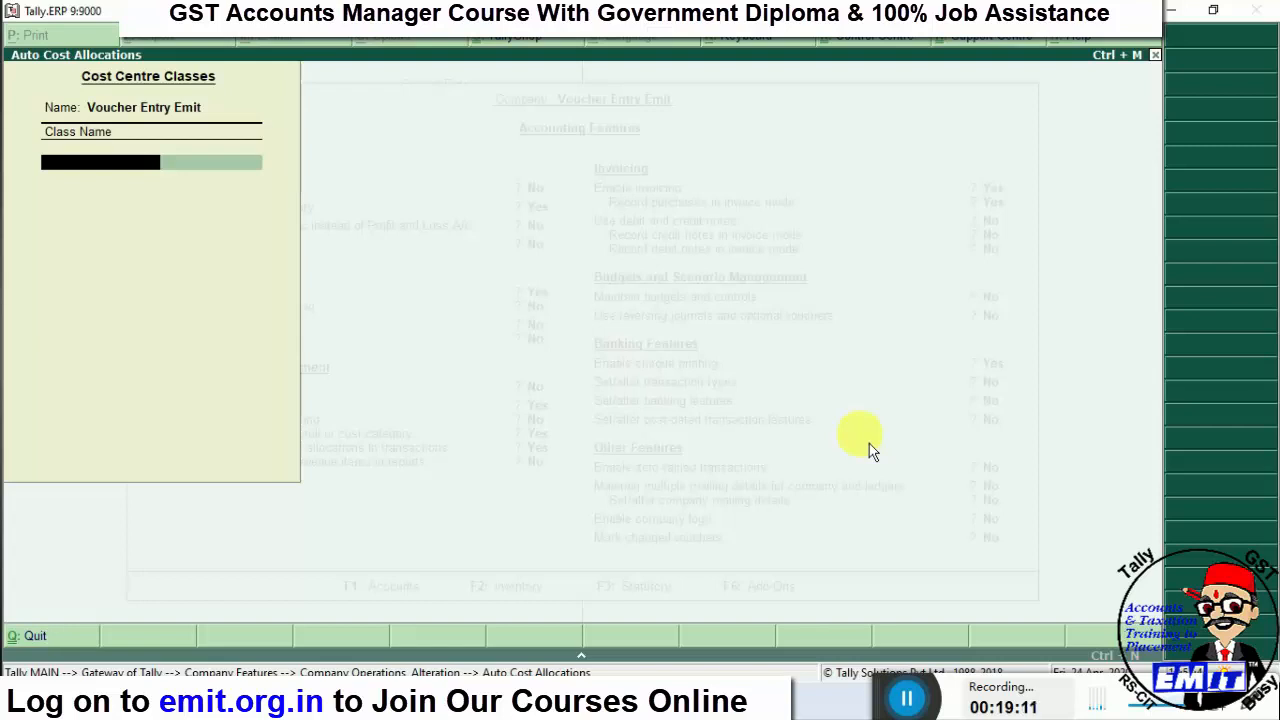
- Create a cost centre class named Expense Allocation and choose Branch as its cost category
text(Expense allocation)
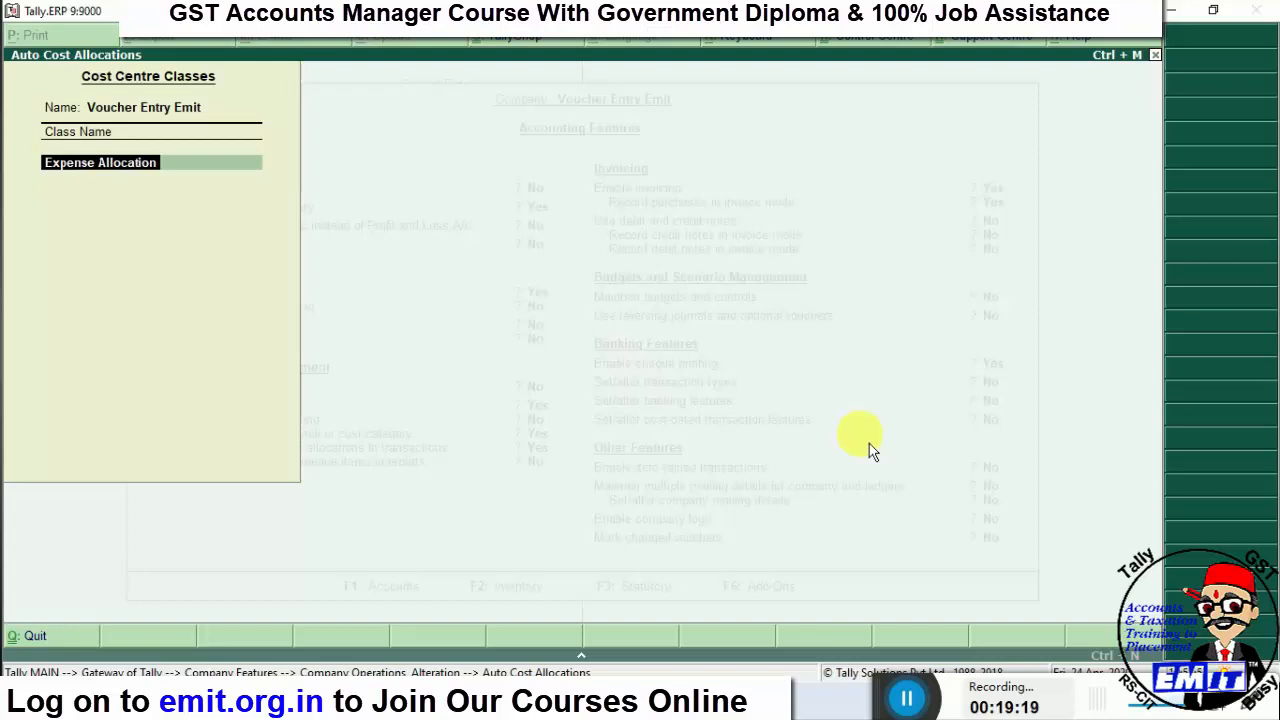
key(Return)
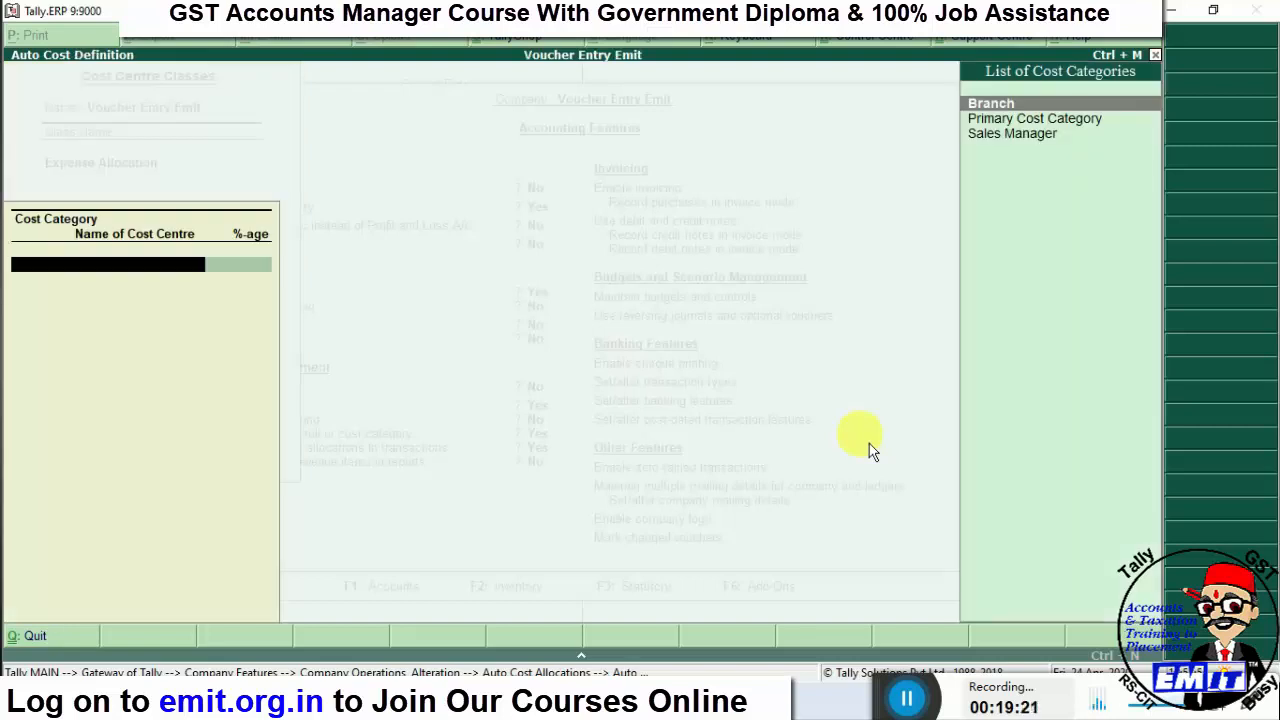
key(Return)
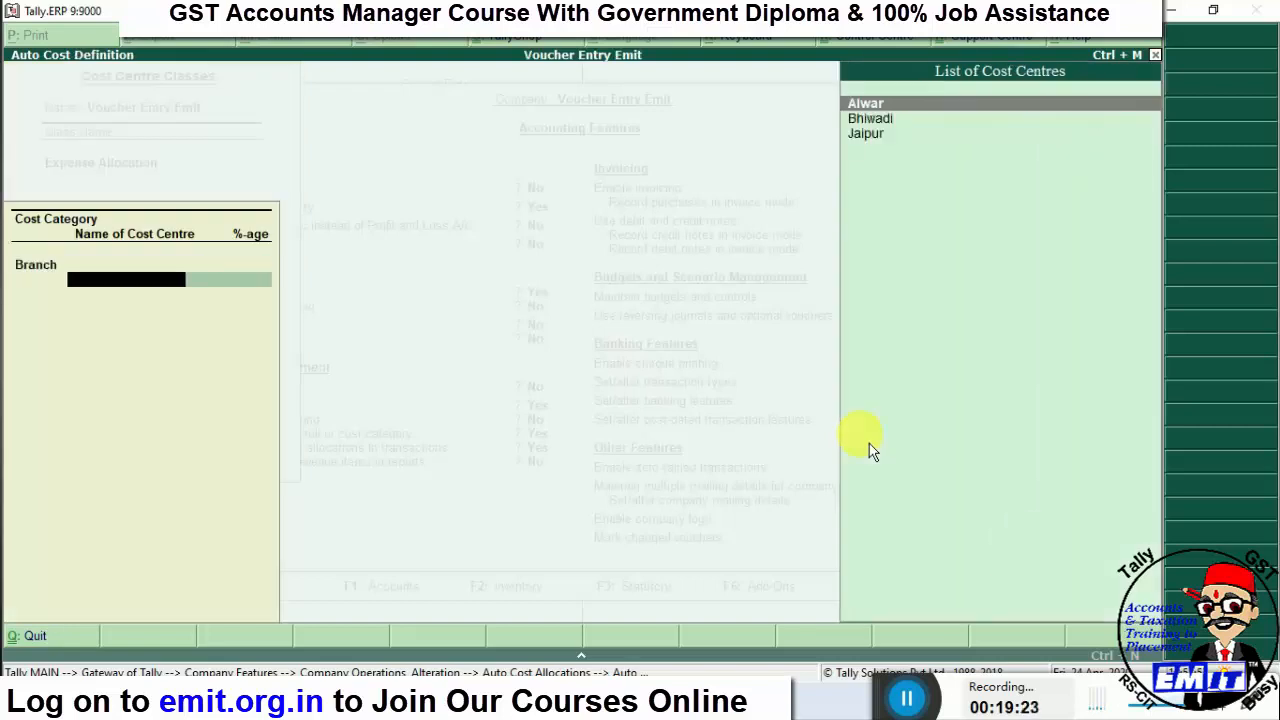
- Allocate the Branch category of the class as Alwar 25%, Bhiwadi 35% and Jaipur 40%
key(Return)
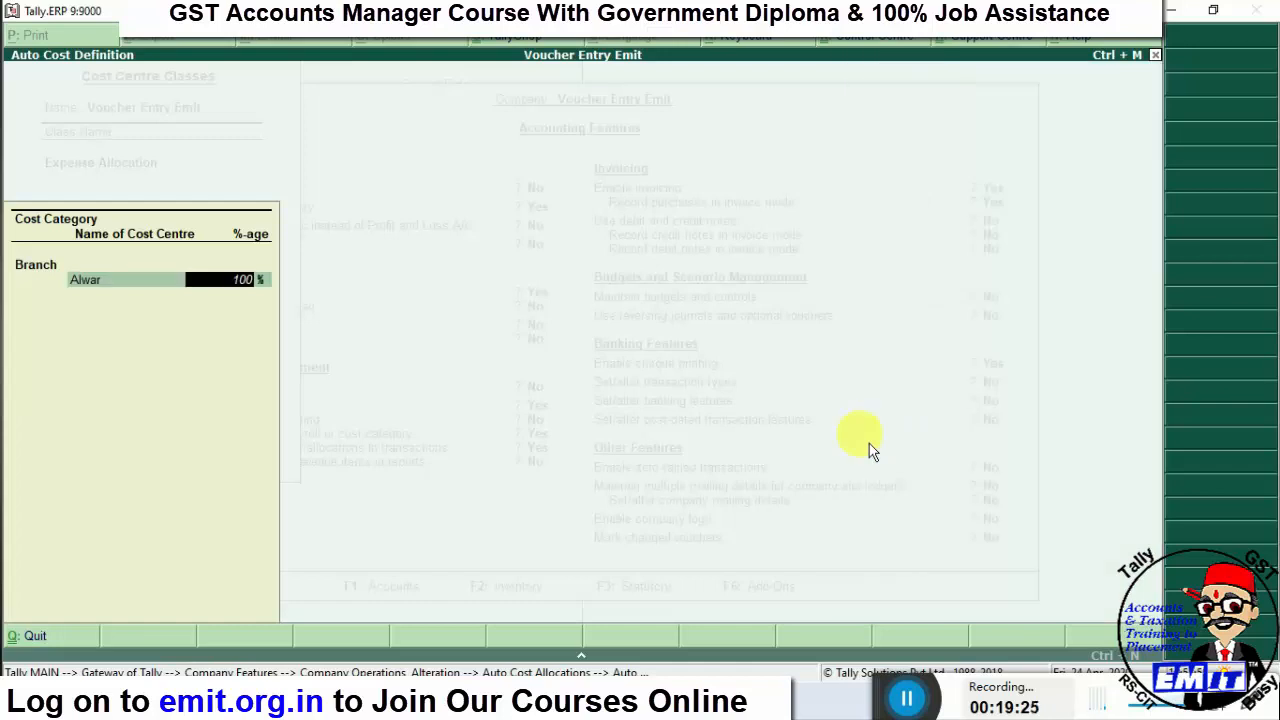
text(25)
key(Return)
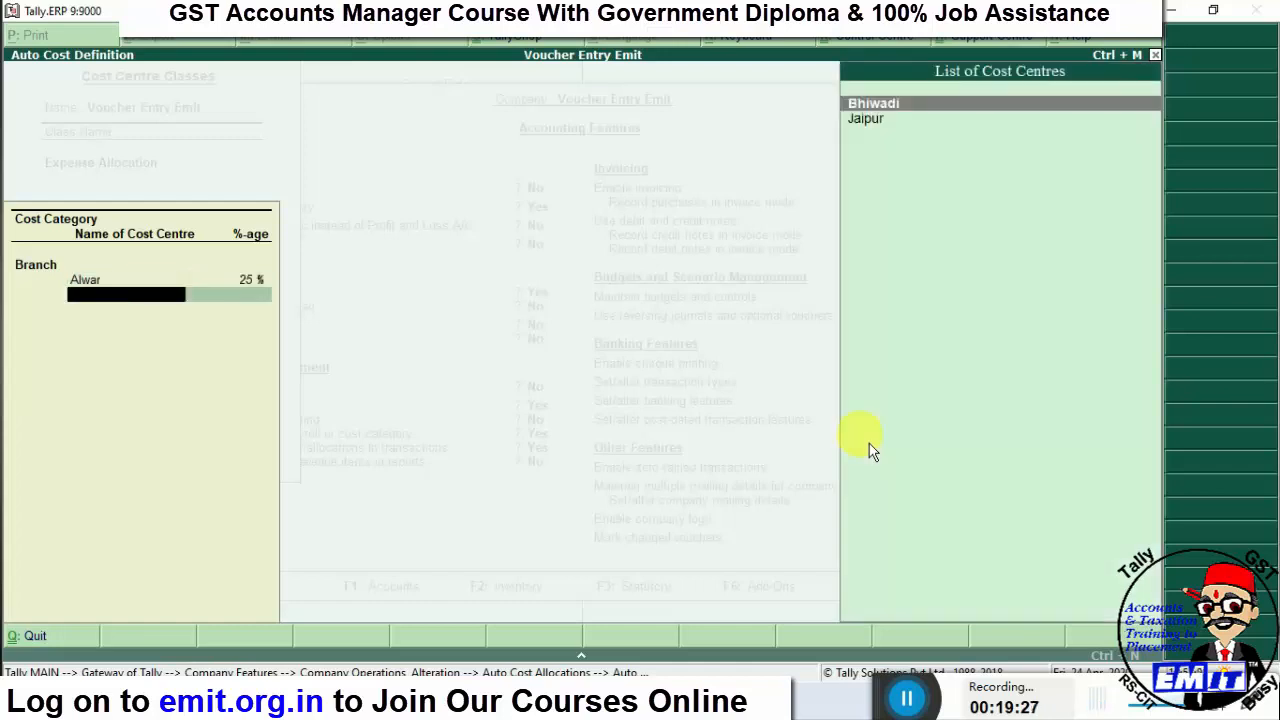
key(Return)
text(35)
key(Return)
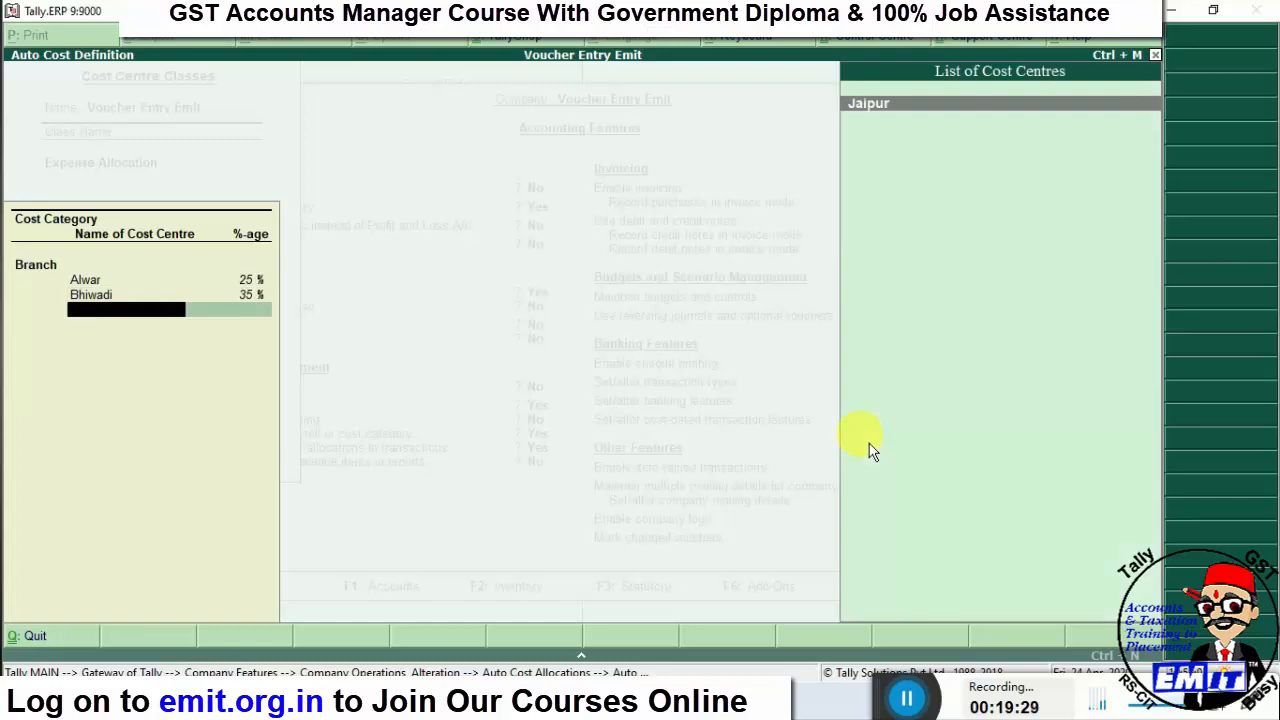
key(Return)
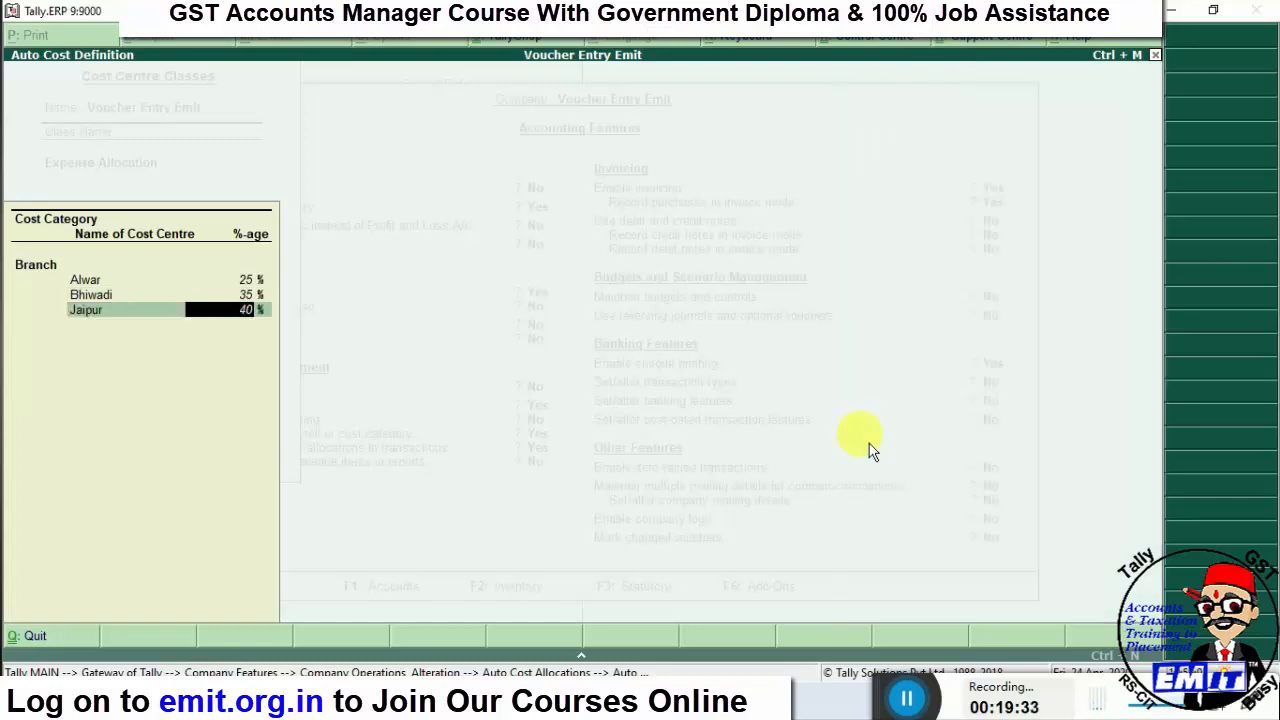
key(Return)
- Save the Expense Allocation class and the accounting features, and return to the Gateway of Tally
key(Return)
key(ctrl+a)
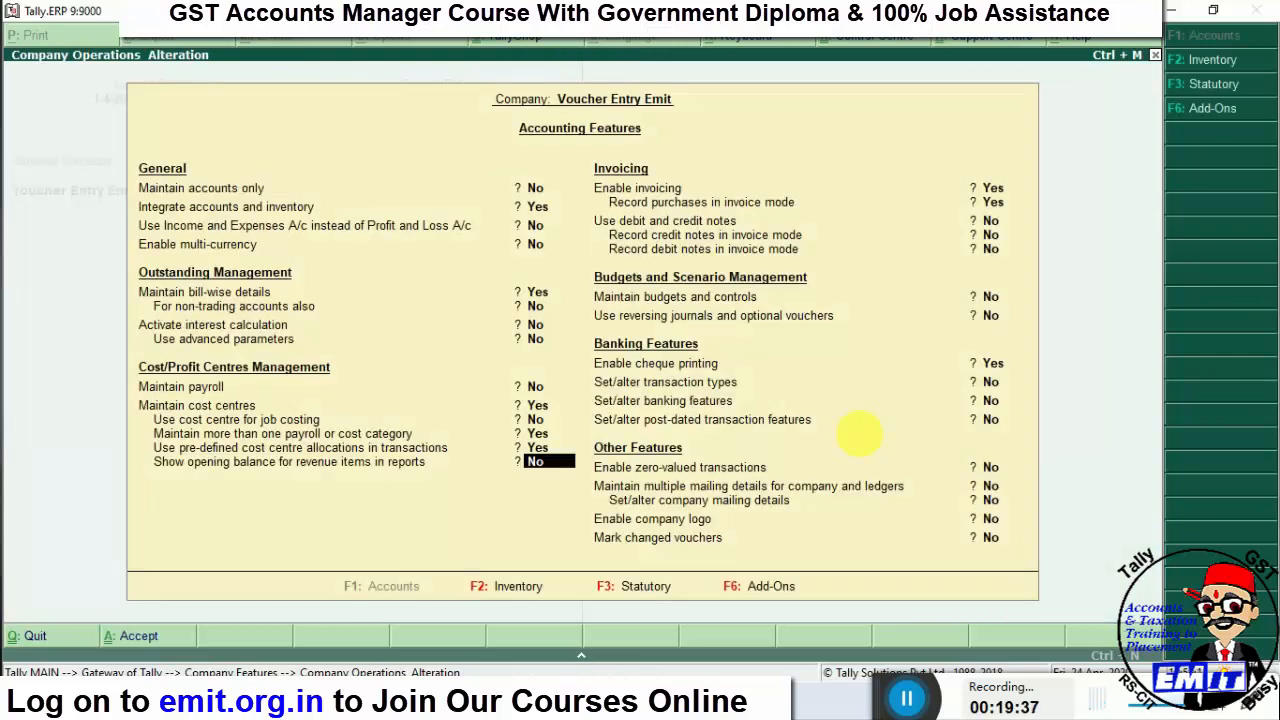
key(ctrl+a)
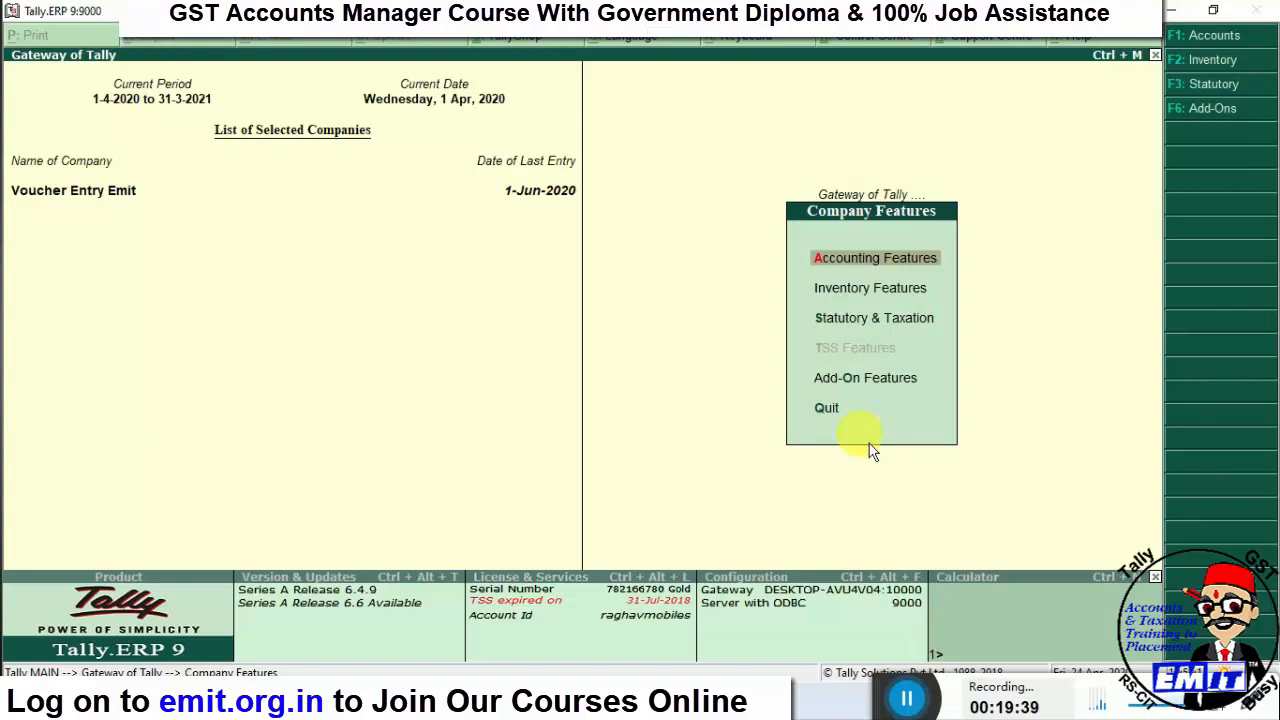
key(Escape)
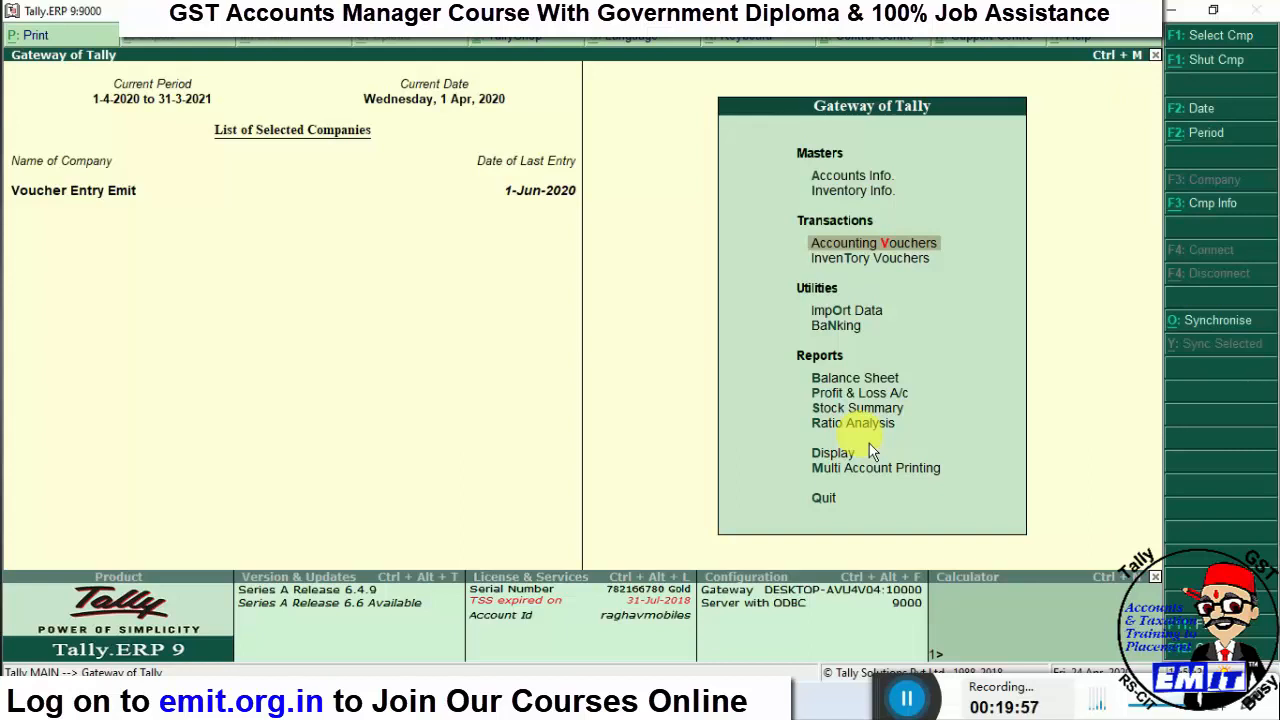
- Start a payment voucher that uses the Expense Allocation class, with Cash as the account
key(Return)
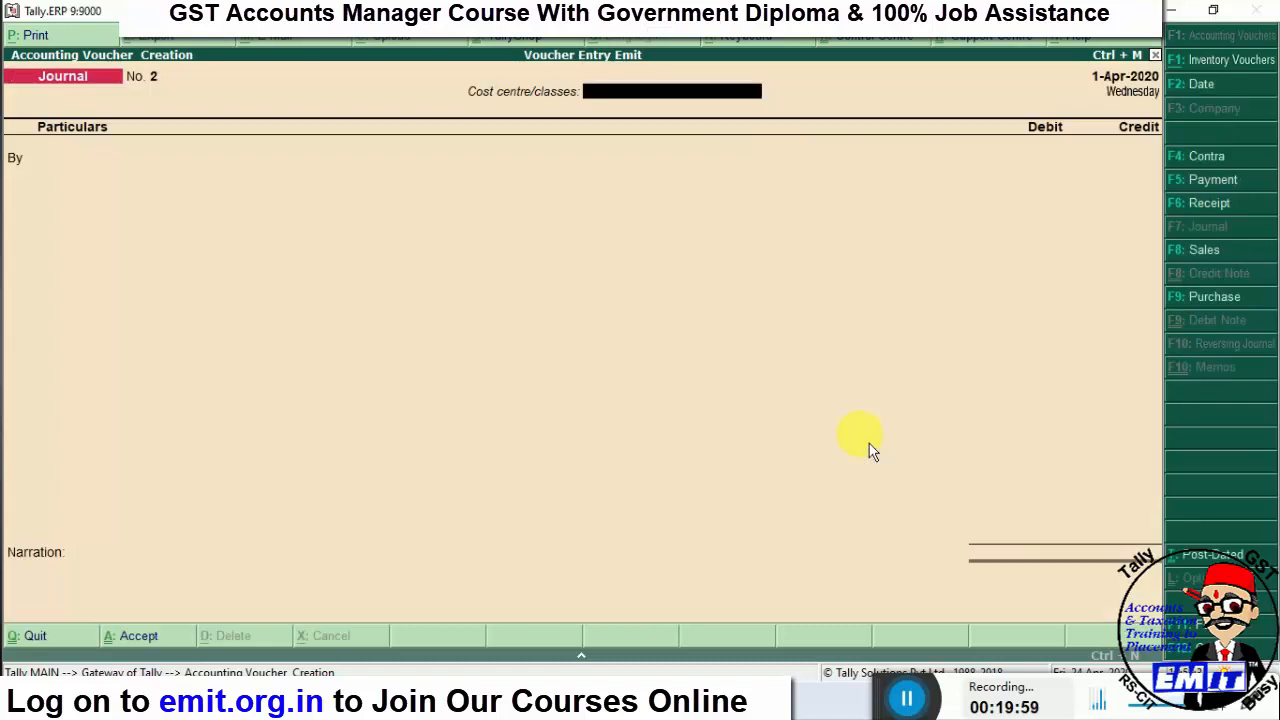
key(F5)
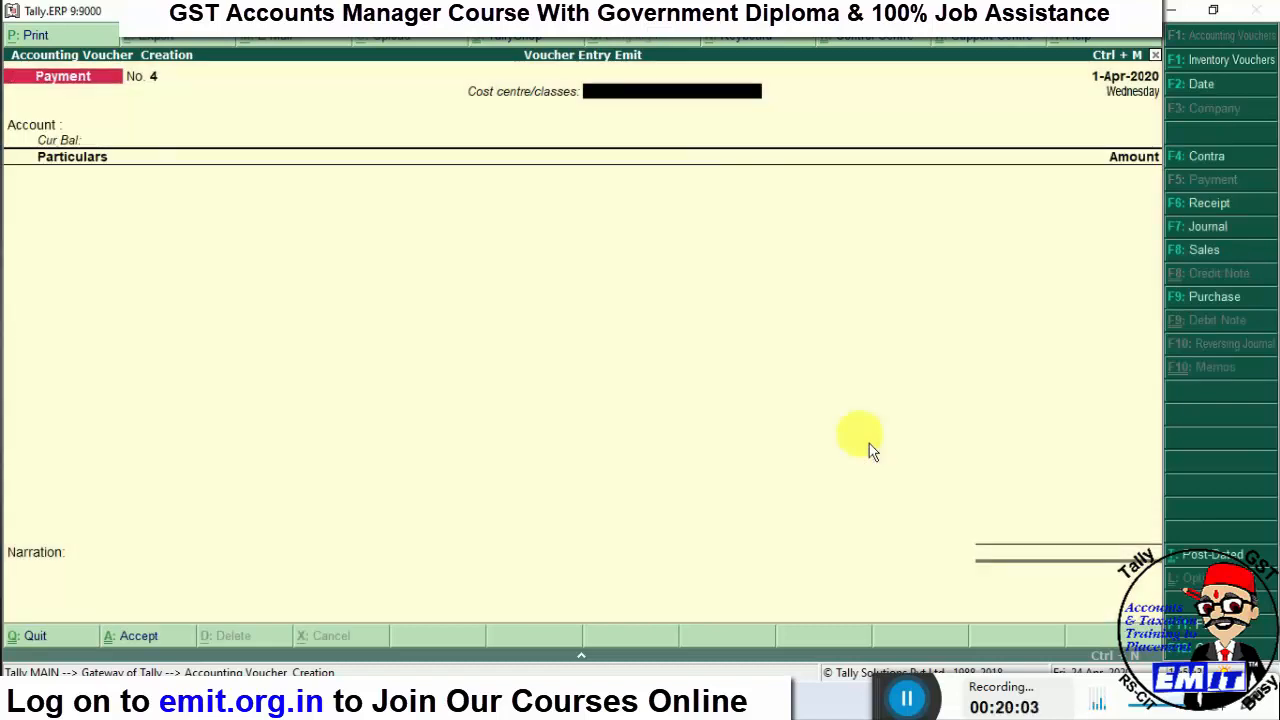
key(Down)
key(Down)
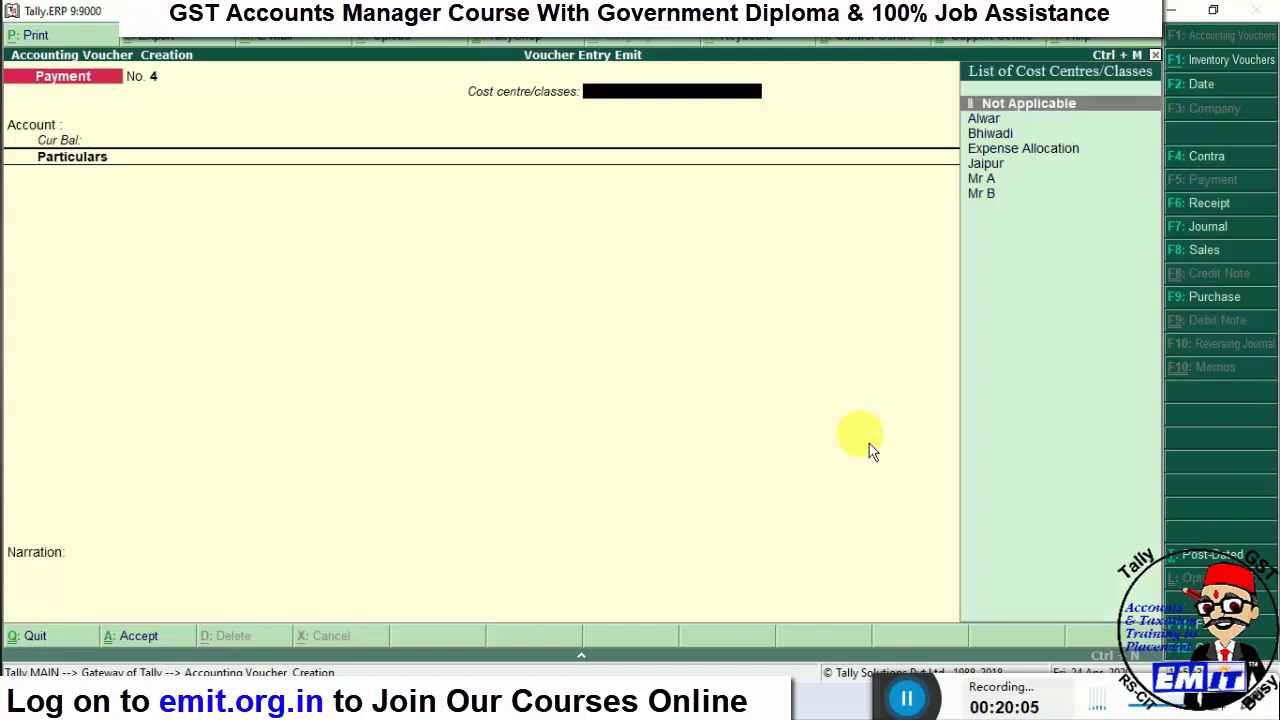
key(Down)
key(Down)
key(Down)
key(Return)
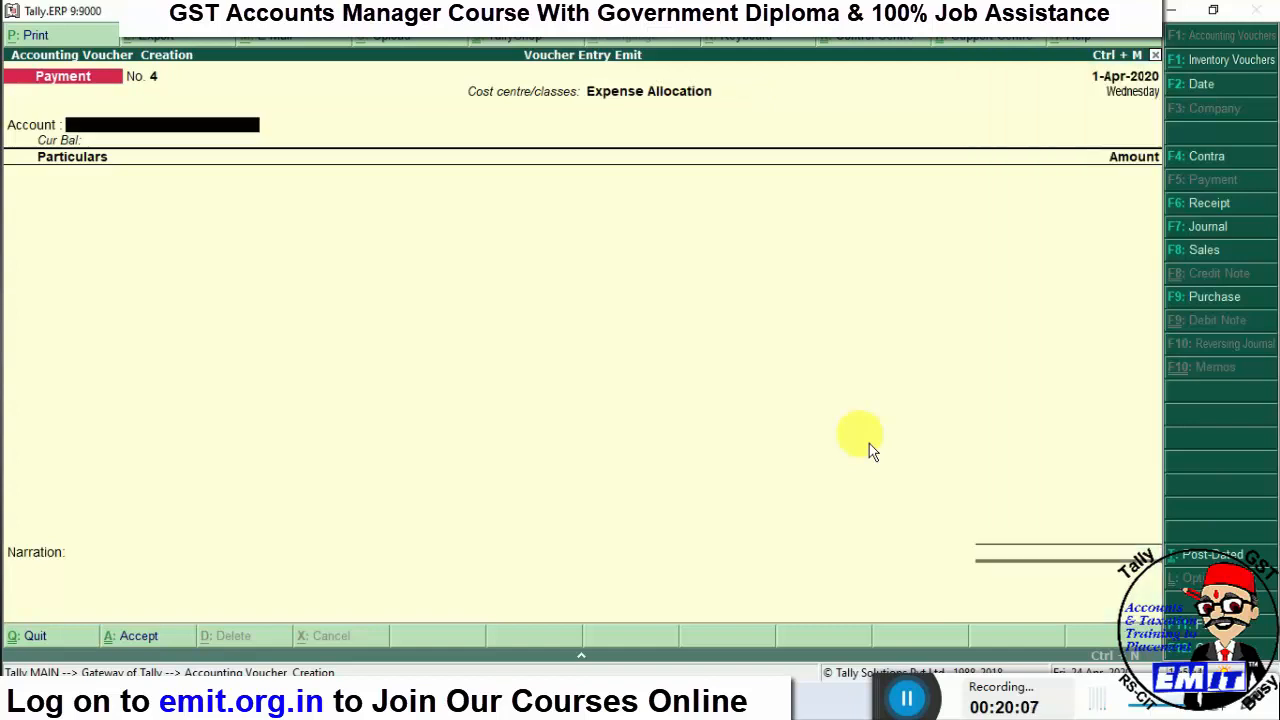
text(cash)
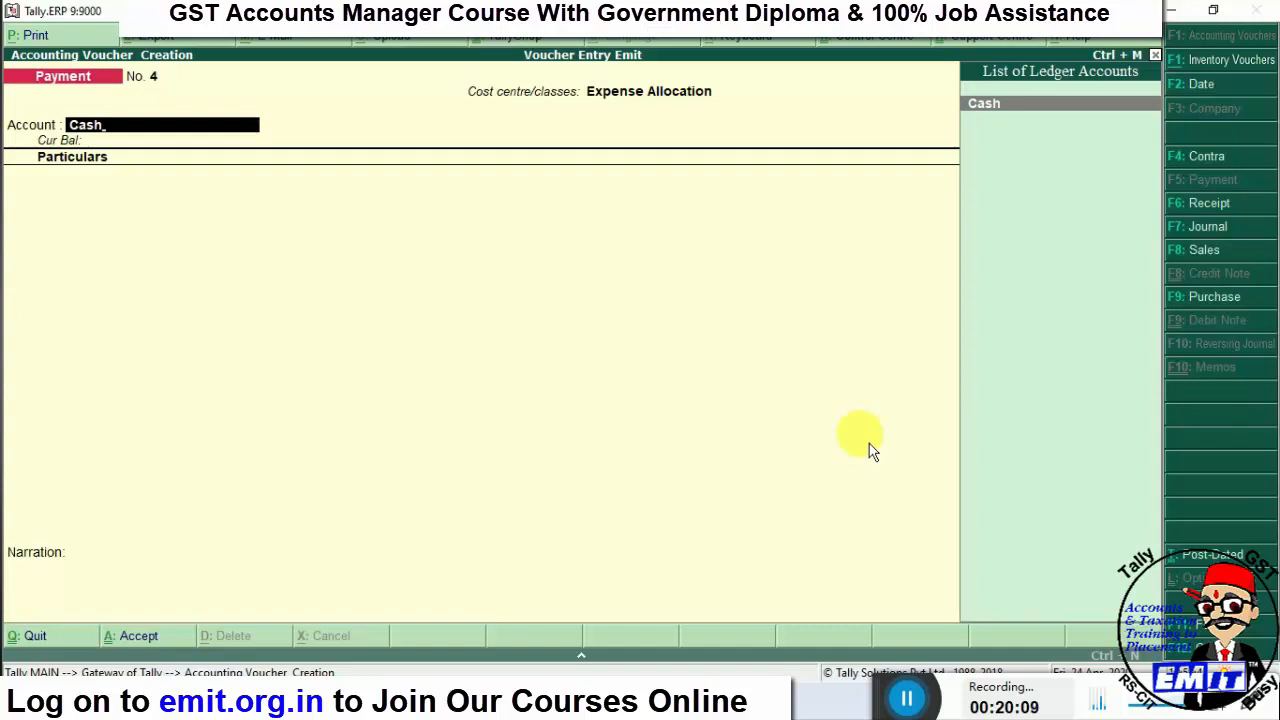
key(Return)
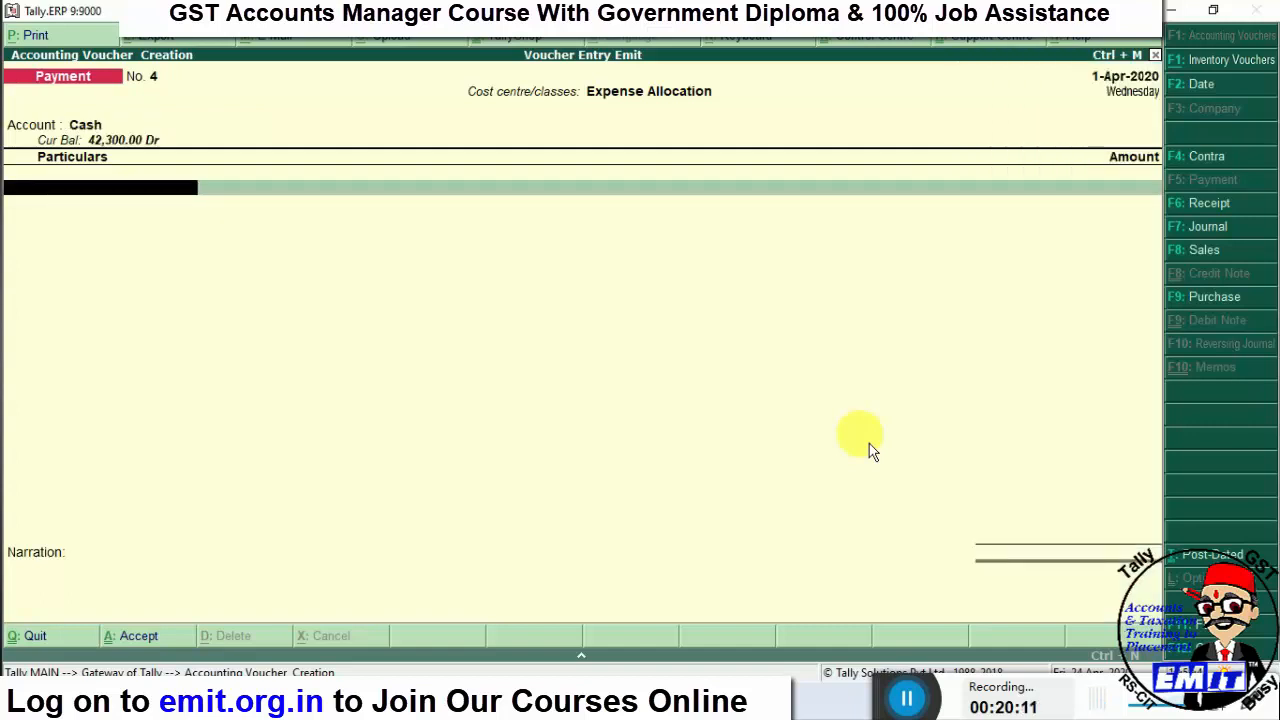
- Create the ledger Advertisement Exp under Indirect Expenses from the voucher, keeping cost centres applicable
key(alt+c)
text(Adv)
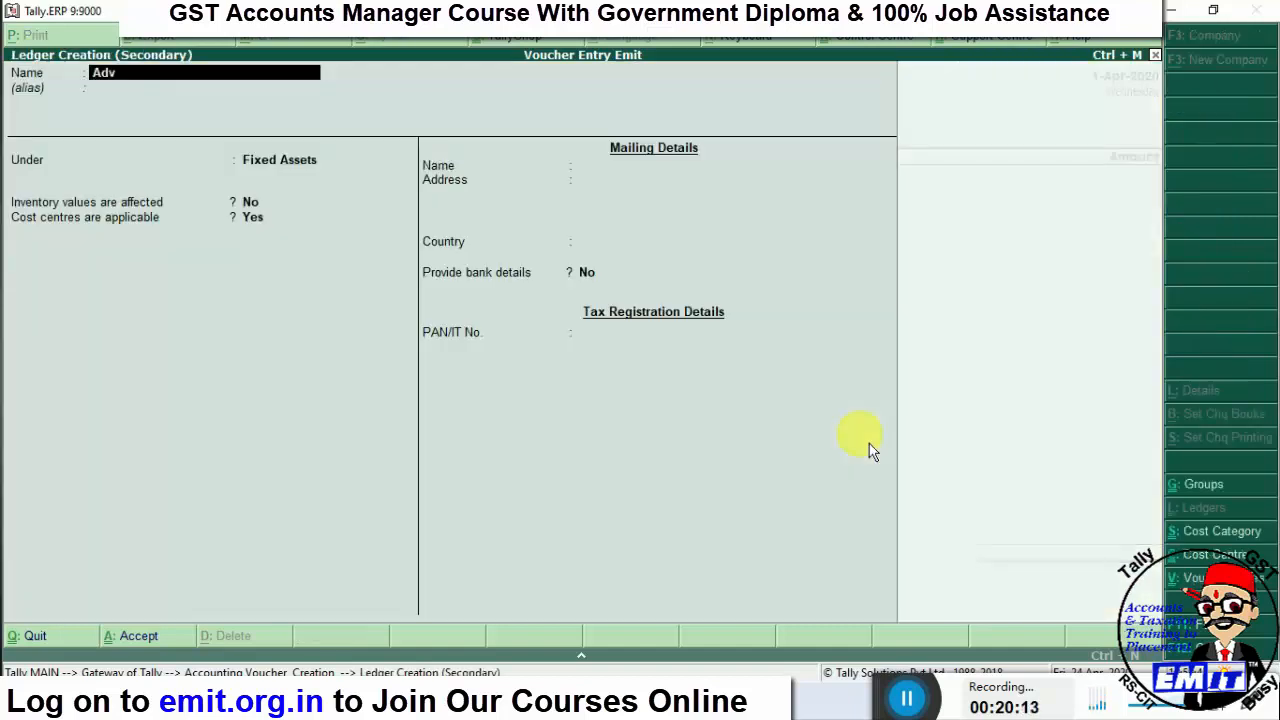
text(erti)
key(BackSpace)
text(tisement Exp)
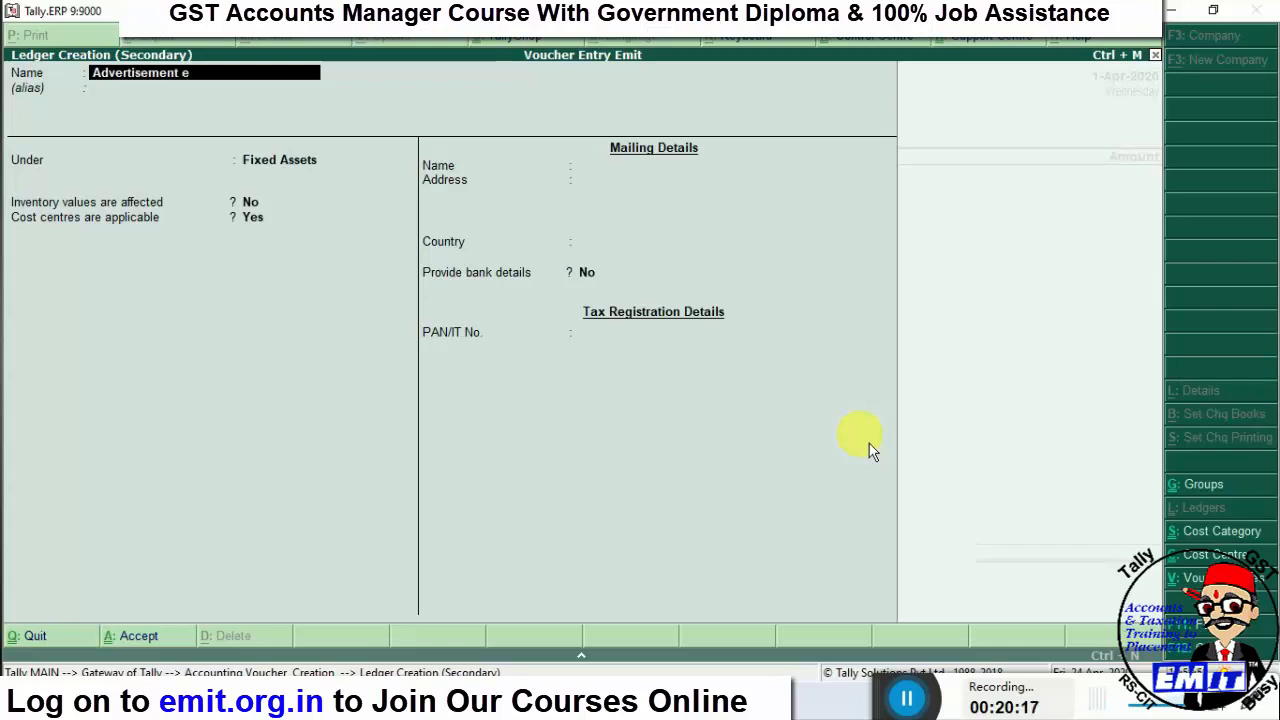
key(Return)
key(Return)
text(Indir)
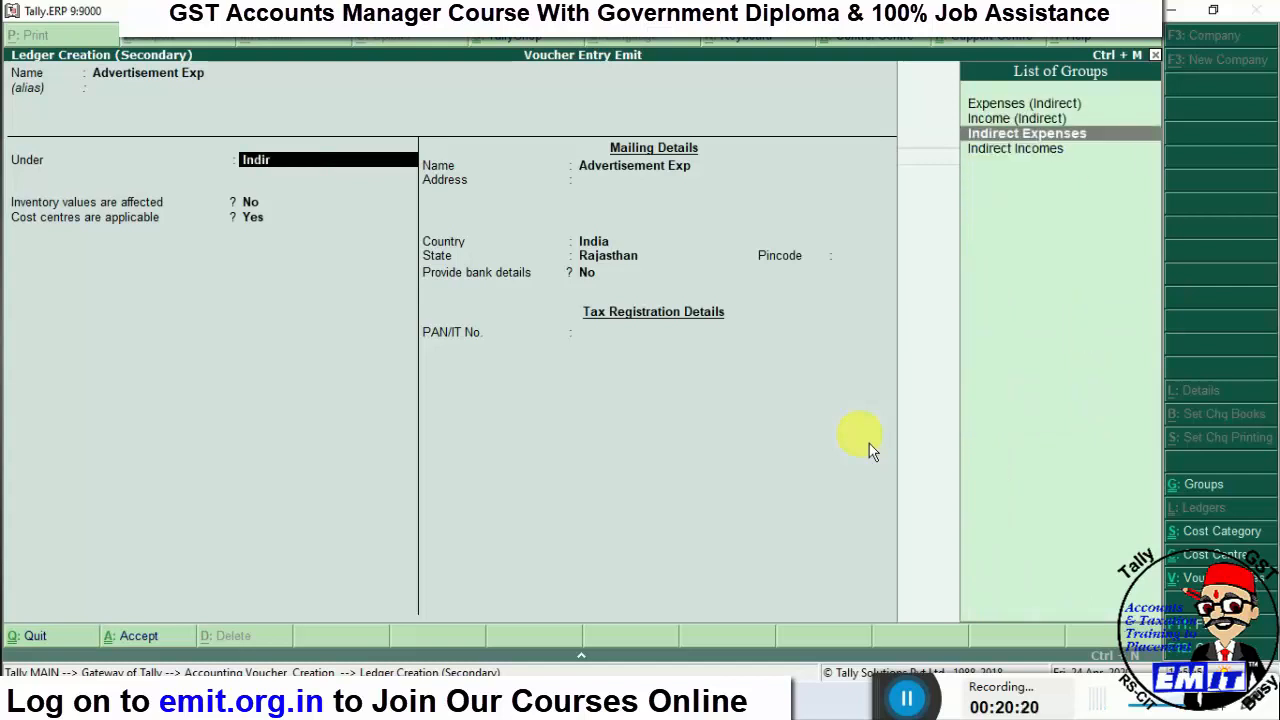
key(Return)
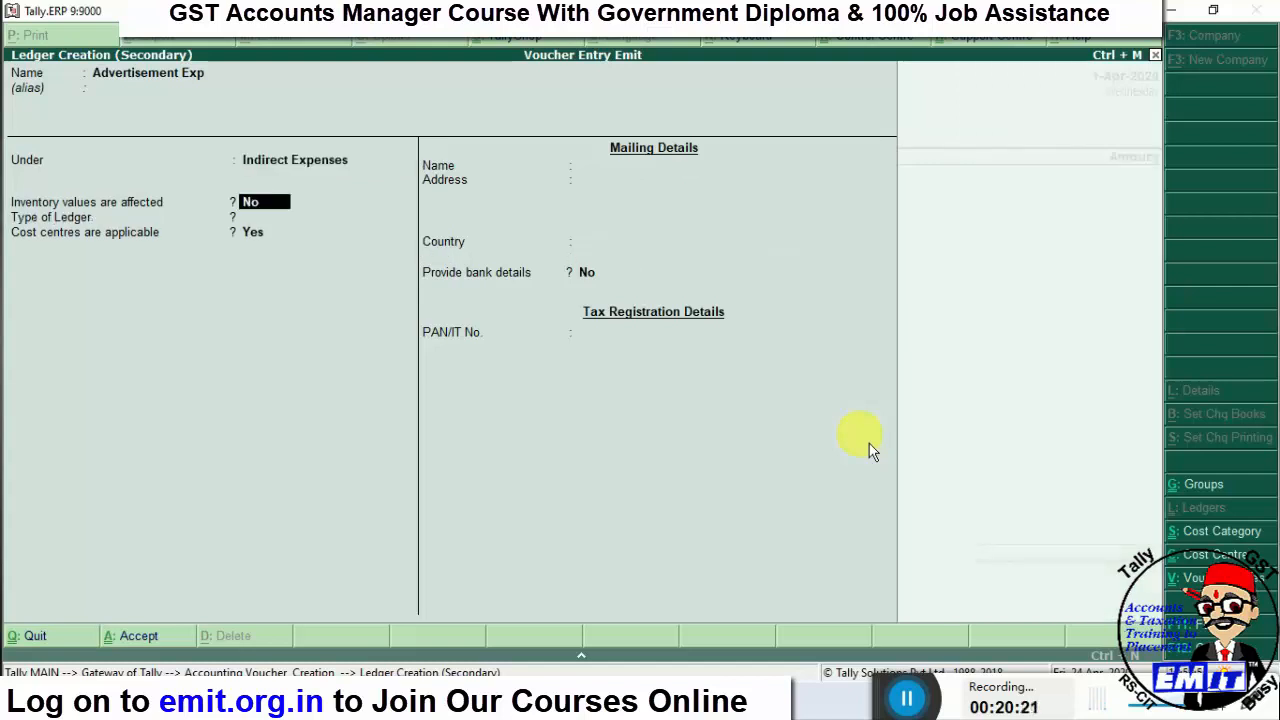
key(Return)
key(Return)
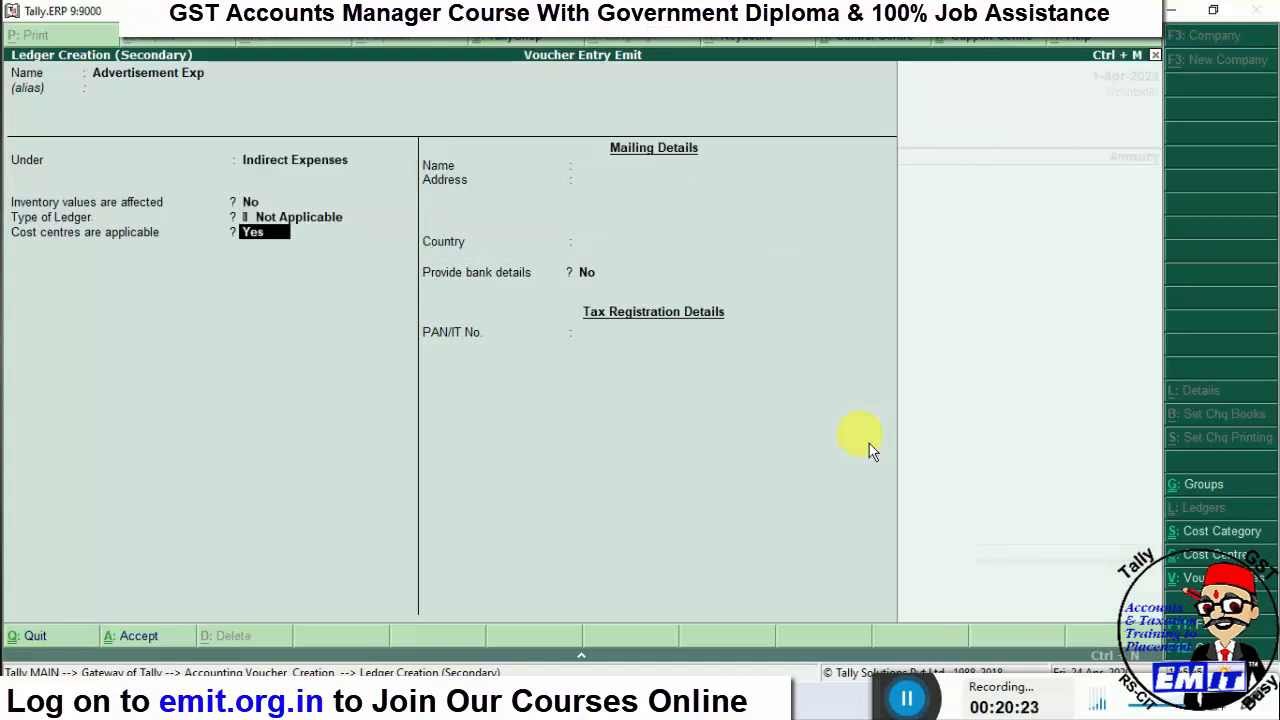
key(Return)
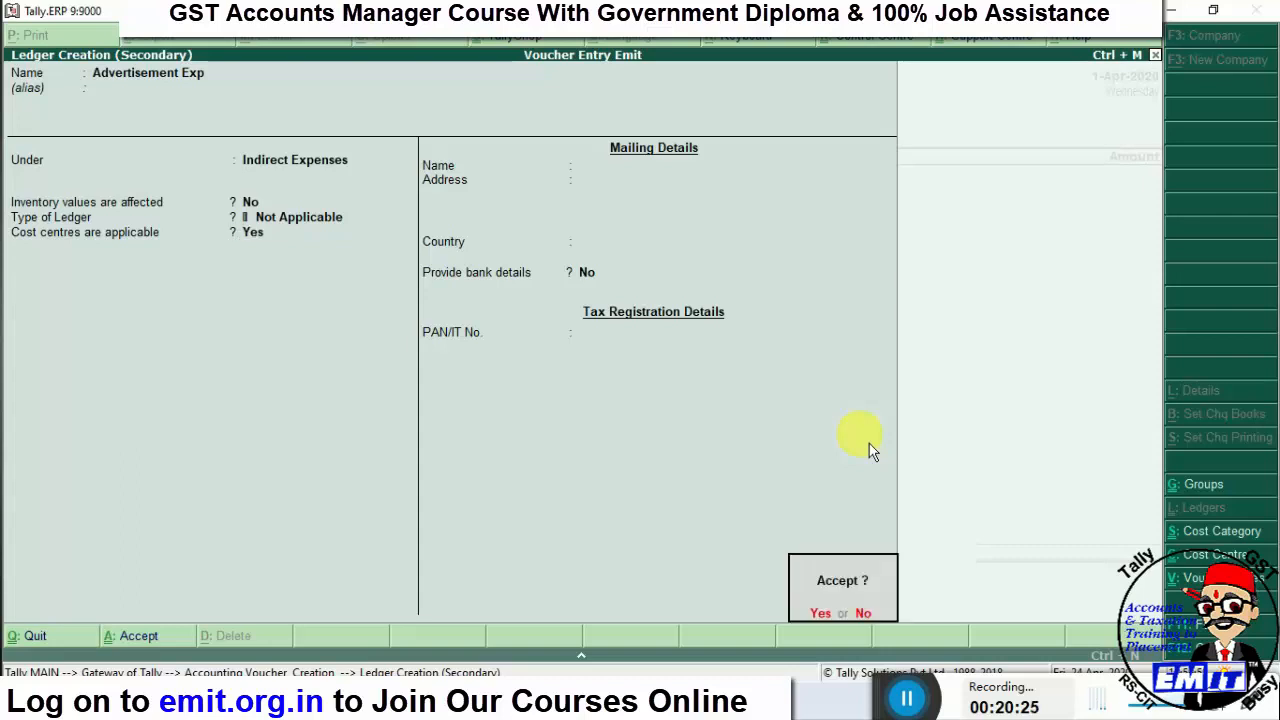
key(Return)
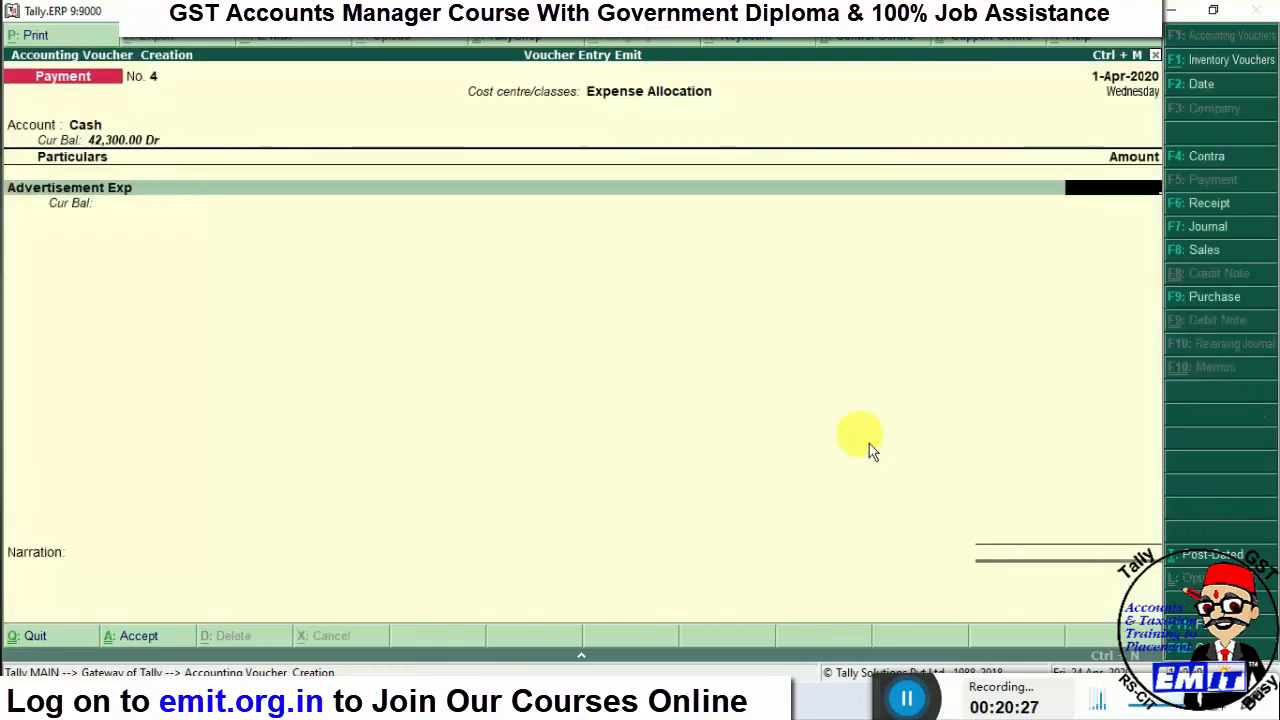
- Enter 11,256 for Advertisement Exp, save the payment voucher and reopen it to review the branch allocation
text(11256)
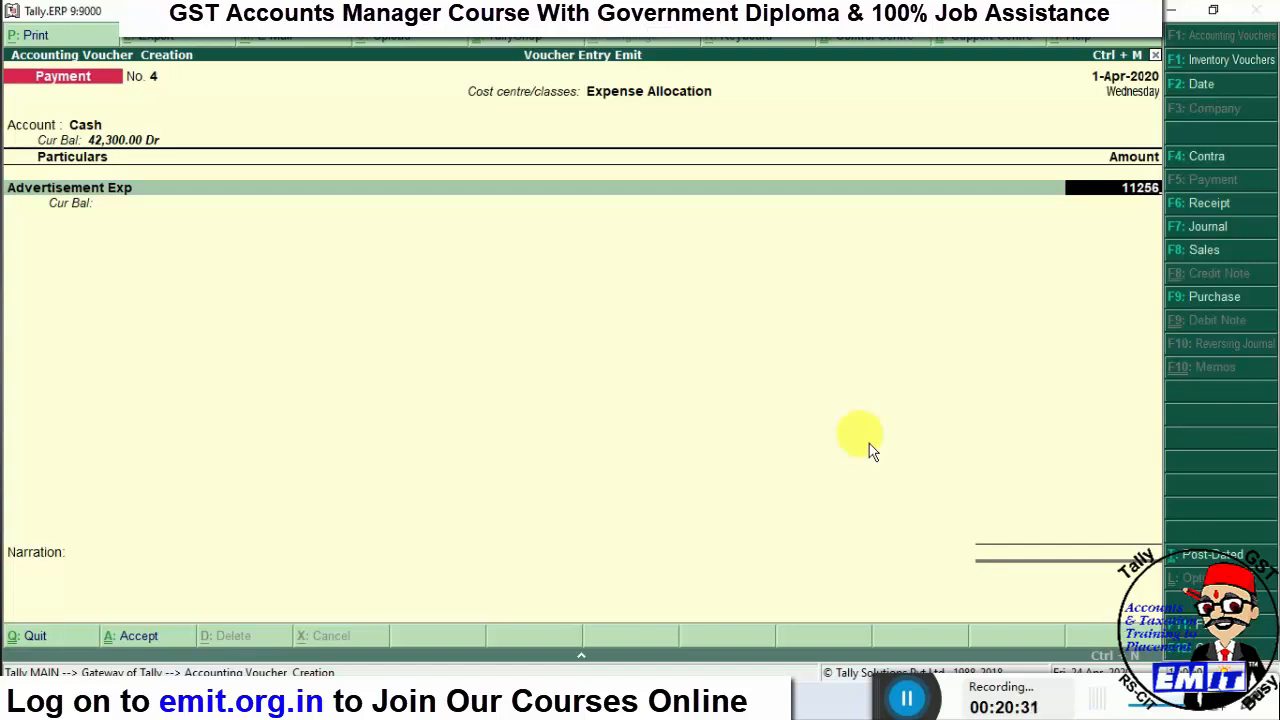
key(Return)
key(Return)
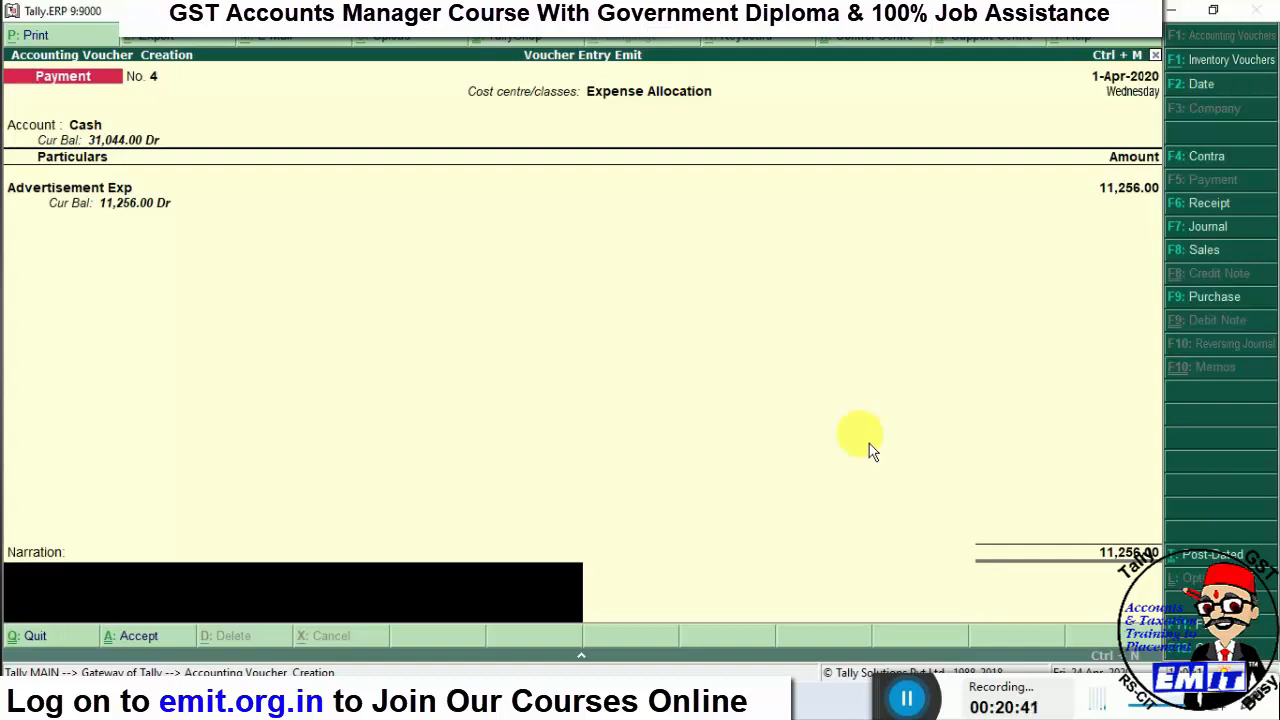
key(Return)
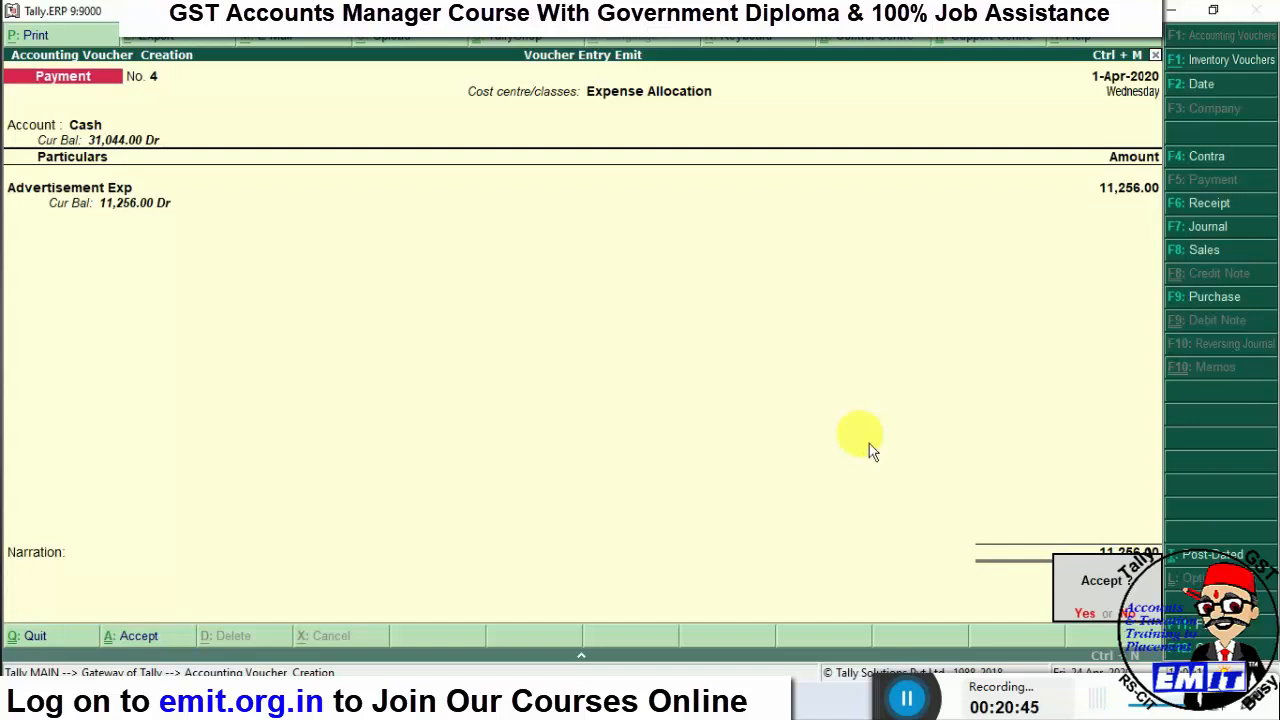
key(Return)
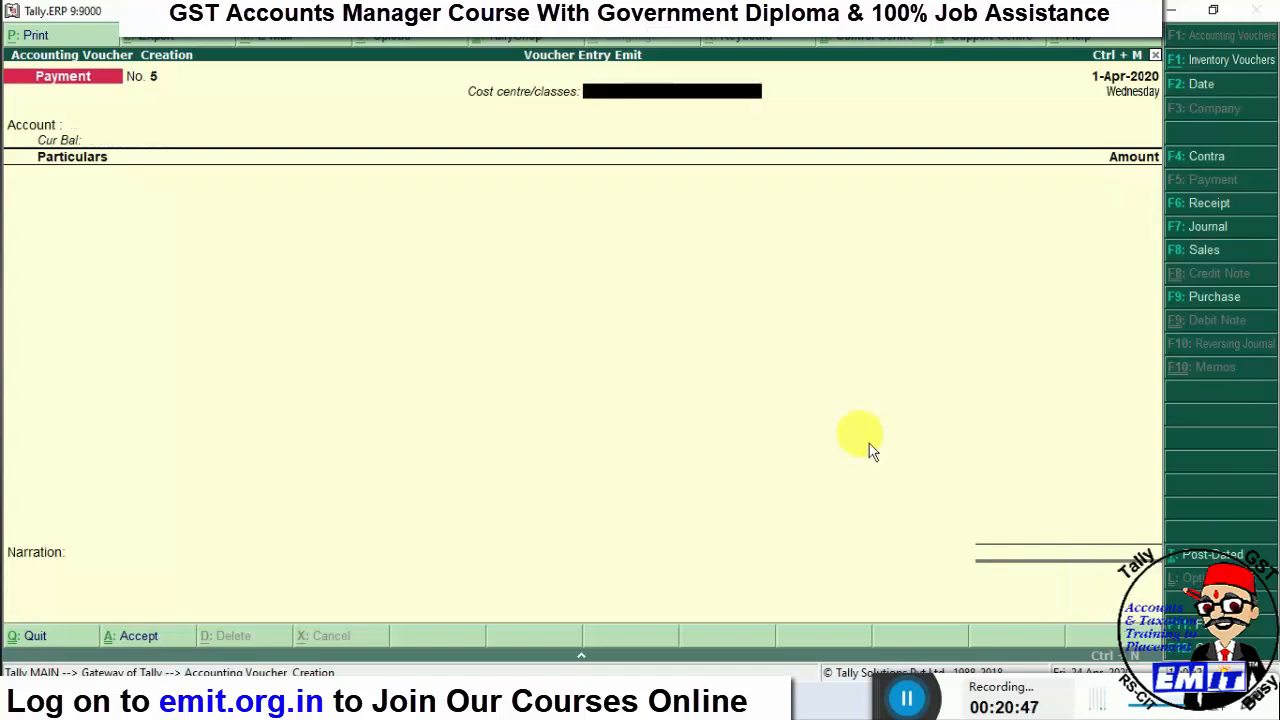
key(Page_Up)
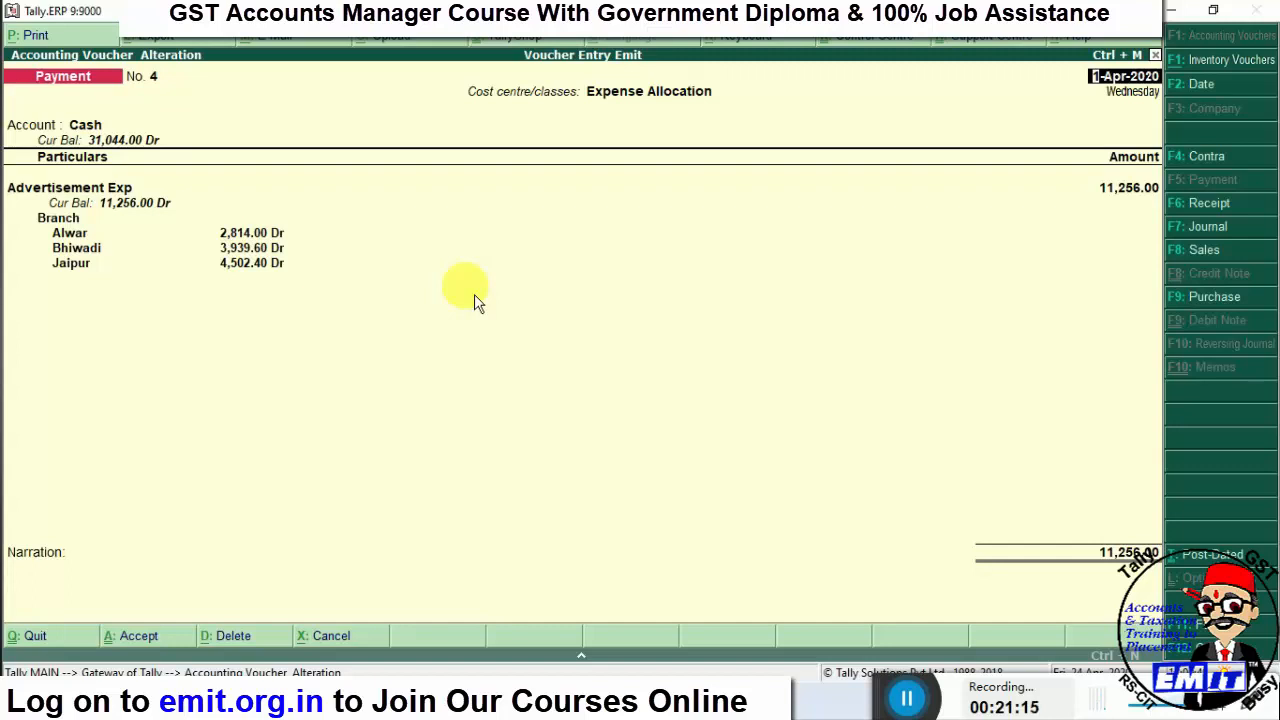
- Set Show cost centre details to No in the advanced payment voucher configuration and save the configuration
key(F12)
key(Return)
key(Return)
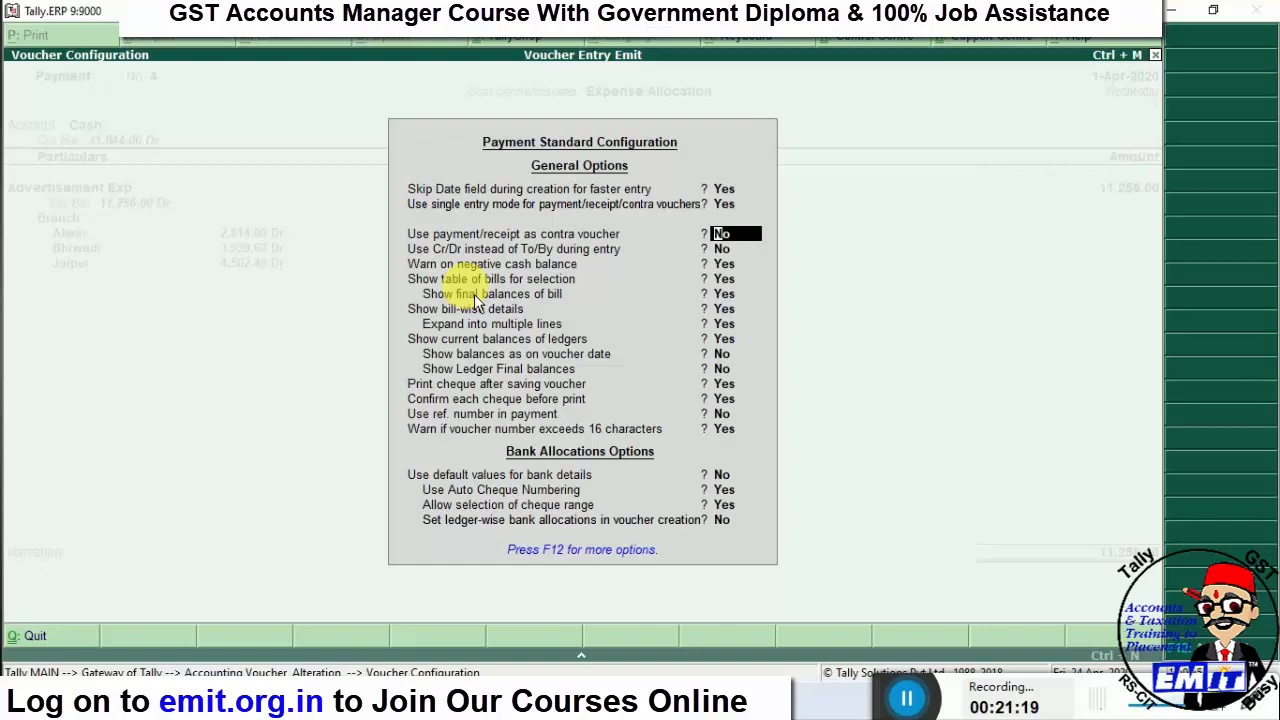
key(Return)
key(Return)
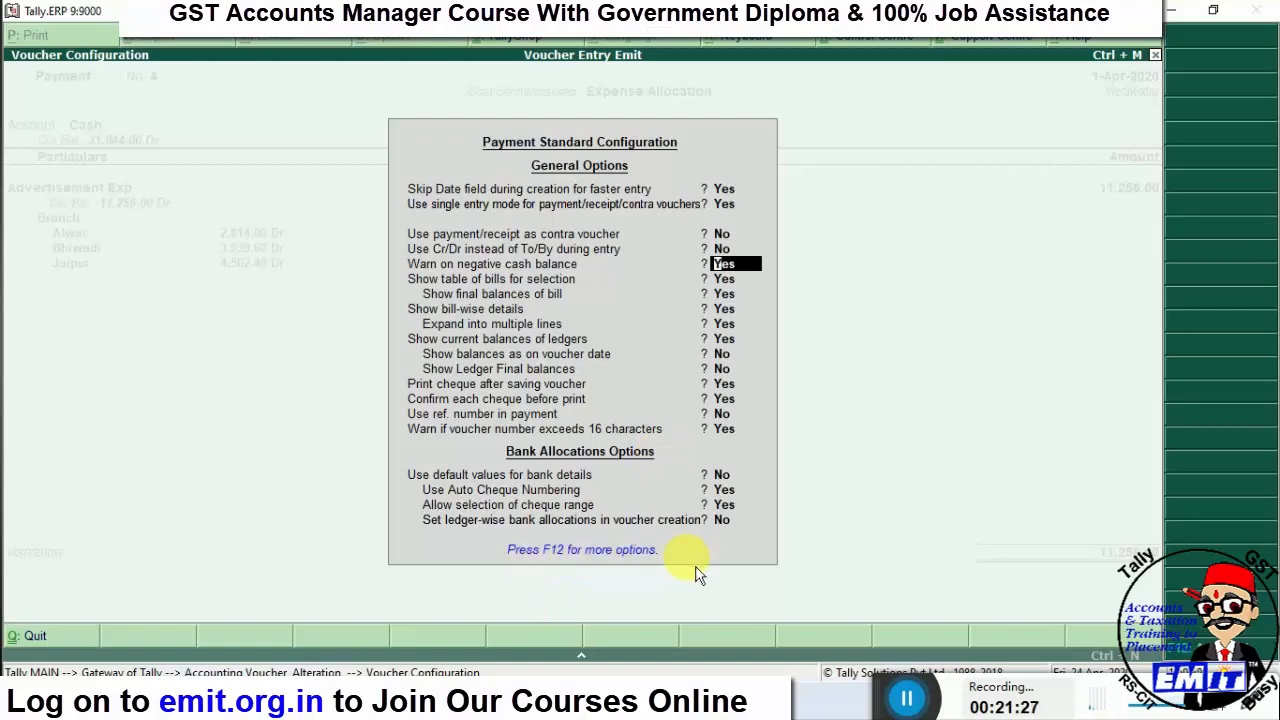
key(F12)
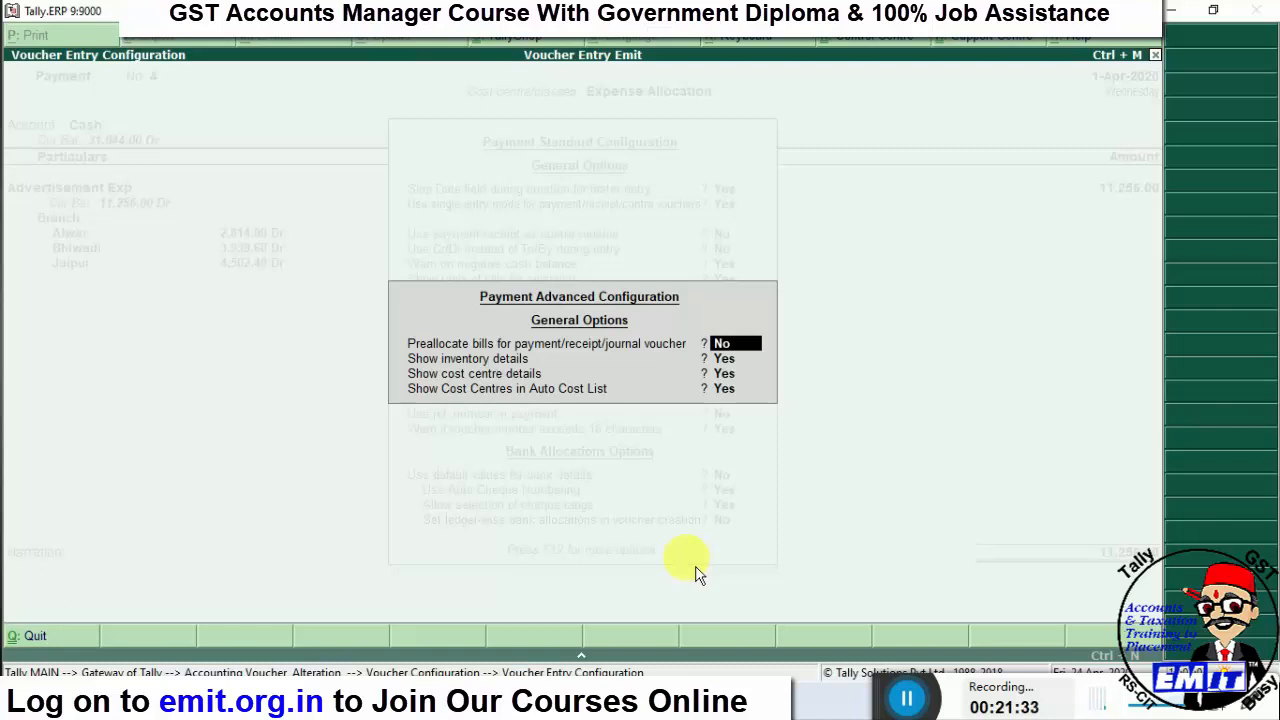
key(Return)
key(Return)
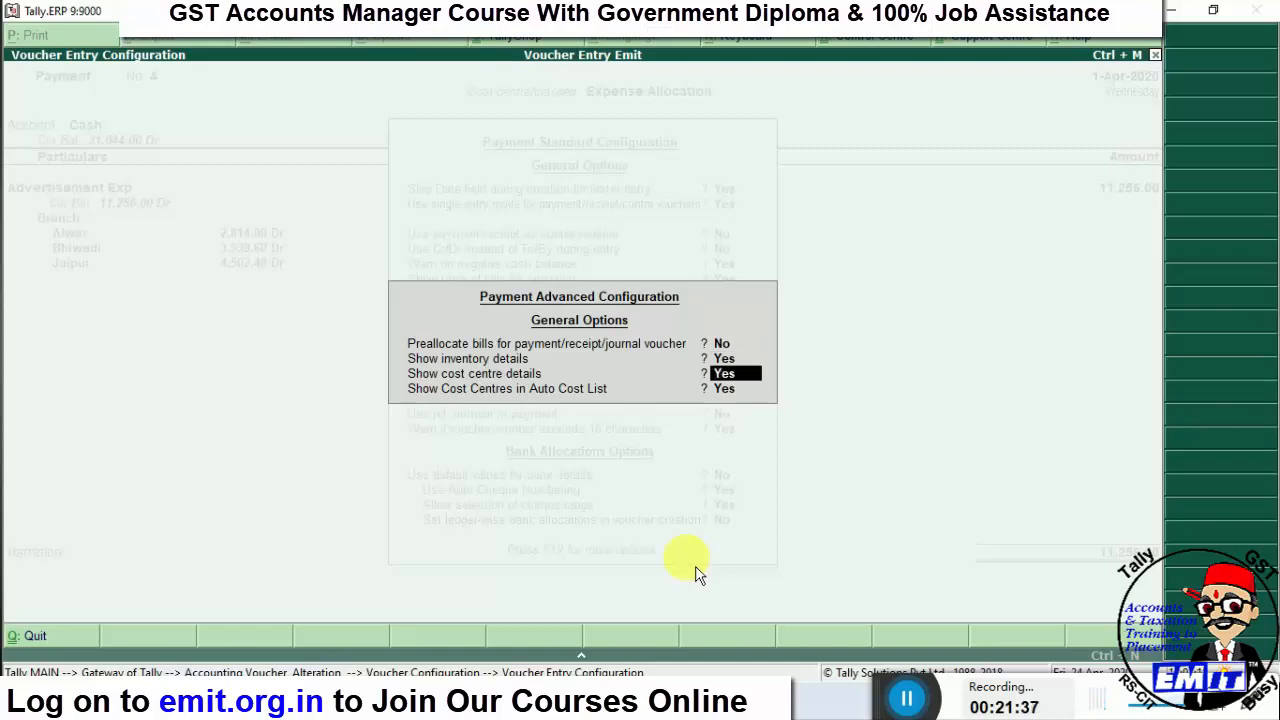
text(n)
key(Return)
key(Return)
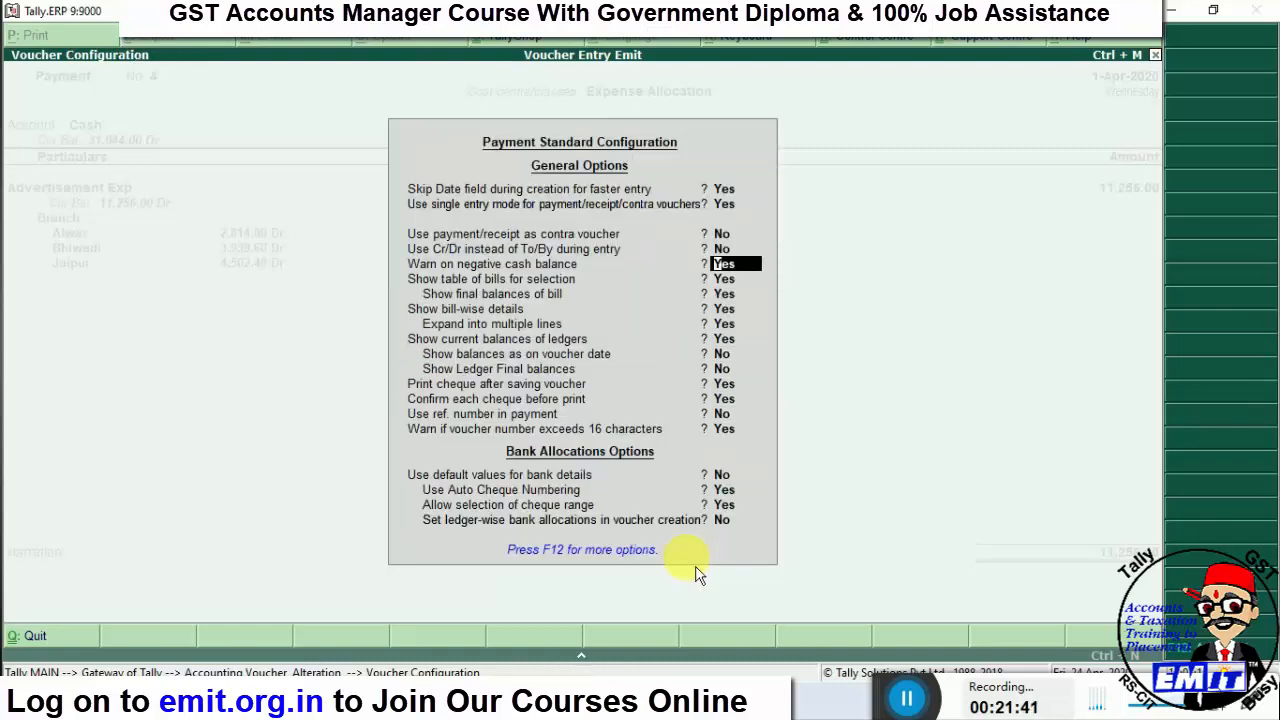
key(ctrl+a)
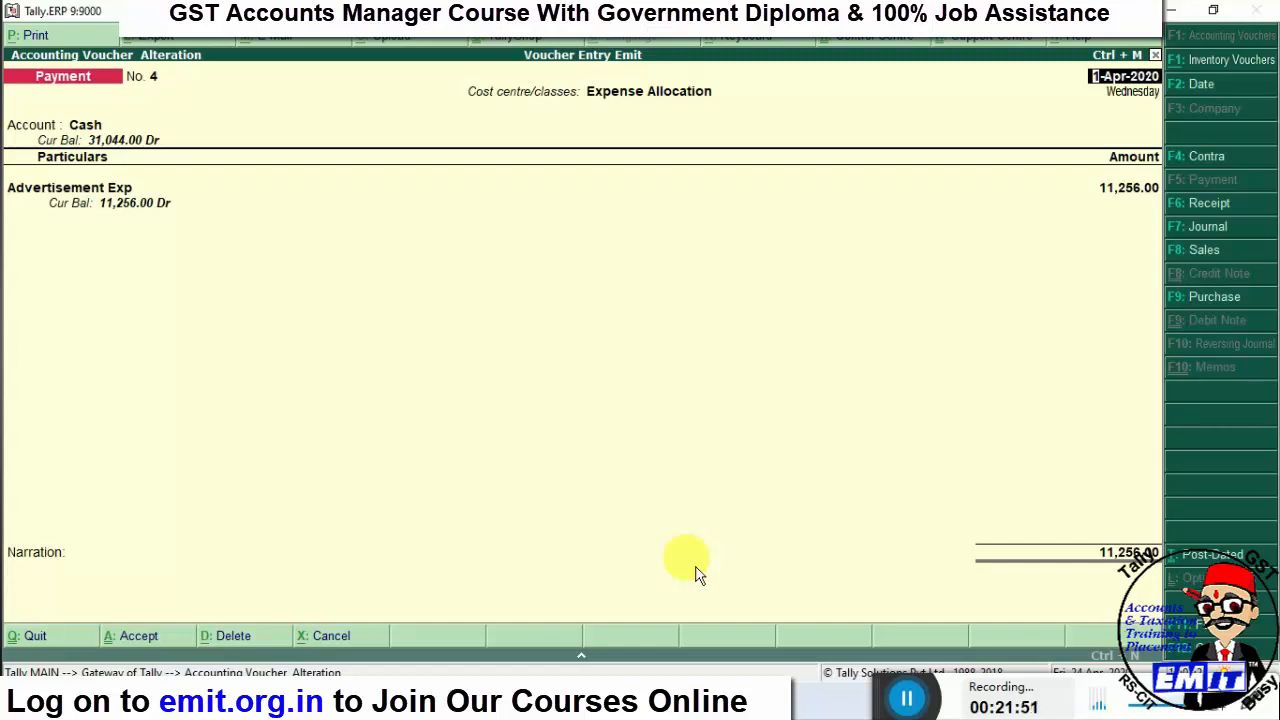
- Set Show cost centre details back to Yes in the advanced payment voucher configuration and return to the voucher
key(F12)
key(F12)
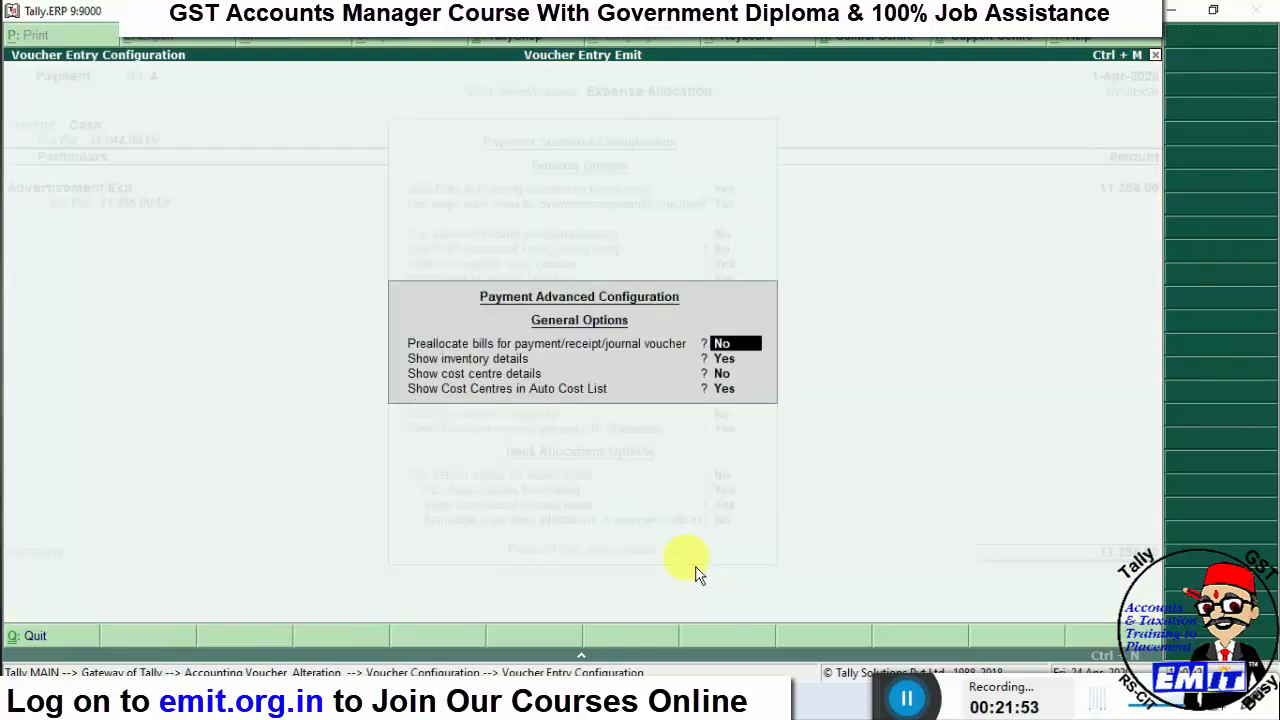
key(Return)
key(Return)
key(y)
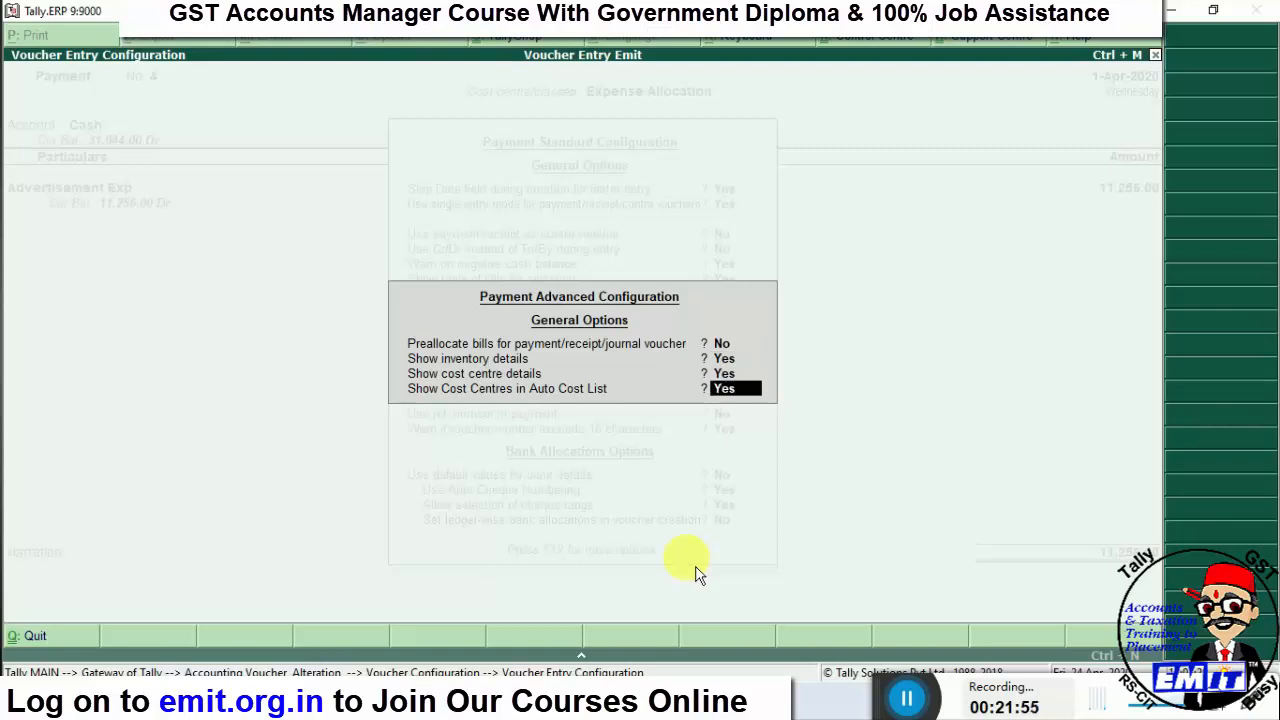
key(Return)
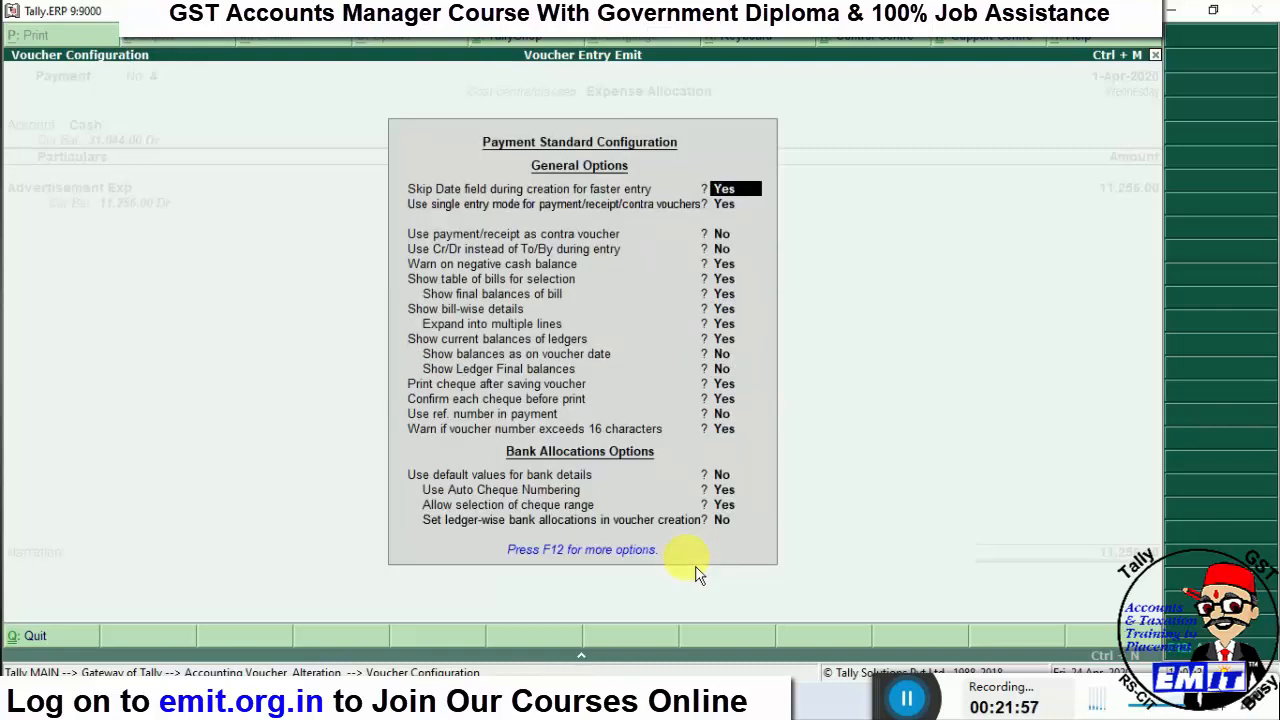
key(ctrl+a)
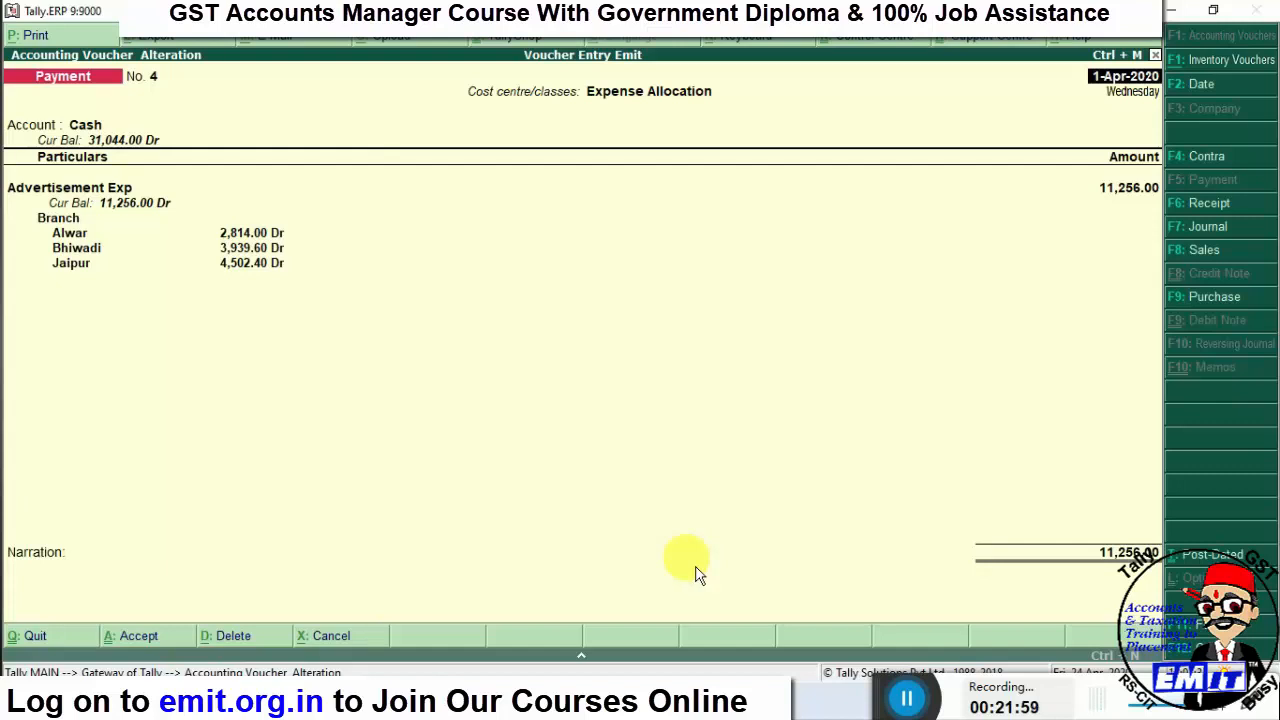